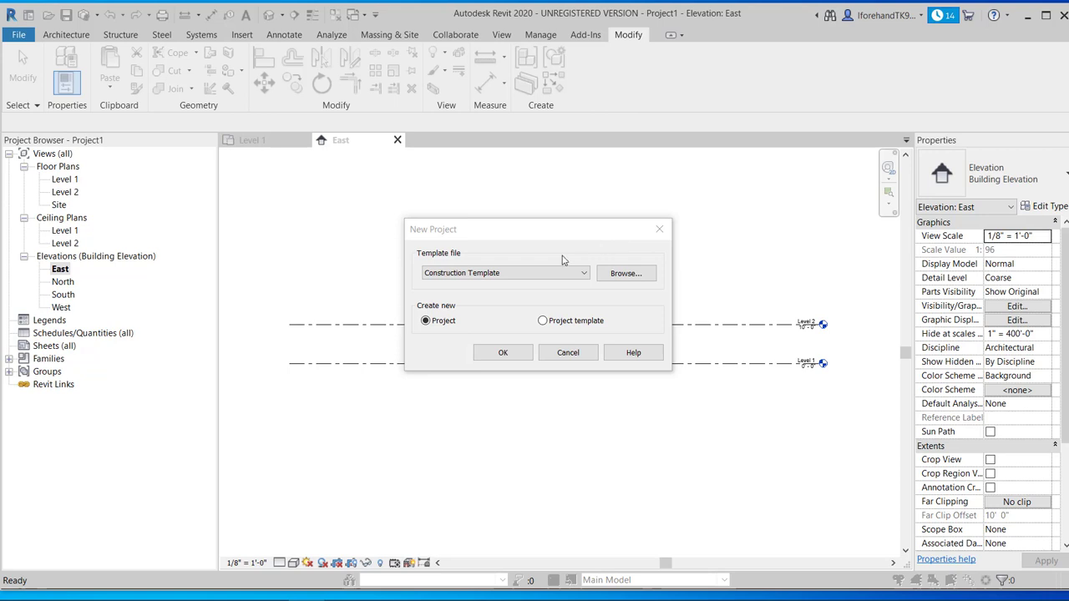
- Create a new project from the Architectural Template and open its East elevation
left_click(587, 278)
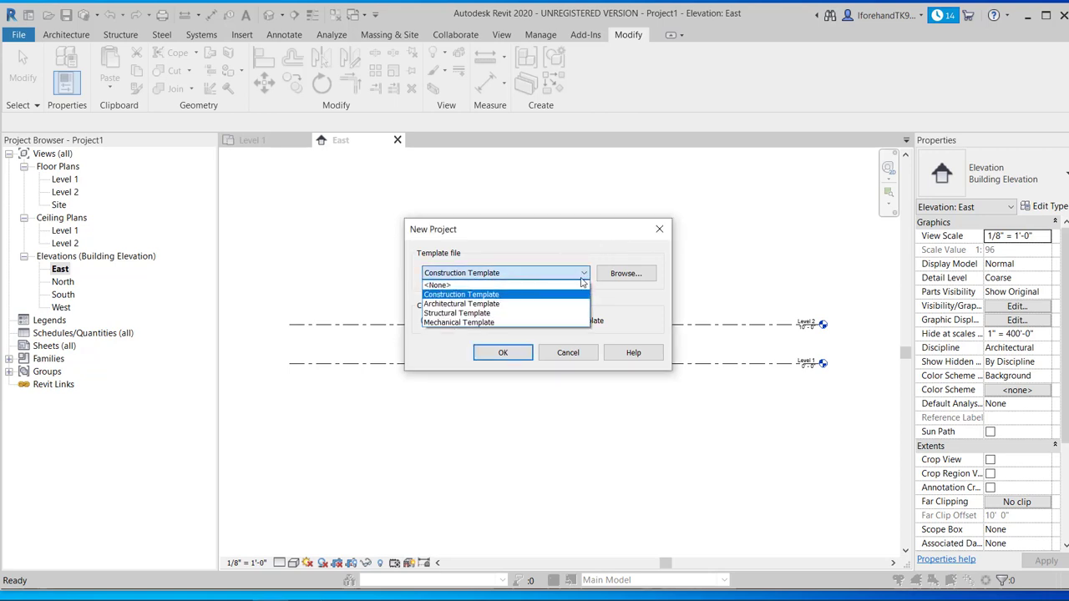
left_click(541, 304)
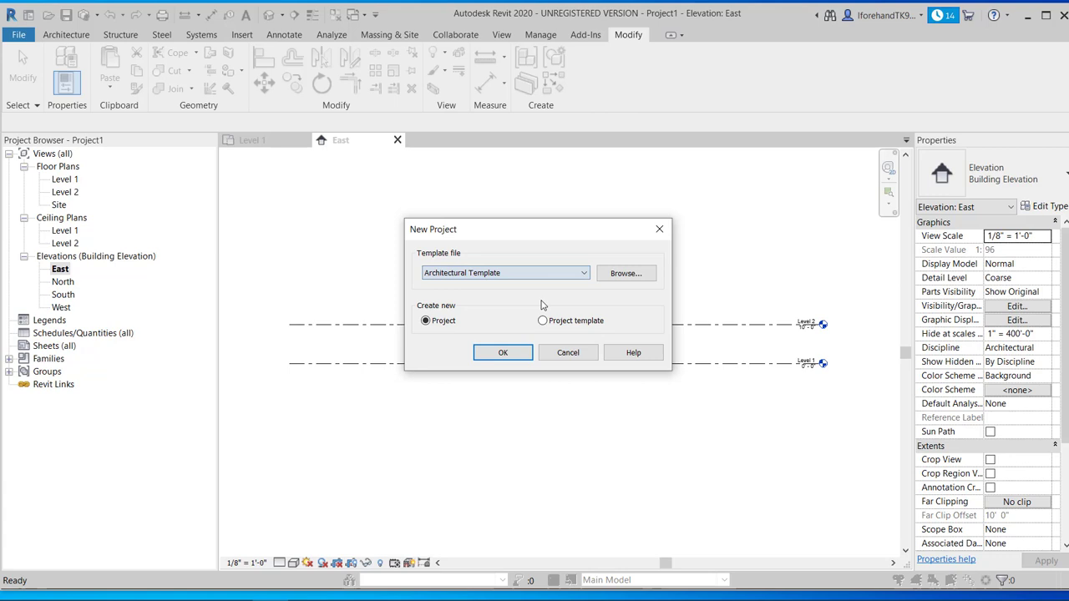
left_click(504, 354)
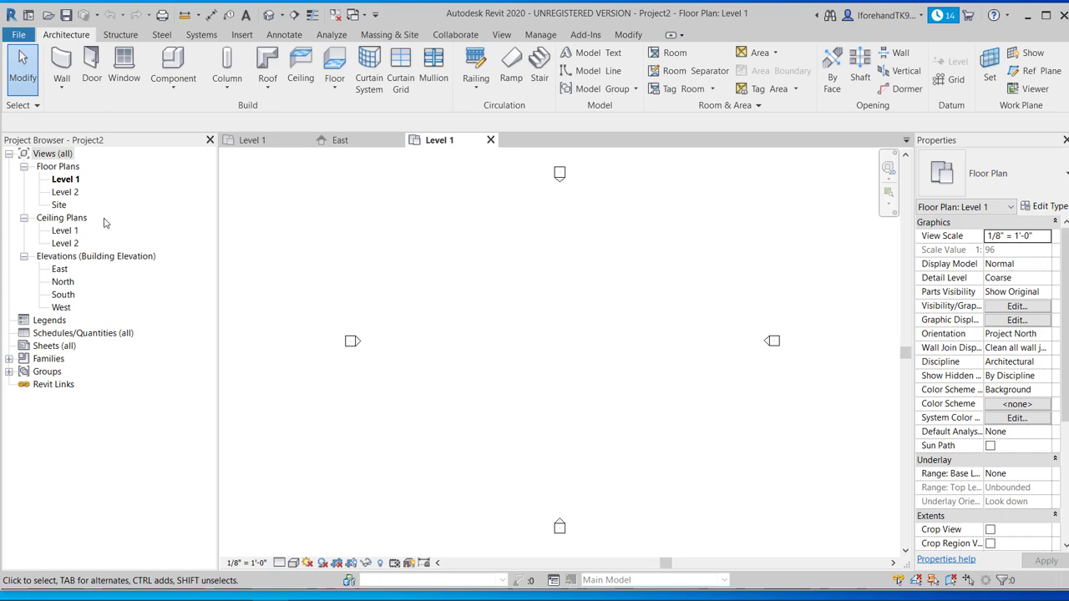
double_click(60, 269)
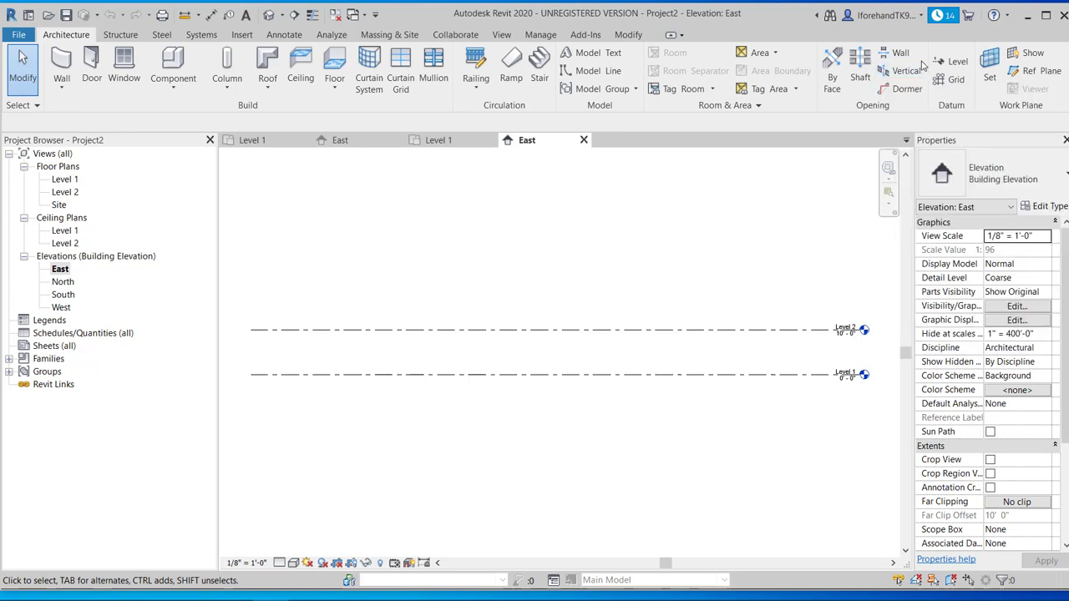
- Add two levels spanning the existing level lines, at elevations 20'-0" and 30'-0"
left_click(952, 62)
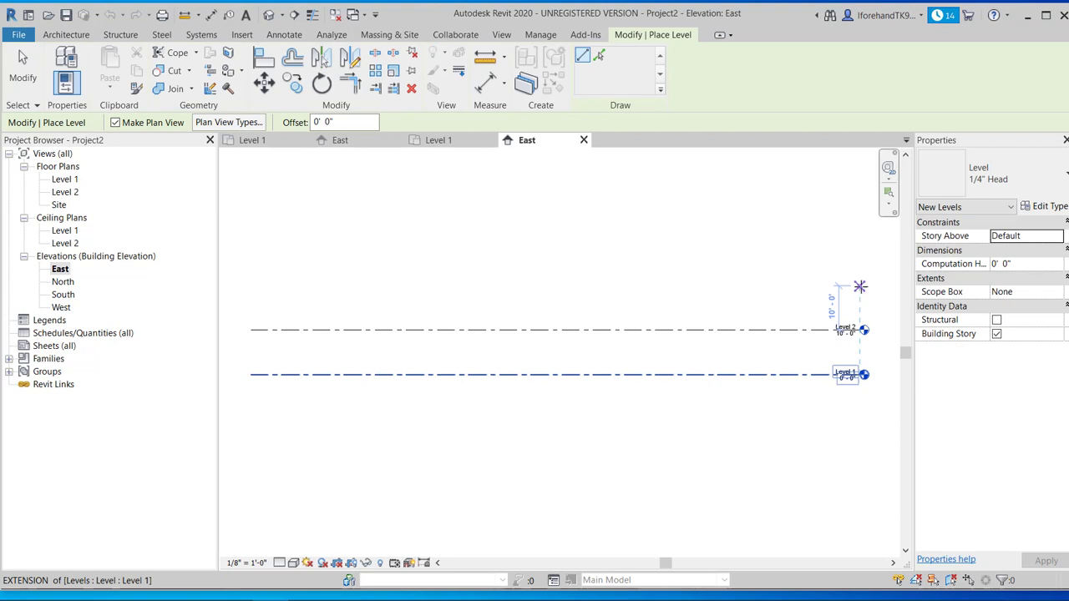
left_click(860, 286)
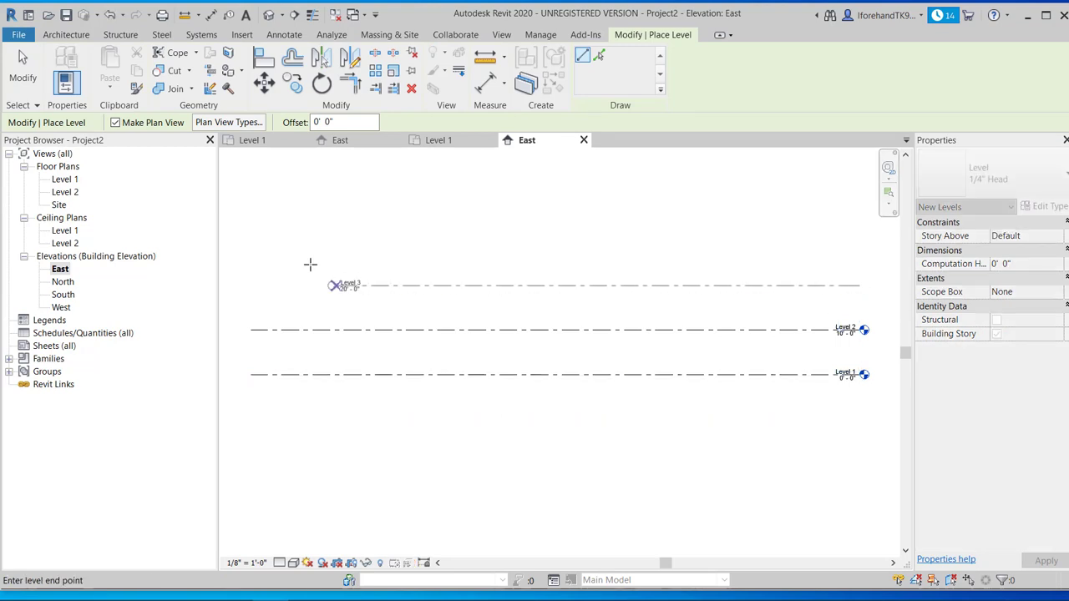
left_click(247, 284)
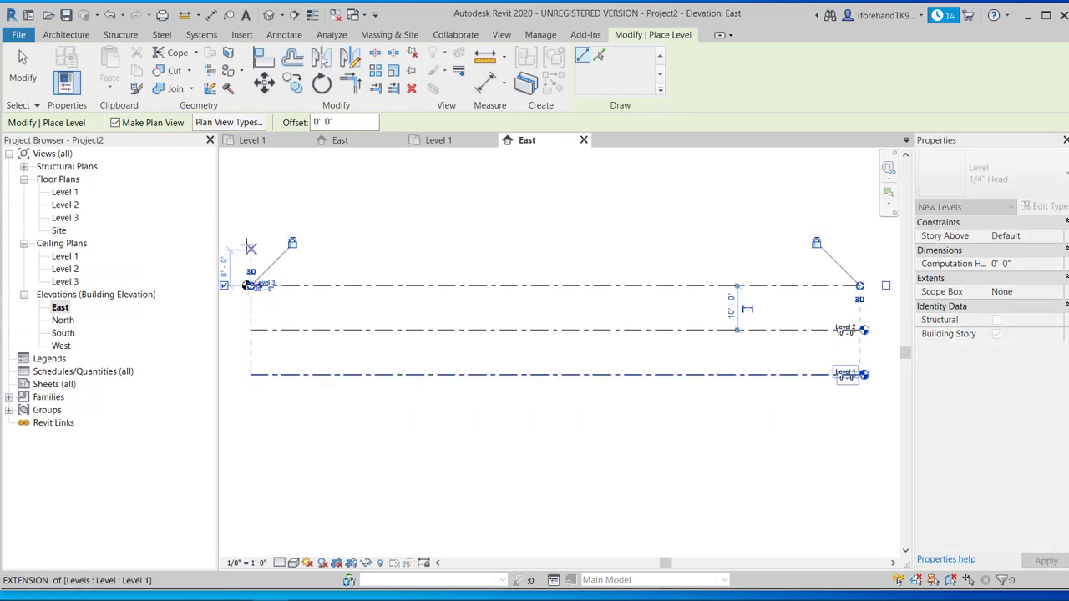
left_click(251, 242)
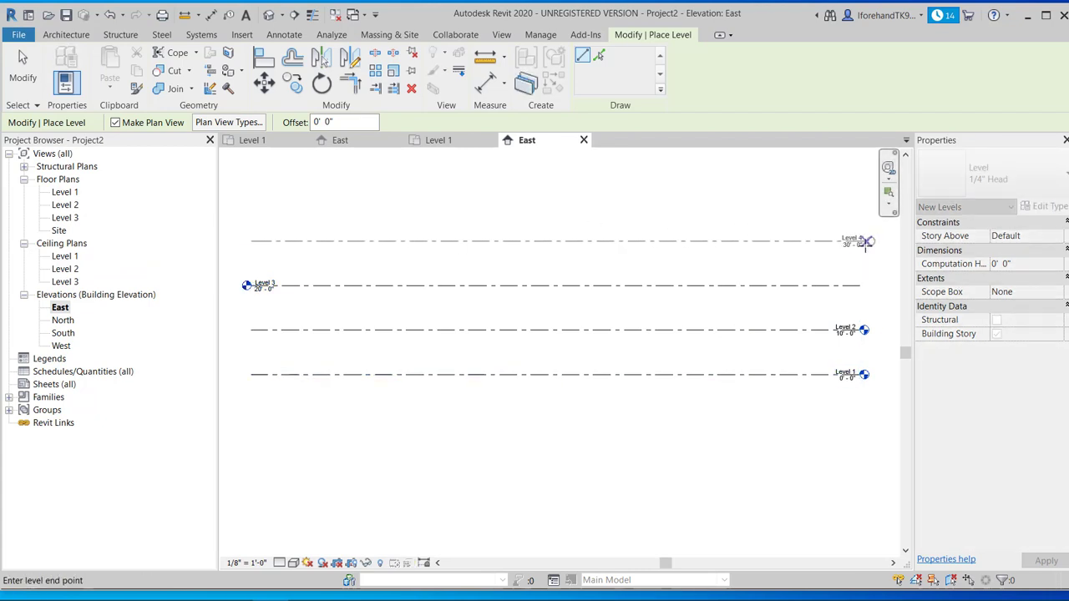
left_click(863, 241)
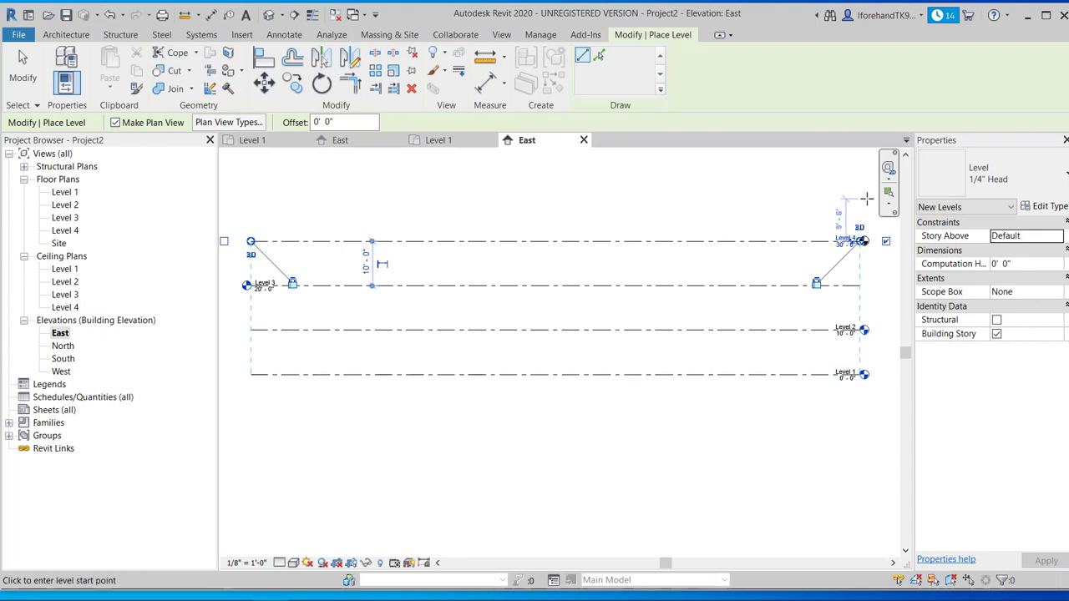
- Add two more levels above Level 4, at elevations 40'-0" and 50'-0", and finish placing levels
left_click(865, 196)
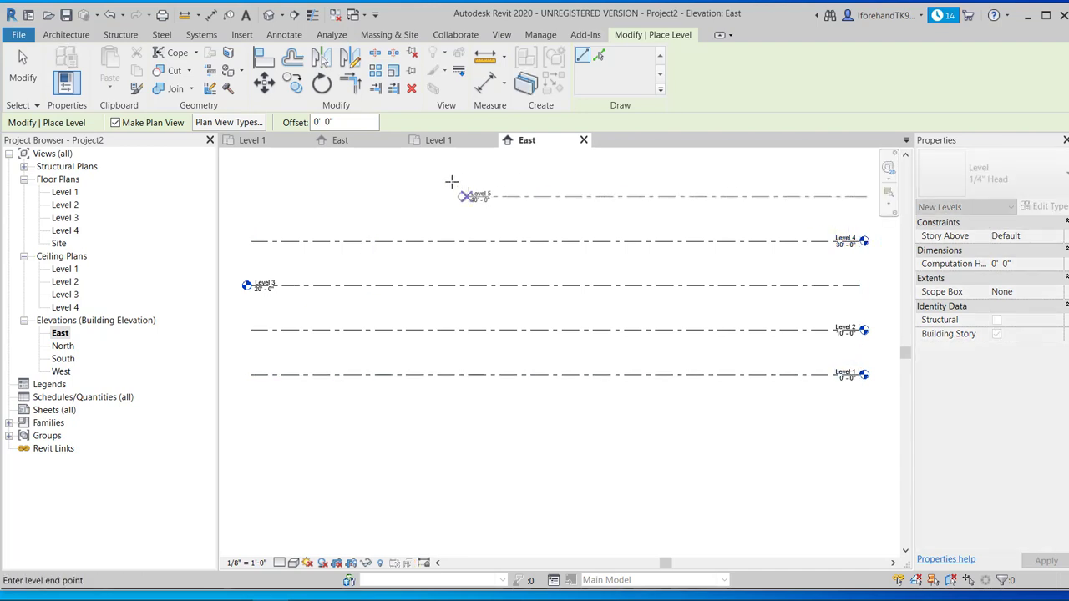
left_click(251, 197)
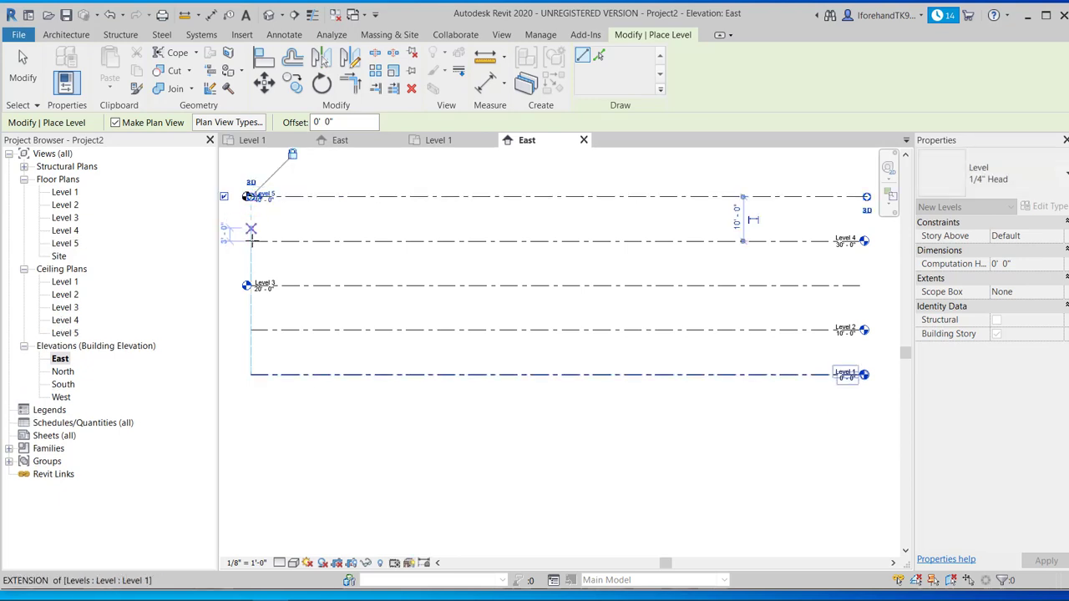
scroll(267, 242, "down", 1)
middle_click_drag(275, 249, 278, 375)
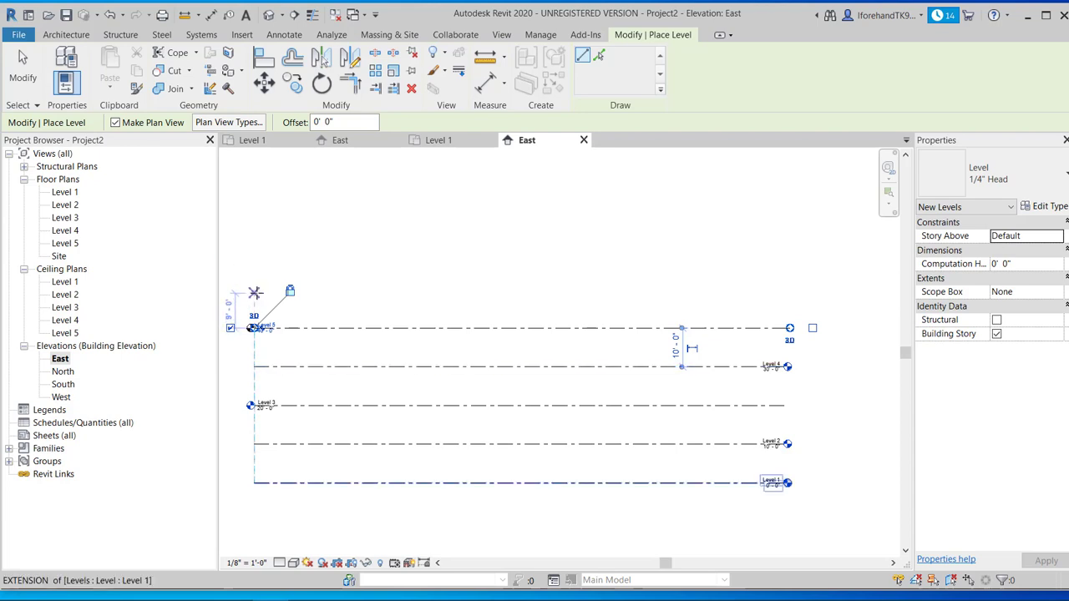
left_click(255, 288)
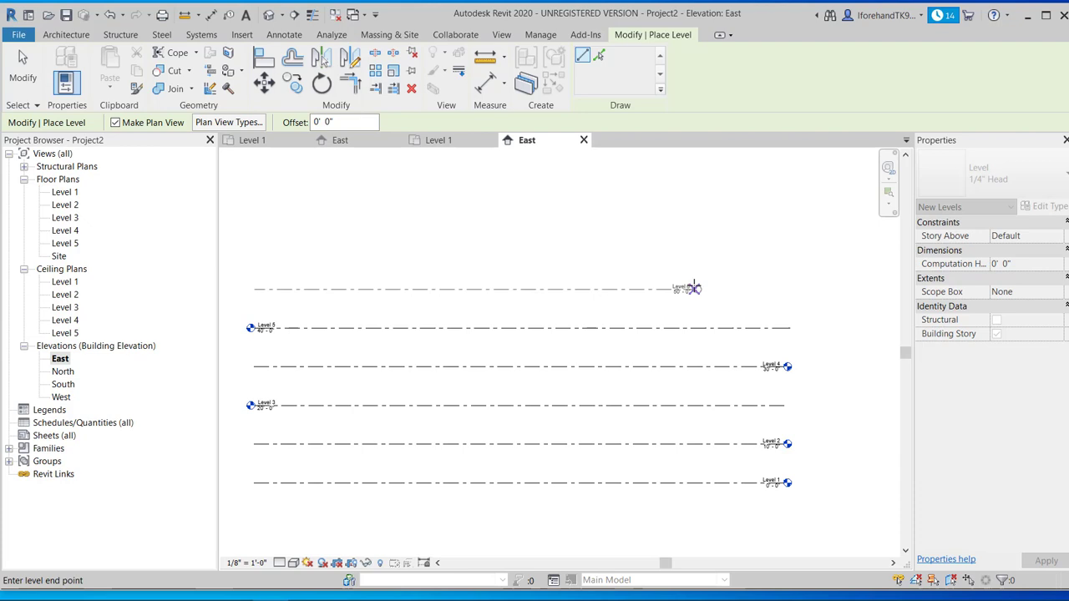
left_click(783, 288)
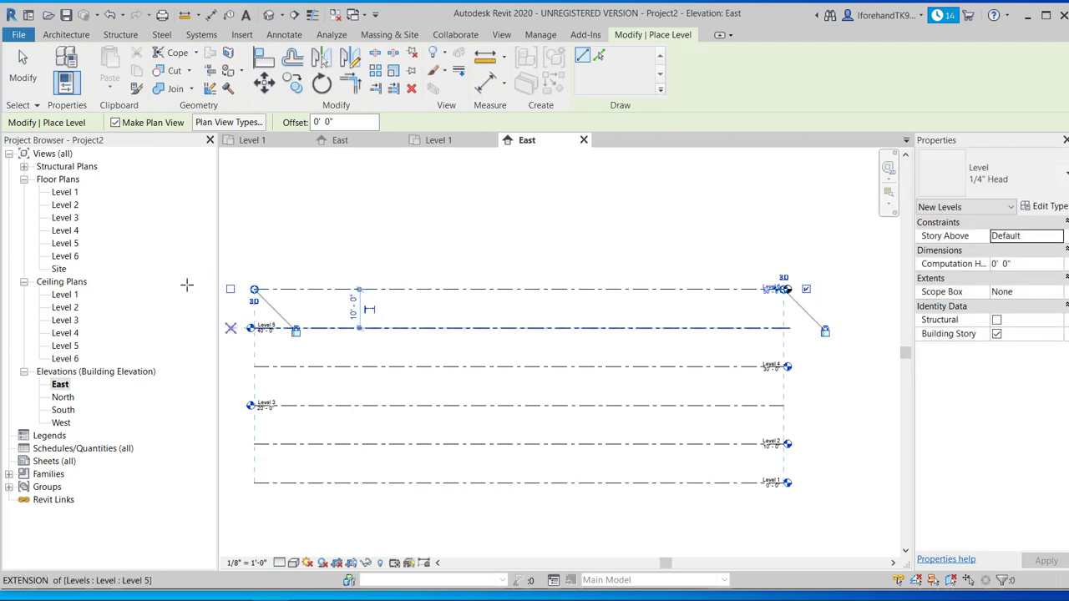
key("Escape")
key("Escape")
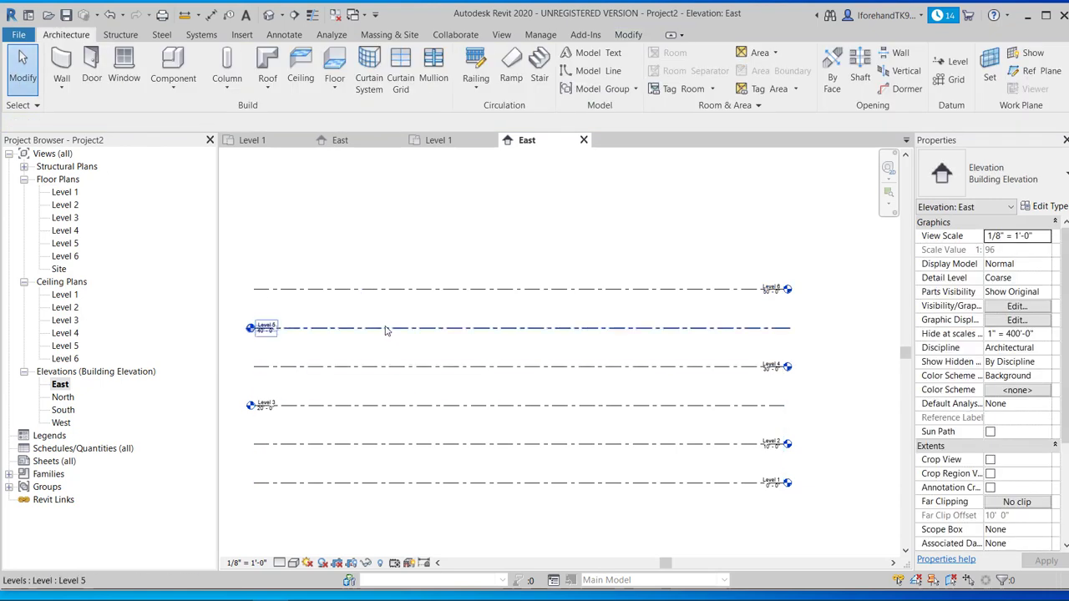
- Switch the level heads of Level 5 and Level 3 to the right end of their lines, matching the other levels
left_click(389, 327)
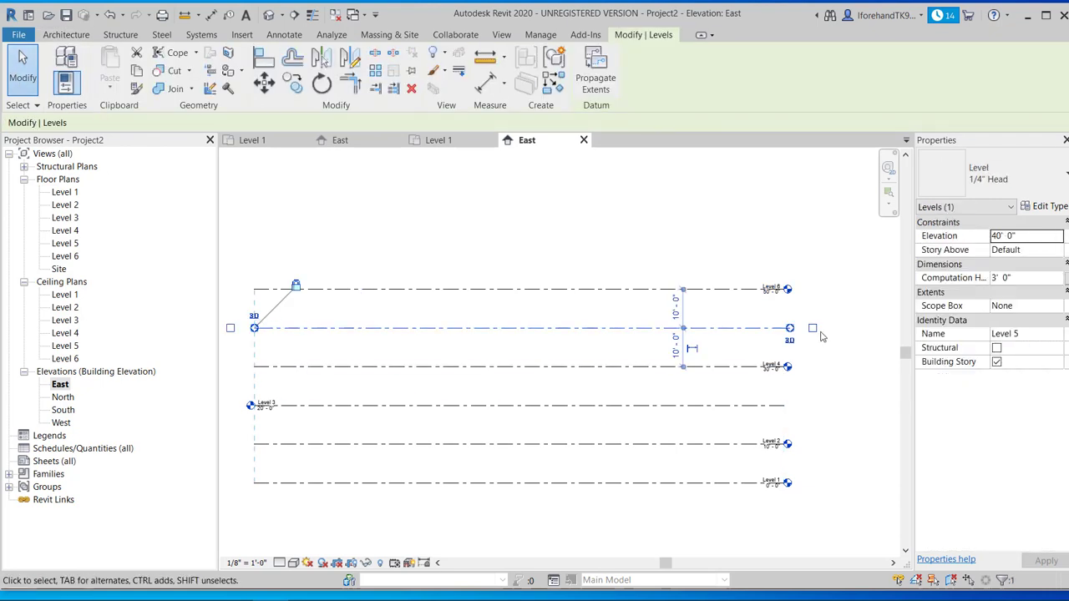
left_click(773, 406)
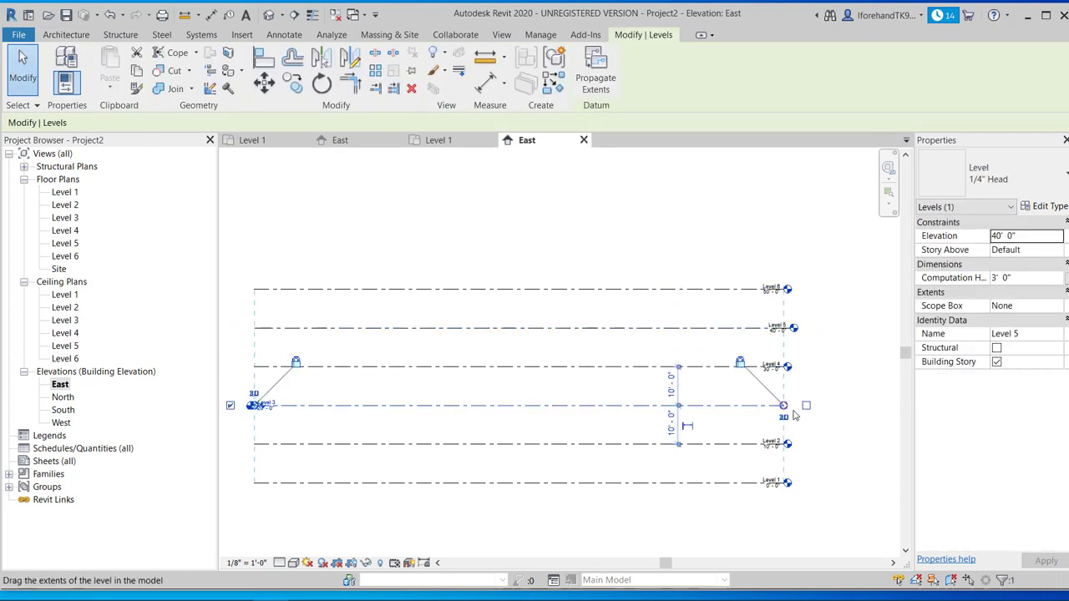
left_click(805, 405)
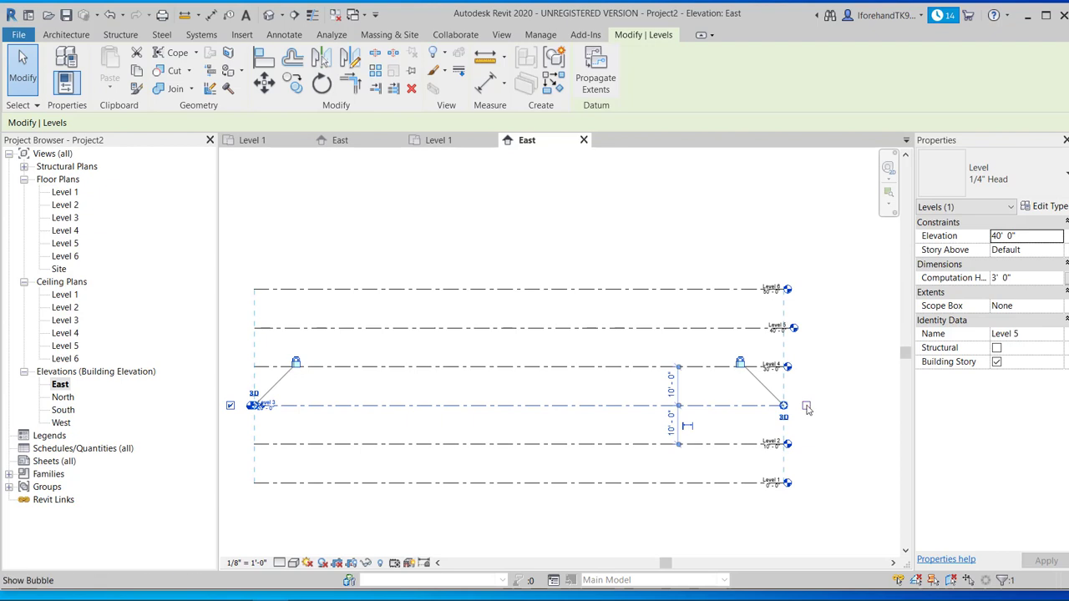
left_click(230, 407)
left_click(283, 241)
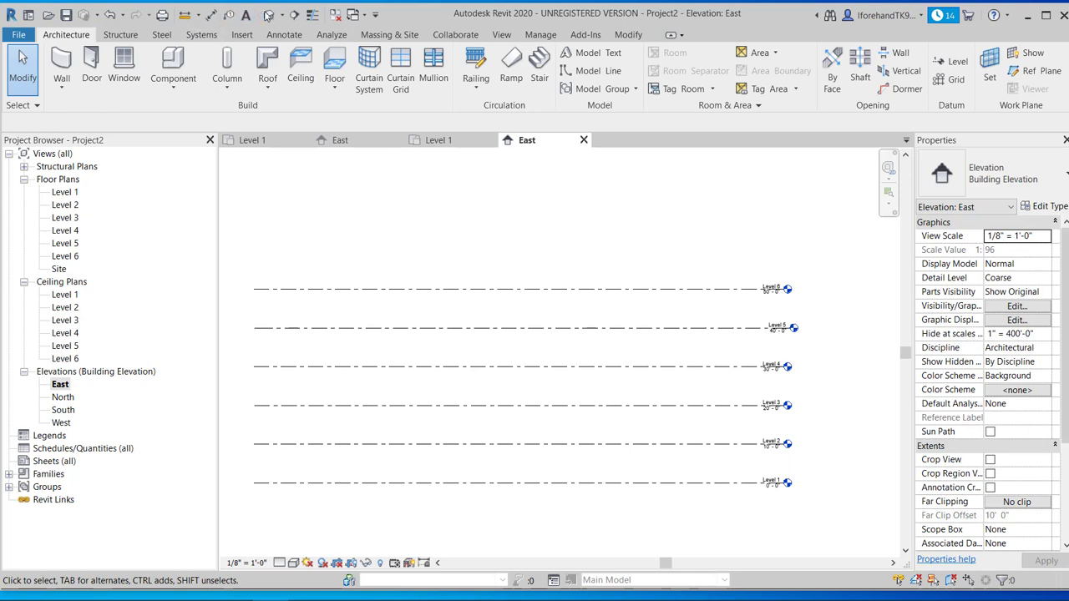
- Open the default 3D view and start an in-place mass named Mass 1
left_click(270, 15)
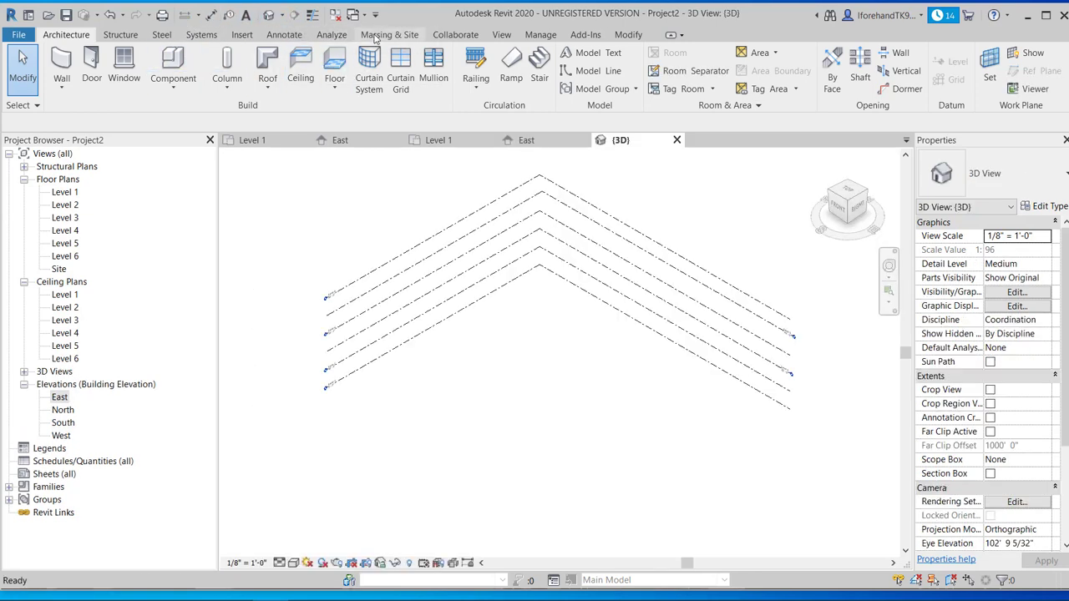
left_click(386, 35)
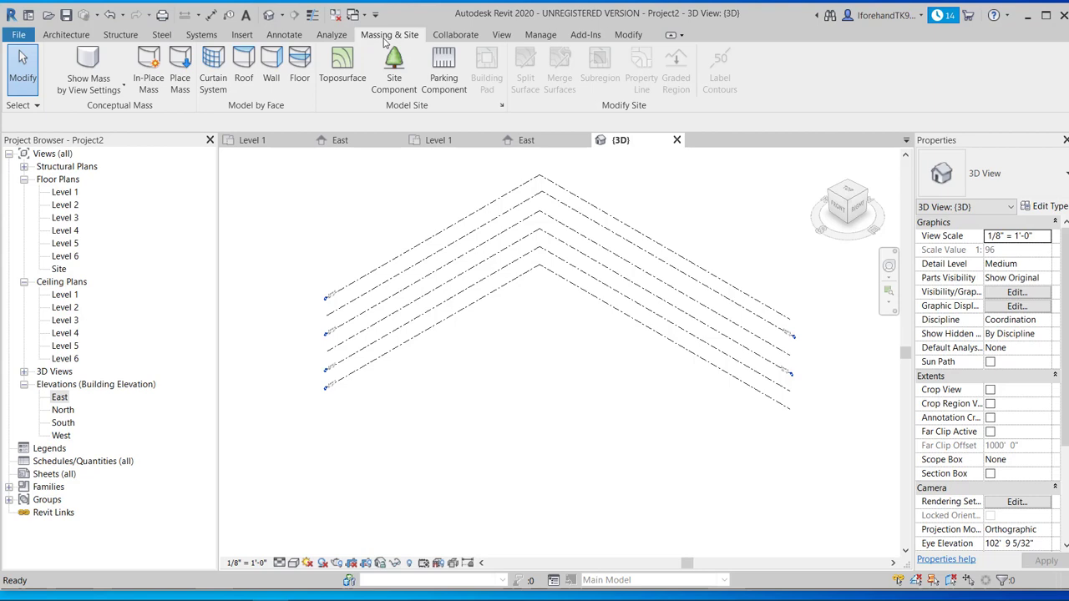
left_click(148, 65)
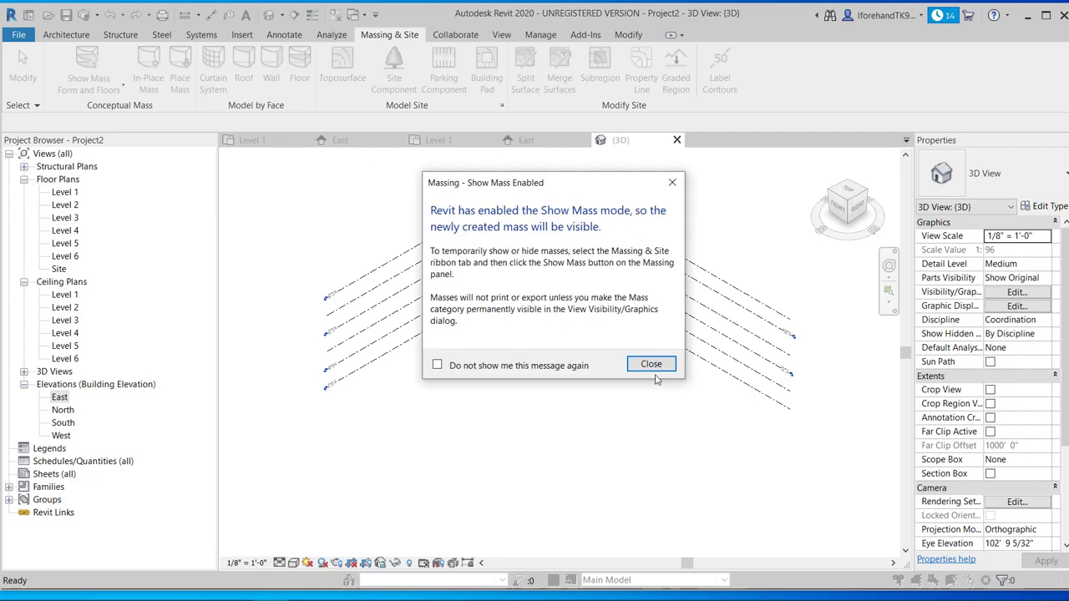
left_click(656, 371)
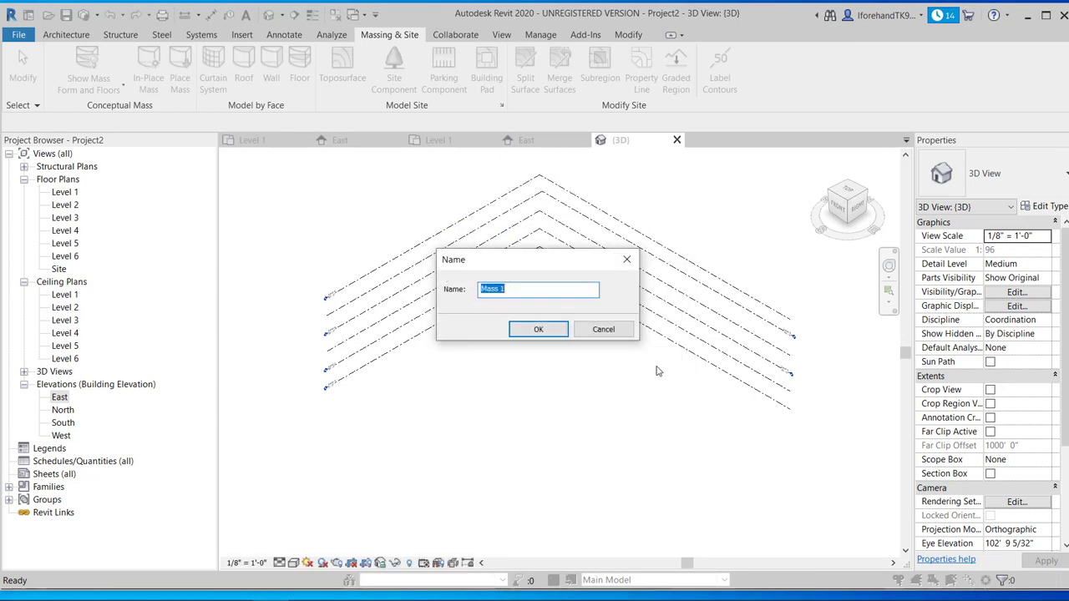
left_click(538, 329)
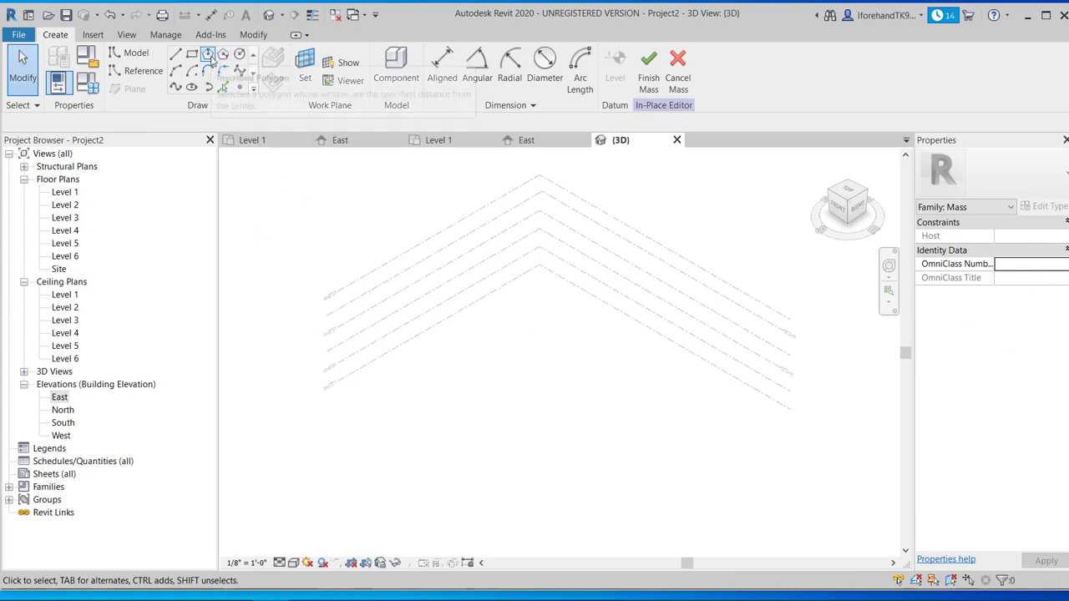
- Sketch a six-sided circumscribed polygon about 44' in radius on Level 1 and create a solid form about 53'-6" high from it
left_click(225, 55)
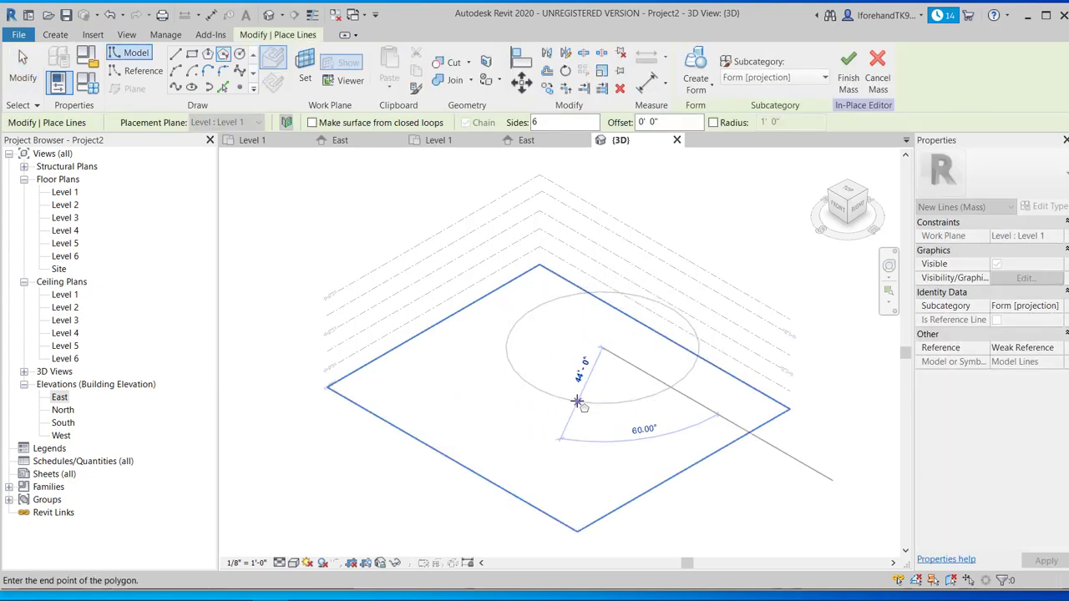
left_click(577, 403)
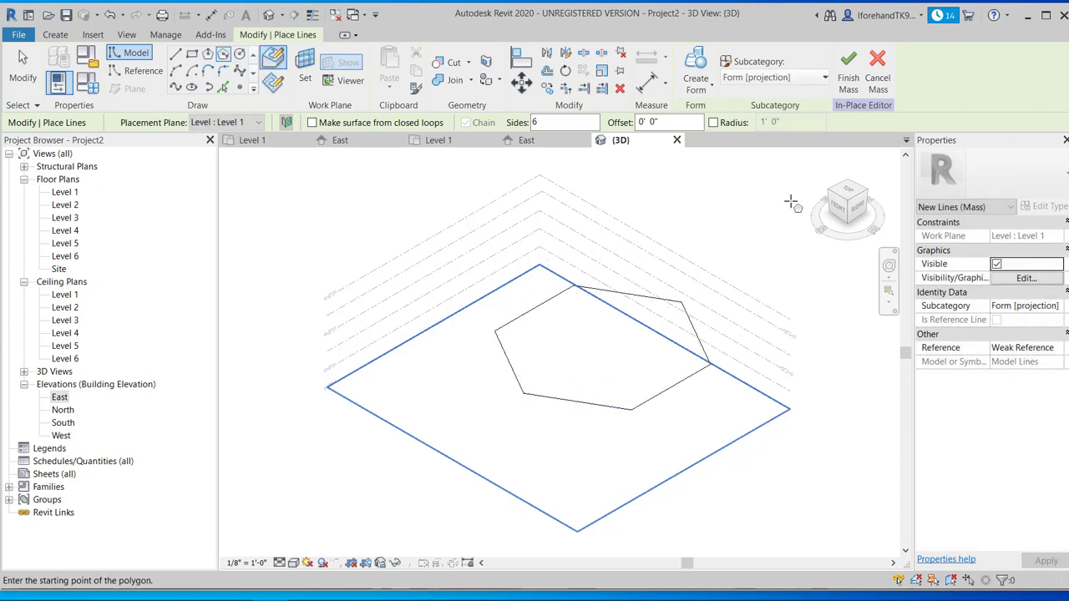
left_click(693, 66)
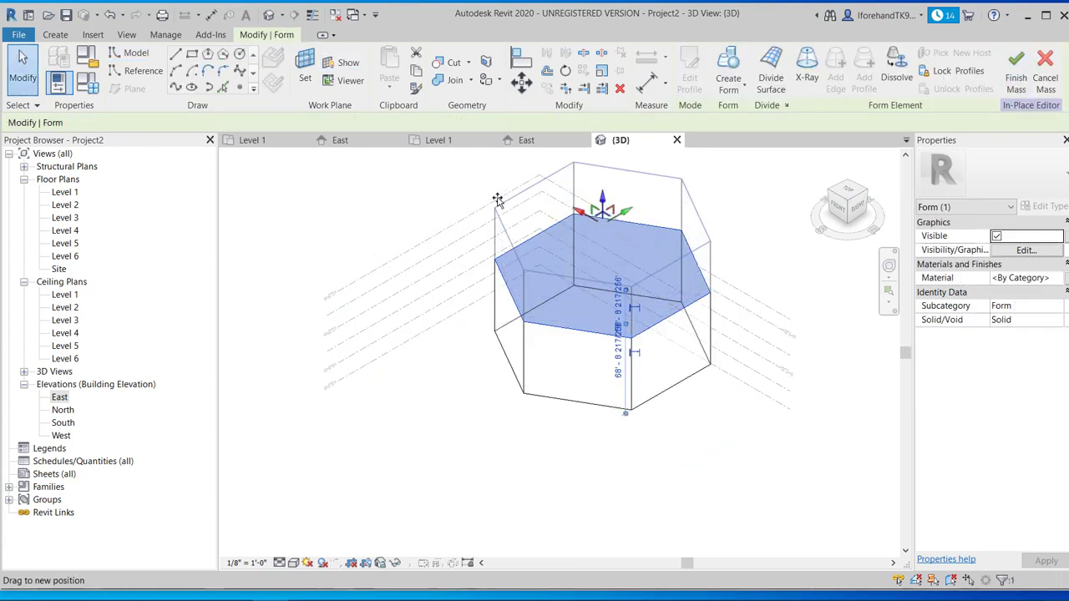
left_click_drag(384, 284, 372, 233)
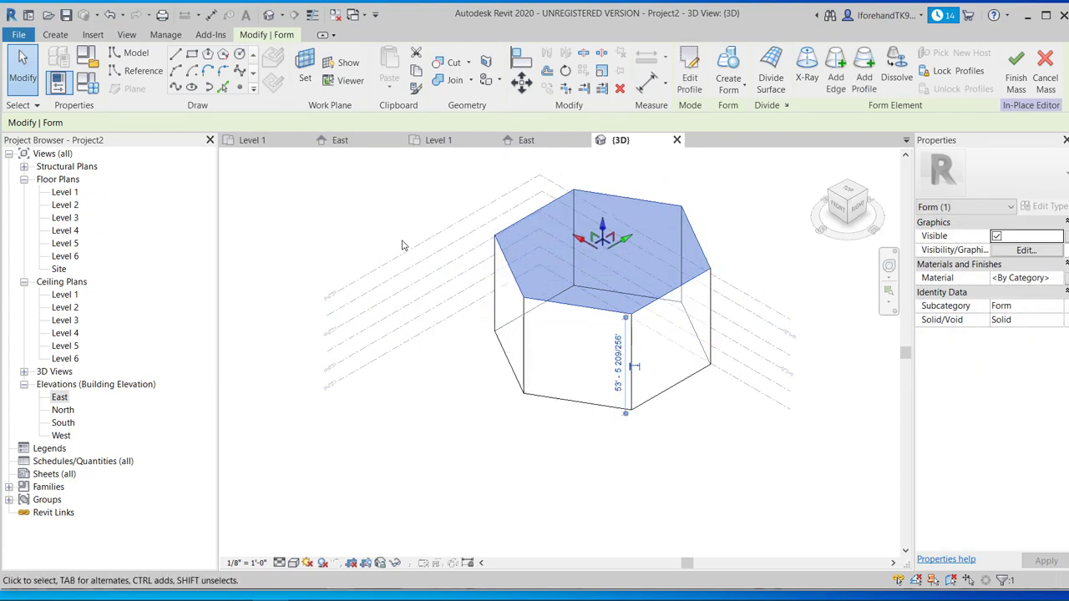
- Open the mass's top hexagonal profile for editing and try to rotate all six lines about their centre
scroll(488, 382, "down", 1)
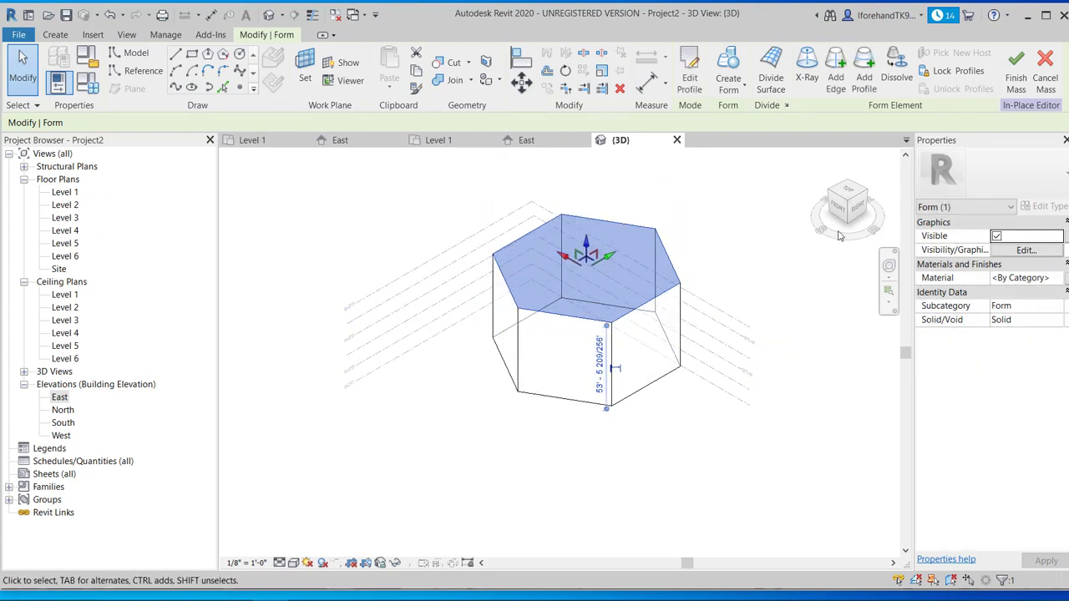
left_click(693, 81)
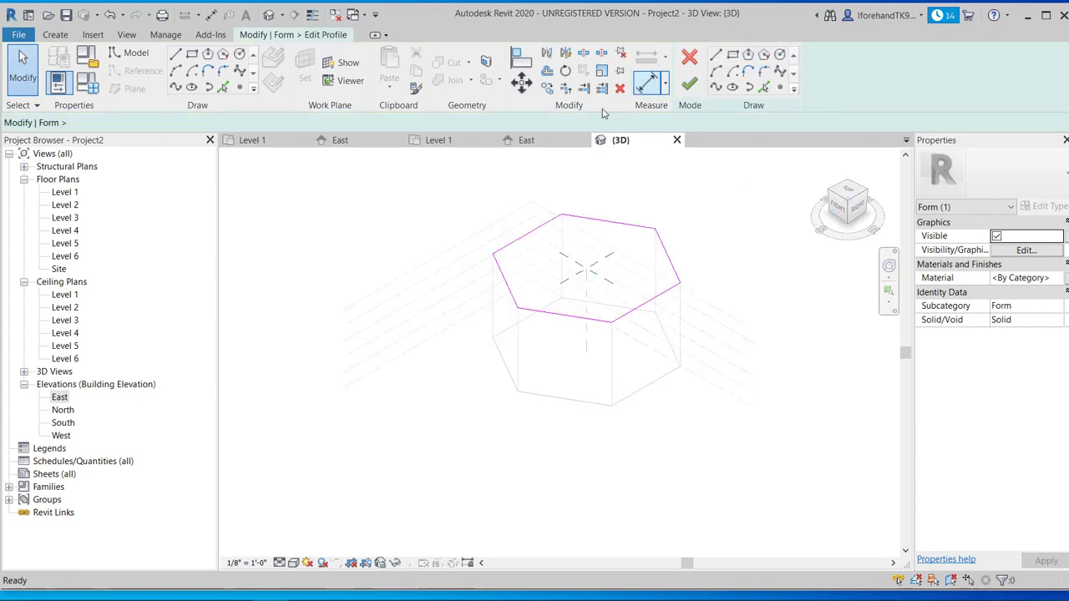
mouse_move(434, 188)
left_mouse_down()
mouse_move(680, 363)
mouse_move(759, 399)
left_mouse_up()
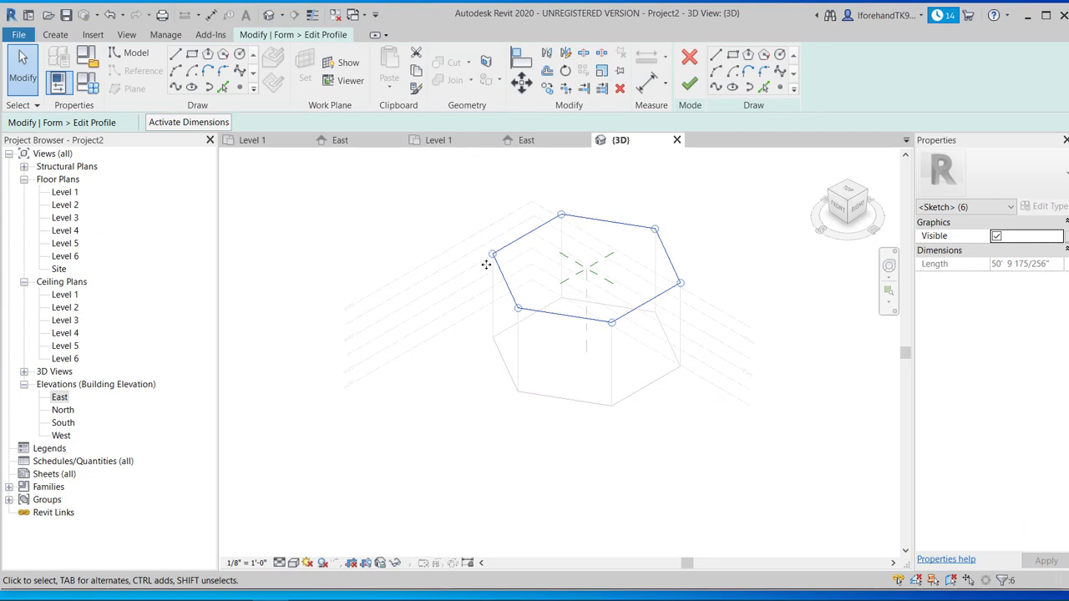
left_click(565, 72)
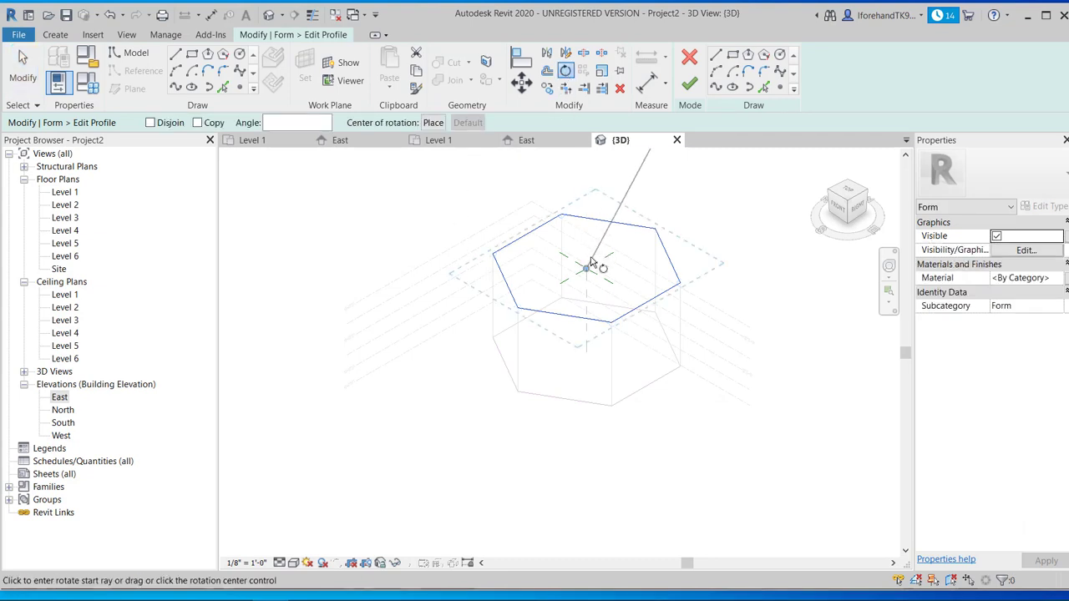
left_click(656, 229)
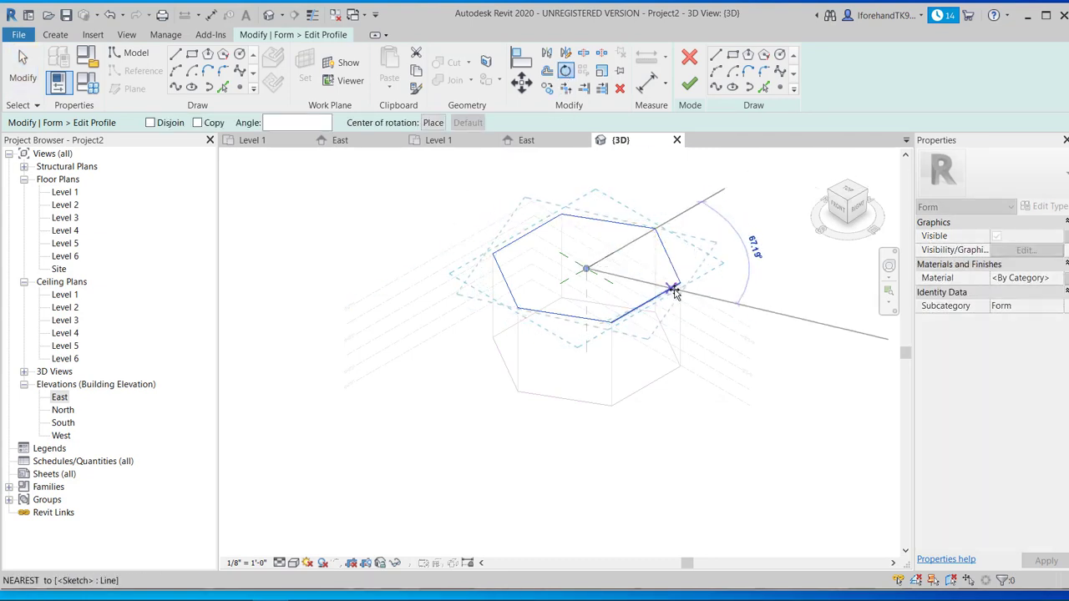
left_click(610, 326)
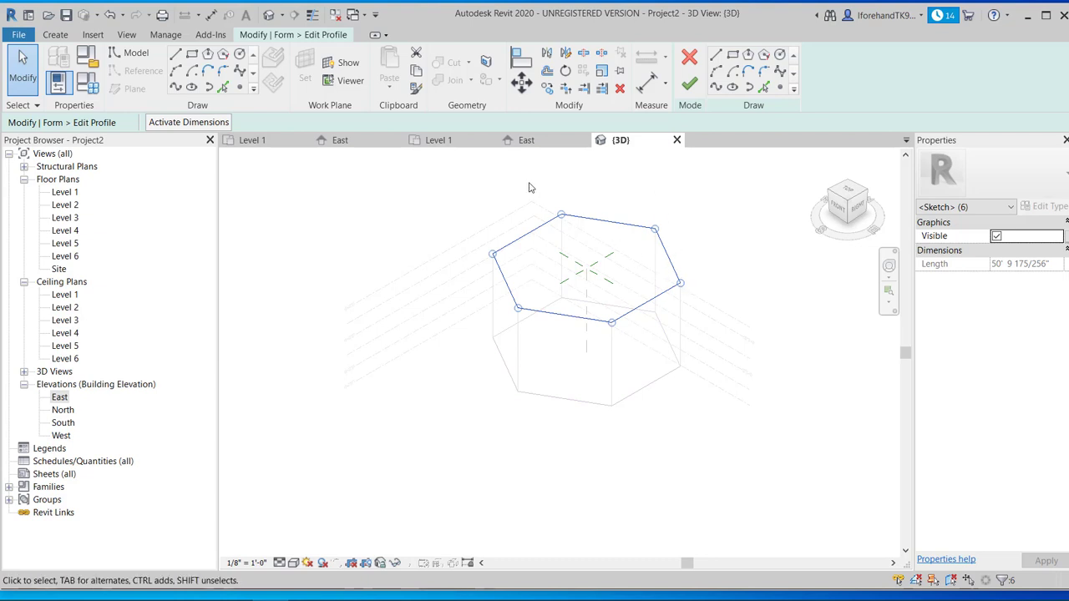
- Stretch the two front corners of the top profile outward beyond the base and finish the profile edit
left_click_drag(424, 177, 756, 399)
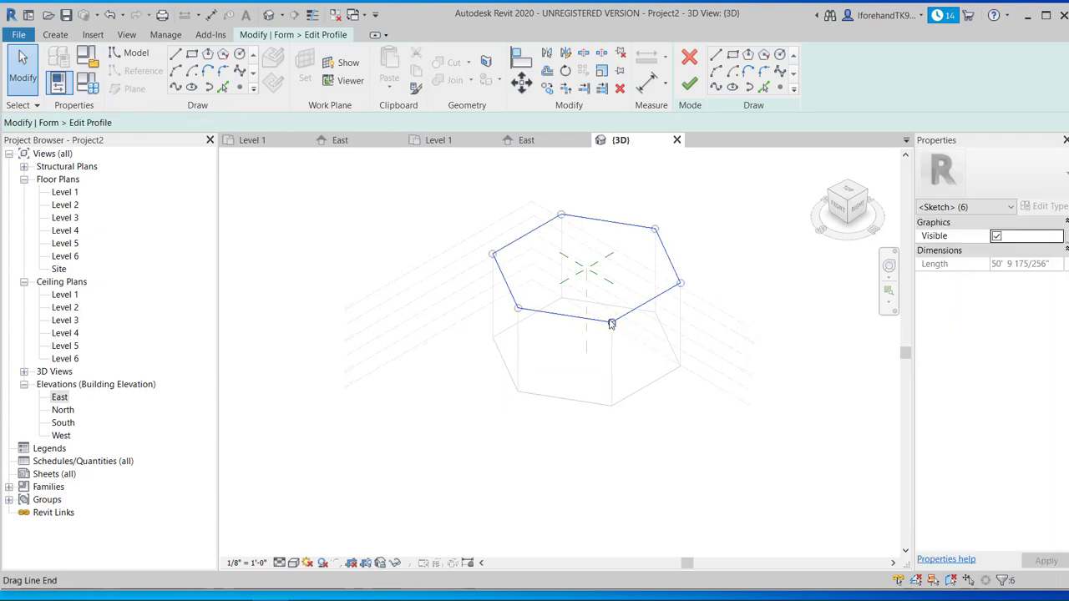
mouse_move(611, 323)
left_mouse_down()
mouse_move(624, 453)
mouse_move(612, 423)
left_mouse_up()
left_click_drag(516, 310, 412, 341)
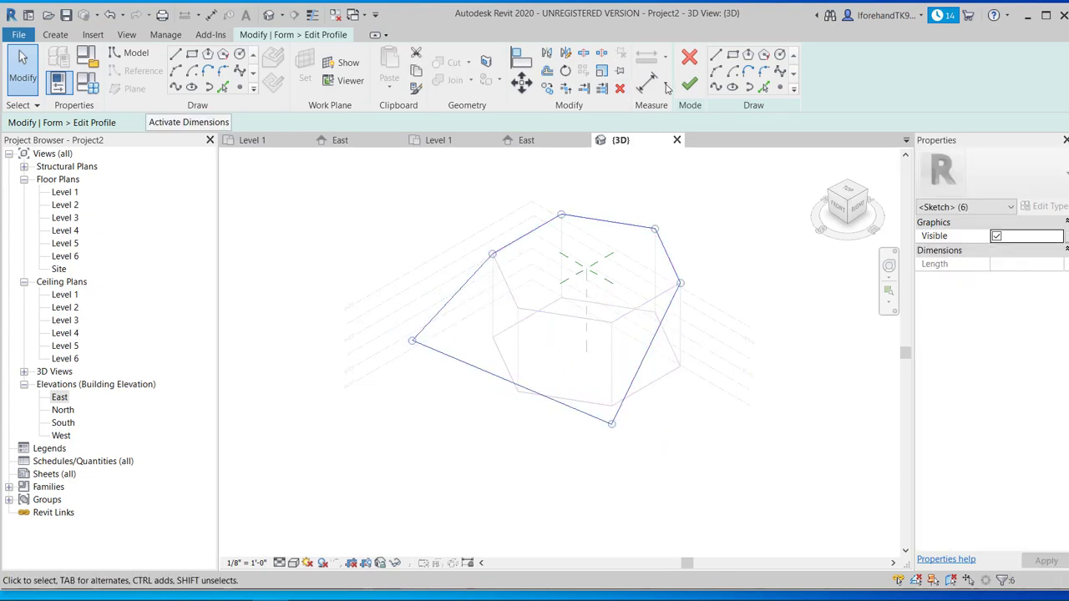
left_click(689, 84)
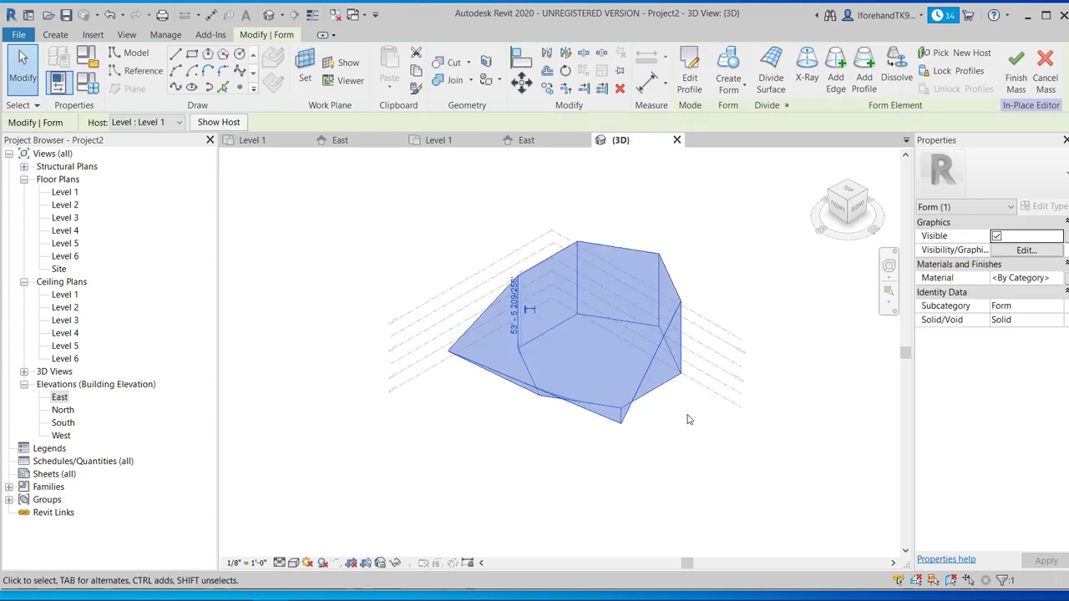
- Open the mass's bottom hexagonal profile for editing and move its outer corner below the stretched top inward to the profile's centre
scroll(690, 414, "up", 2)
middle_click_drag(668, 415, 600, 362)
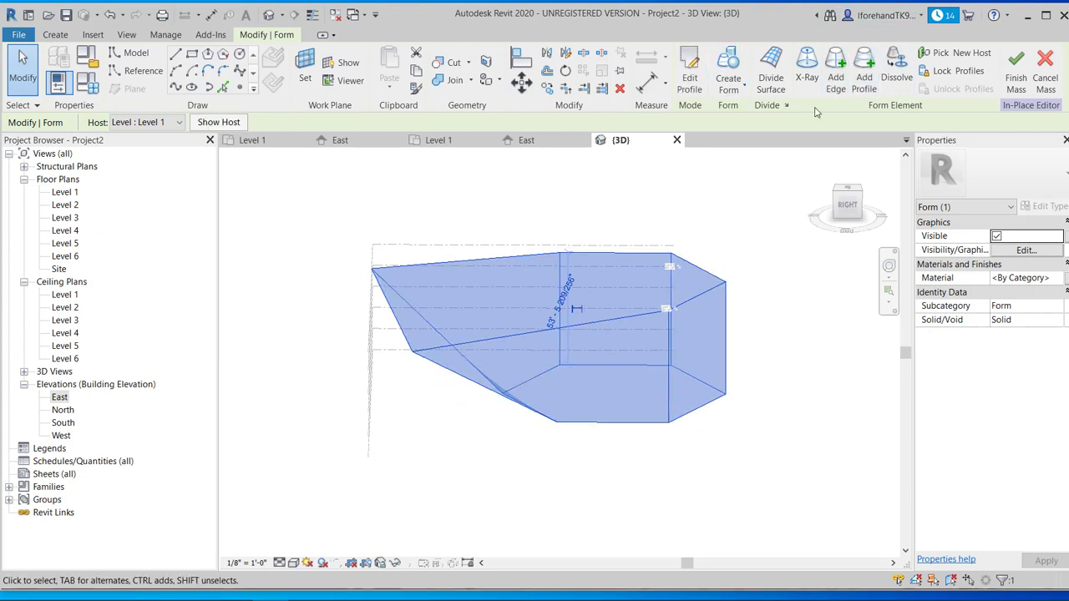
left_click(689, 66)
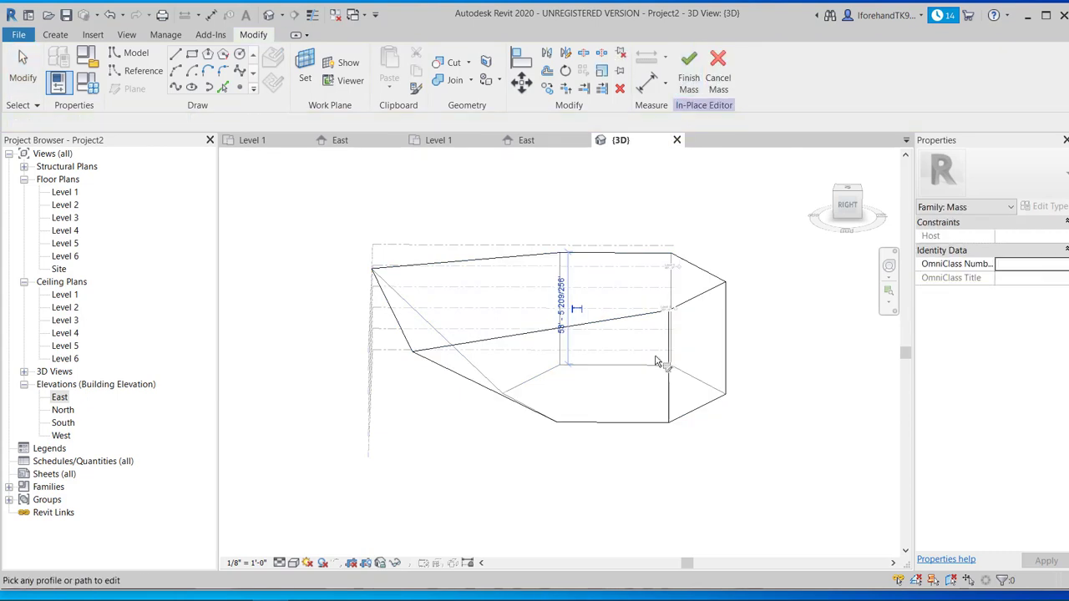
left_click(686, 412)
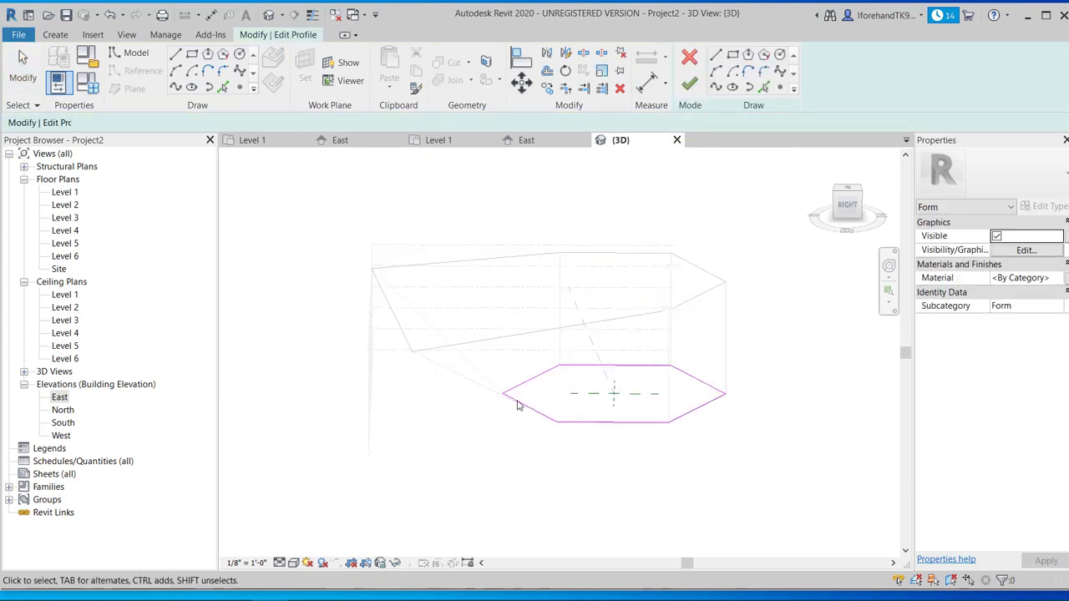
left_click_drag(416, 267, 862, 531)
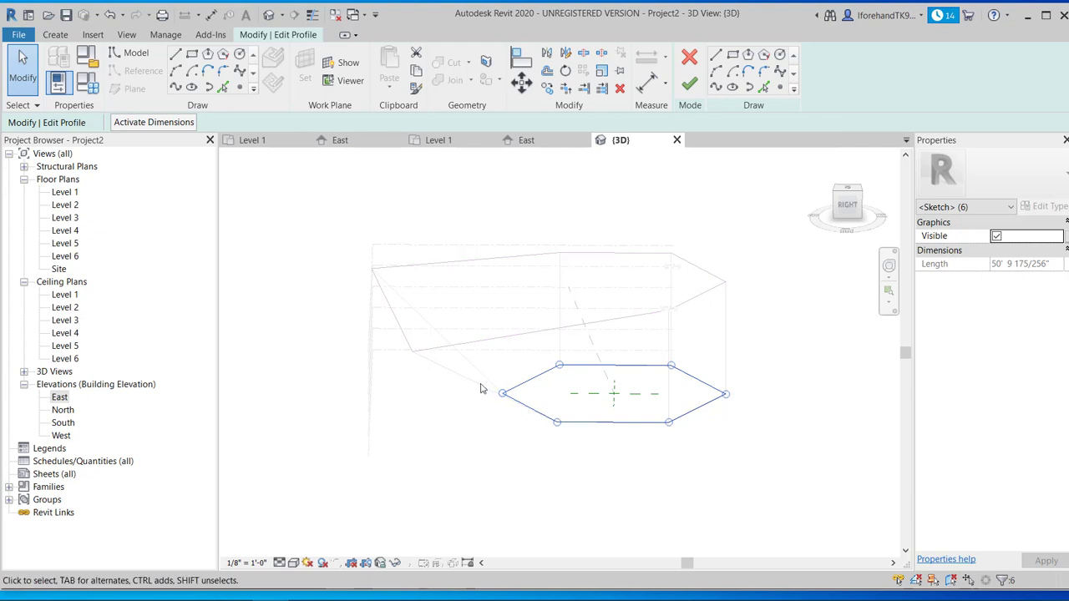
left_click_drag(469, 363, 604, 453)
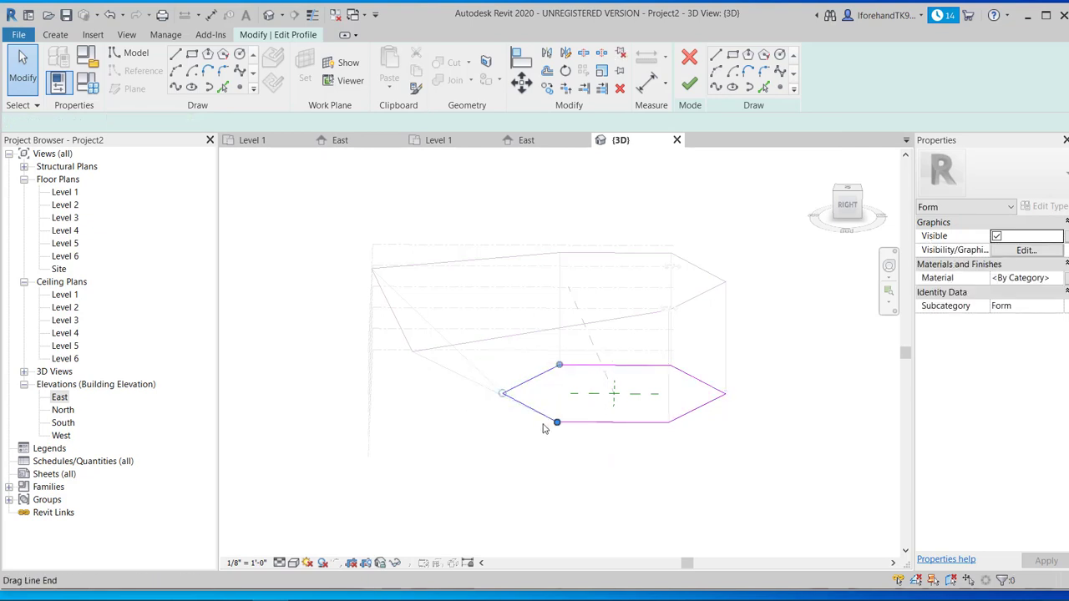
left_click_drag(504, 393, 612, 394)
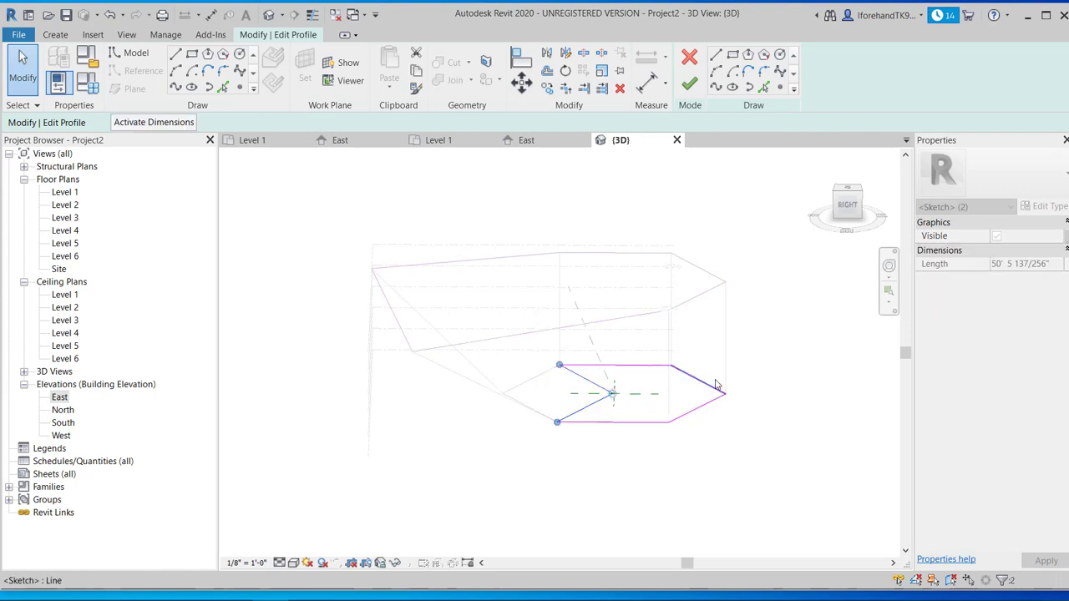
left_click_drag(715, 365, 733, 433)
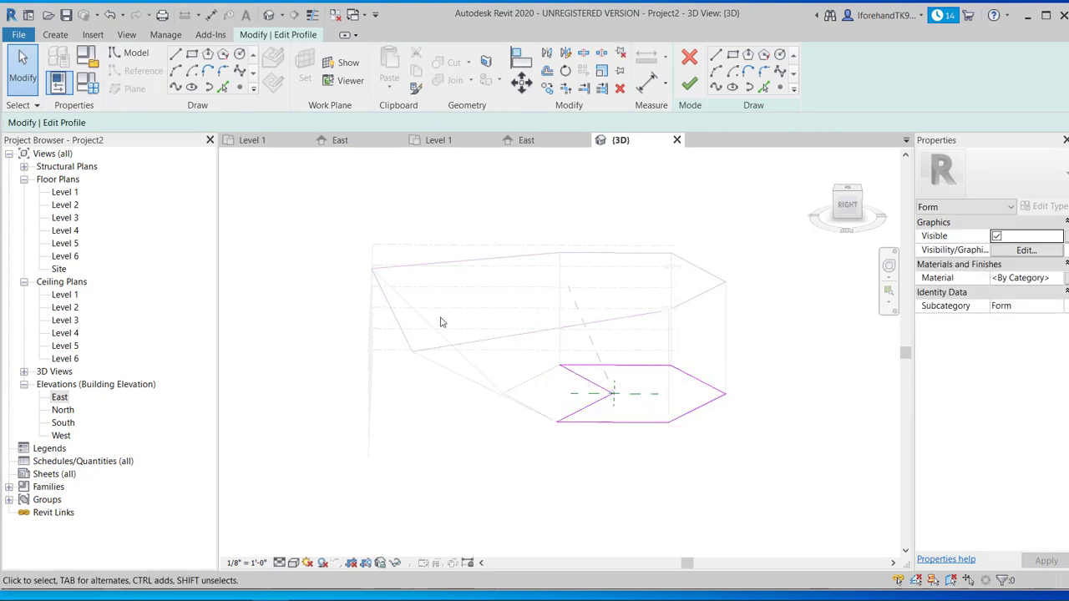
- Pull two adjacent corners opposite the bottom profile's notch outward and finish the profile edit
left_click_drag(440, 318, 851, 549)
mouse_move(726, 398)
left_mouse_down()
mouse_move(752, 443)
mouse_move(784, 425)
left_mouse_up()
left_click_drag(668, 423, 665, 469)
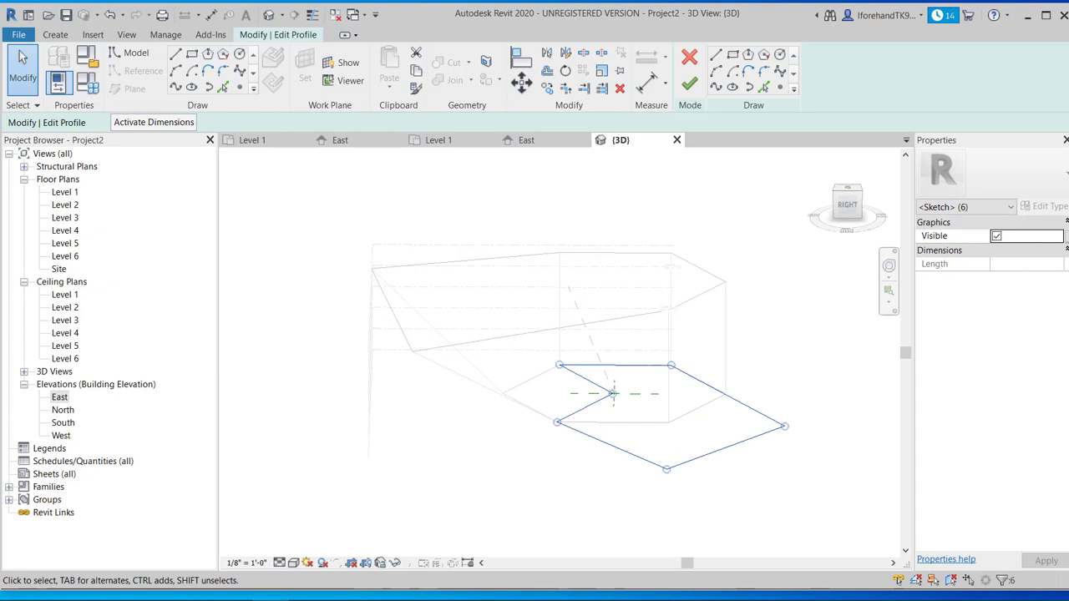
left_click(527, 501)
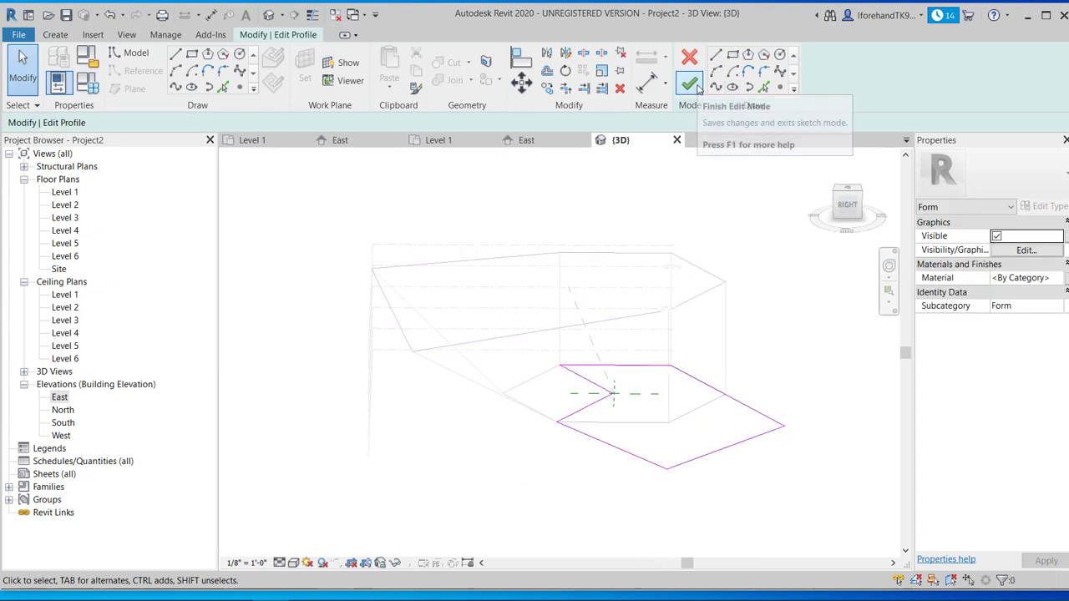
left_click(697, 86)
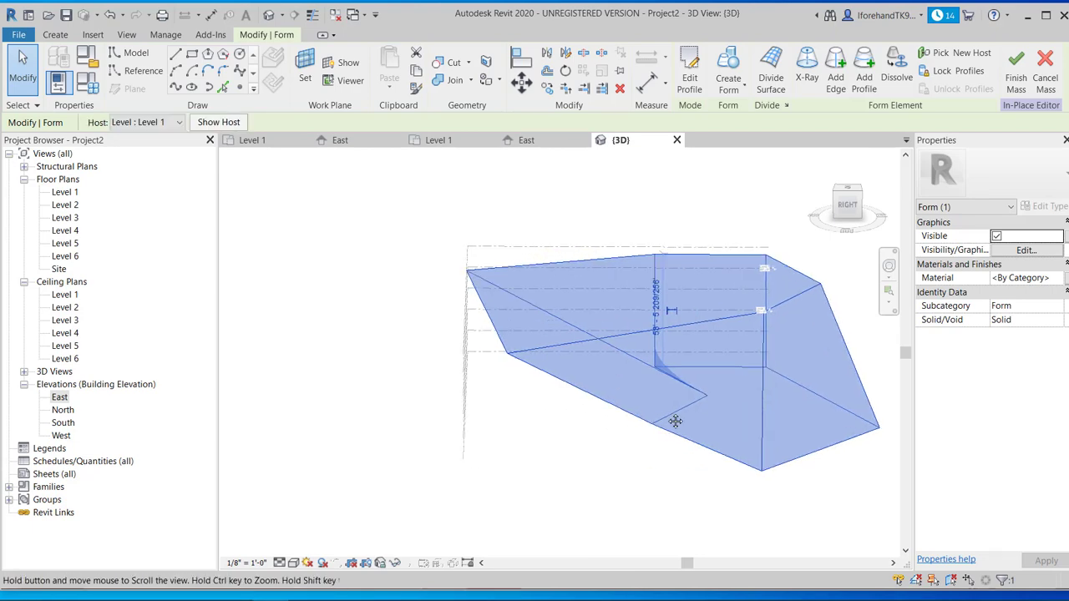
- Examine the reshaped mass from several angles in the 3D view and in the Site floor plan
middle_click_drag(676, 422, 542, 428)
middle_click_drag(587, 467, 517, 384, "shift")
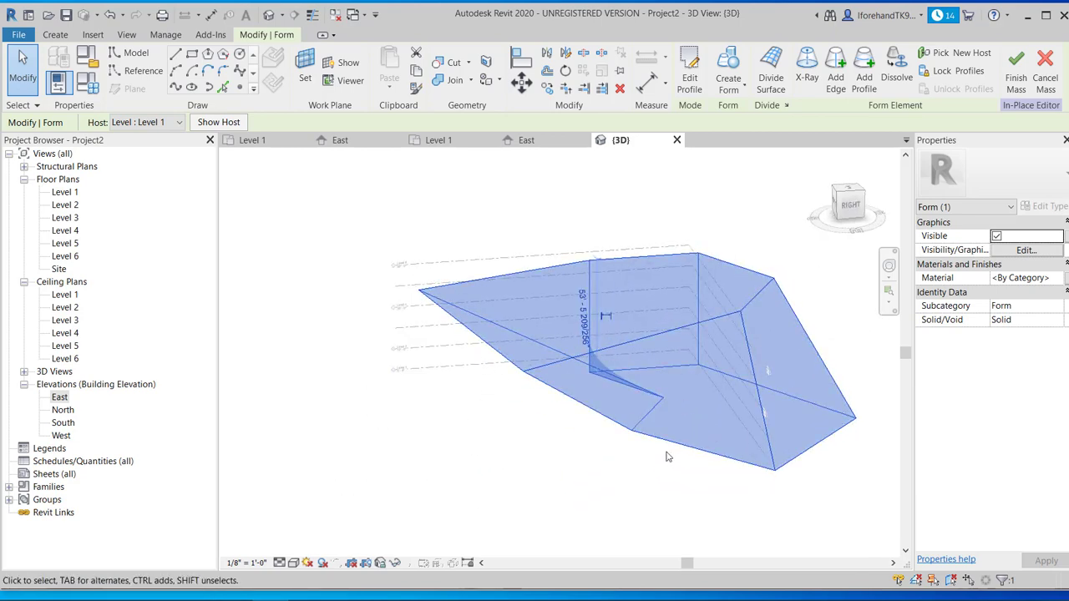
scroll(713, 410, "down", 2)
middle_click_drag(714, 406, 675, 547, "shift")
scroll(654, 386, "up", 2)
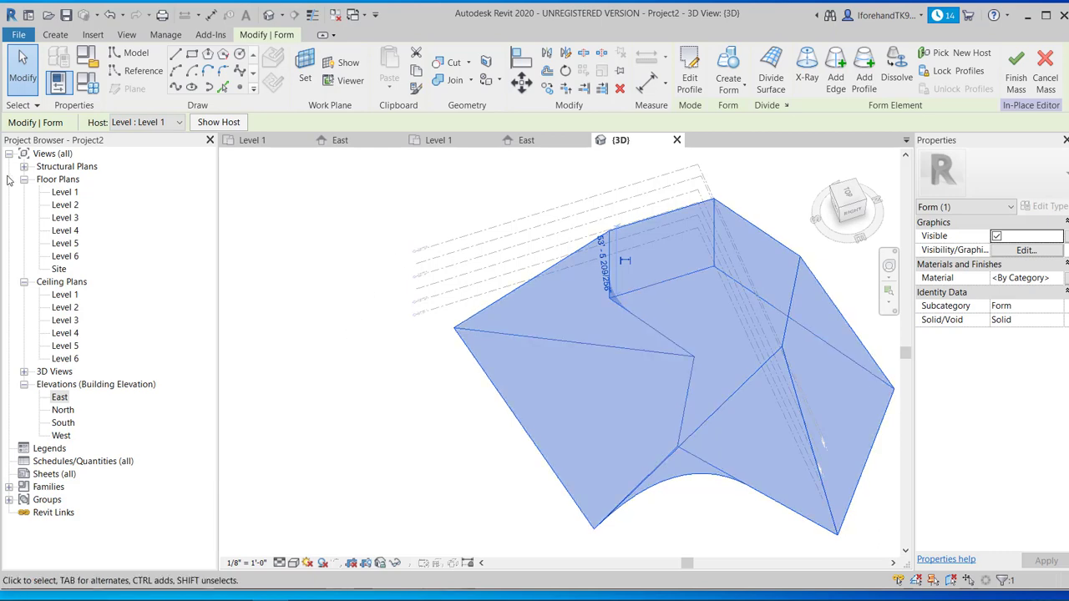
double_click(59, 268)
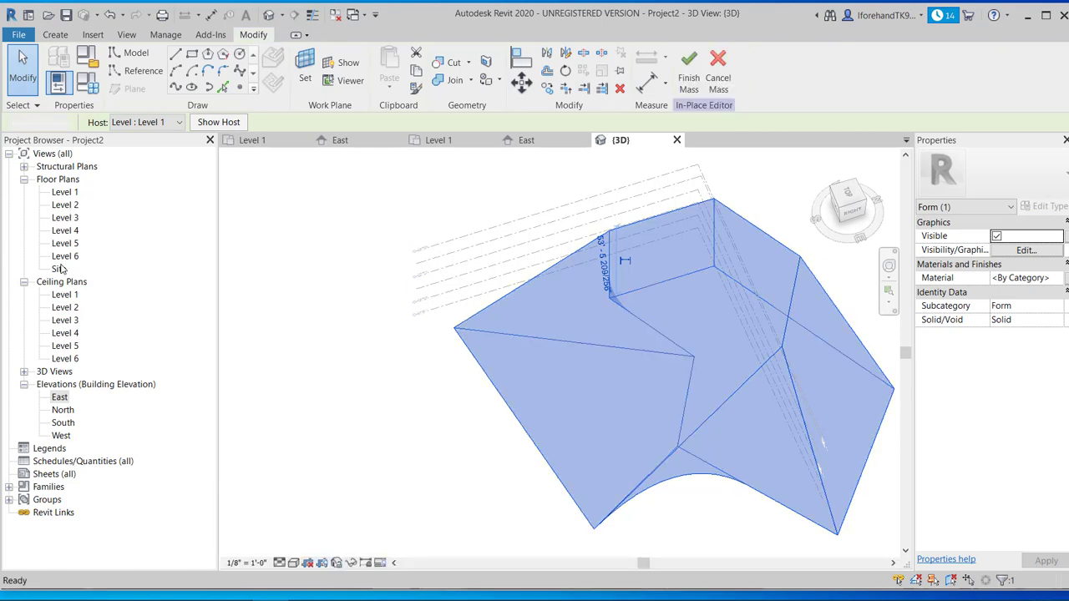
key("Escape")
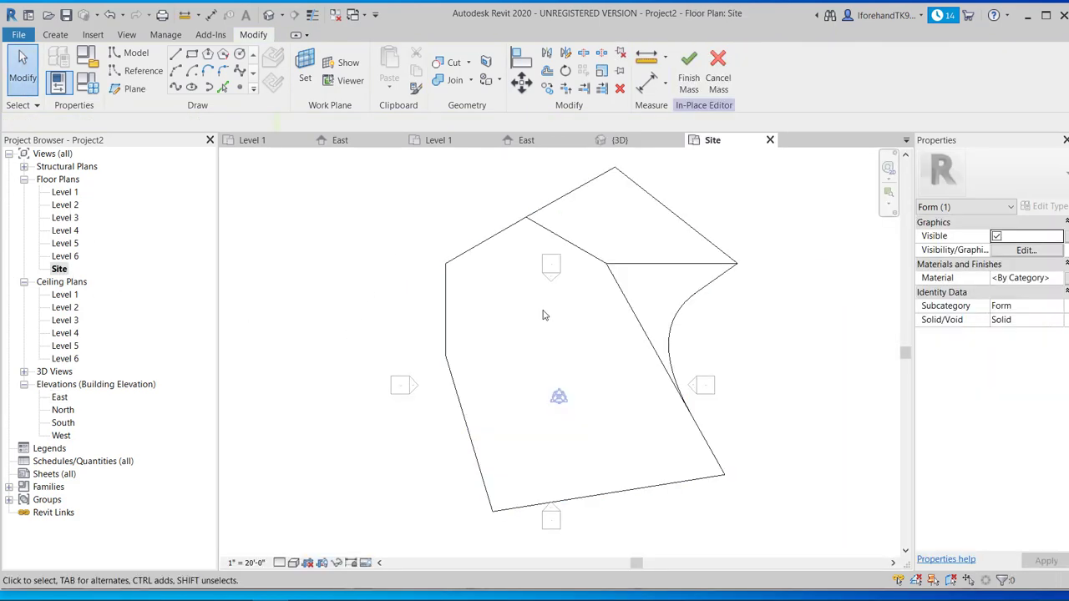
scroll(501, 308, "down", 4)
scroll(548, 299, "up", 4)
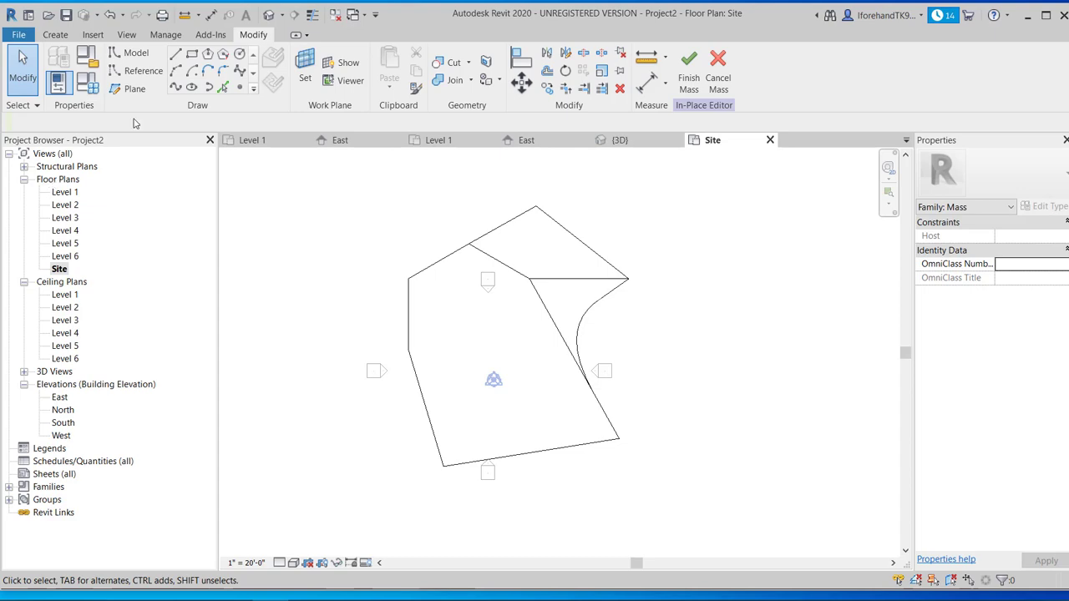
left_click(269, 14)
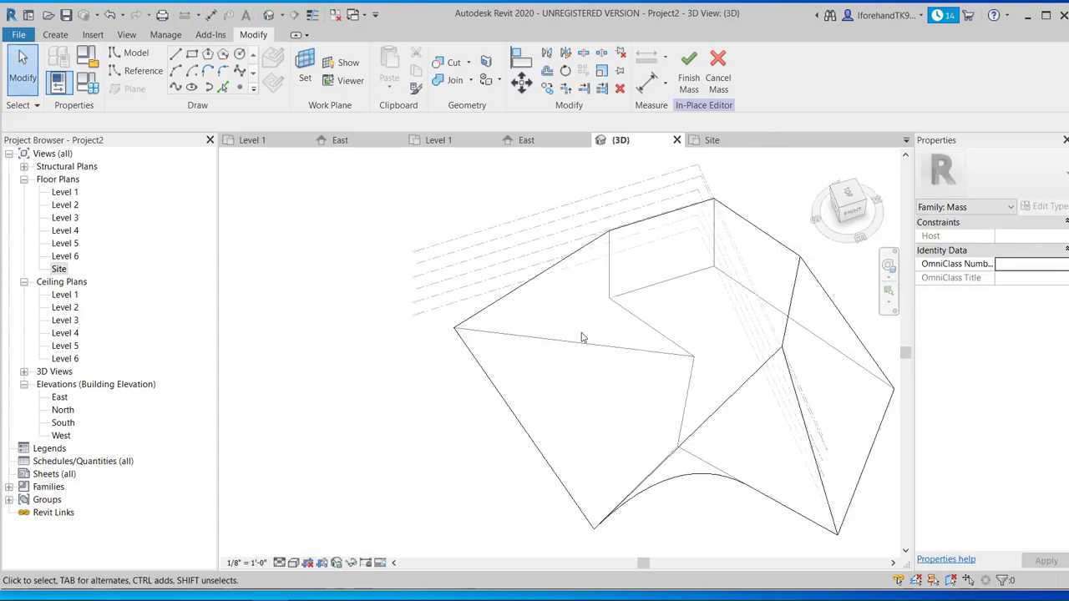
middle_click_drag(581, 337, 525, 213, "shift")
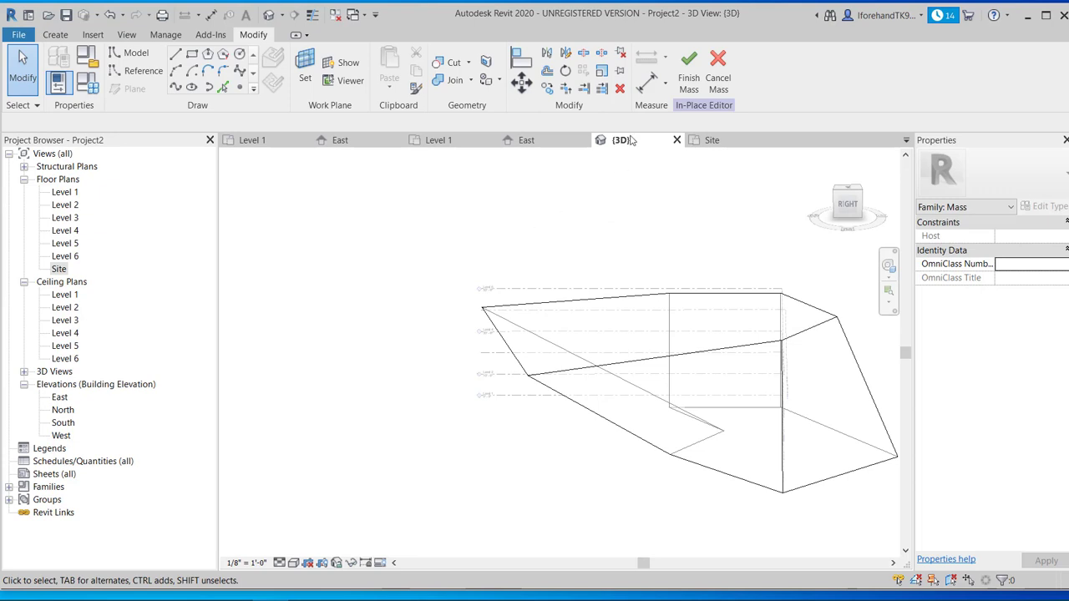
- Finish the in-place mass and show it selected in the Site floor plan
left_click(689, 71)
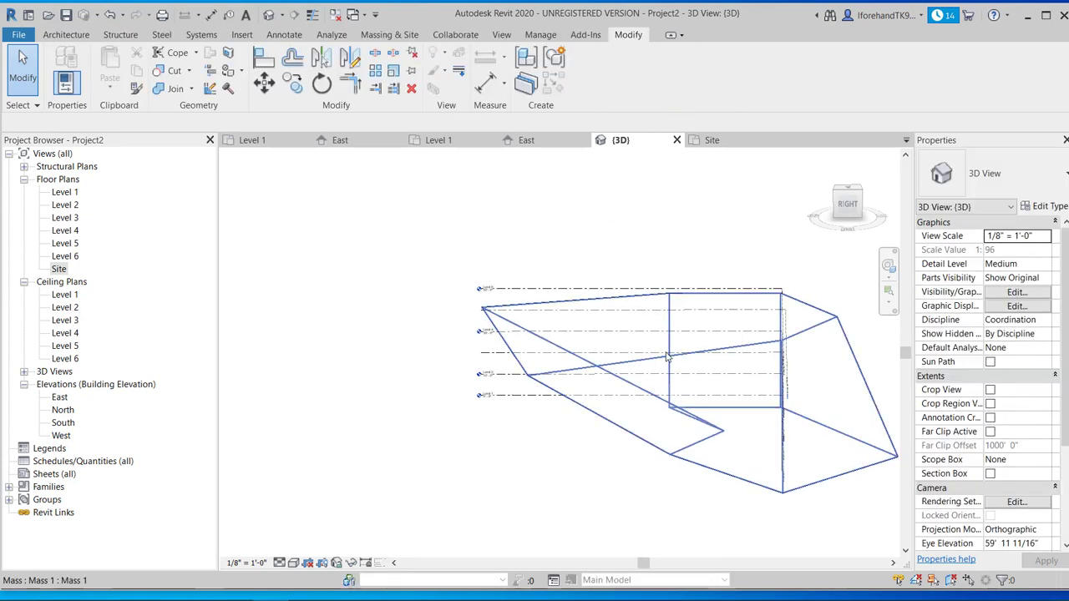
left_click(655, 298)
double_click(58, 269)
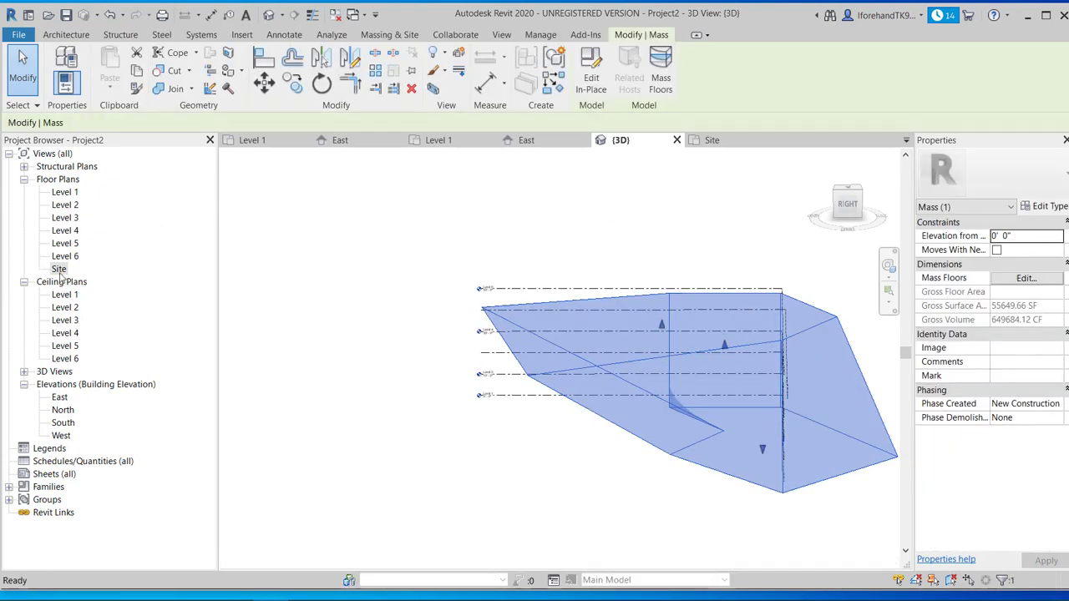
left_click(480, 342)
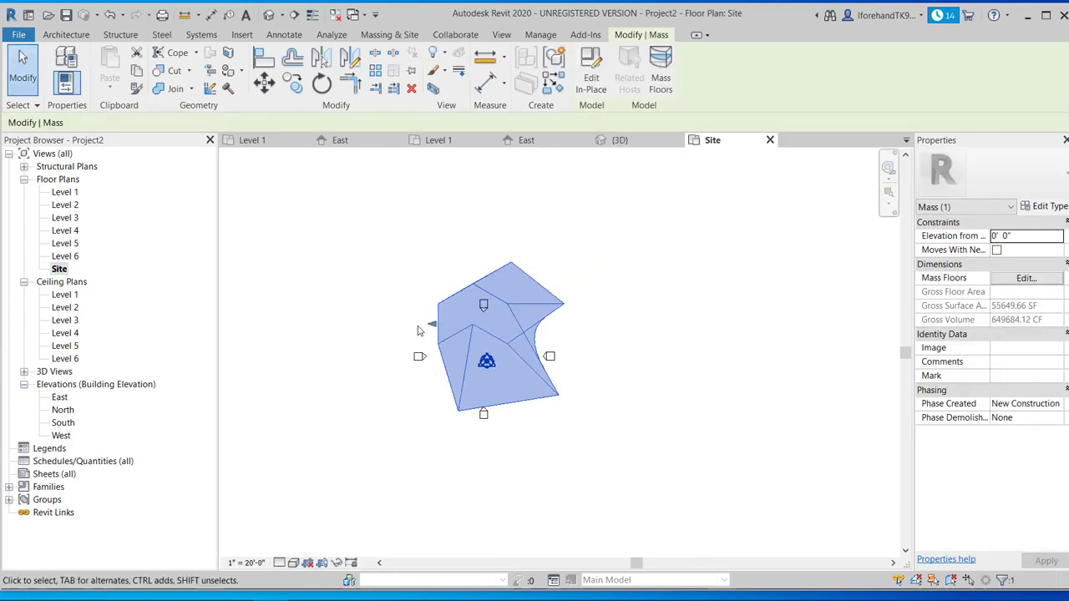
scroll(418, 331, "up", 2)
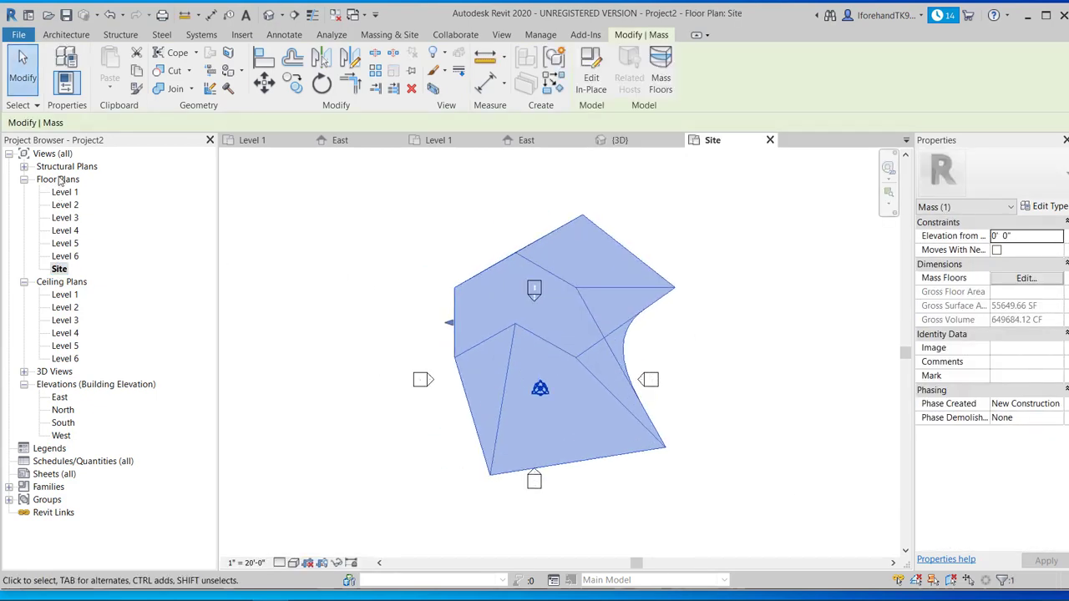
- Add mass floors to the in-place mass at Levels 1 through 5 in the 3D view
left_click(267, 16)
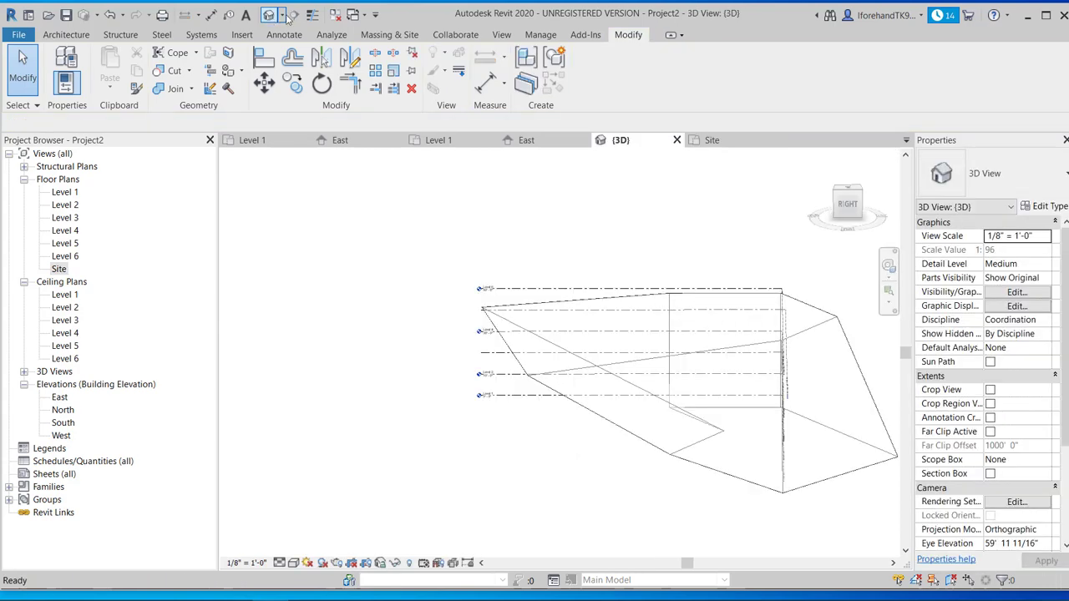
left_click(684, 456)
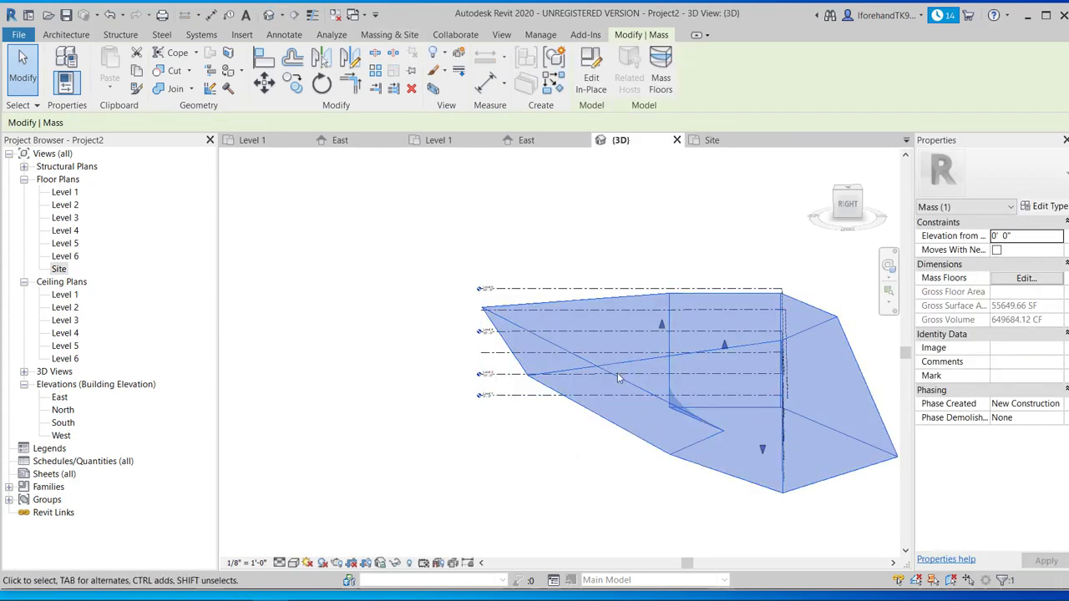
left_click(666, 72)
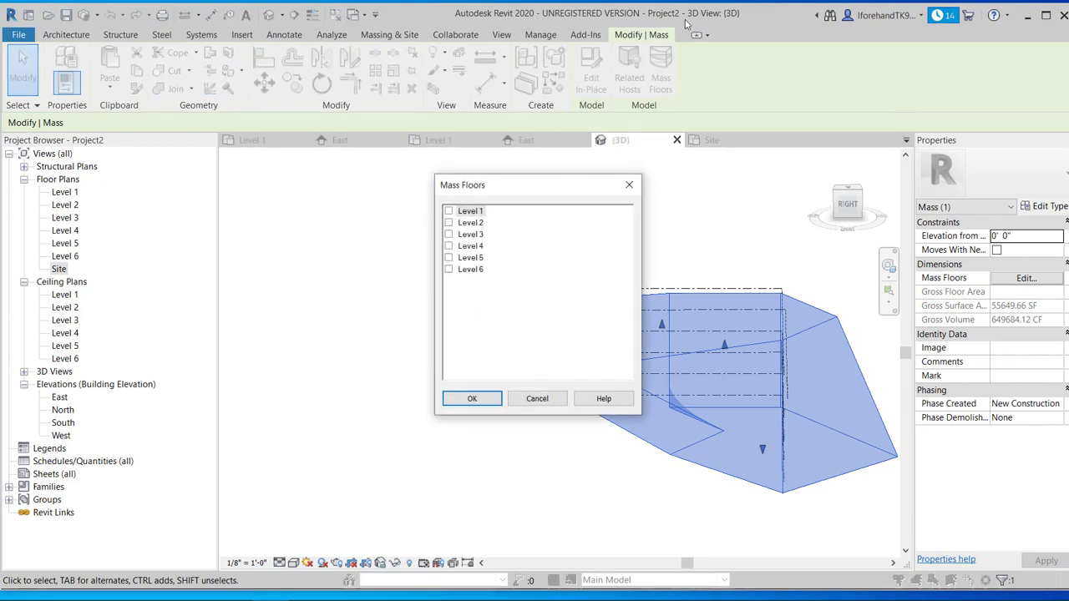
left_click(449, 211)
left_click(449, 223)
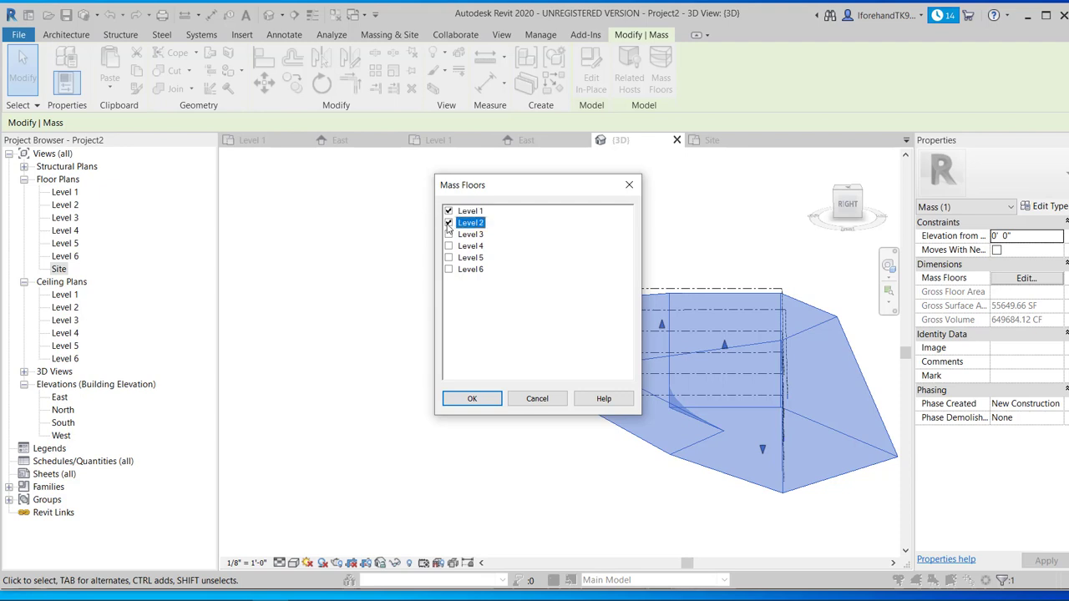
left_click(448, 235)
left_click(448, 247)
left_click(449, 258)
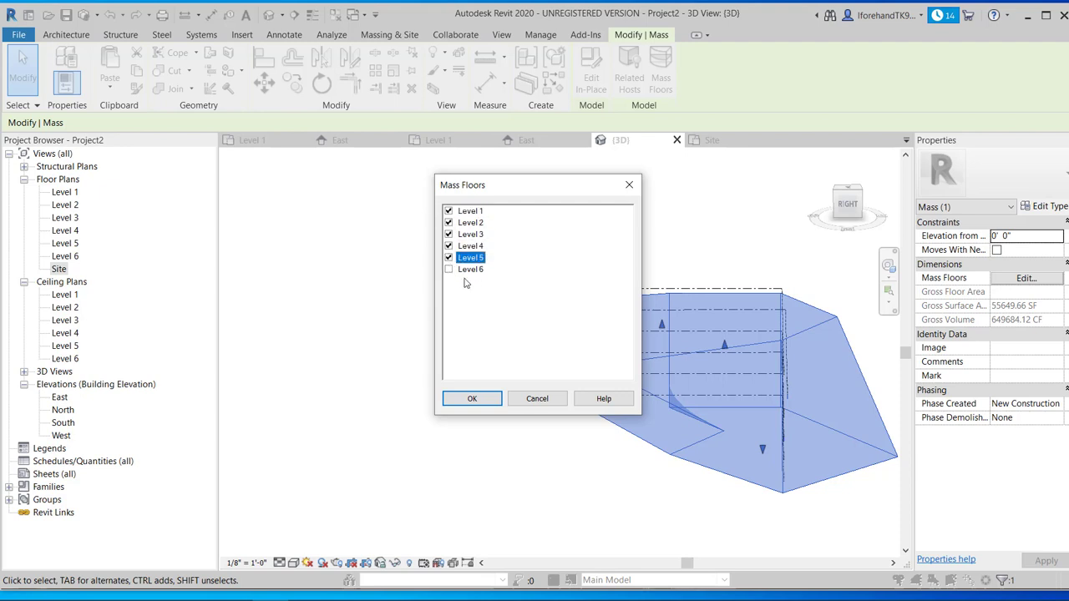
left_click(472, 399)
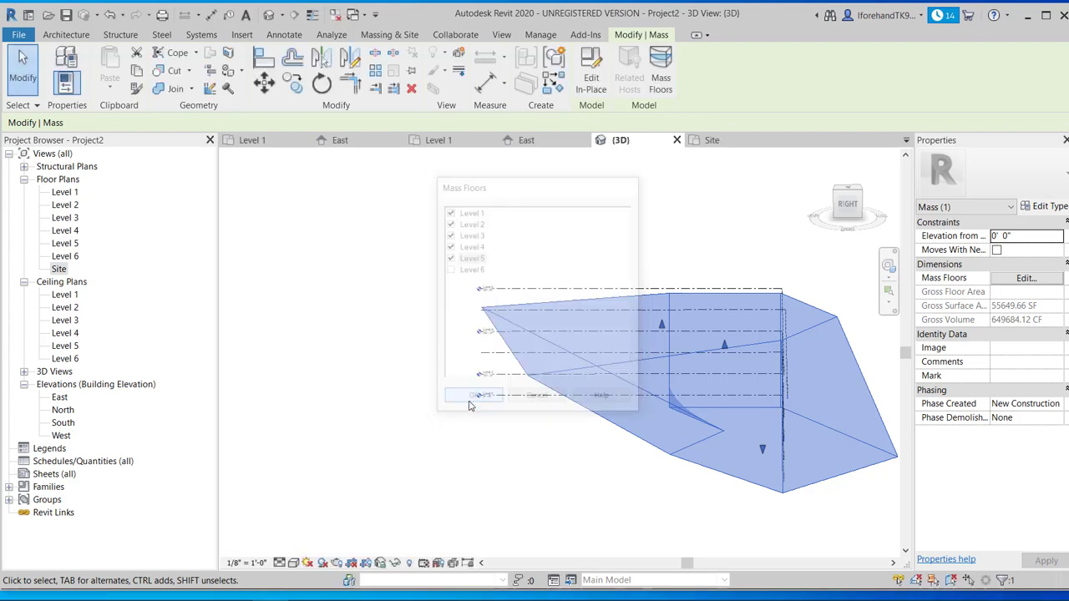
left_click(508, 457)
middle_click_drag(526, 459, 633, 459, "shift")
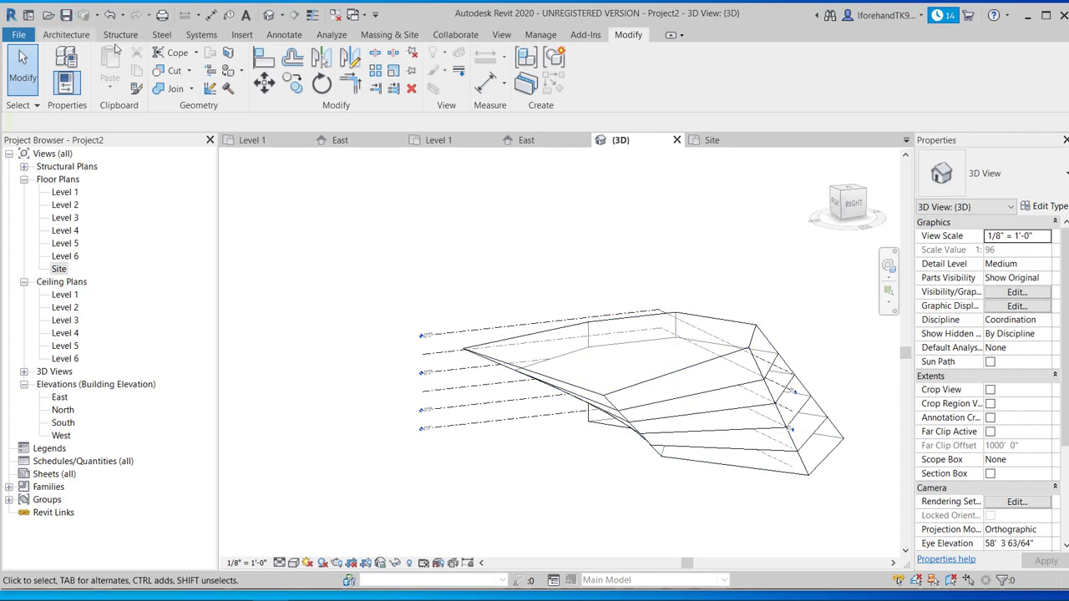
- Inspect the mass's parts by selecting the whole mass, its top face, the Level 4 mass floor and a level plane in turn
left_click(389, 34)
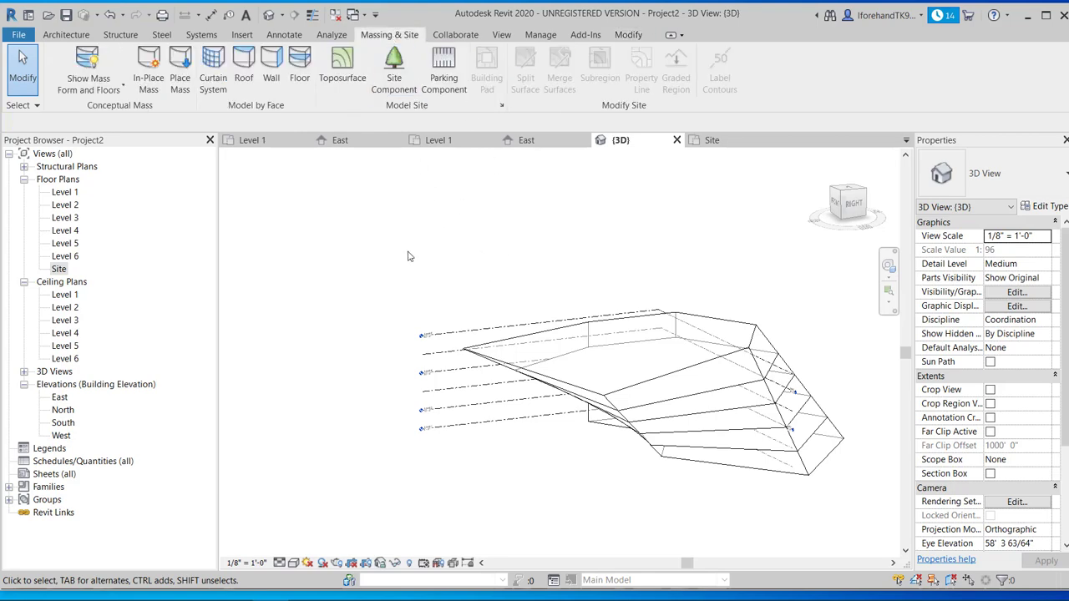
left_click(693, 378)
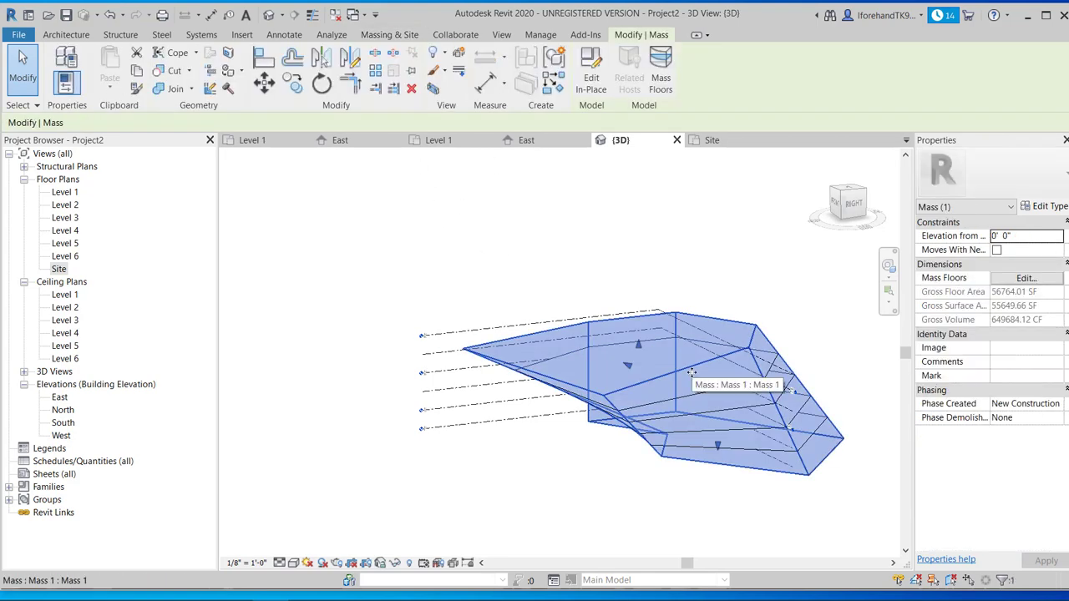
key("Tab")
left_click(734, 350)
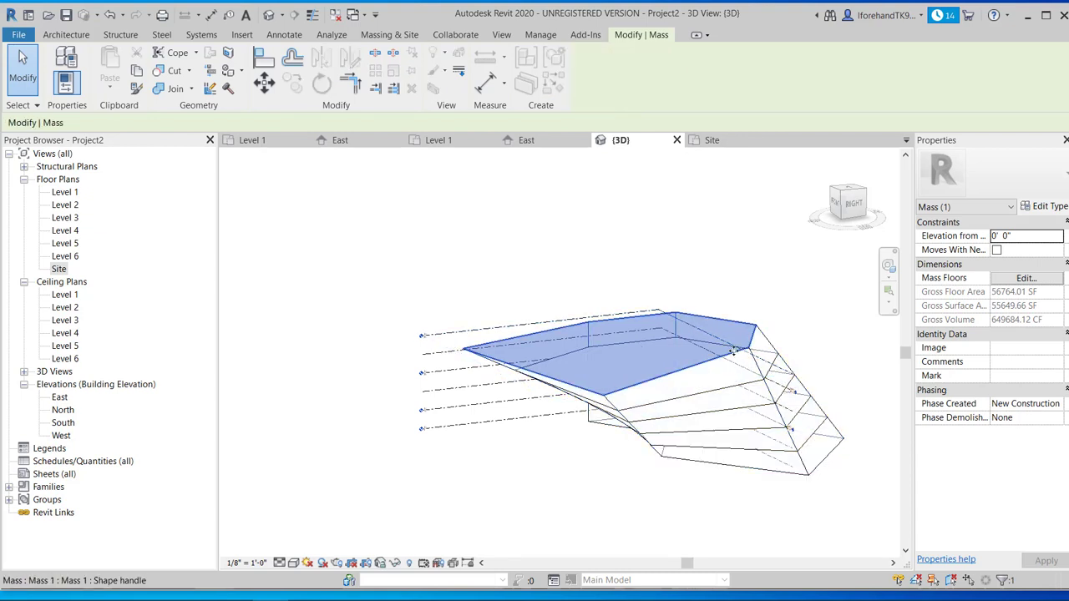
left_click(757, 371)
key("Tab")
left_click(757, 371)
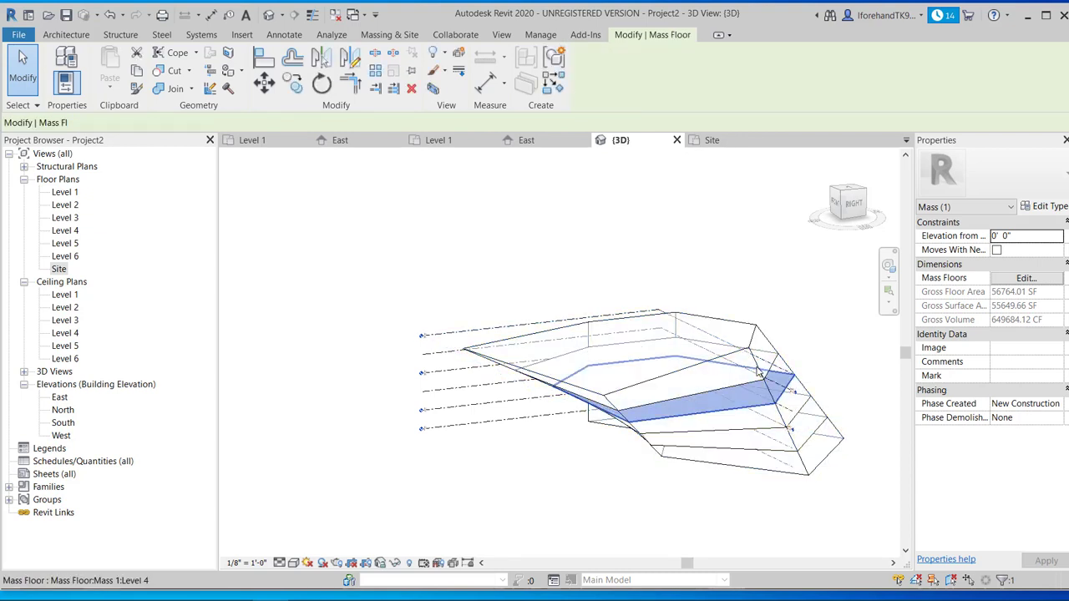
key("Tab")
left_click(756, 361)
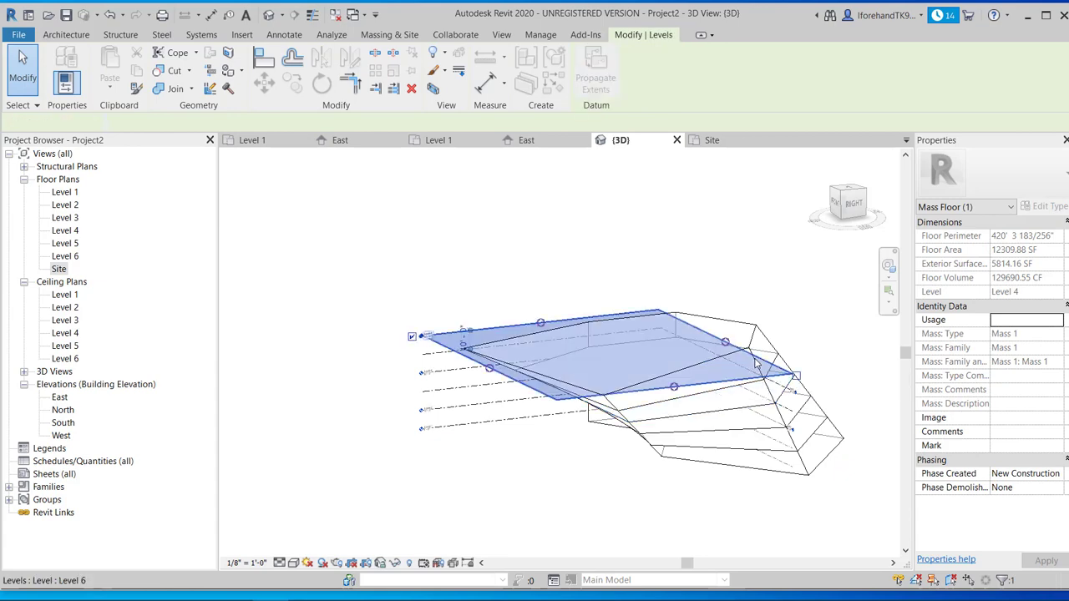
left_click(461, 308)
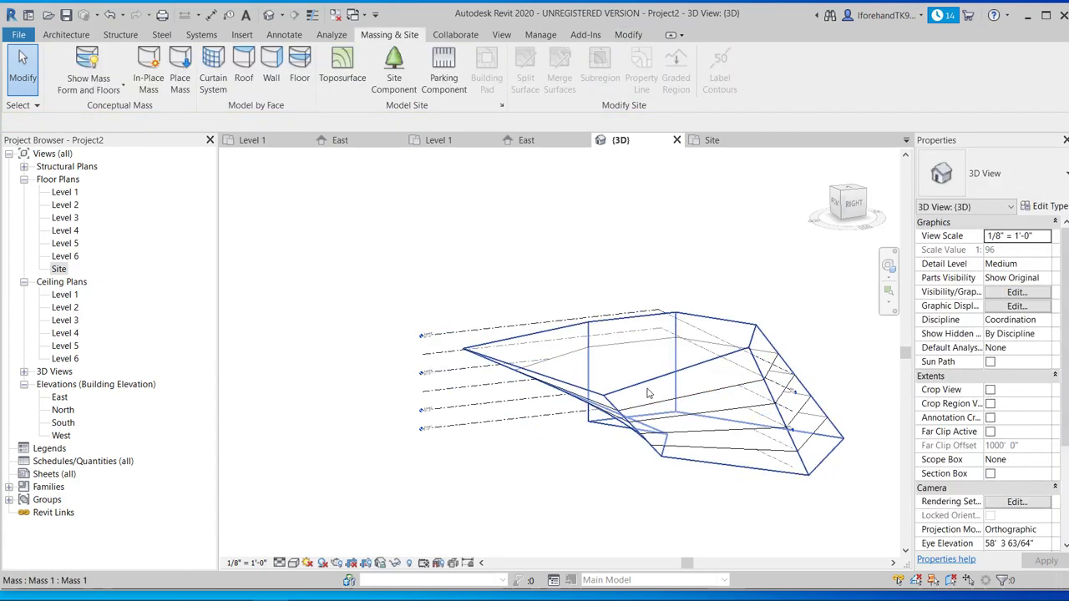
left_click(667, 374)
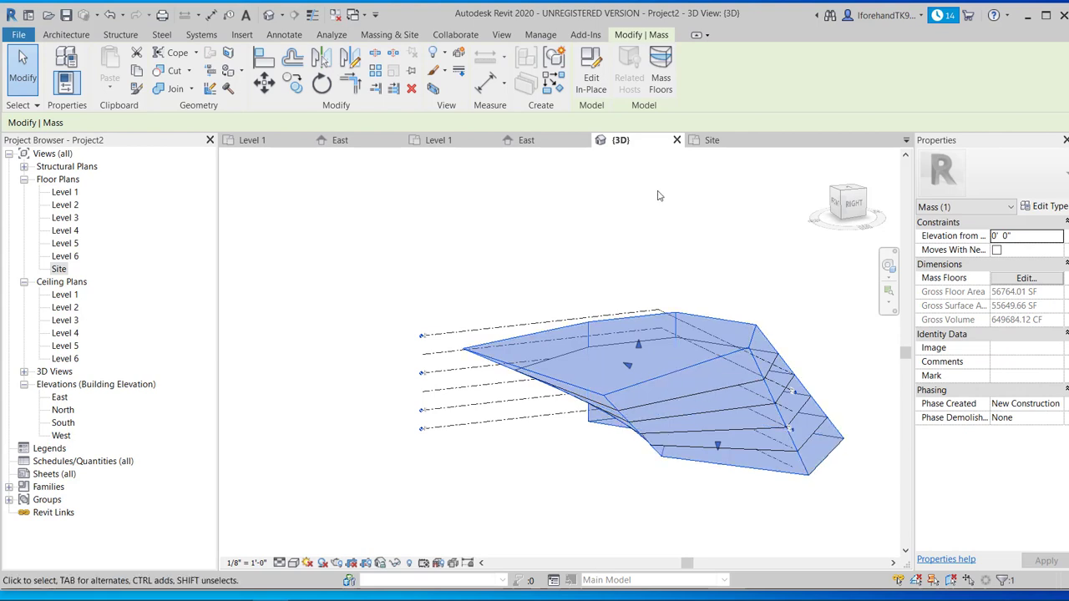
left_click(591, 75)
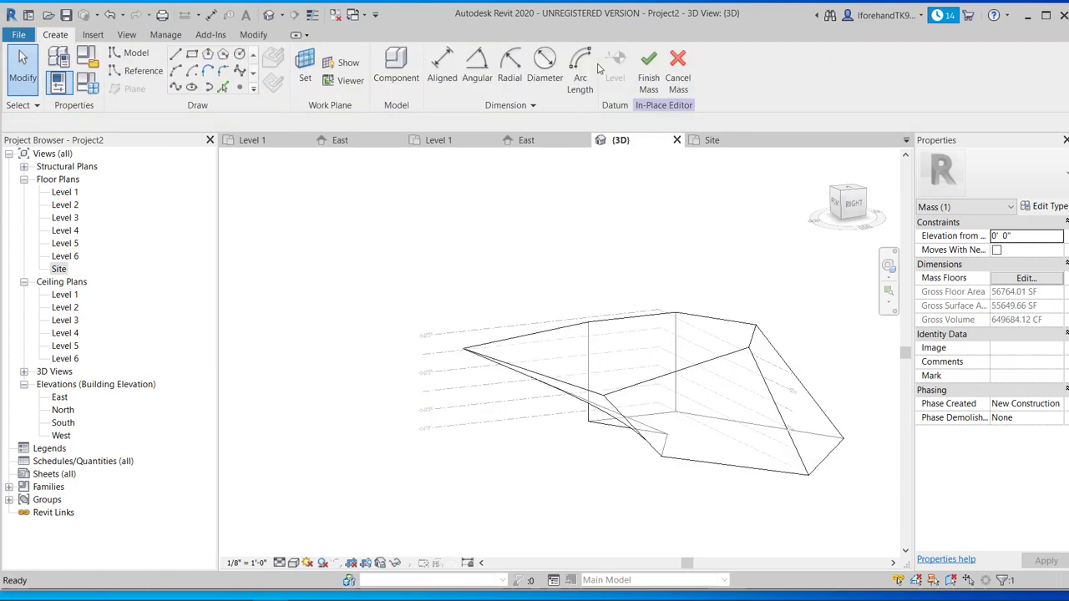
left_click(649, 75)
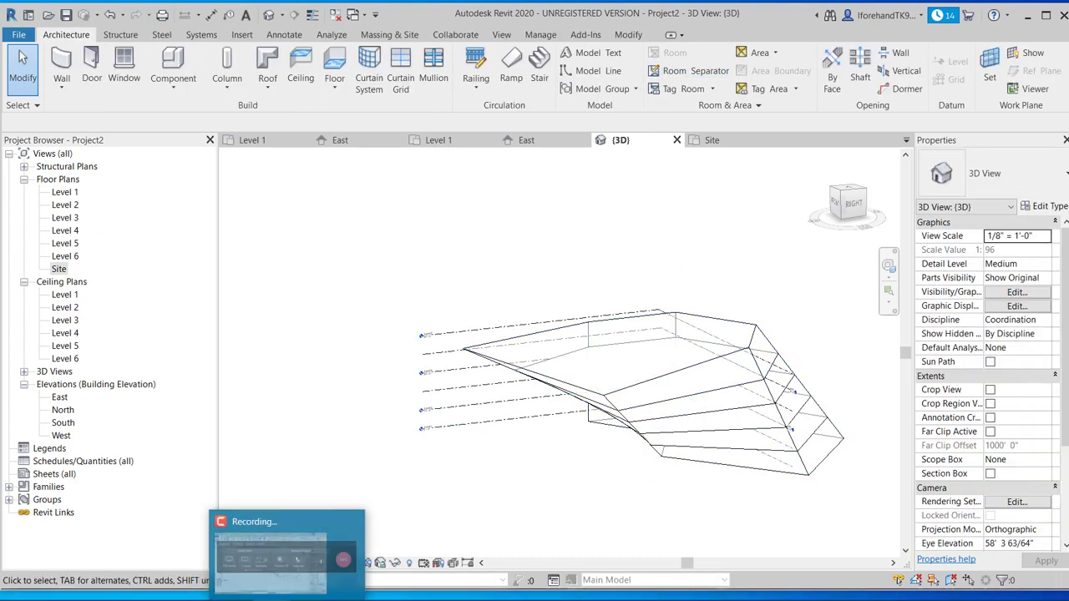
left_click(307, 598)
left_click(1009, 560)
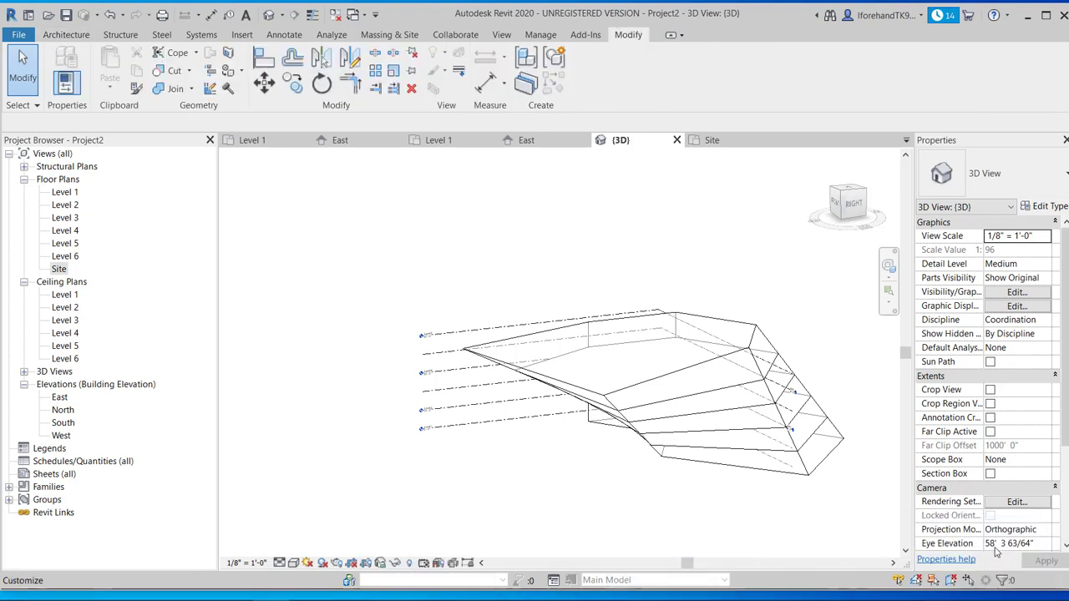
- Reopen the mass for in-place editing and divide its large sloping quadrilateral side face with the Divide Surface tool
left_click(751, 360)
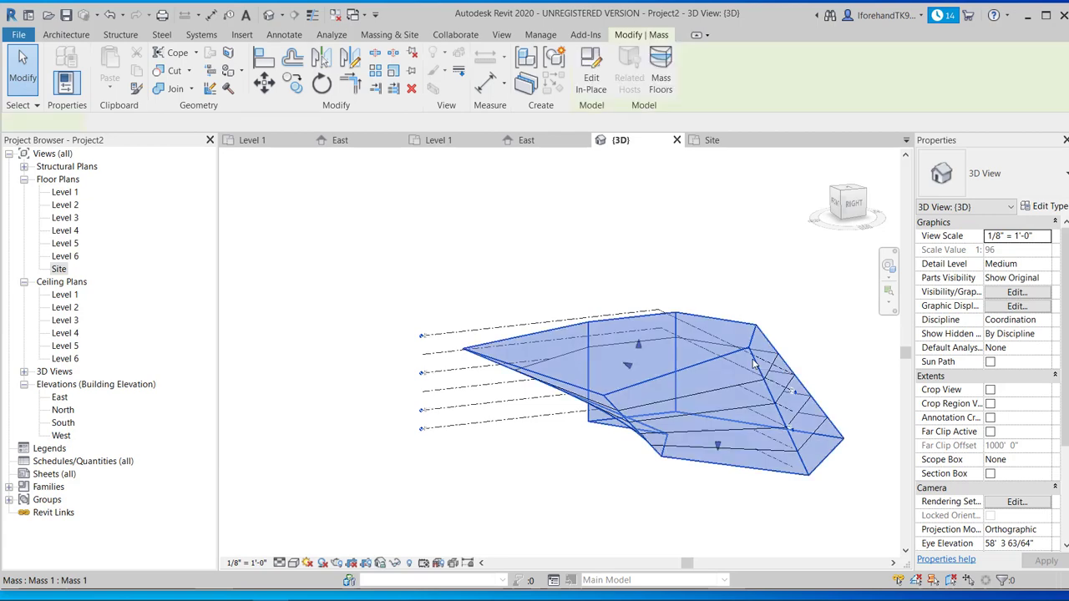
left_click(588, 67)
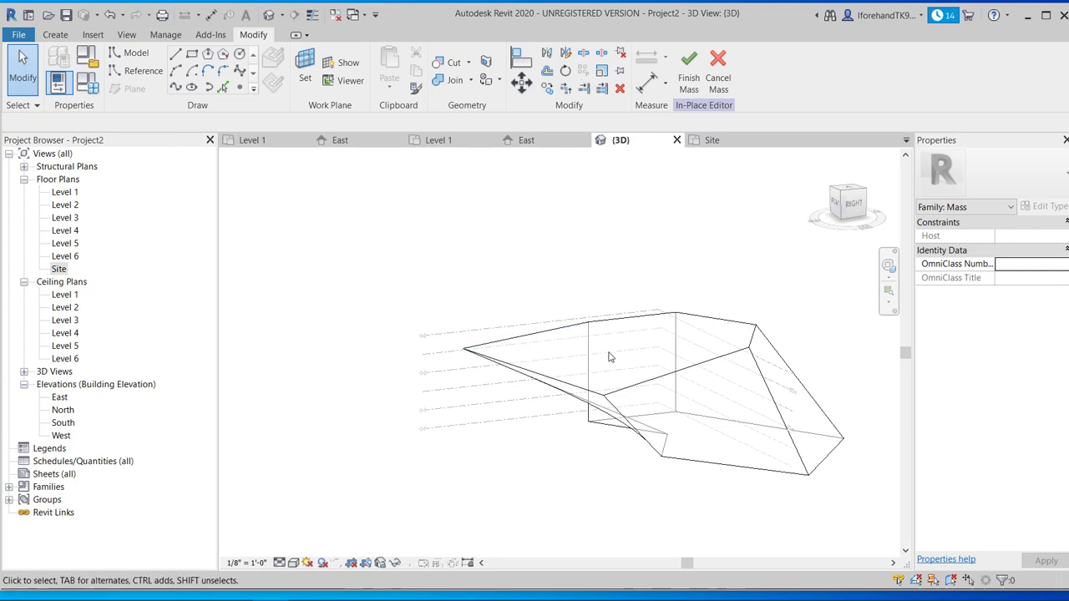
left_click(754, 367)
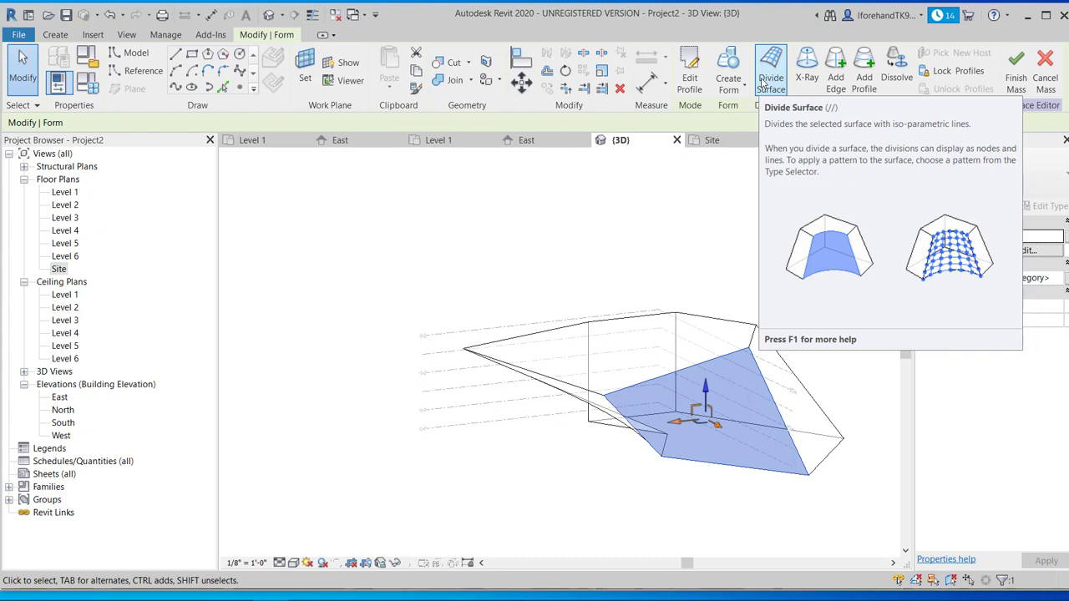
left_click(766, 80)
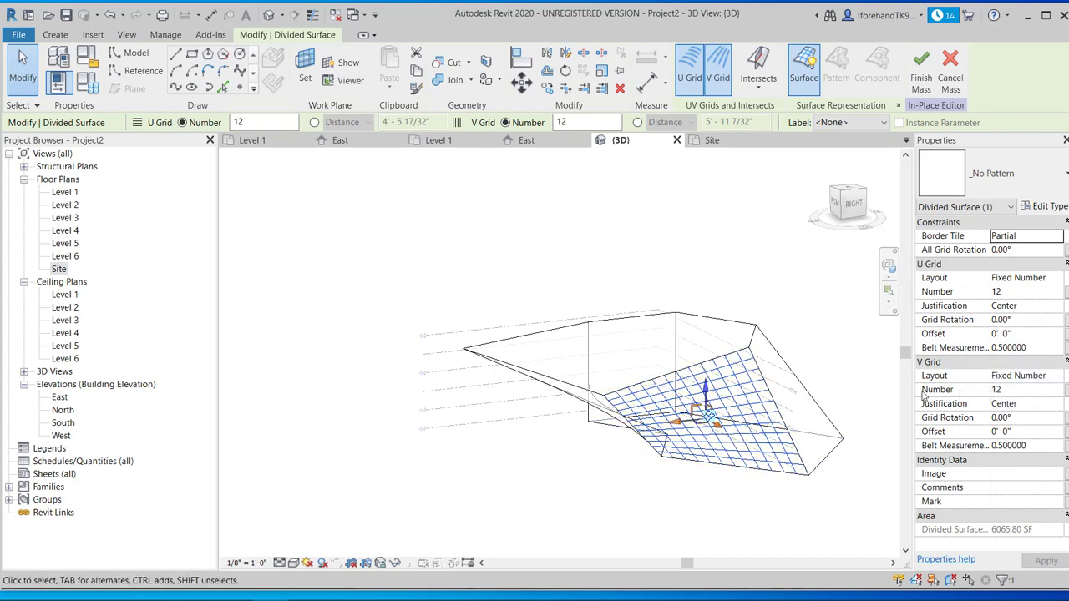
- Set the divided surface's U grid layout to Fixed Distance with a spacing of 5'
left_click(1009, 291)
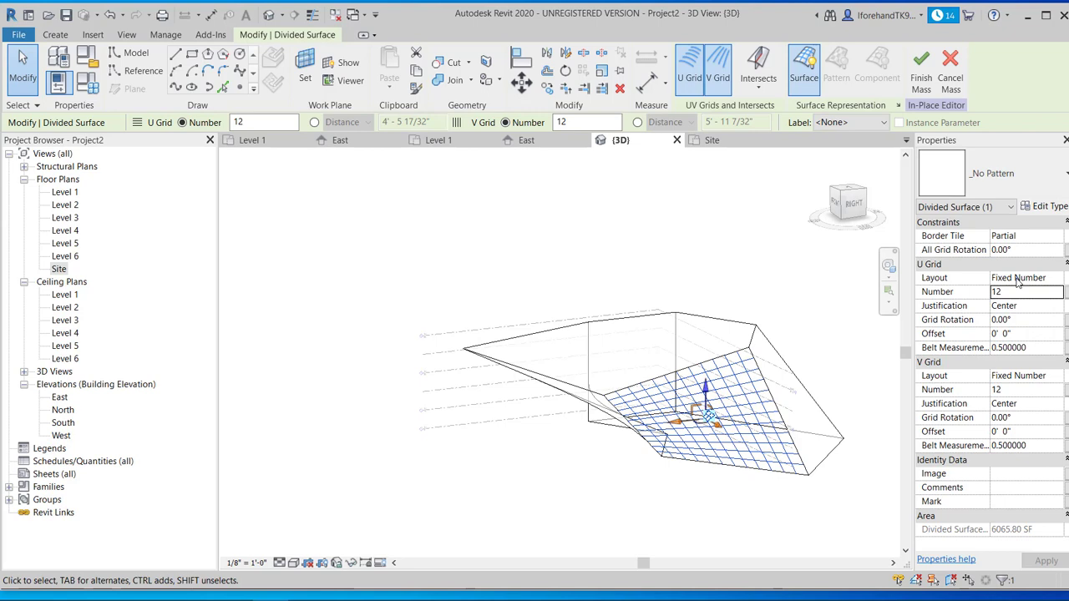
left_click(1017, 280)
left_click(1056, 278)
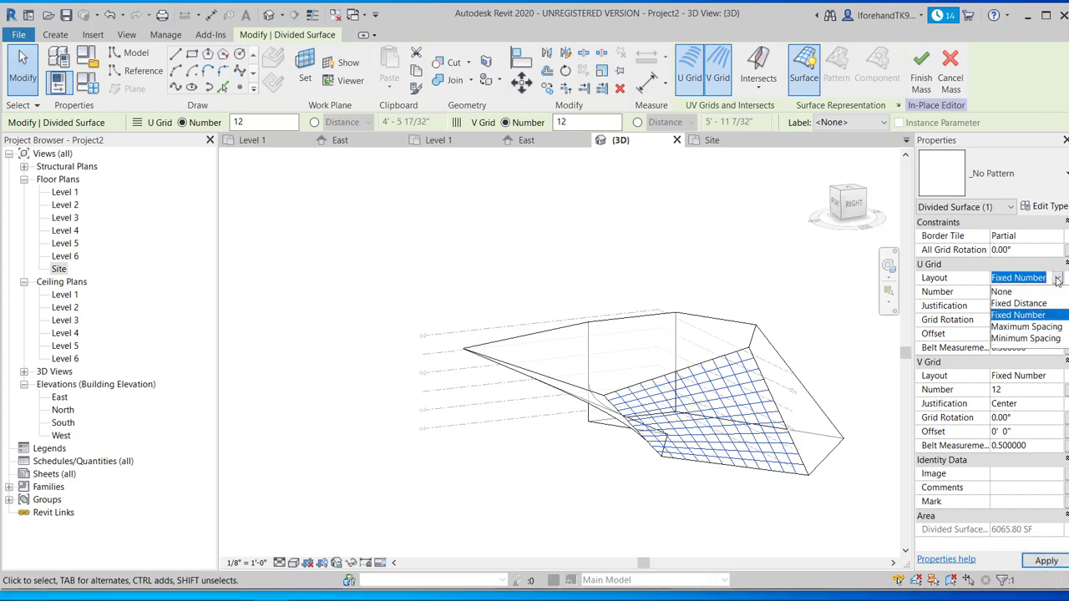
left_click(1035, 303)
left_click_drag(1049, 292, 973, 292)
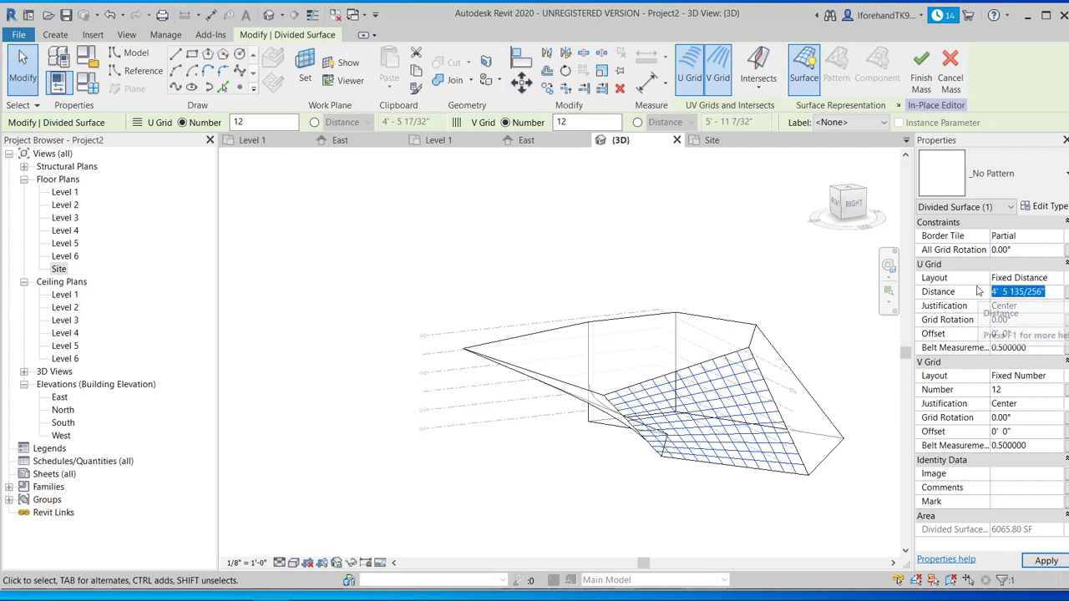
type("5'")
left_click(1030, 306)
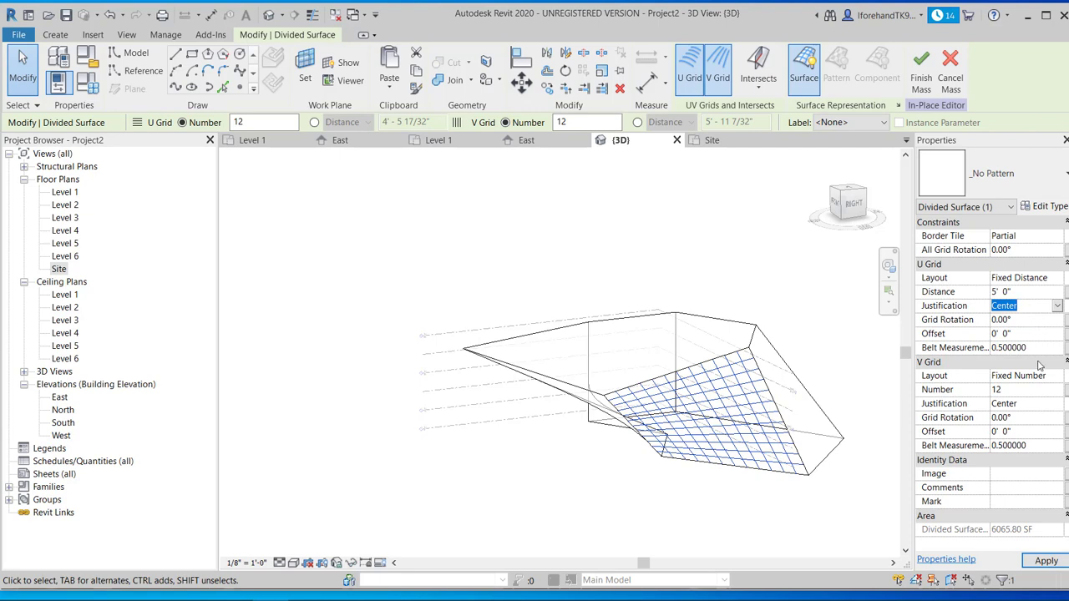
- Set the V grid layout to Fixed Distance with a 5' spacing and apply it to the divided surface
left_click(1037, 392)
left_click(1051, 374)
left_click(1057, 375)
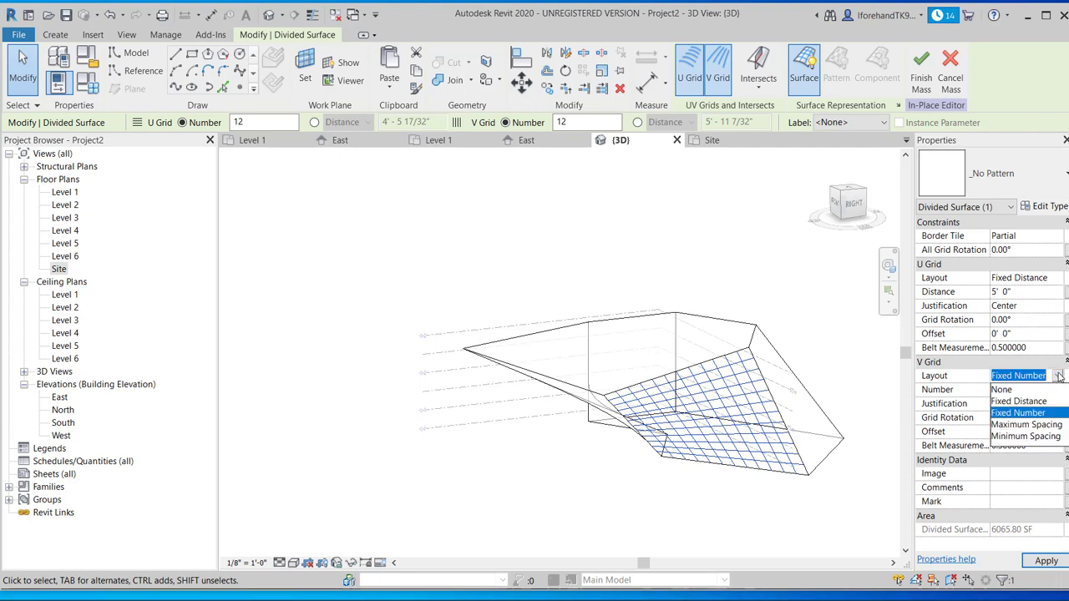
left_click(1022, 400)
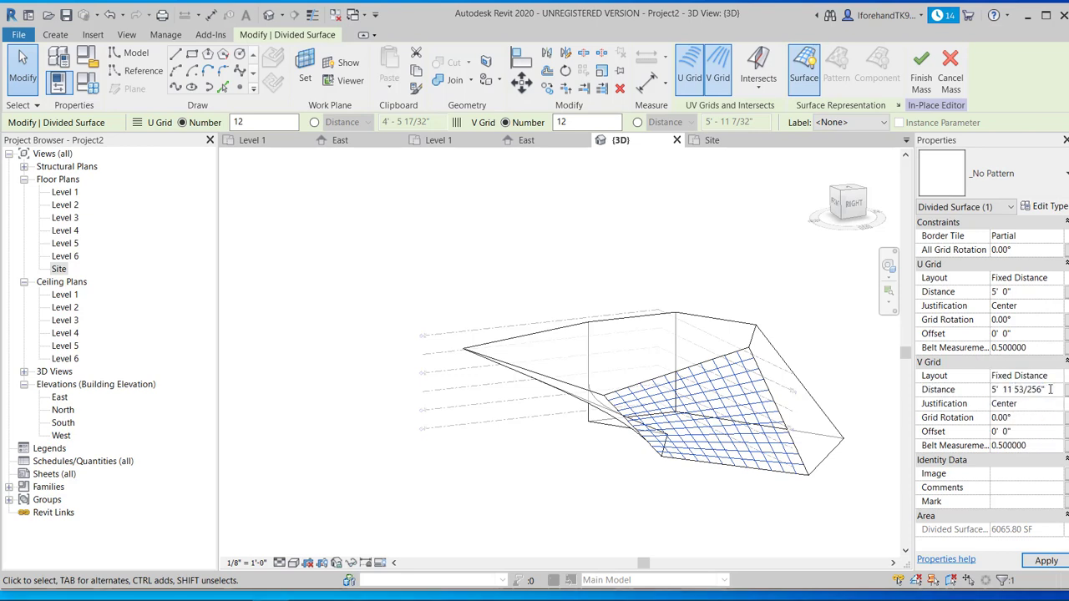
left_click_drag(1045, 390, 964, 389)
type("5")
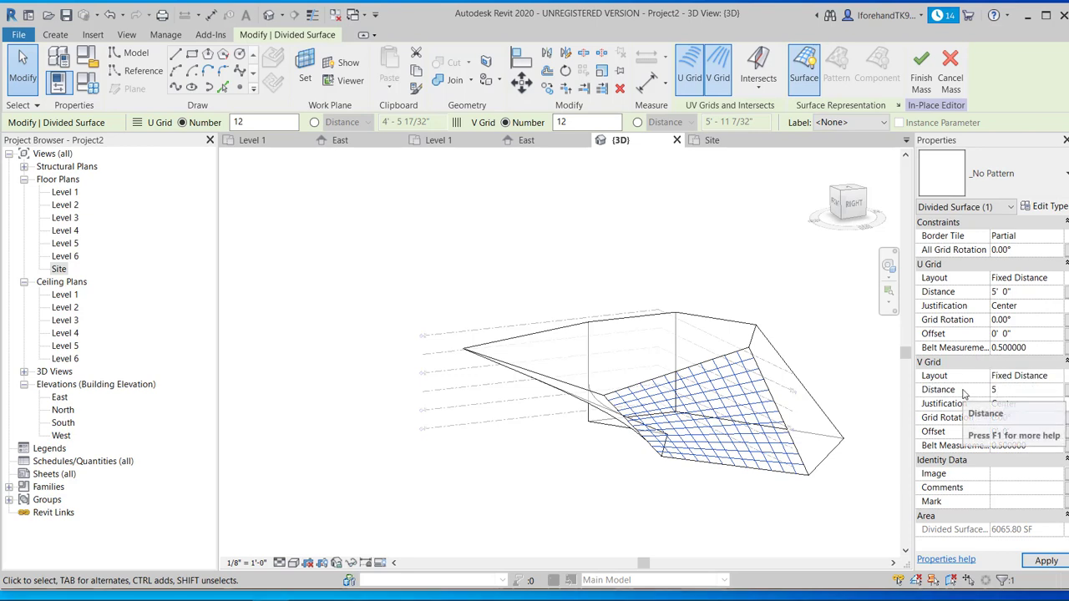
key("Return")
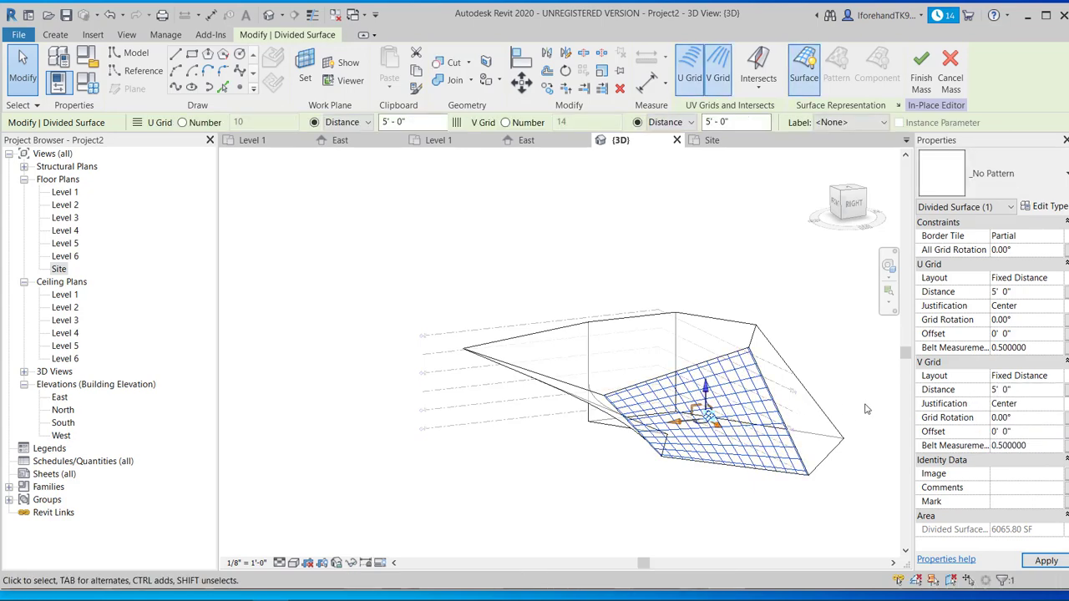
- Examine the divided surface's grid up close, particularly the spacing along its upper edge and corner
scroll(700, 365, "up", 3)
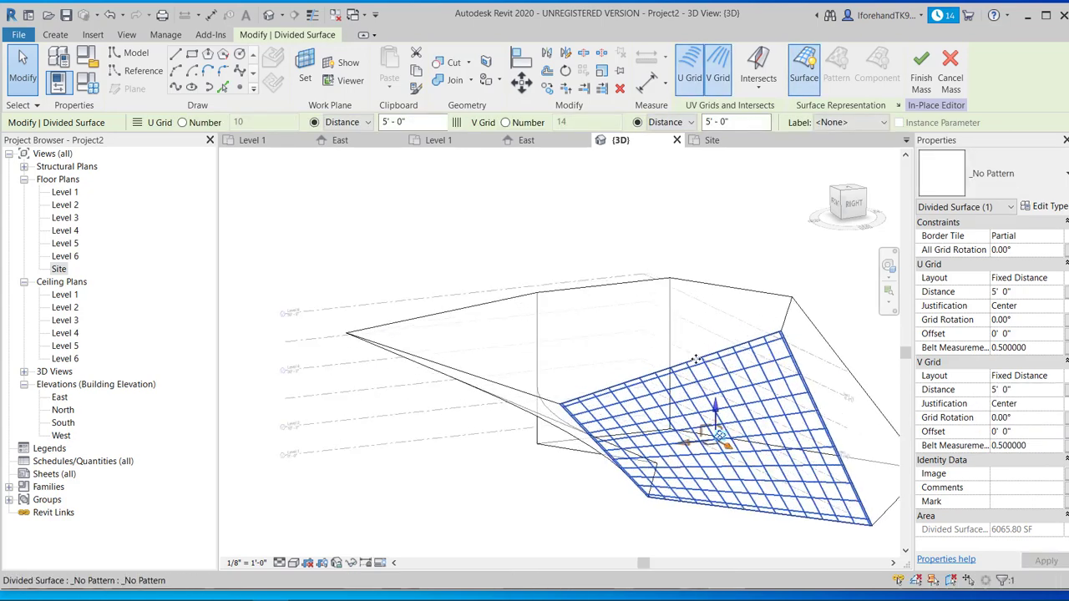
scroll(642, 387, "down", 1)
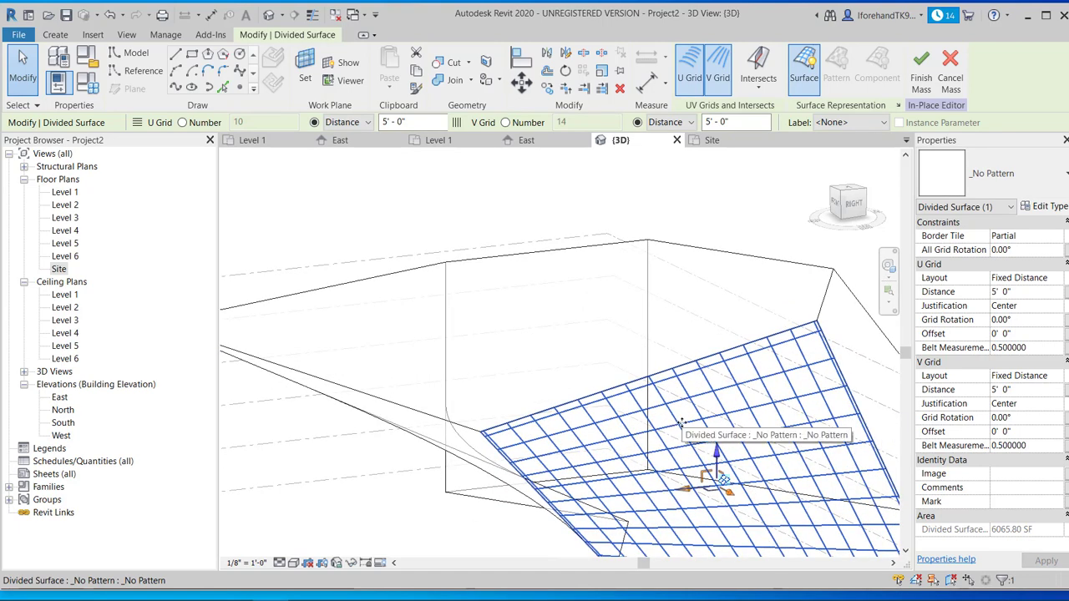
scroll(686, 420, "down", 1)
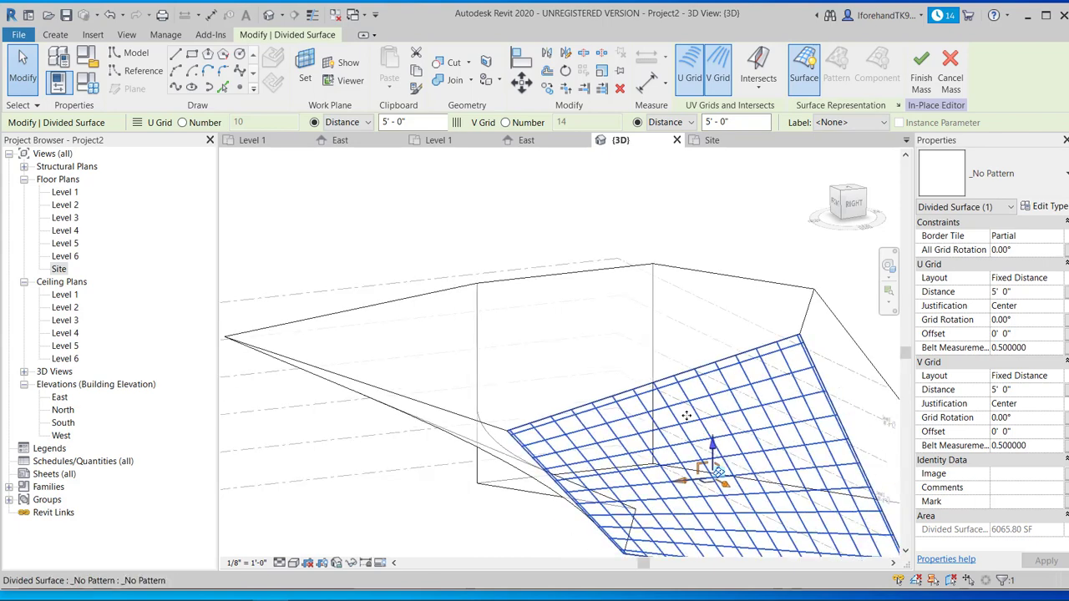
middle_click_drag(690, 415, 663, 350)
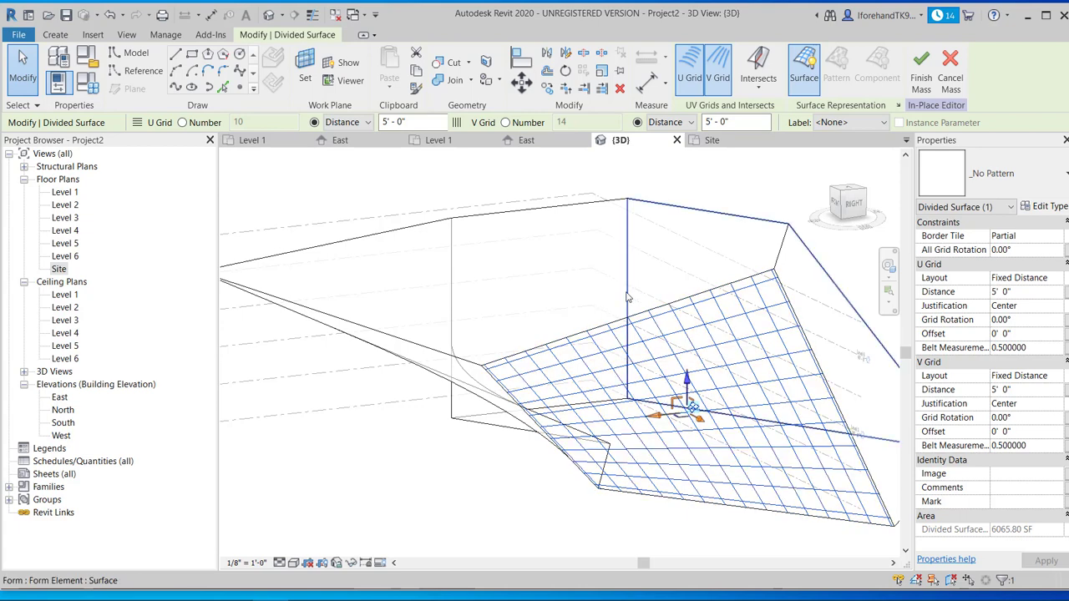
scroll(780, 284, "up", 2)
scroll(723, 267, "up", 2)
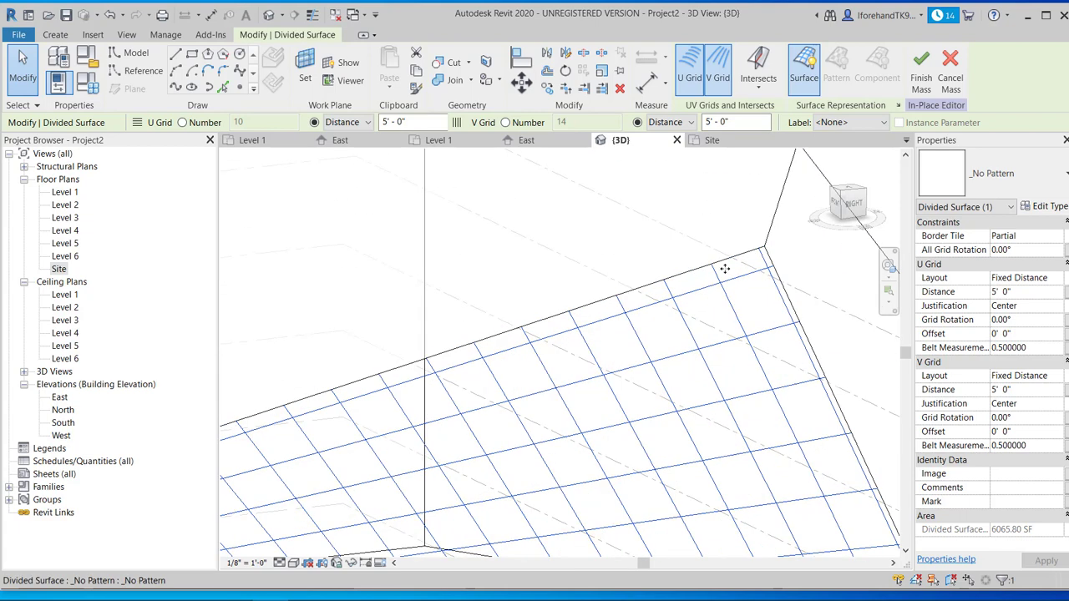
scroll(710, 273, "up", 2)
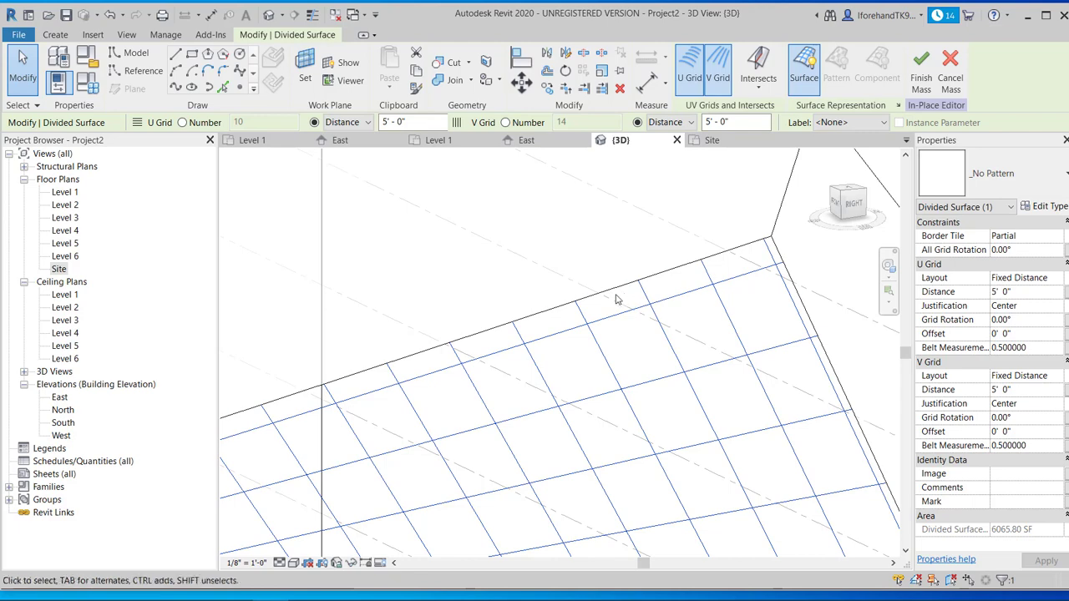
- Review the whole divided surface and the layout options available for its U grid
scroll(615, 298, "down", 5)
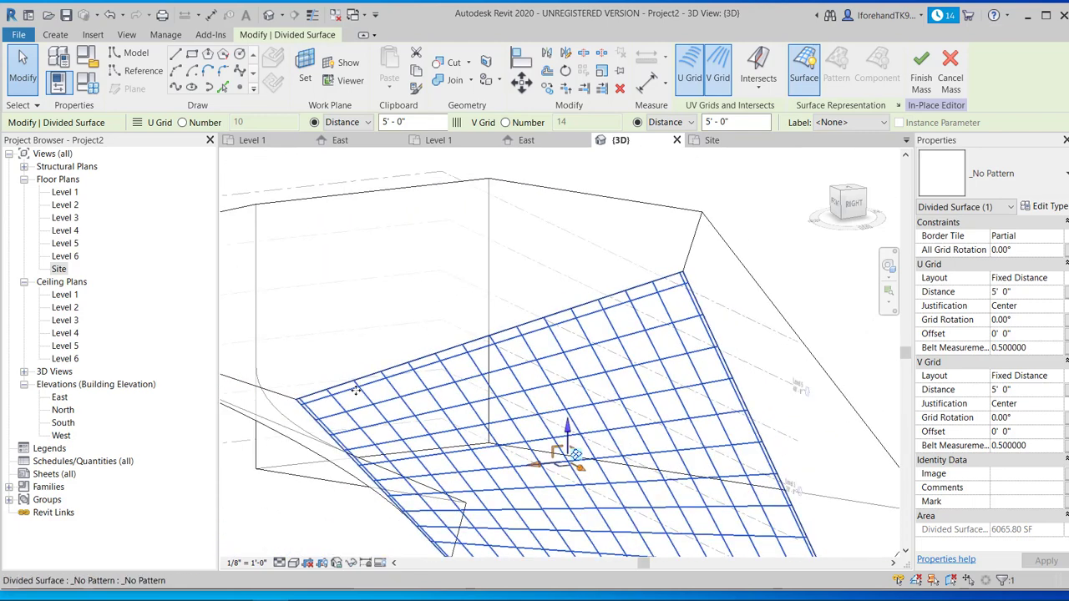
scroll(374, 396, "down", 1)
middle_click_drag(503, 458, 505, 377)
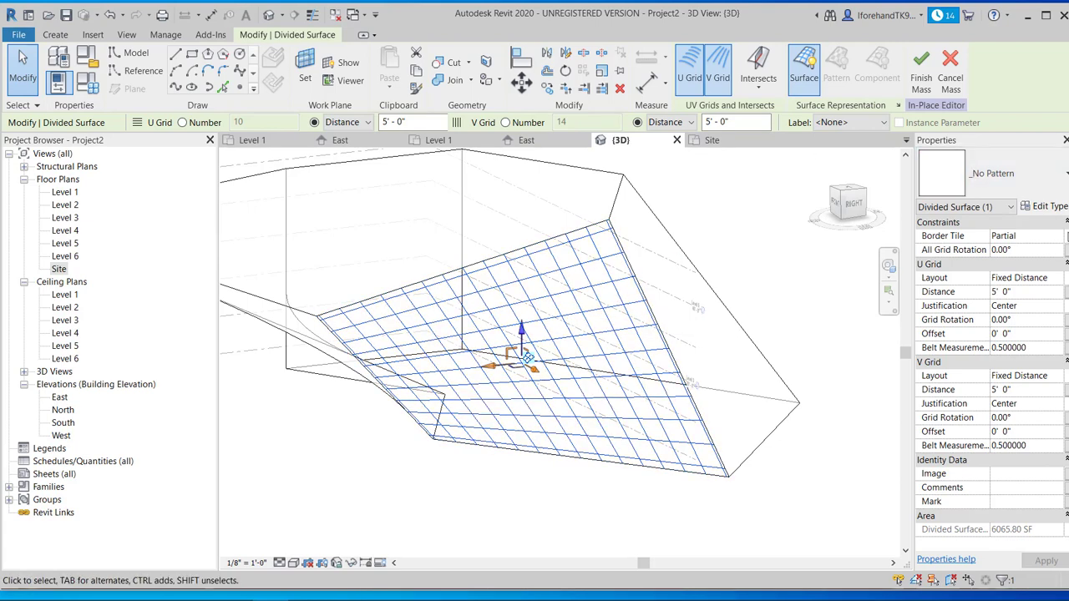
left_click(1059, 282)
left_click(1057, 279)
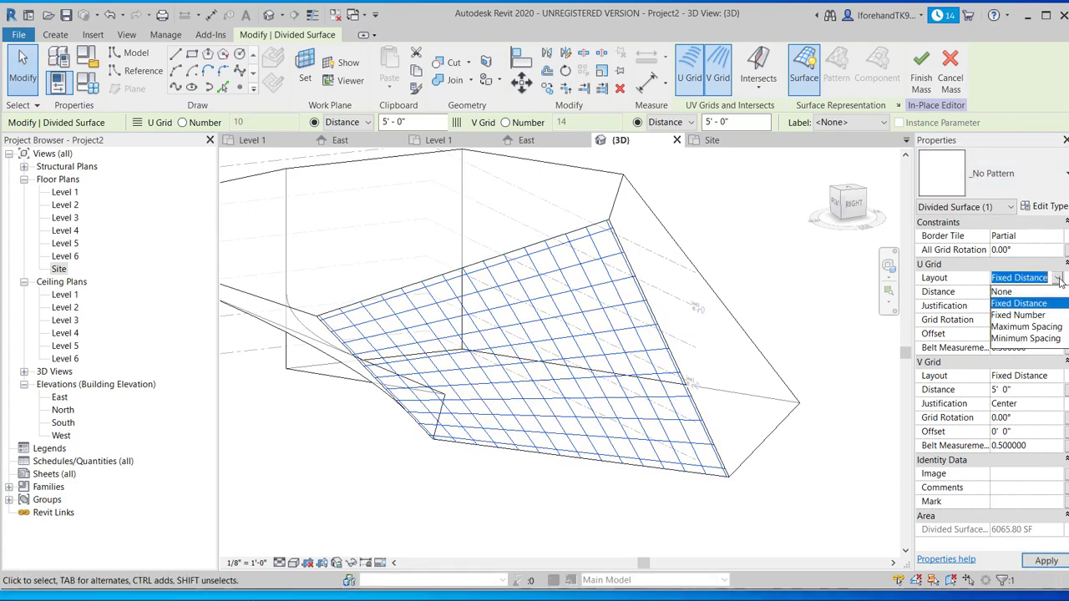
left_click(1057, 278)
left_click(1056, 278)
left_click(1057, 281)
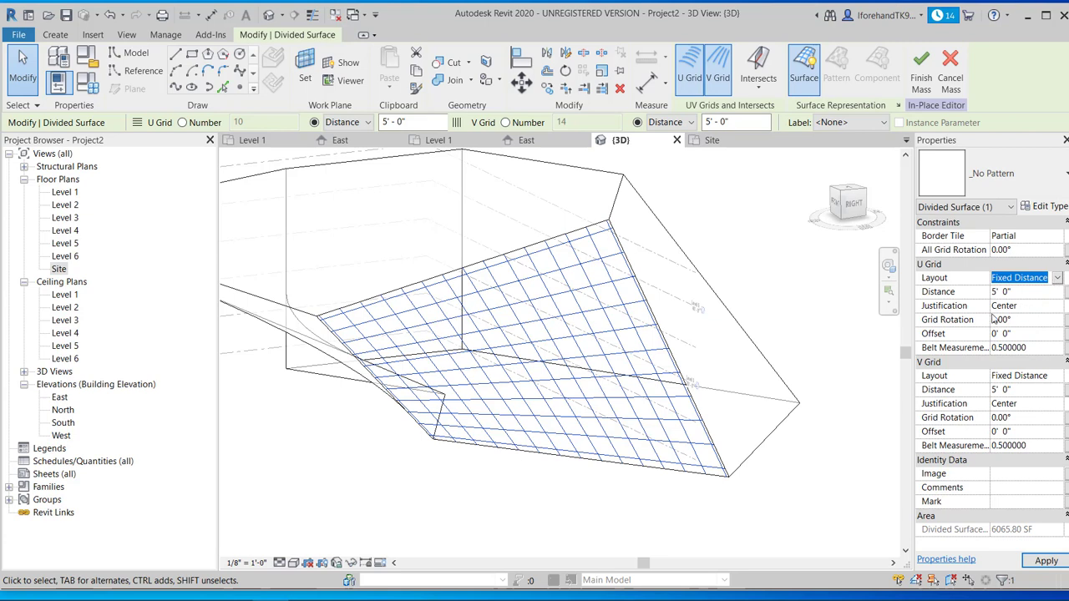
- Set the justification of both the U grid and the V grid to Beginning
left_click(1044, 307)
left_click(1057, 307)
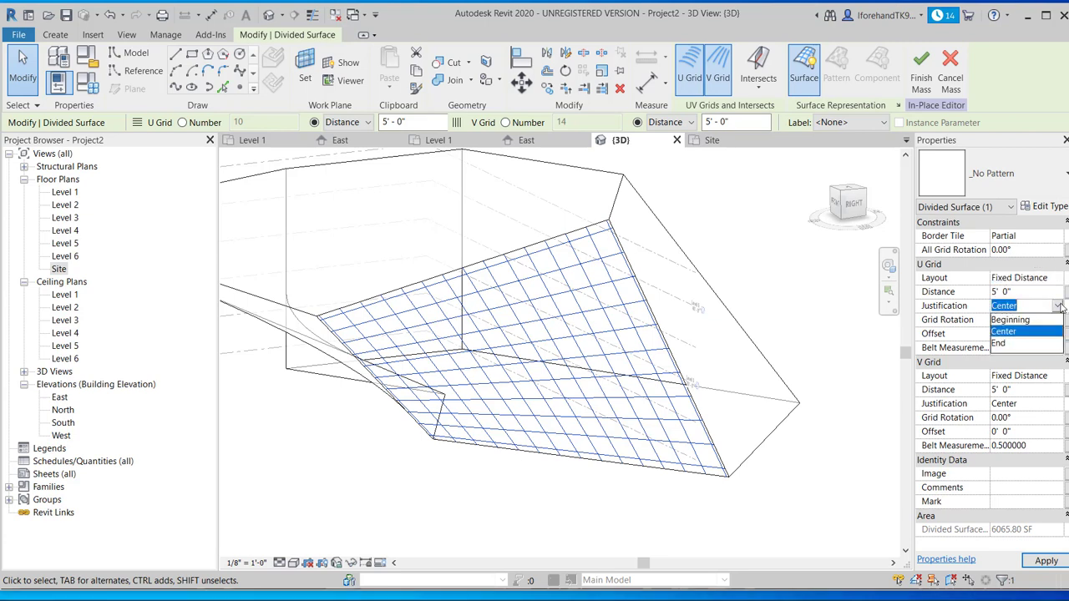
left_click(1035, 321)
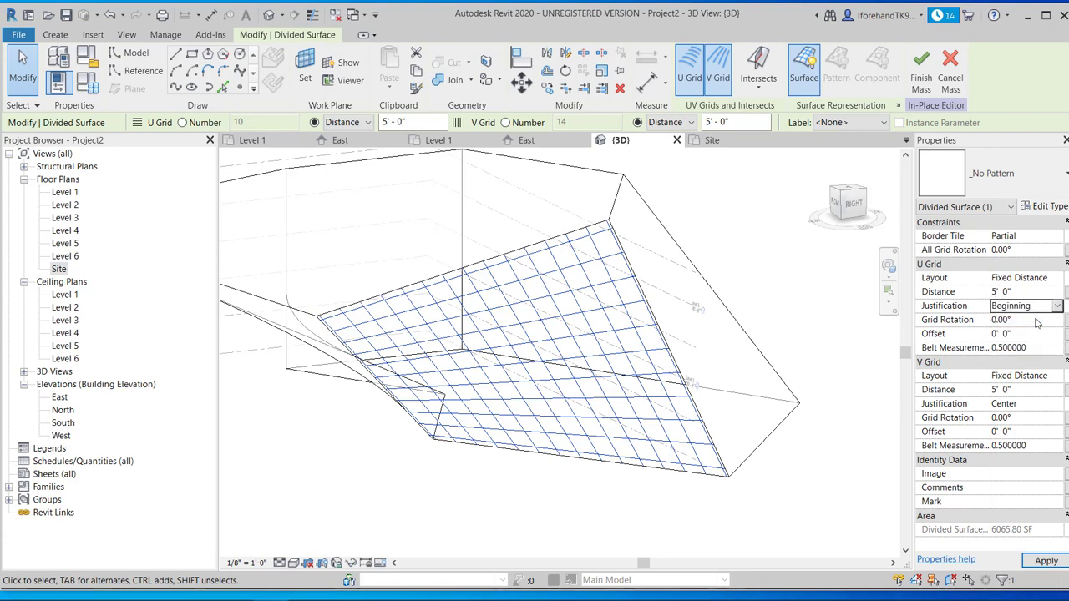
left_click(1039, 405)
left_click(1057, 406)
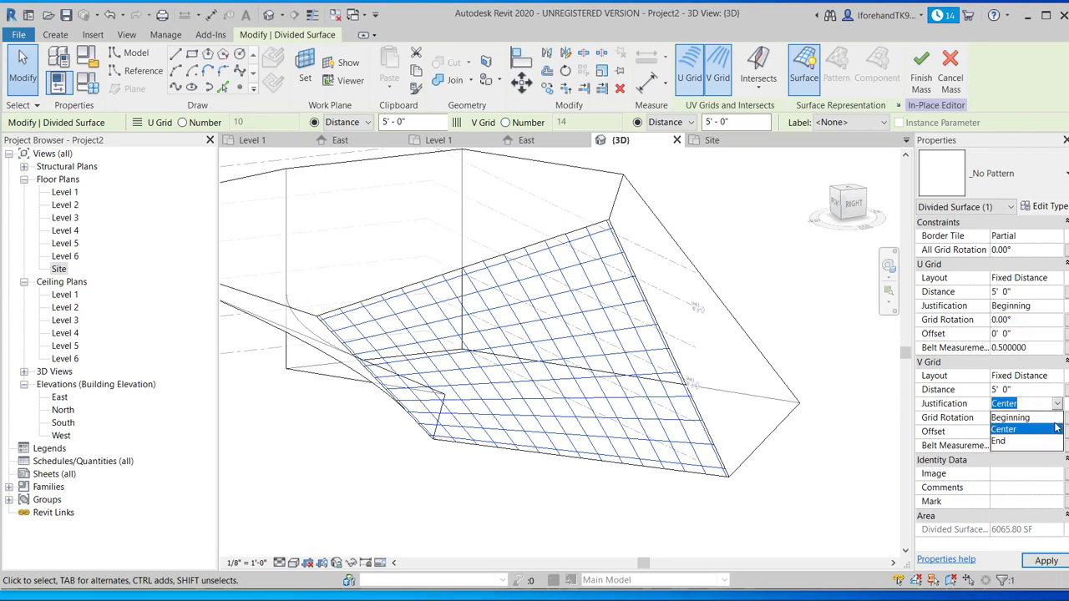
left_click(1055, 420)
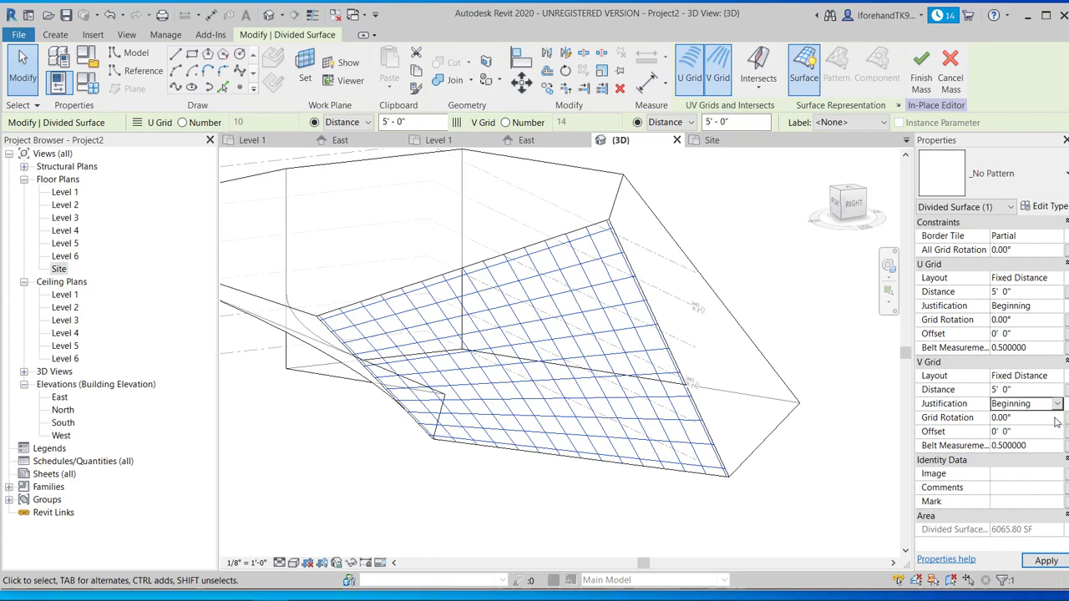
- Set the V grid's justification to End on the divided surface
left_click(1022, 419)
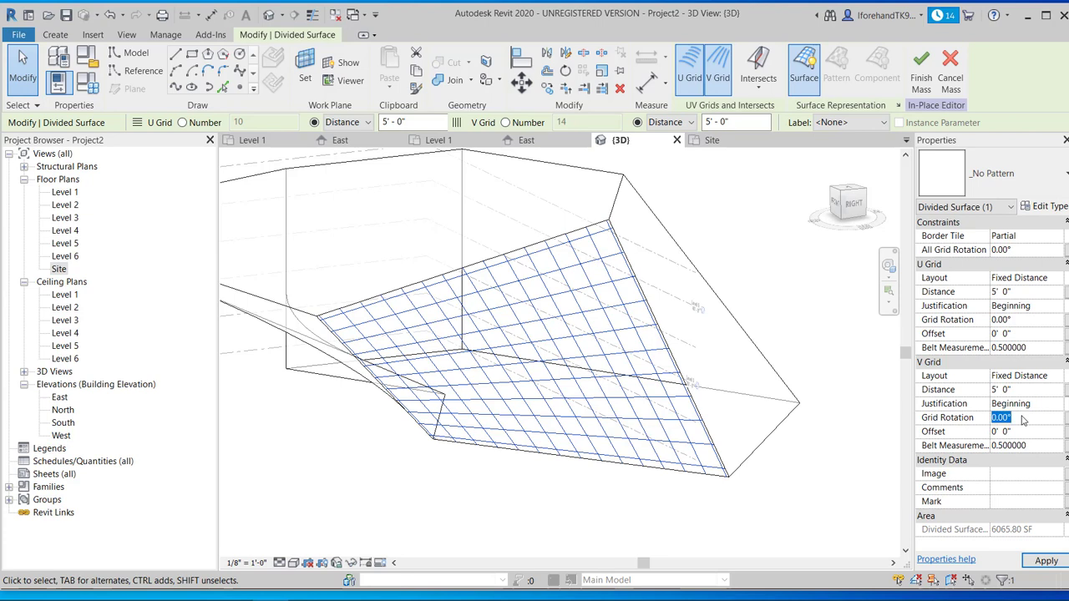
left_click(1022, 417)
left_click(1057, 406)
left_click(1057, 406)
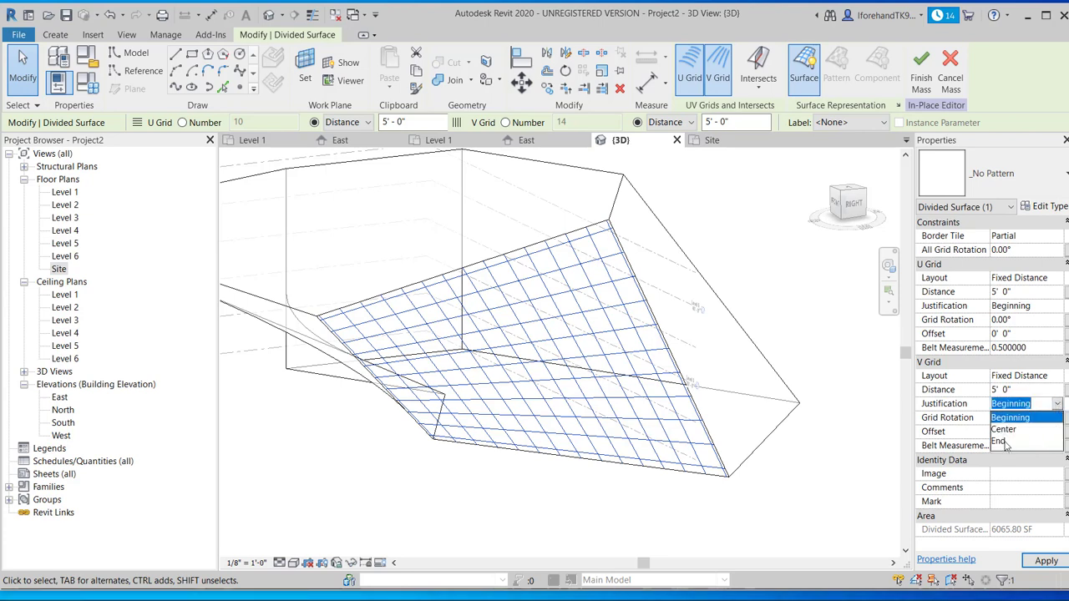
left_click(1006, 441)
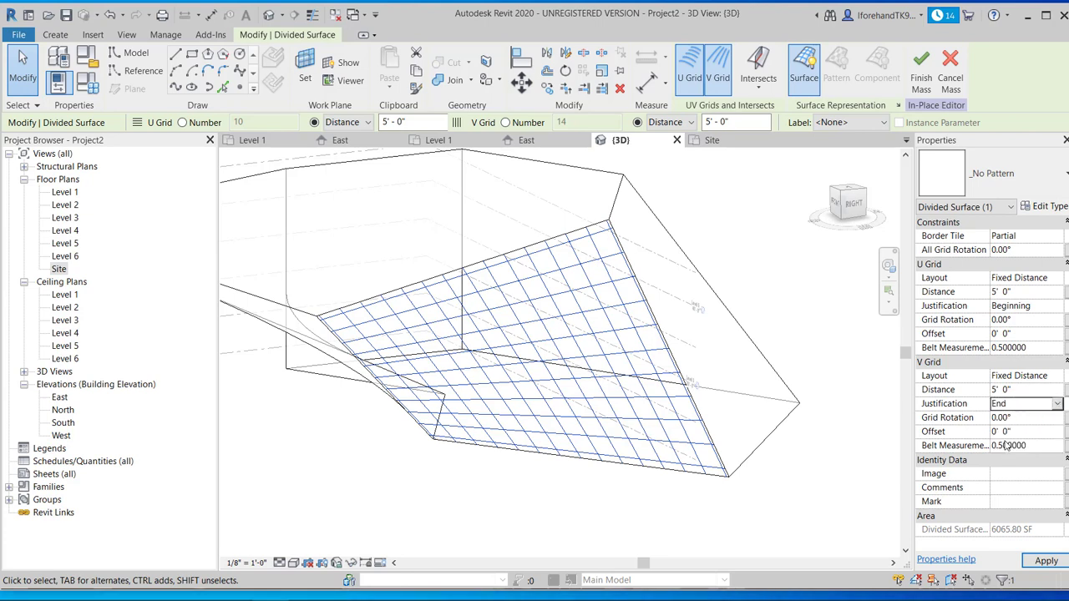
- Set the U grid's justification to End and apply the justification changes to the divided surface
left_click(1037, 306)
left_click(1058, 307)
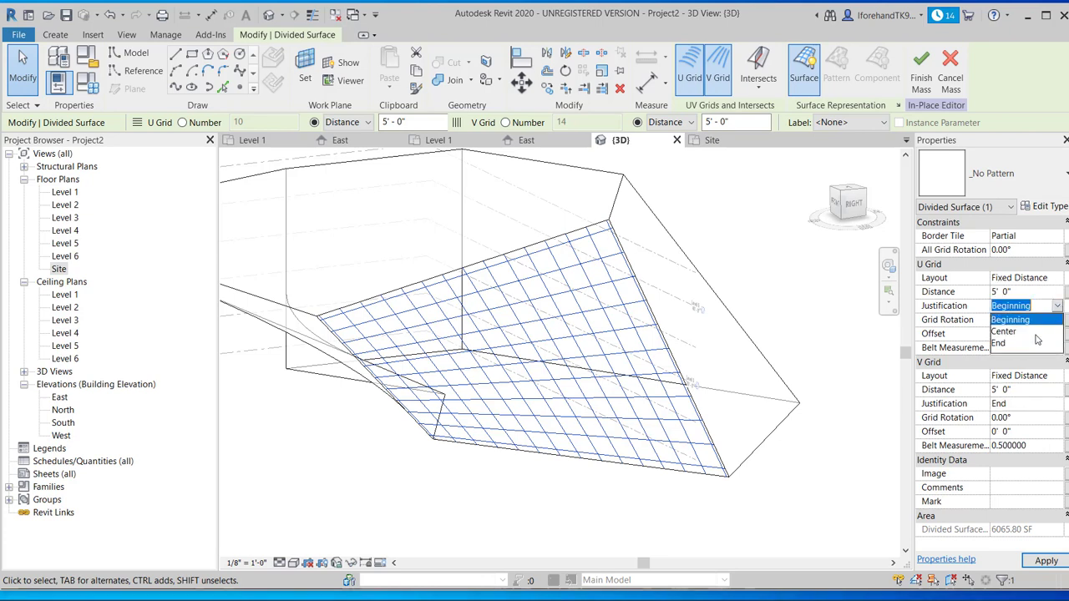
left_click(1037, 333)
left_click(1058, 308)
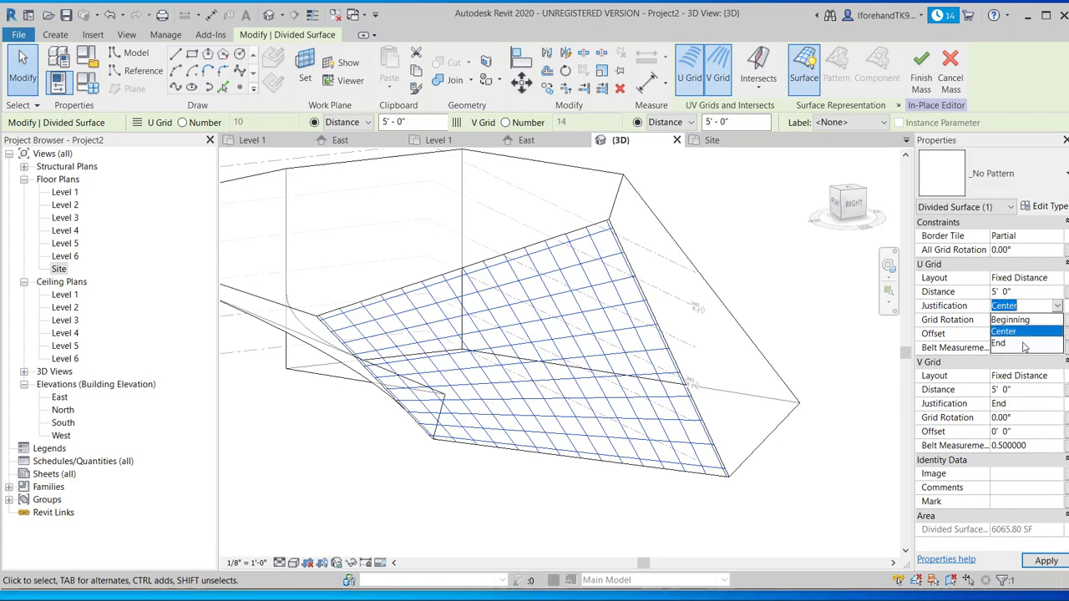
left_click(1007, 345)
left_click(1045, 561)
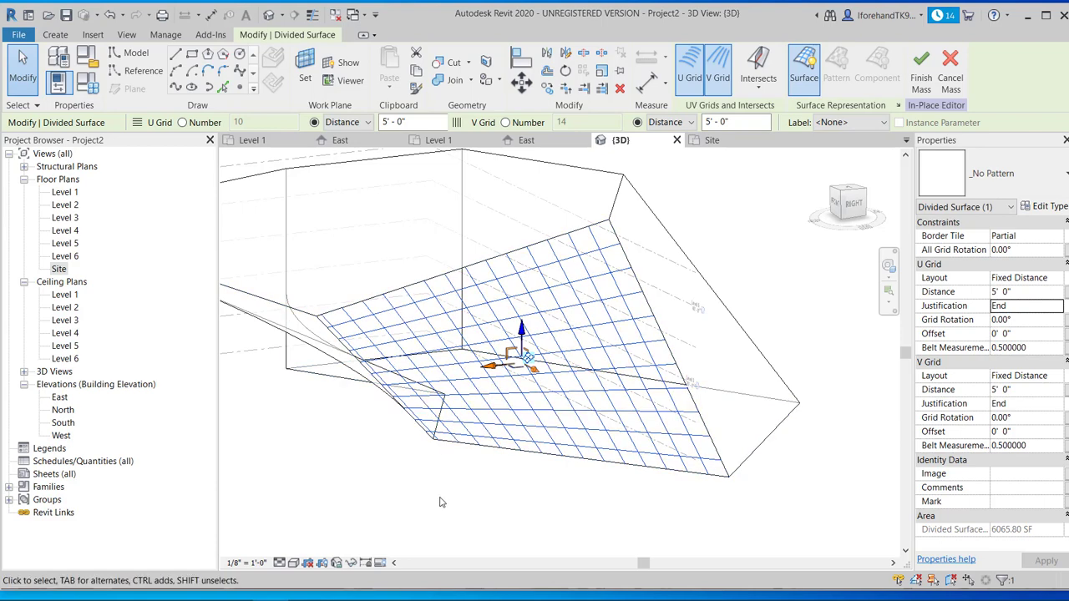
- Divide the mass's side face adjoining the already gridded surface with the Divide Surface tool
scroll(716, 430, "down", 1)
middle_click_drag(728, 440, 666, 483)
left_click(656, 403)
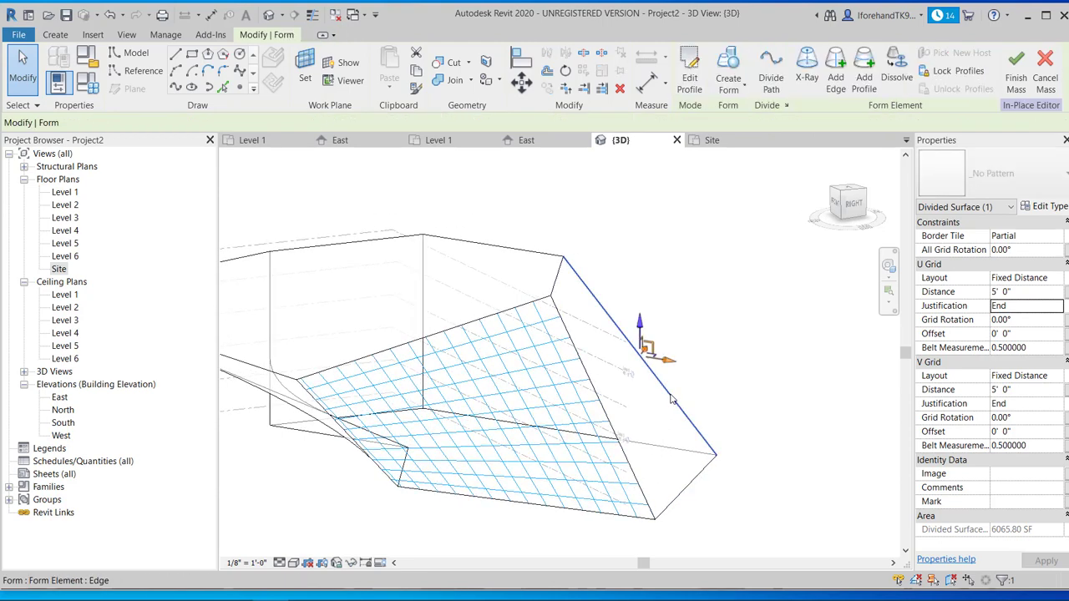
key("Escape")
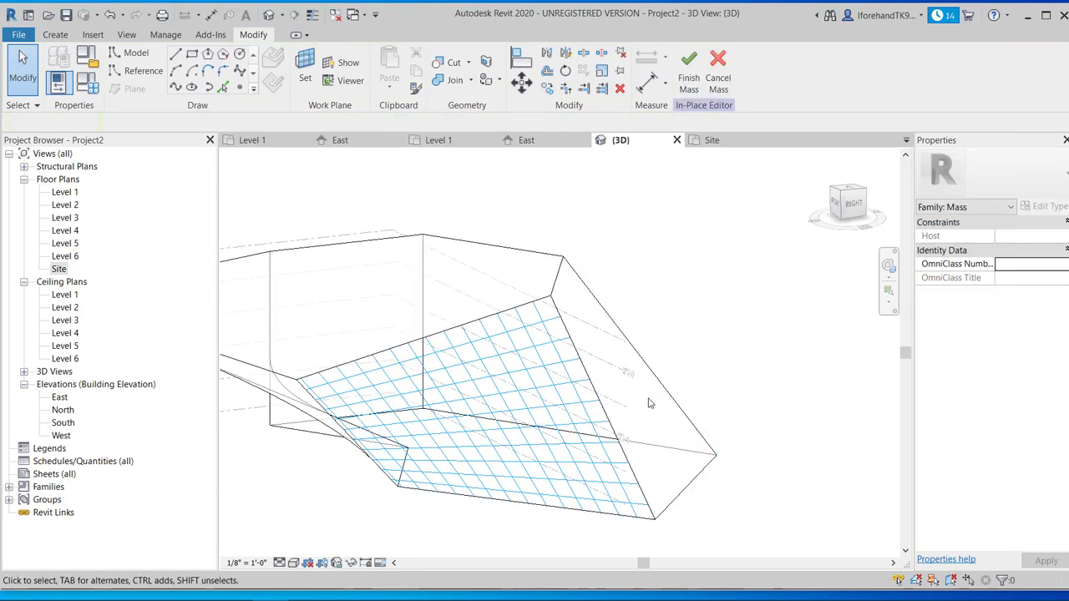
left_click(580, 276)
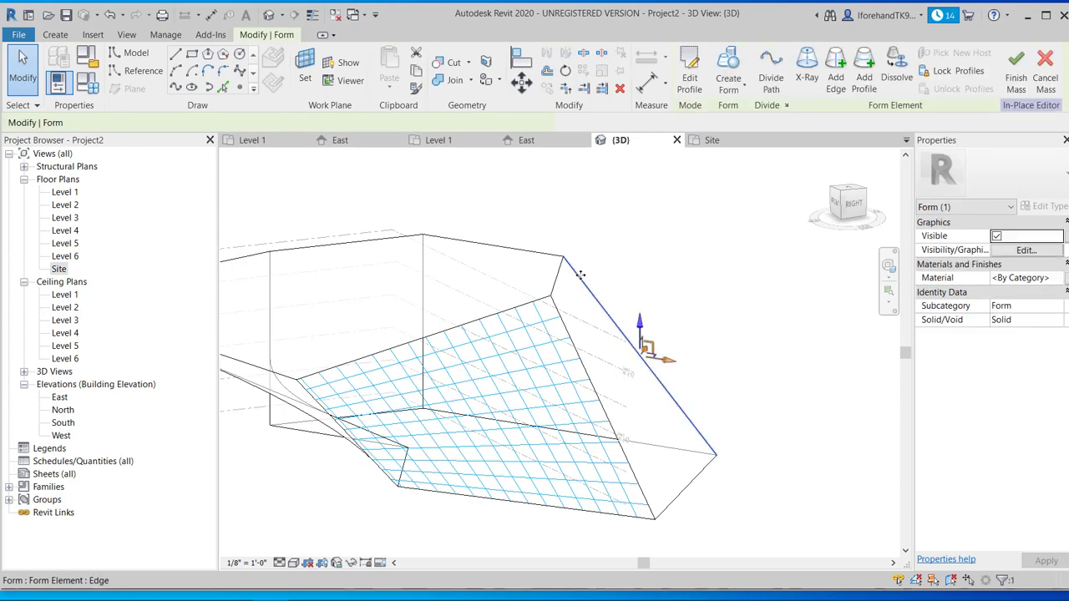
key("Escape")
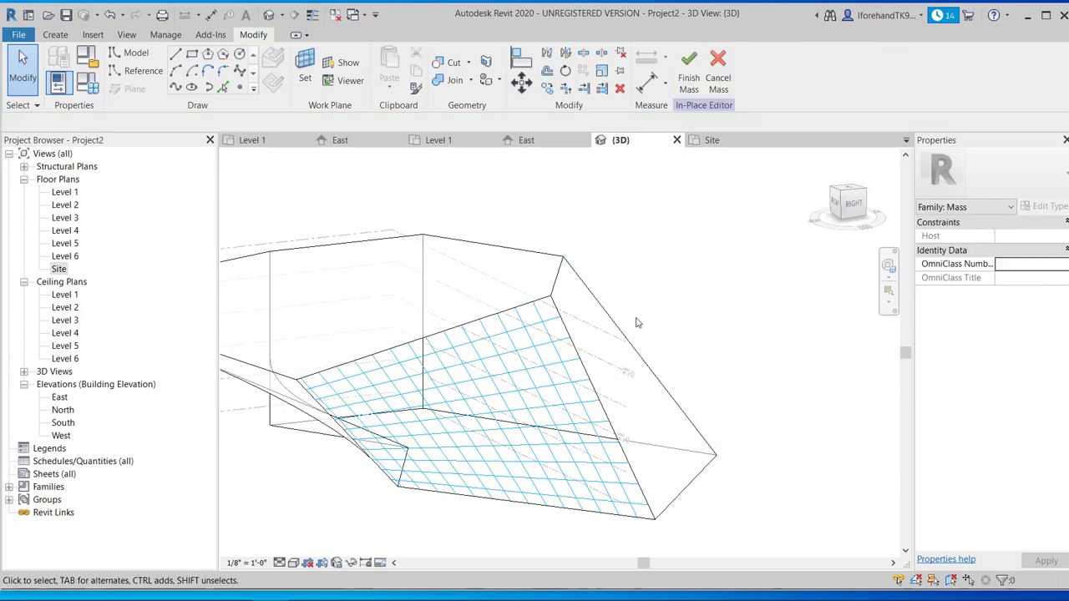
middle_click_drag(649, 341, 567, 340, "shift")
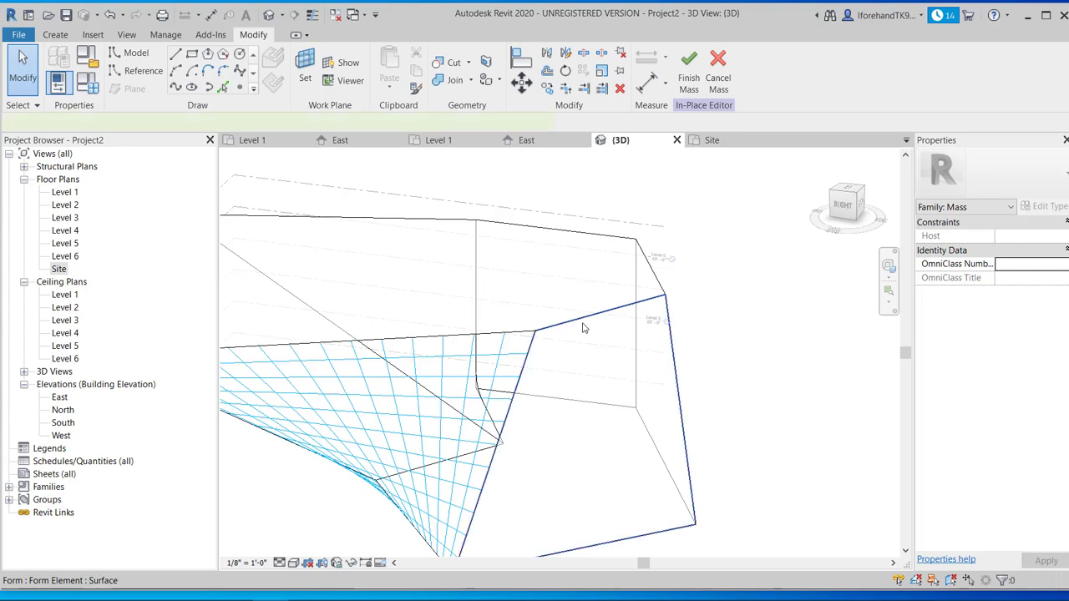
left_click(584, 328)
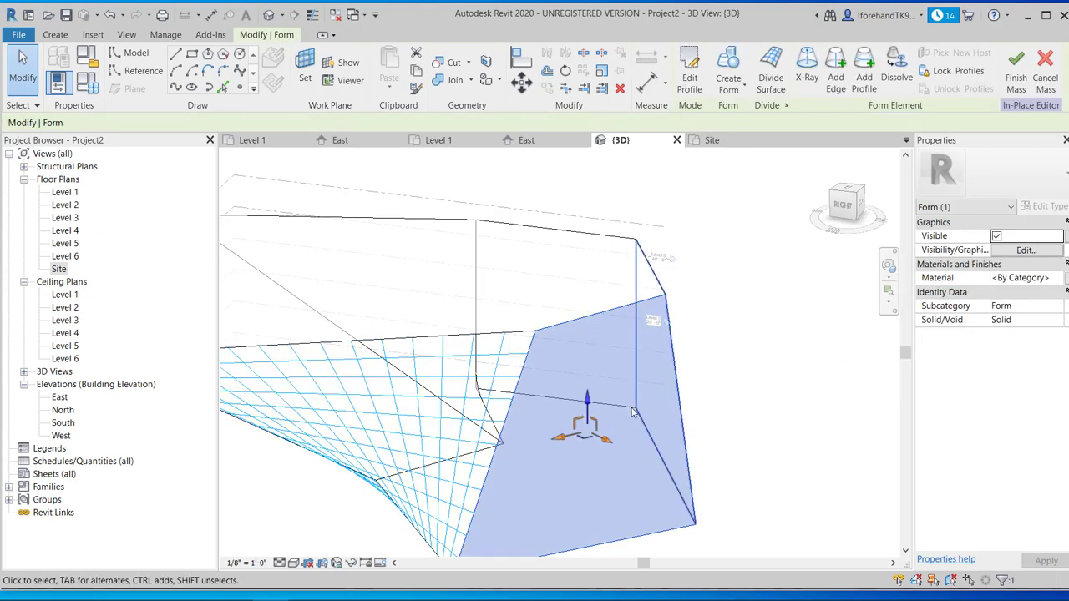
left_click(770, 71)
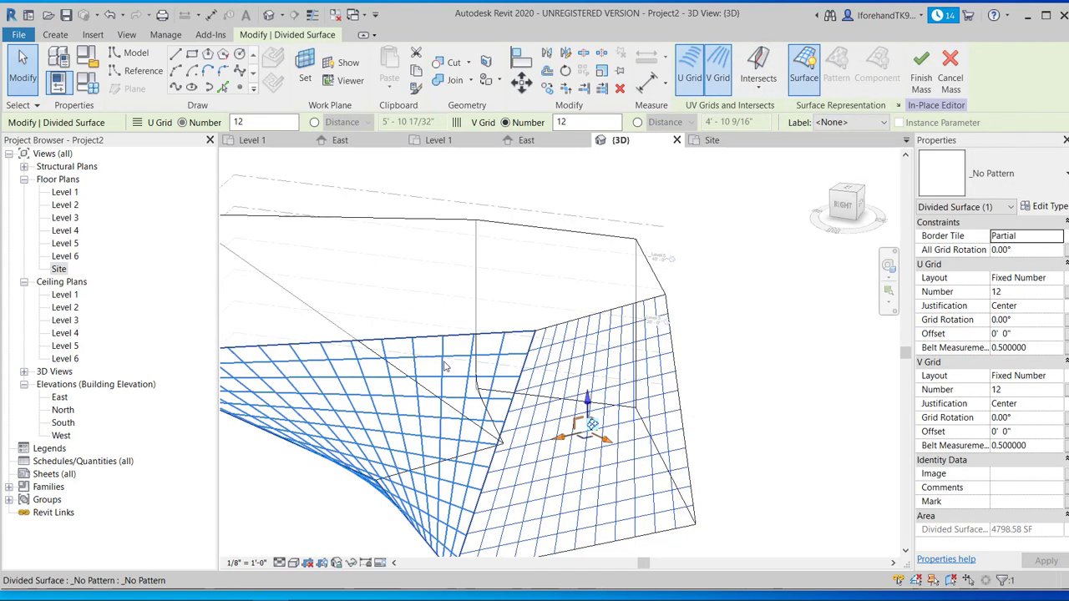
- Set the newly divided face's U grid layout to Fixed Distance with a spacing of 5'
scroll(511, 382, "up", 5)
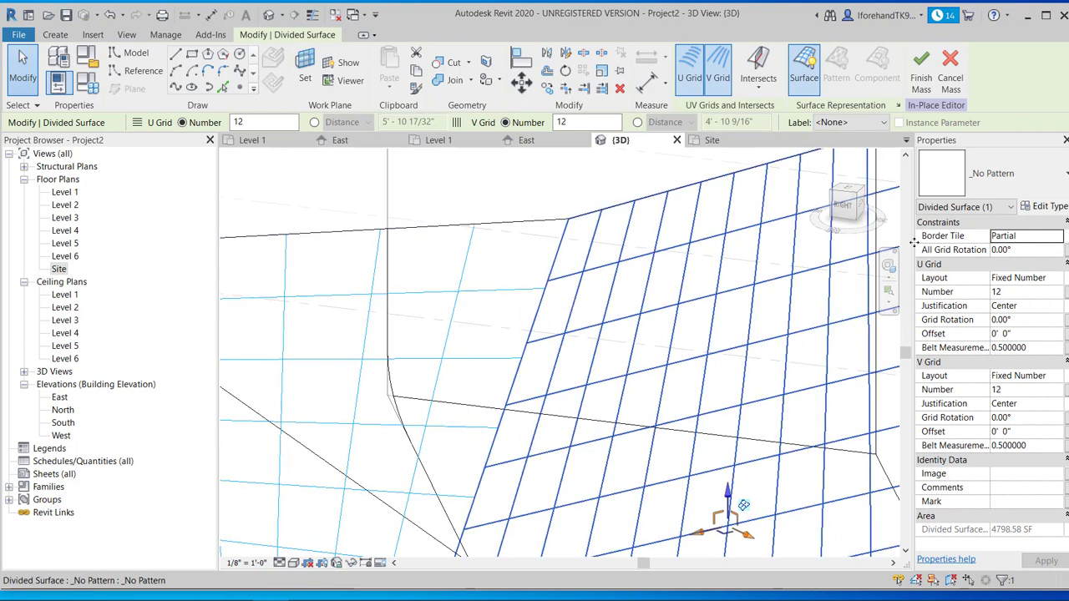
left_click(1017, 278)
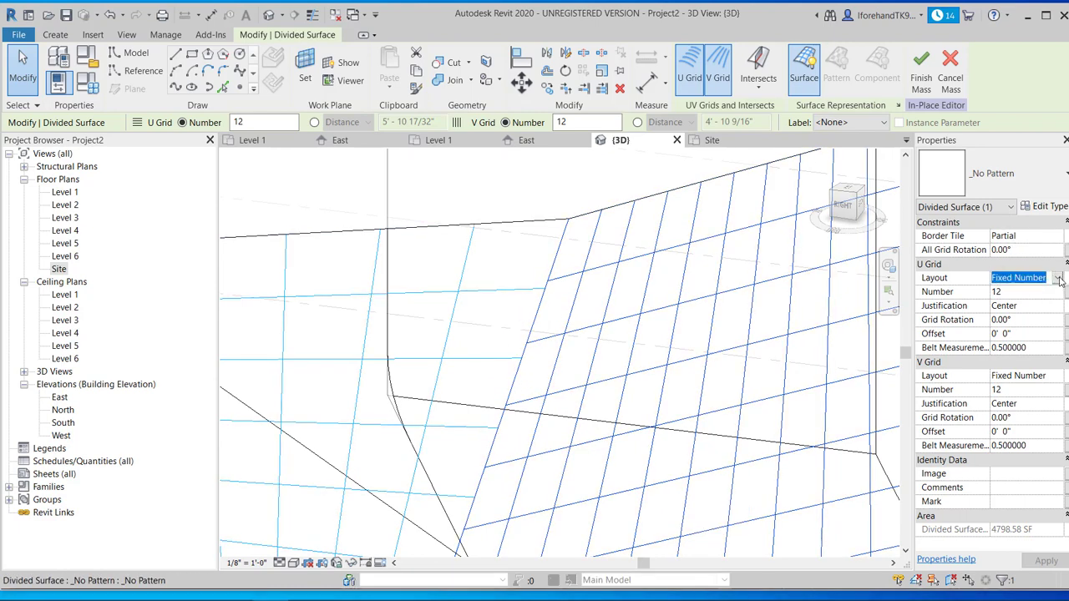
left_click(1018, 278)
left_click(1012, 303)
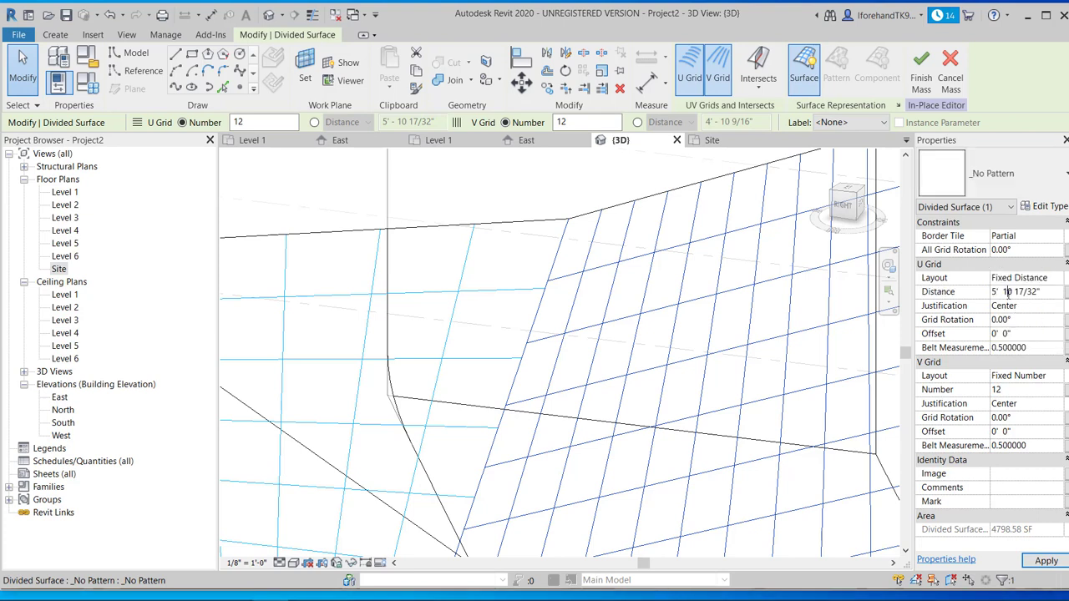
triple_click(1017, 292)
type("5")
key("Return")
- Set the newly divided face's V grid layout to Fixed Distance with a spacing of 5'
left_click(1023, 377)
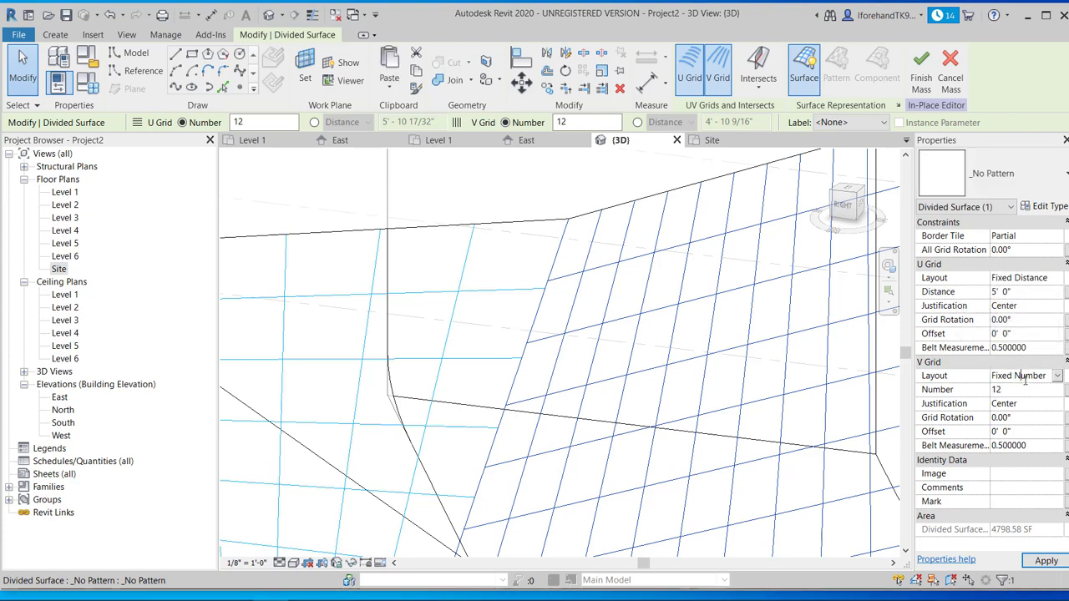
left_click(1057, 375)
left_click(1012, 403)
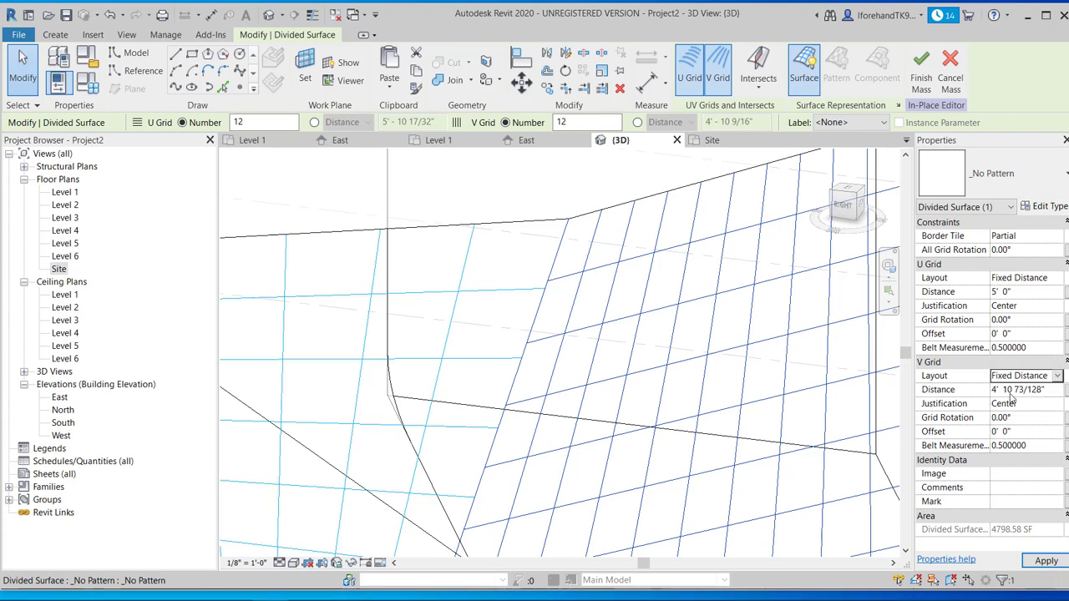
left_click(1029, 390)
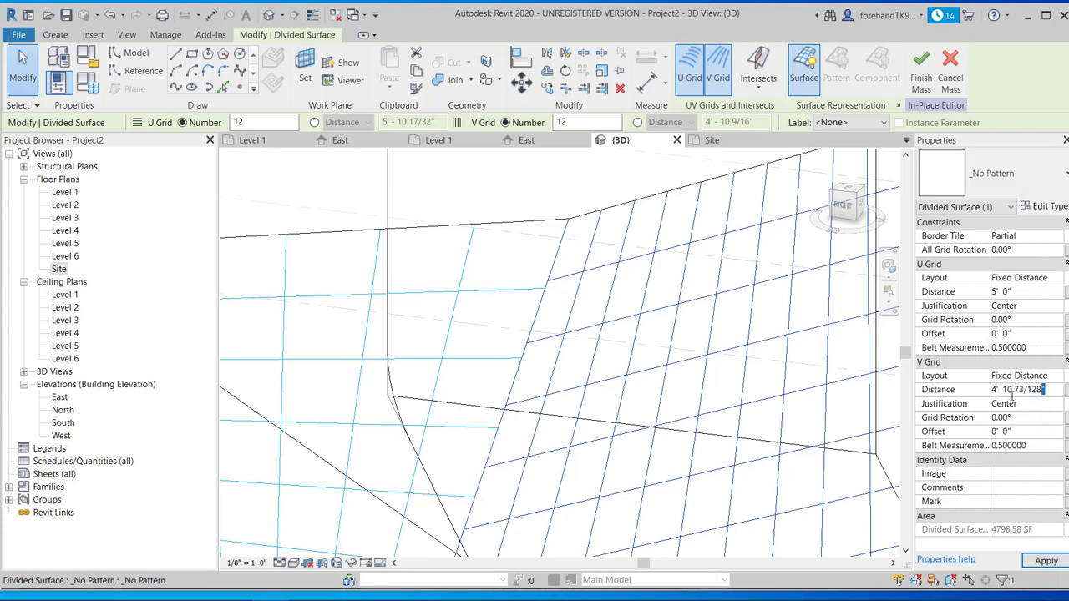
left_click_drag(1050, 389, 950, 396)
type("5")
key("Return")
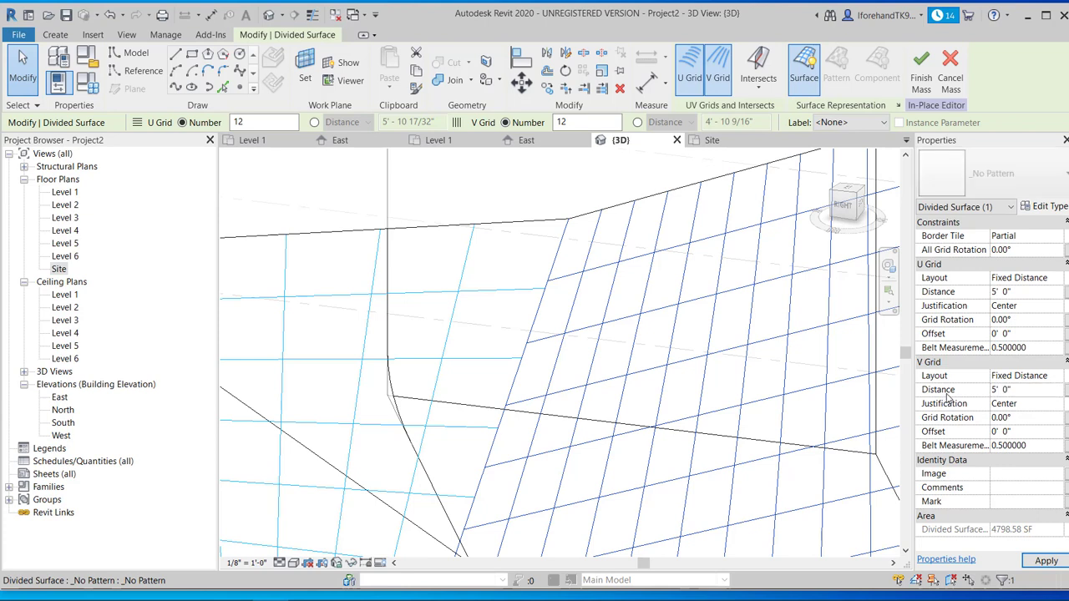
- Set the new face's V and U grid justification to End and apply the grid settings
left_click(1035, 404)
left_click(1059, 405)
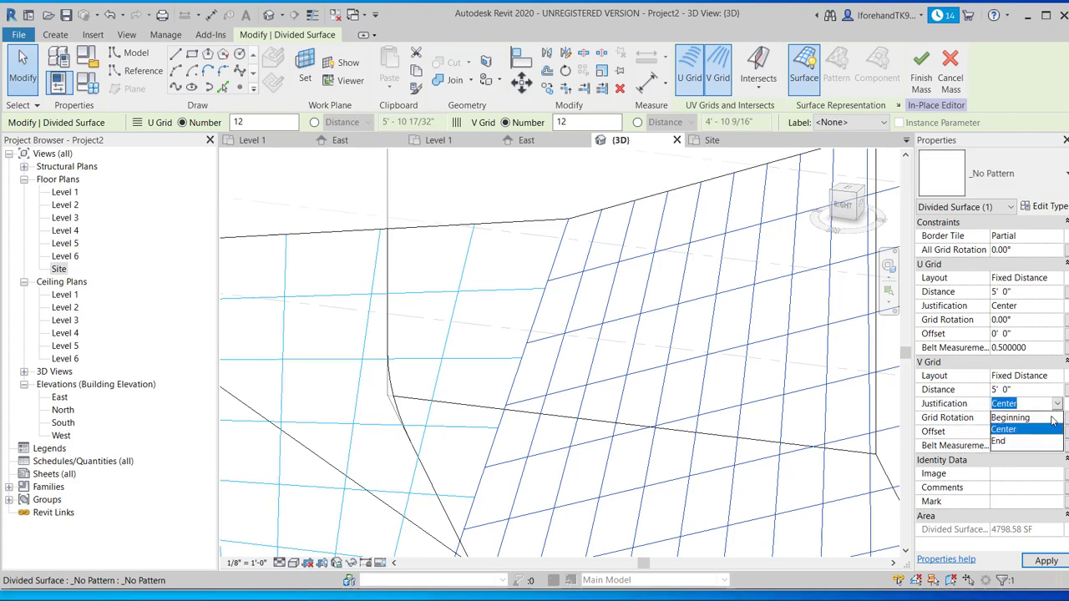
left_click(1012, 444)
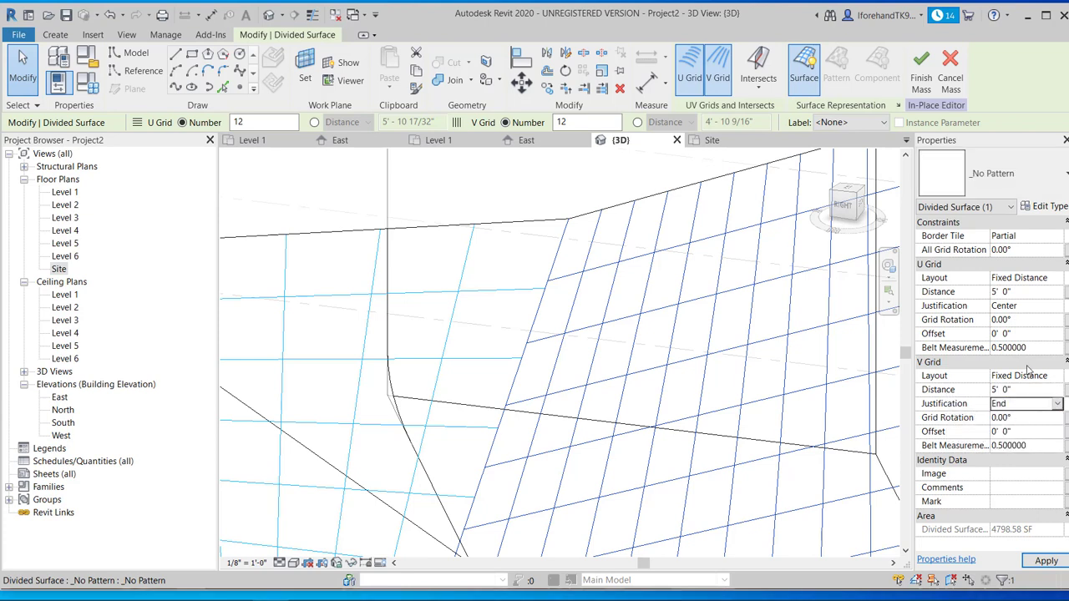
left_click(1044, 305)
left_click(1057, 306)
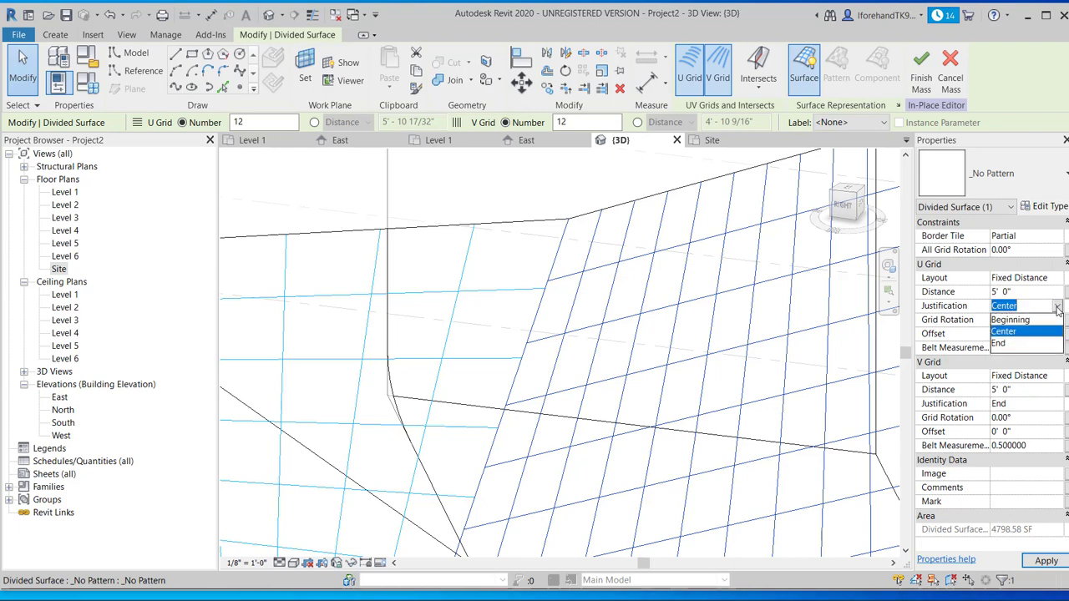
left_click(1021, 344)
left_click(1045, 561)
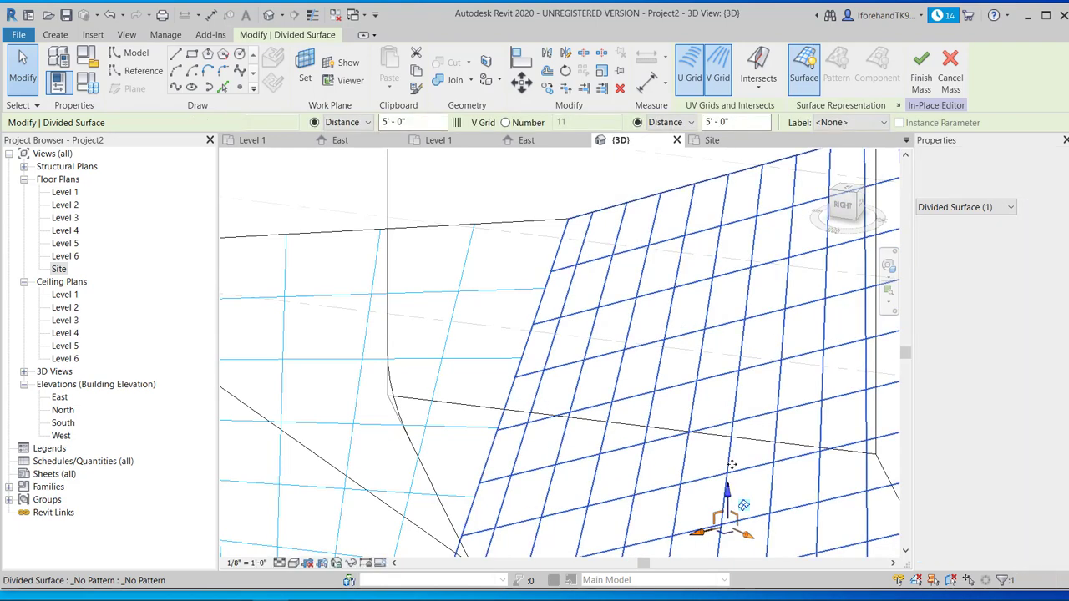
- Set the newly divided side face's U and V grid justification to Beginning and apply the change
left_click(1056, 307)
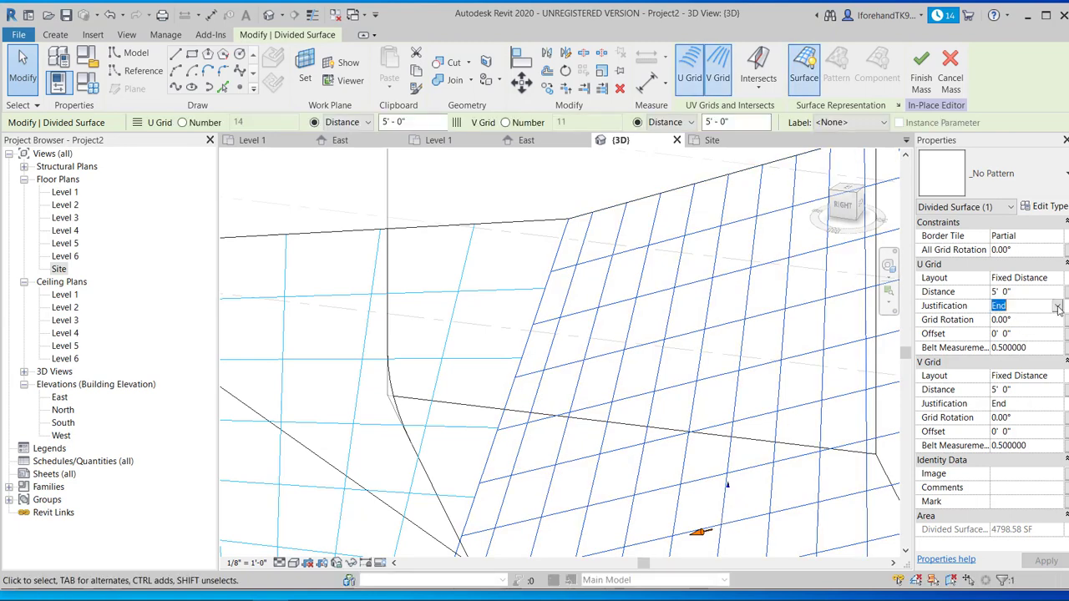
left_click(1056, 307)
left_click(1032, 321)
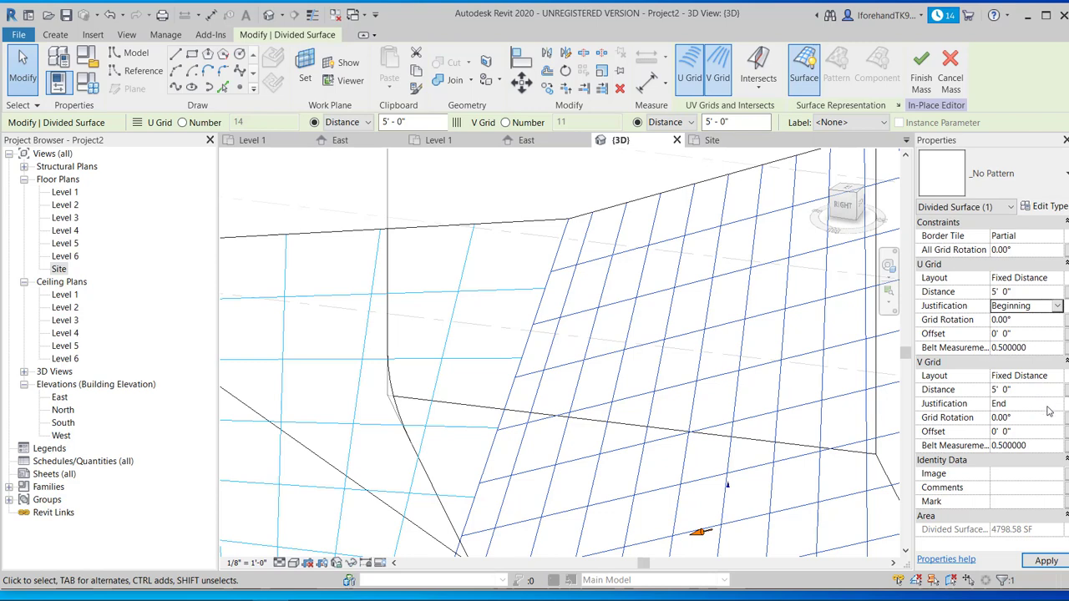
left_click(1053, 406)
left_click(1057, 405)
left_click(1023, 417)
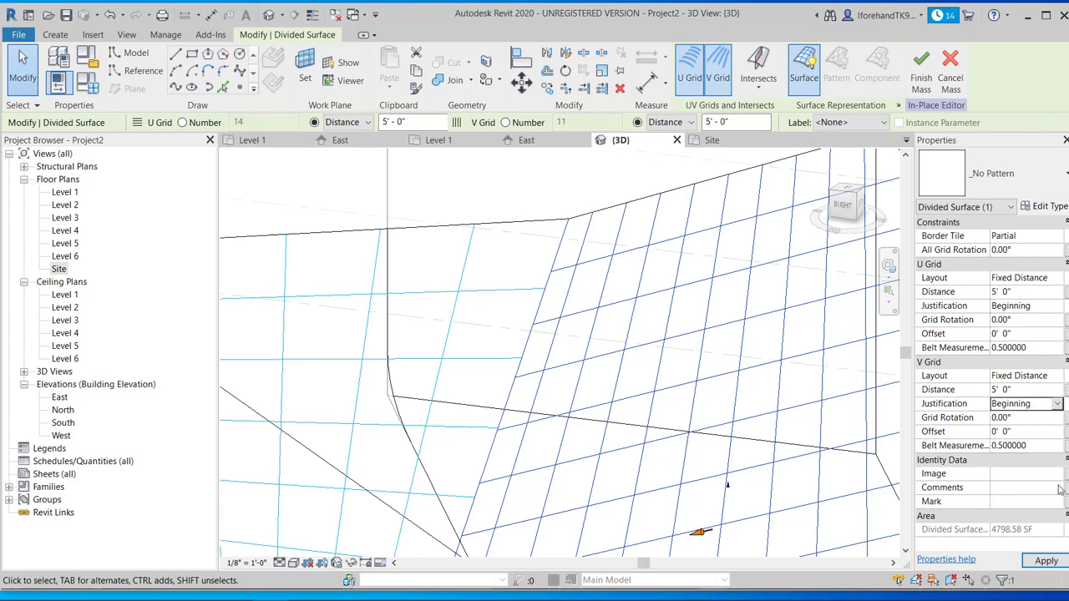
left_click(1047, 565)
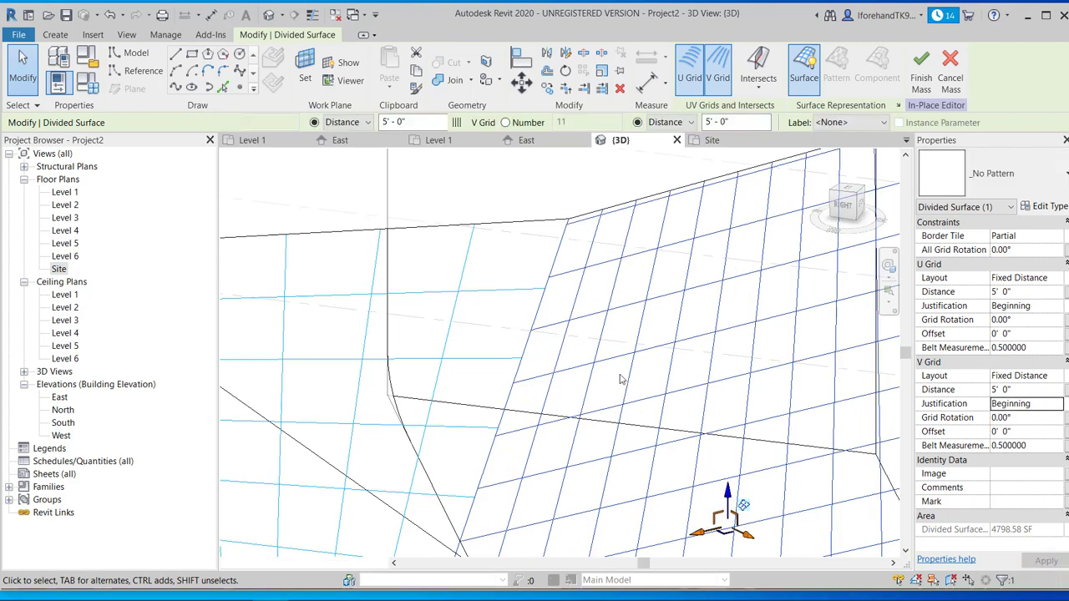
- Try Beginning justification for both the U and V grids of the adjoining, previously gridded surface
scroll(606, 351, "down", 1)
middle_click_drag(606, 351, 609, 320, "shift")
scroll(539, 483, "up", 8)
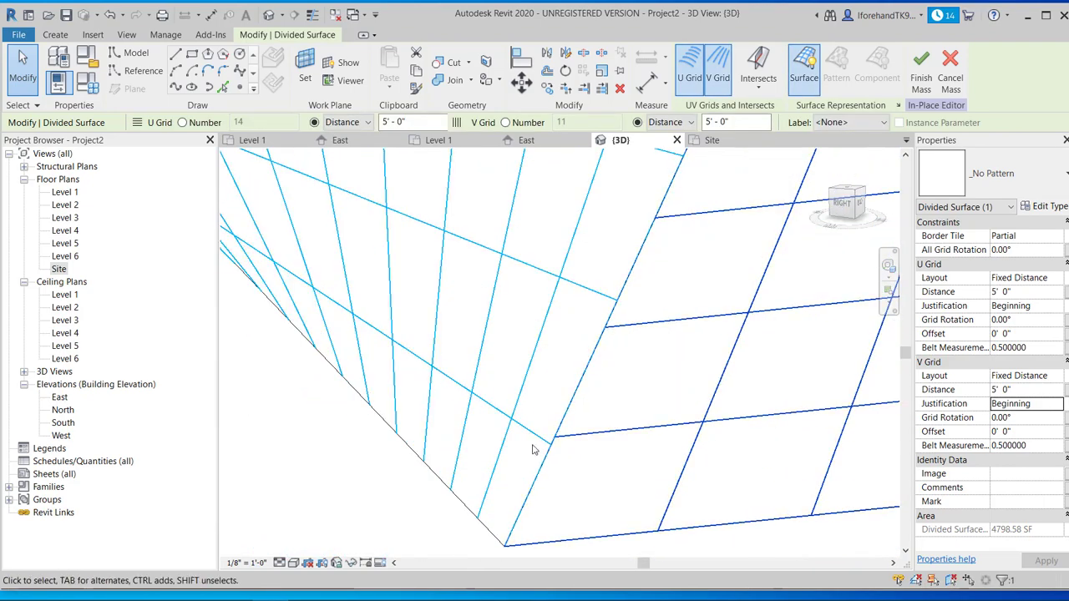
left_click(540, 437)
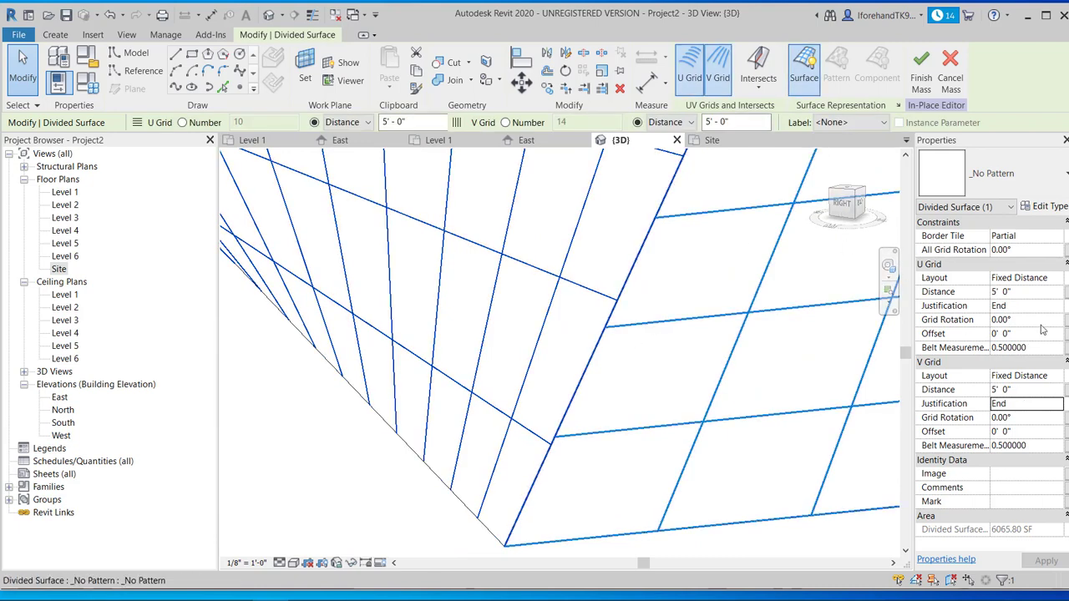
left_click(1058, 307)
left_click(1058, 307)
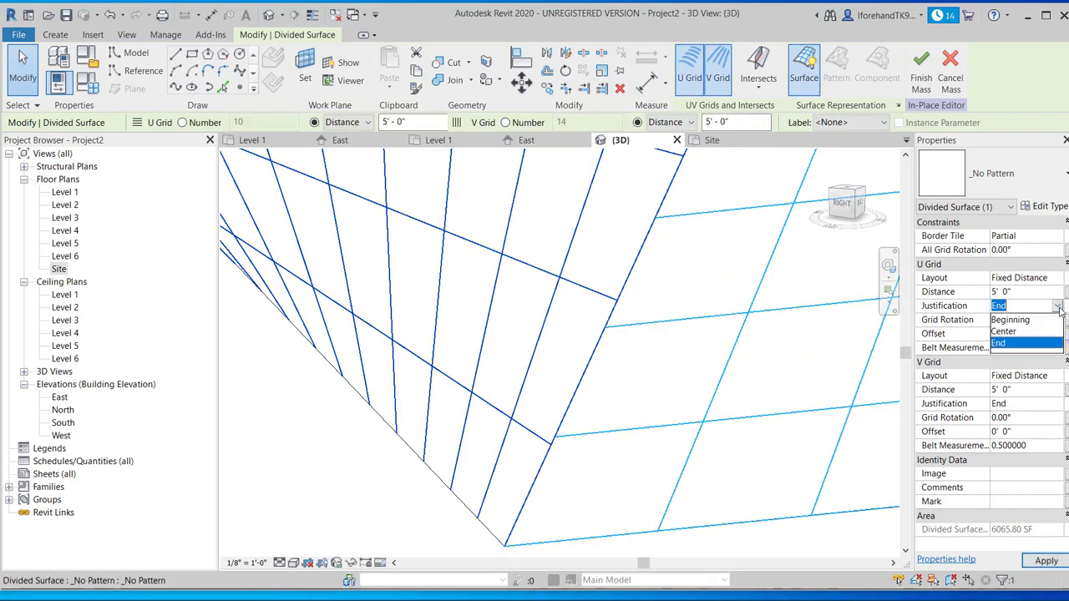
left_click(1010, 321)
left_click(1044, 561)
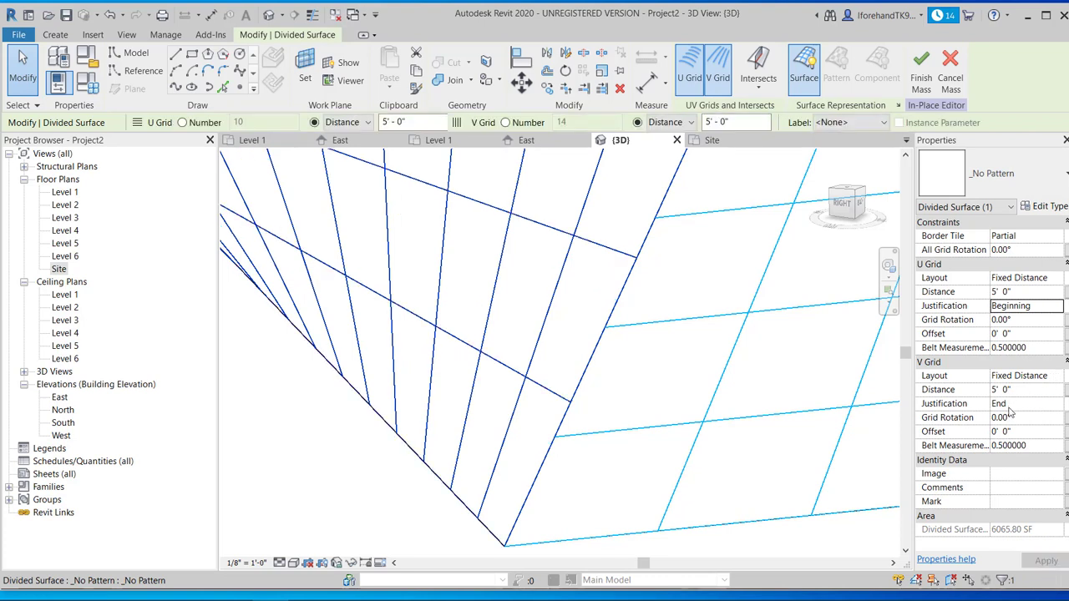
left_click(1009, 404)
left_click(1057, 403)
left_click(1040, 417)
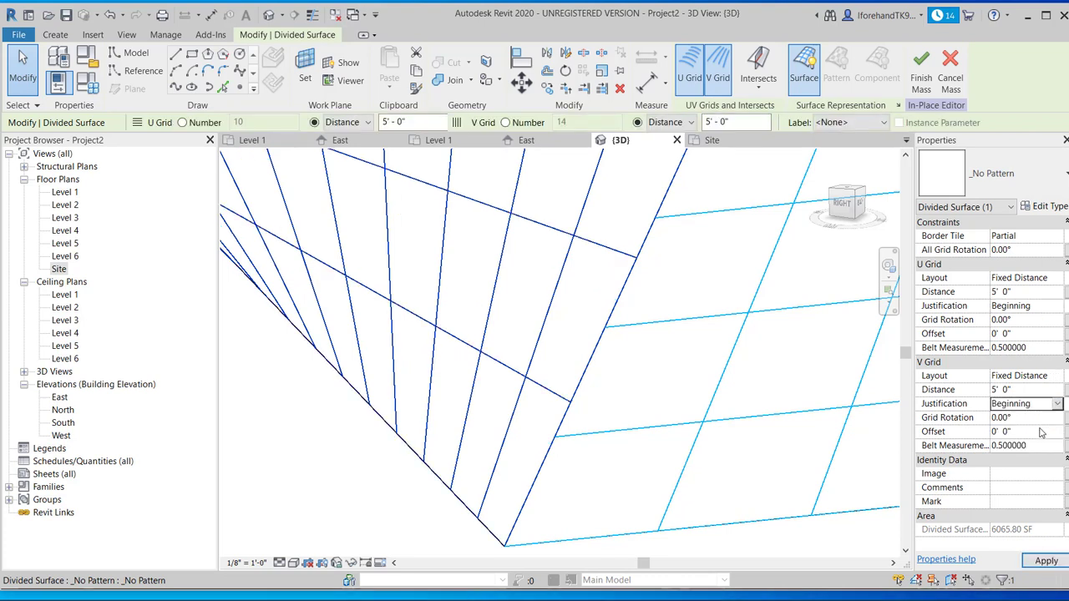
left_click(1045, 560)
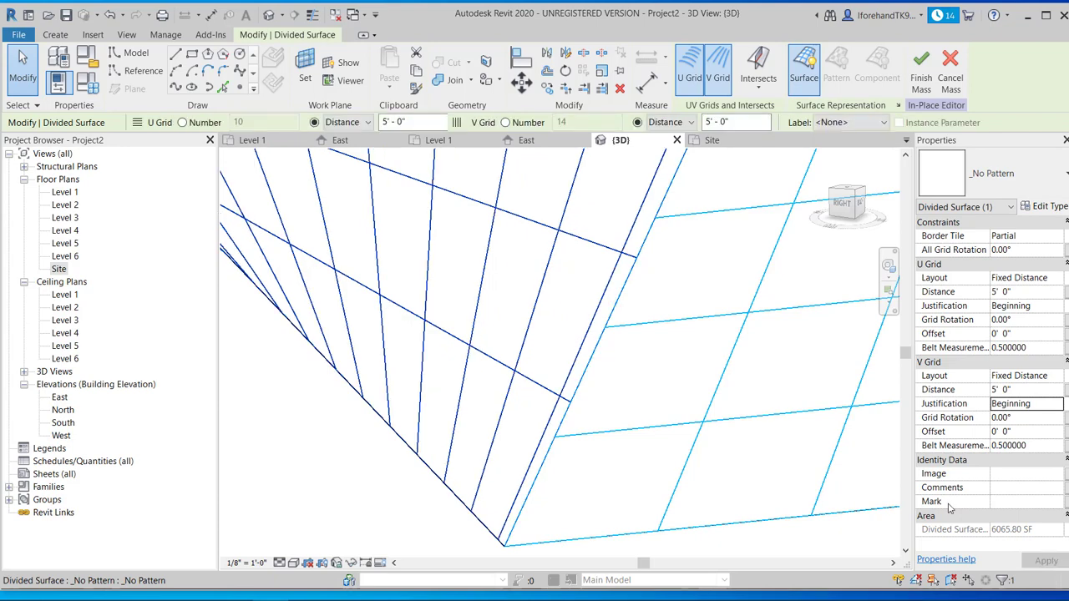
left_click(636, 428)
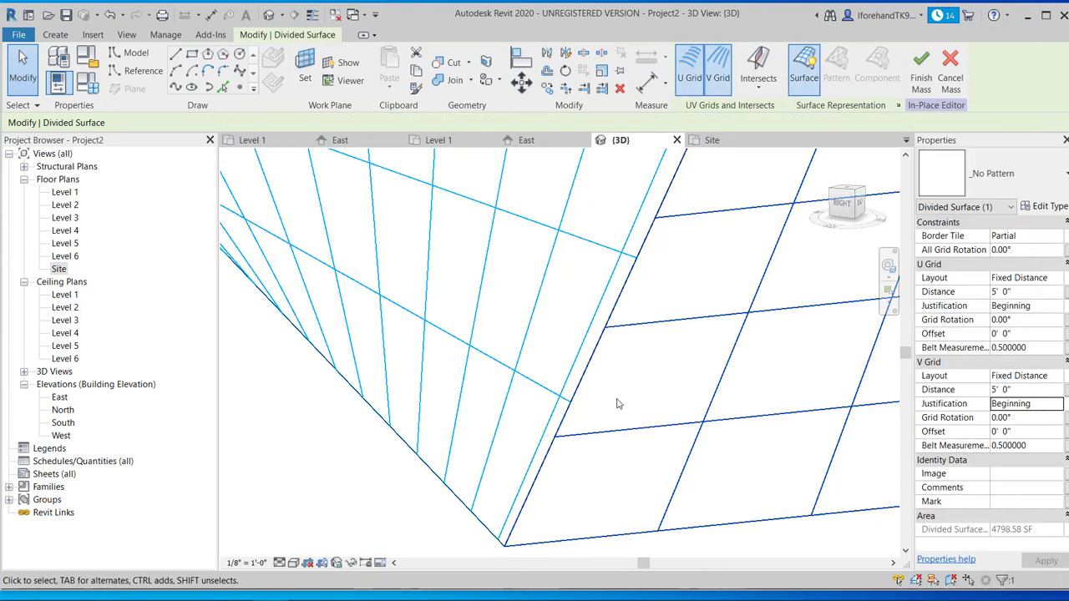
key("Escape")
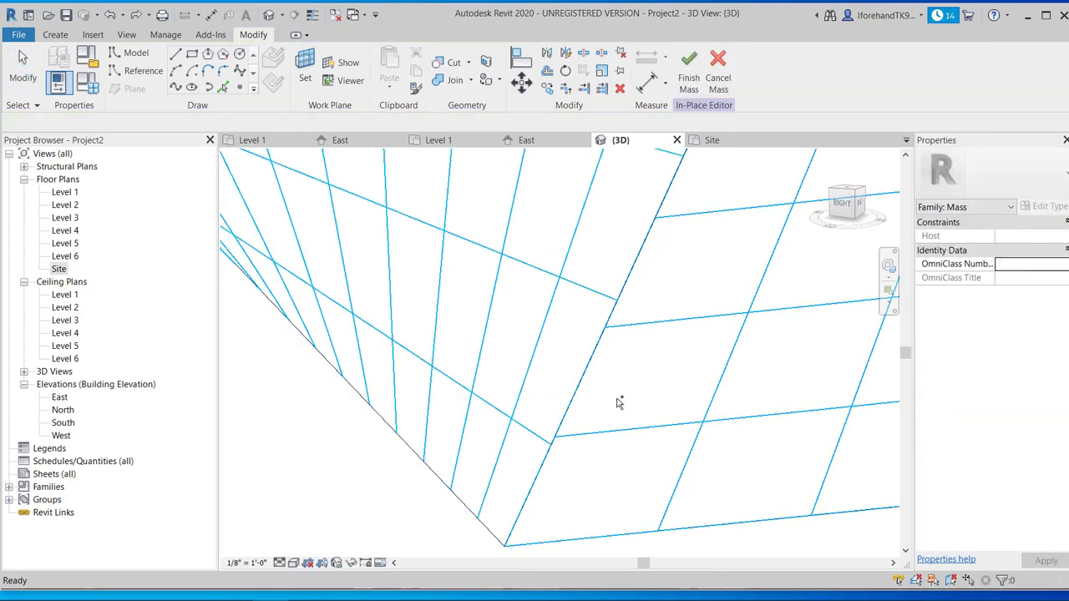
- Try a 1" V grid offset on the newly divided side face
left_click(566, 441)
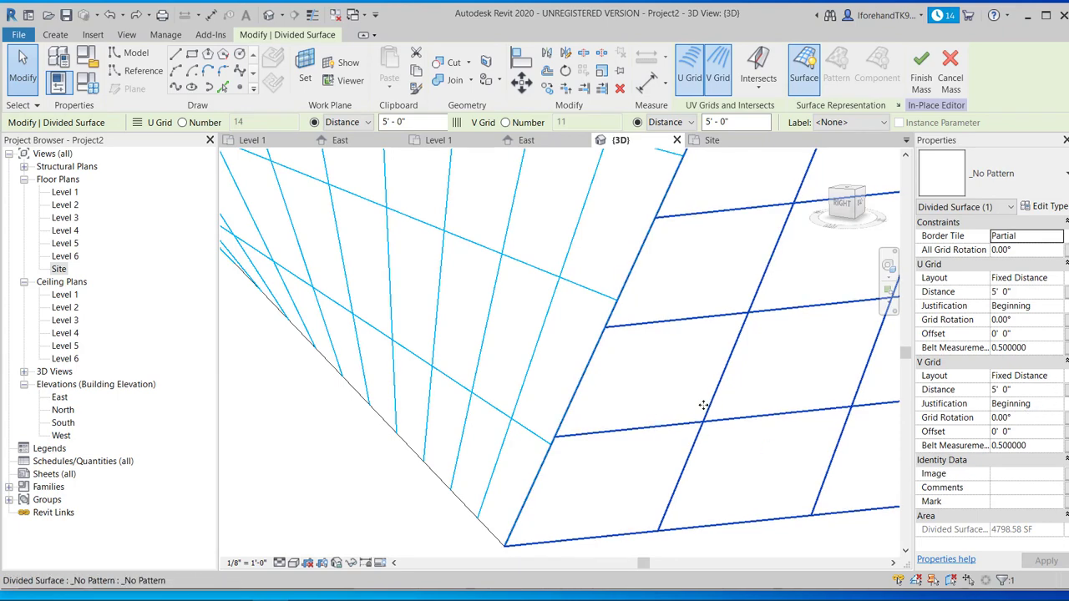
scroll(709, 411, "down", 3)
scroll(897, 437, "down", 2)
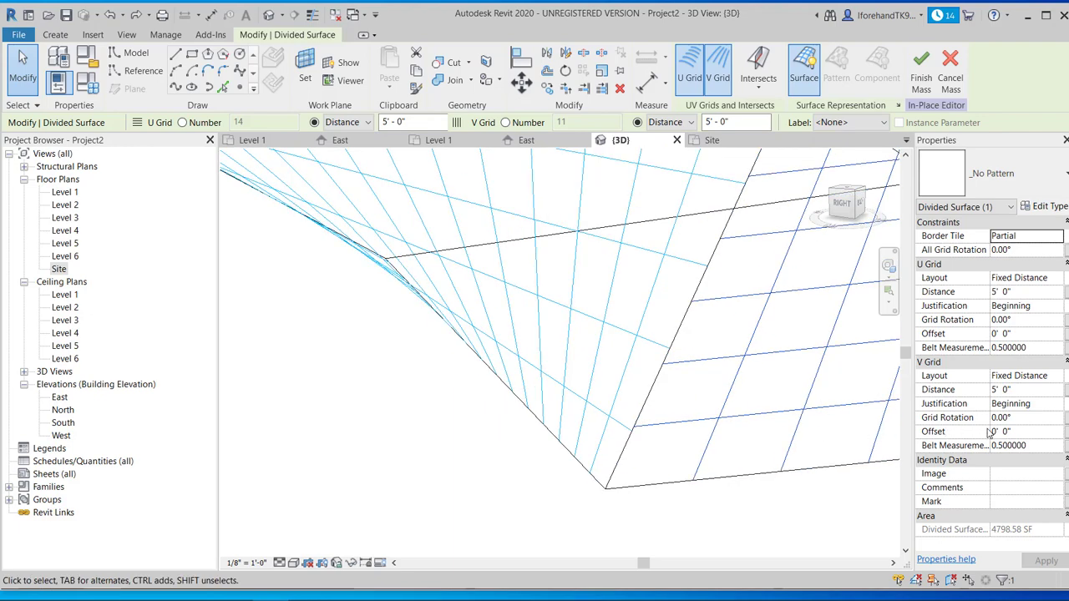
left_click(1014, 430)
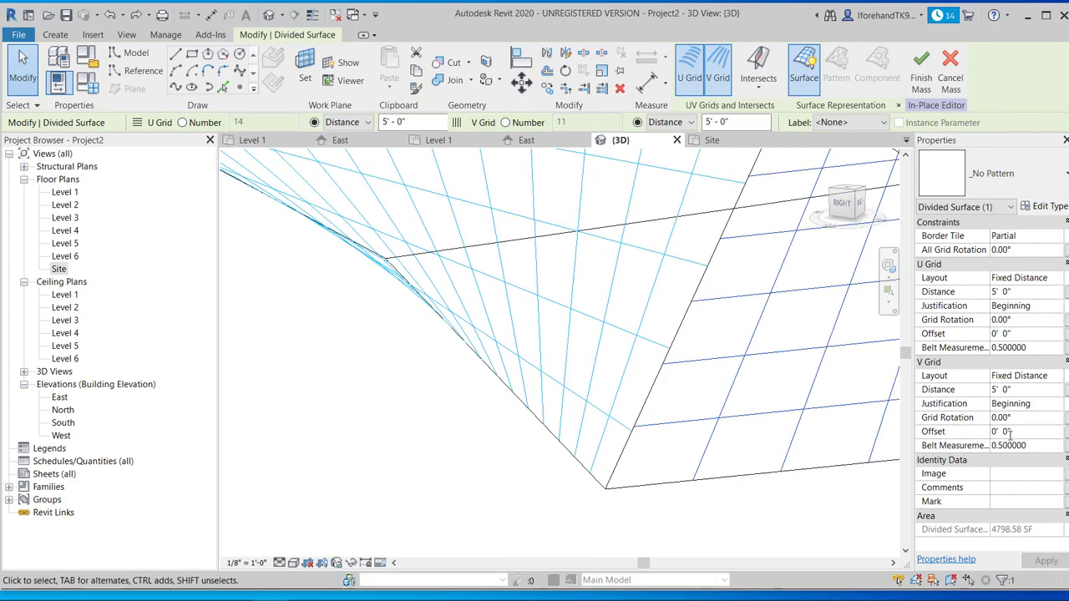
scroll(635, 420, "up", 4)
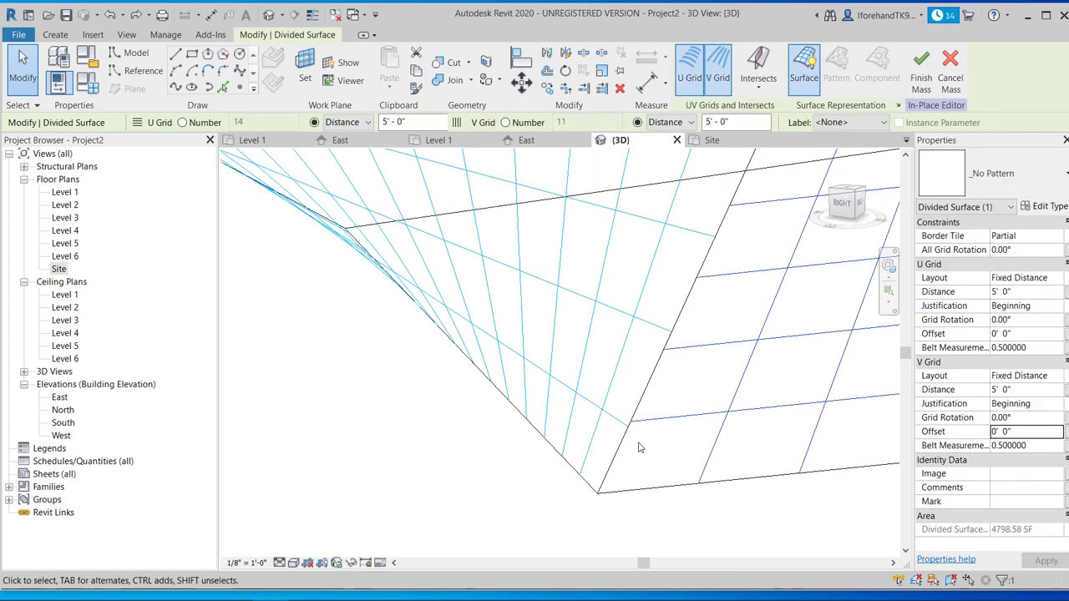
scroll(635, 421, "up", 4)
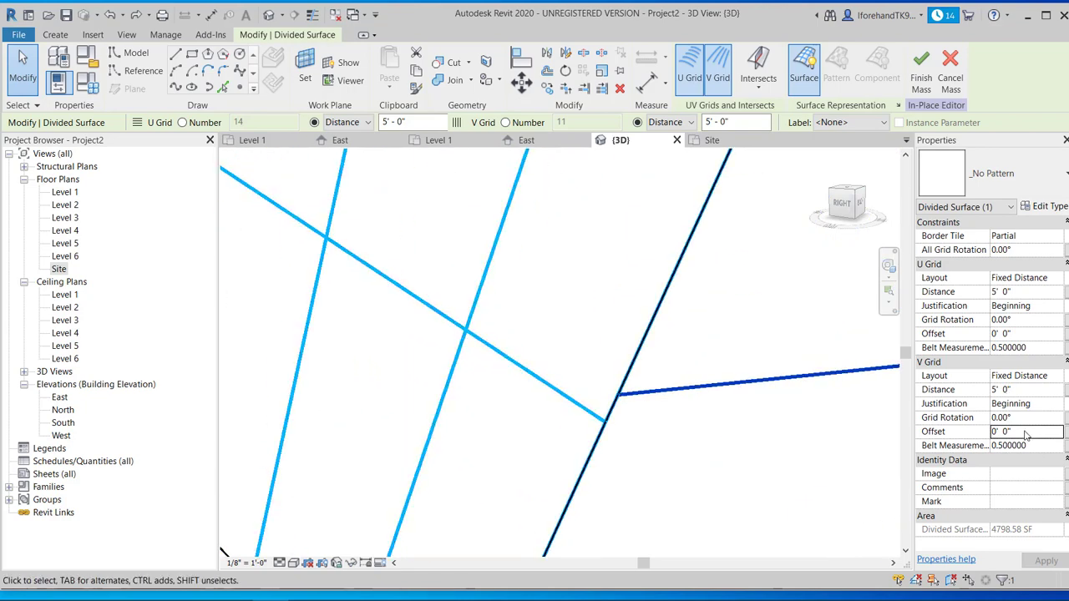
left_click(1023, 432)
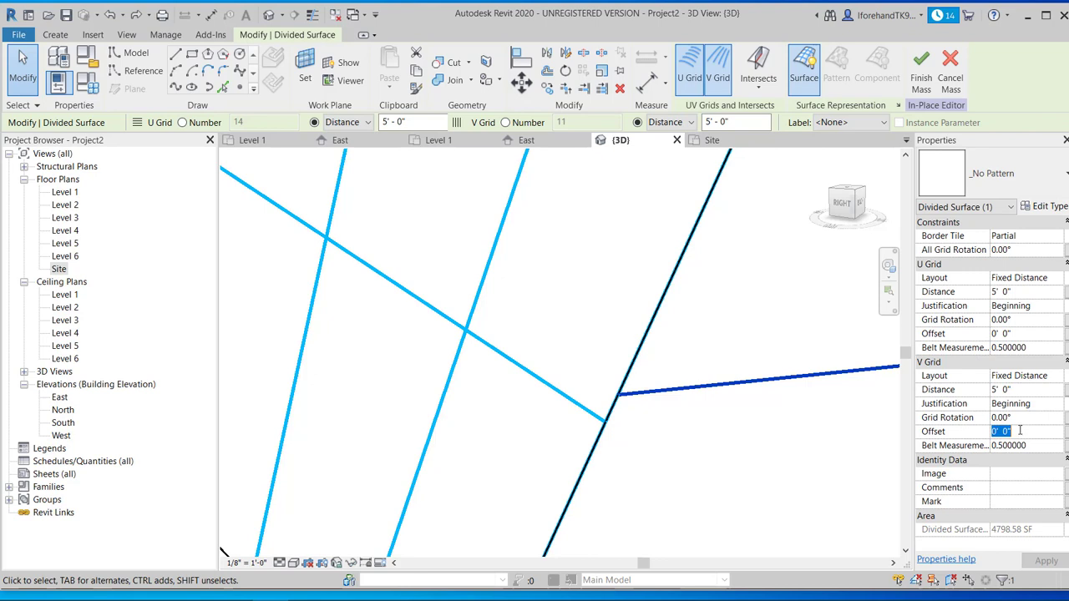
type("1\"")
key("Return")
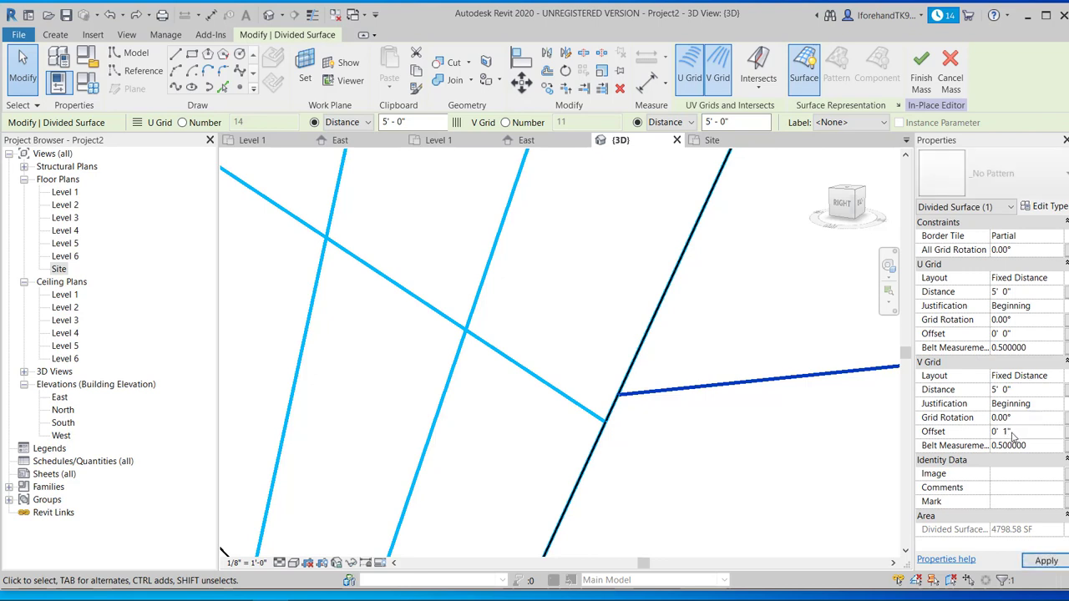
left_click(1052, 562)
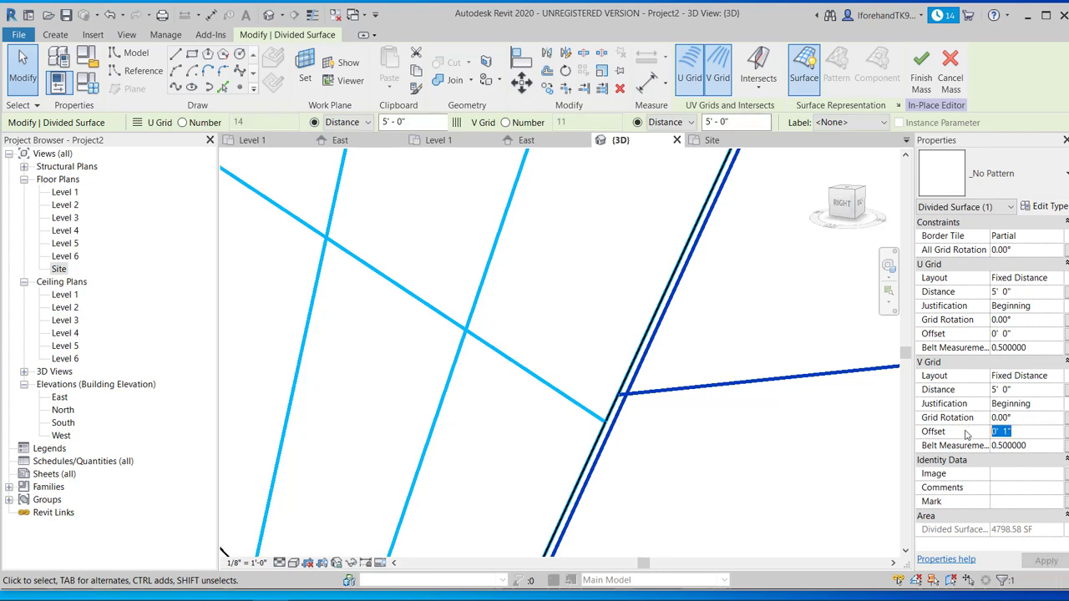
- Reset the side face's V grid offset to 0 and set its U grid offset to -4" to match the adjoining grid lines
key("Return")
left_click(1028, 333)
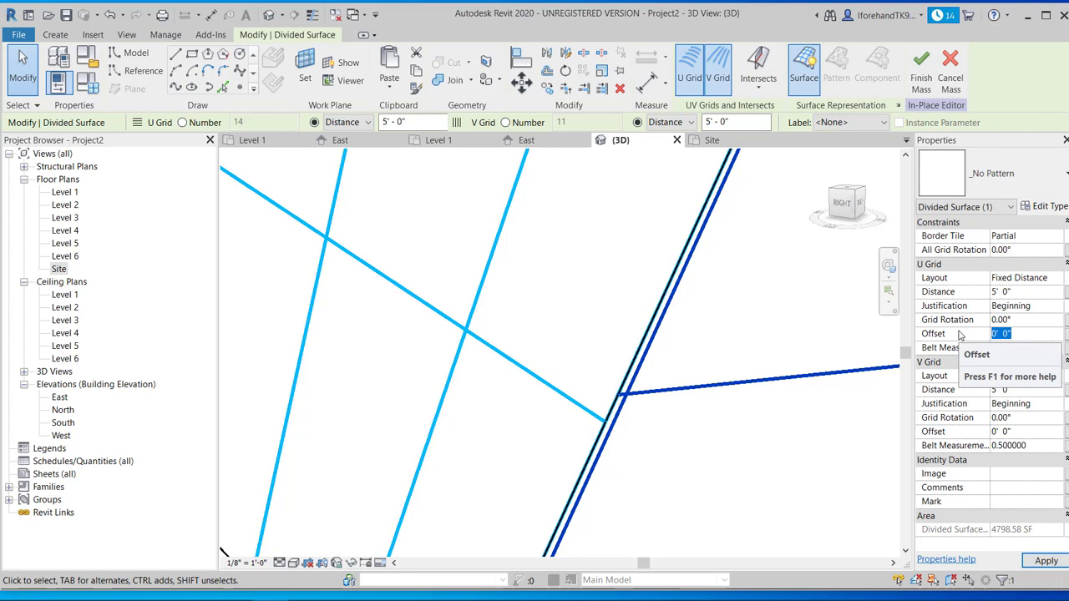
type("-")
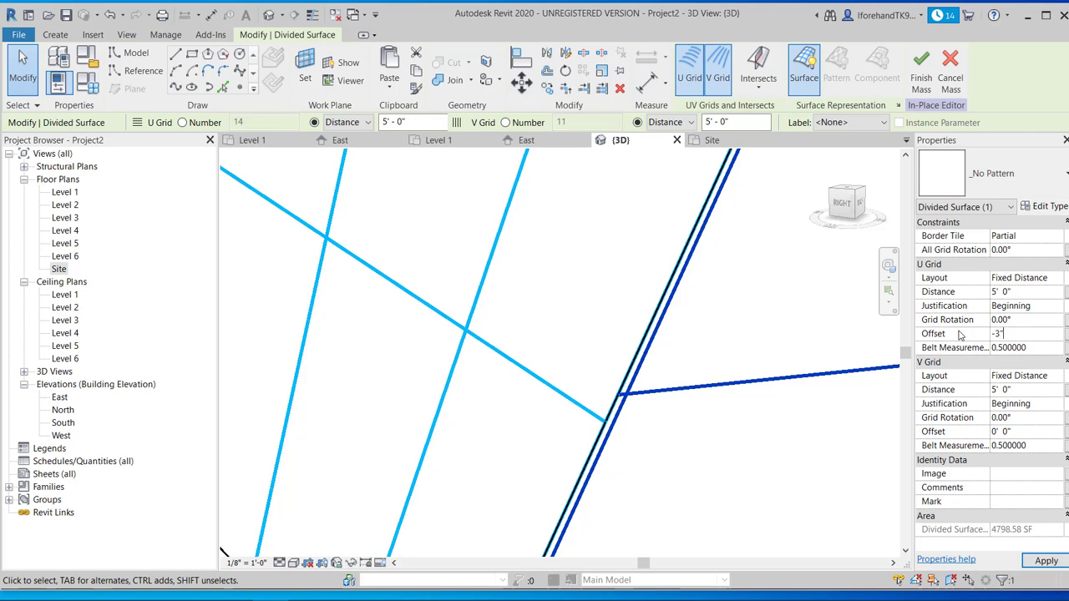
left_click(1044, 561)
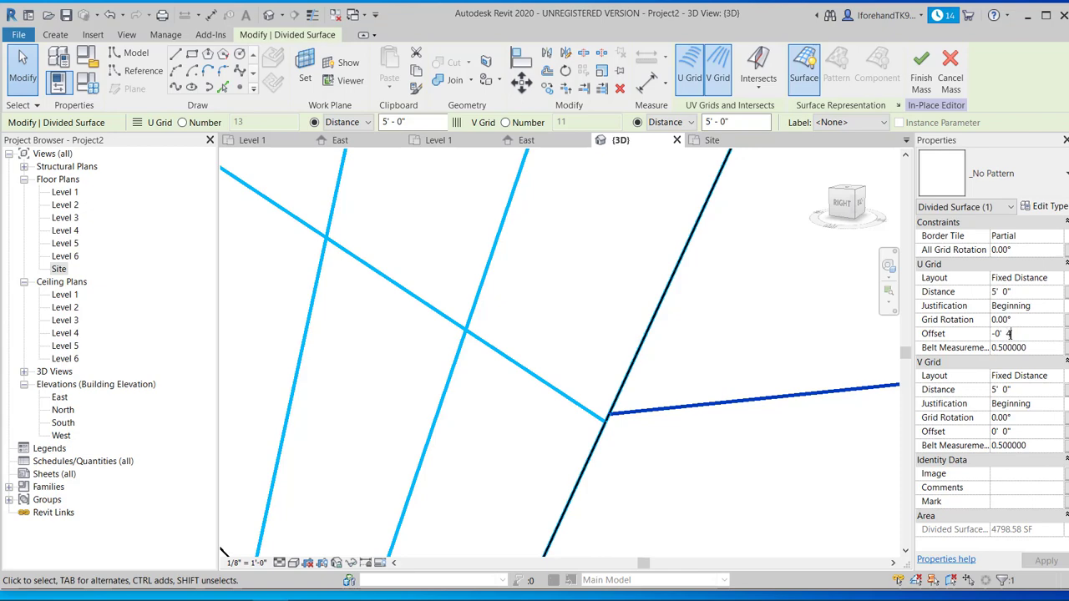
key("Return")
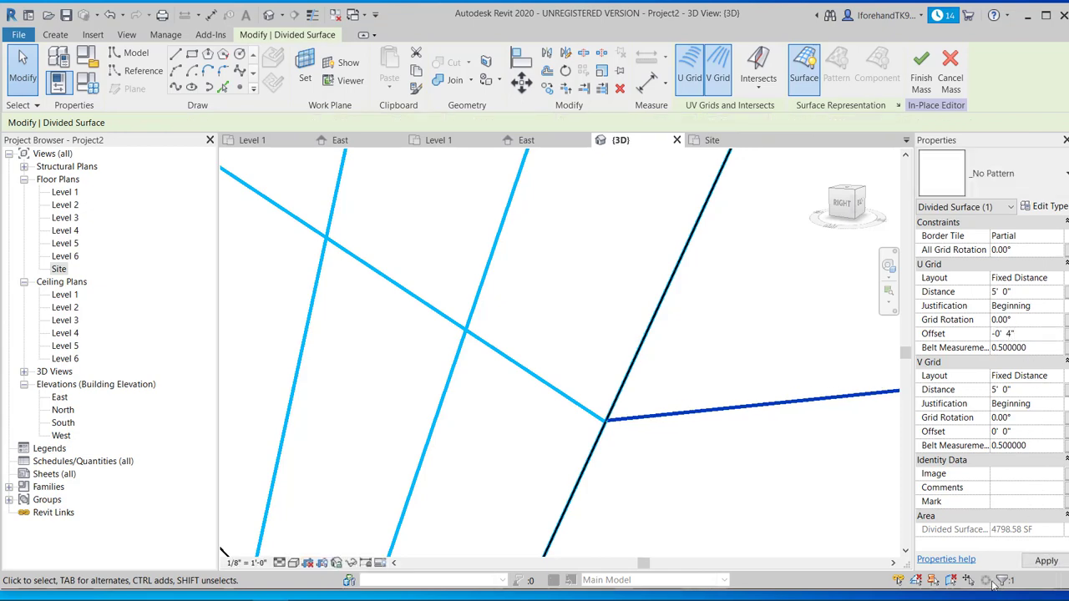
left_click(732, 503)
- Examine how the grid lines of the two divided surfaces meet along their shared edge and compare their grid settings
scroll(744, 512, "down", 6)
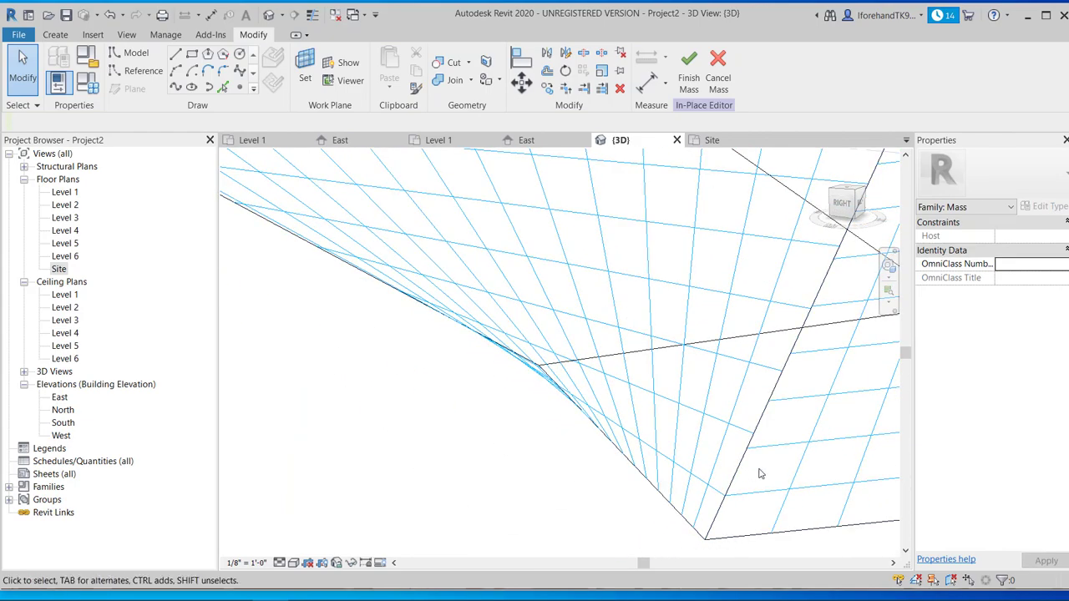
middle_click_drag(764, 474, 799, 418, "shift")
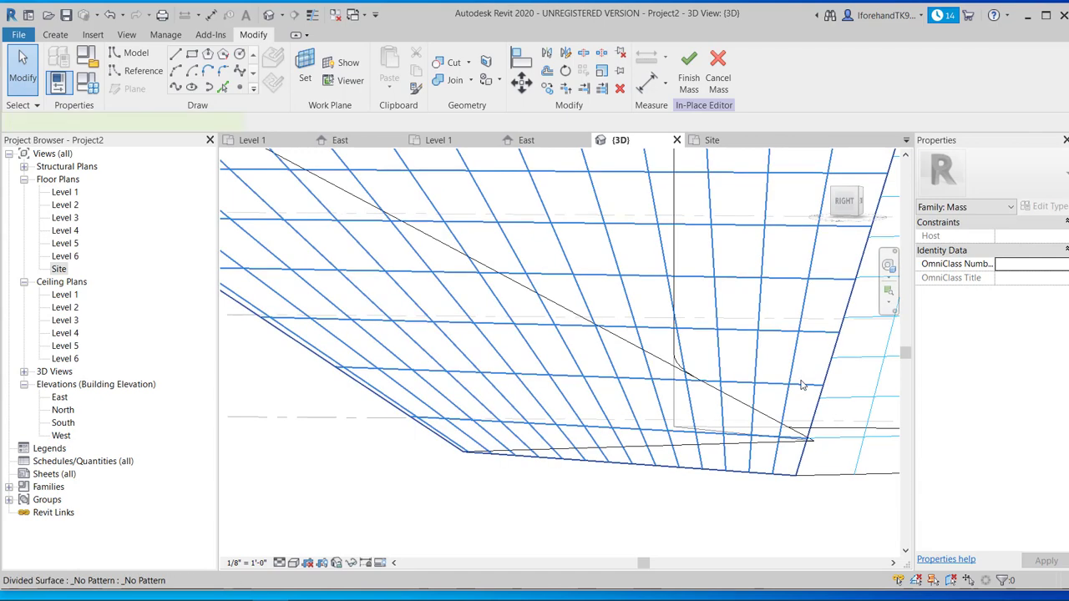
left_click(801, 381)
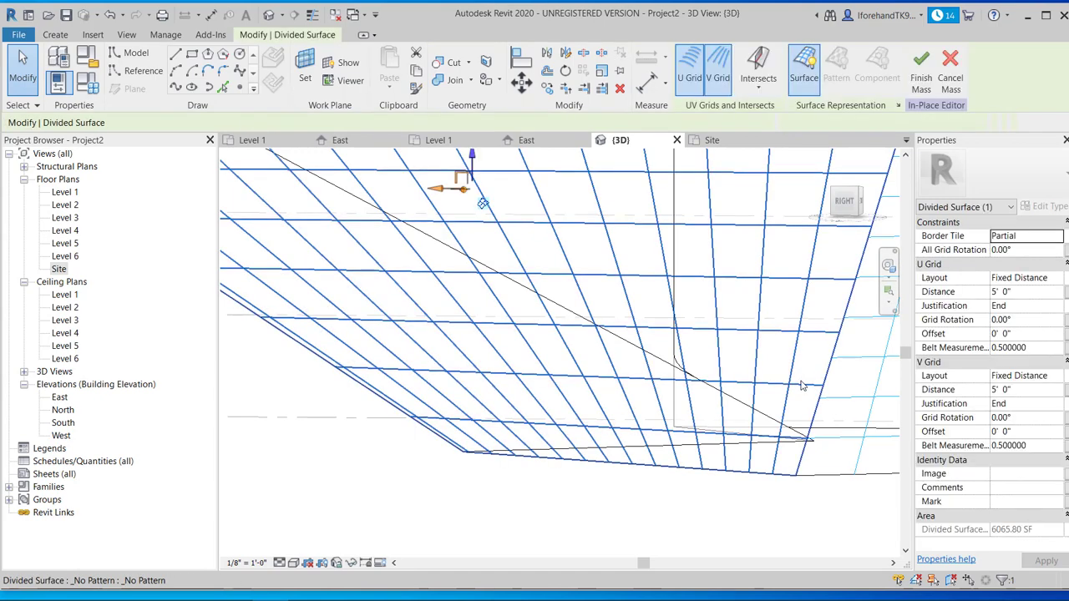
left_click(860, 401)
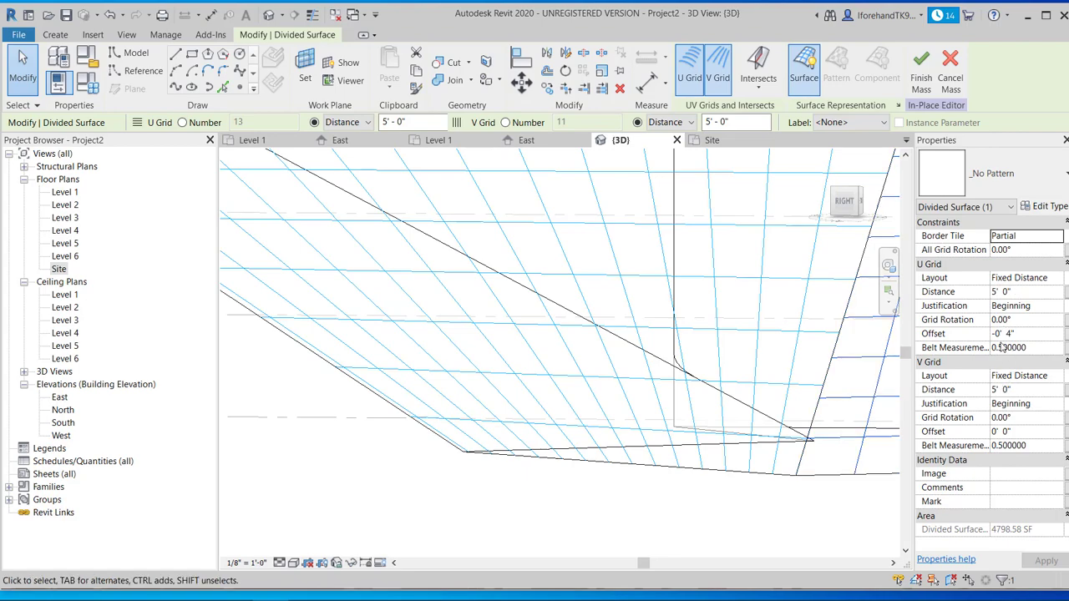
middle_click_drag(835, 401, 872, 451, "shift")
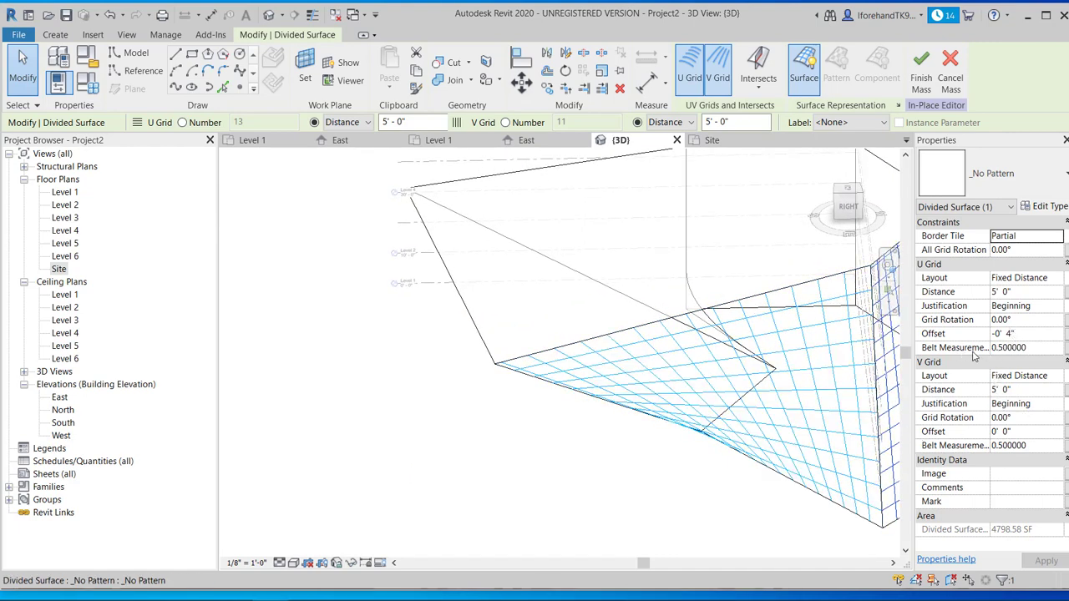
scroll(862, 333, "up", 2)
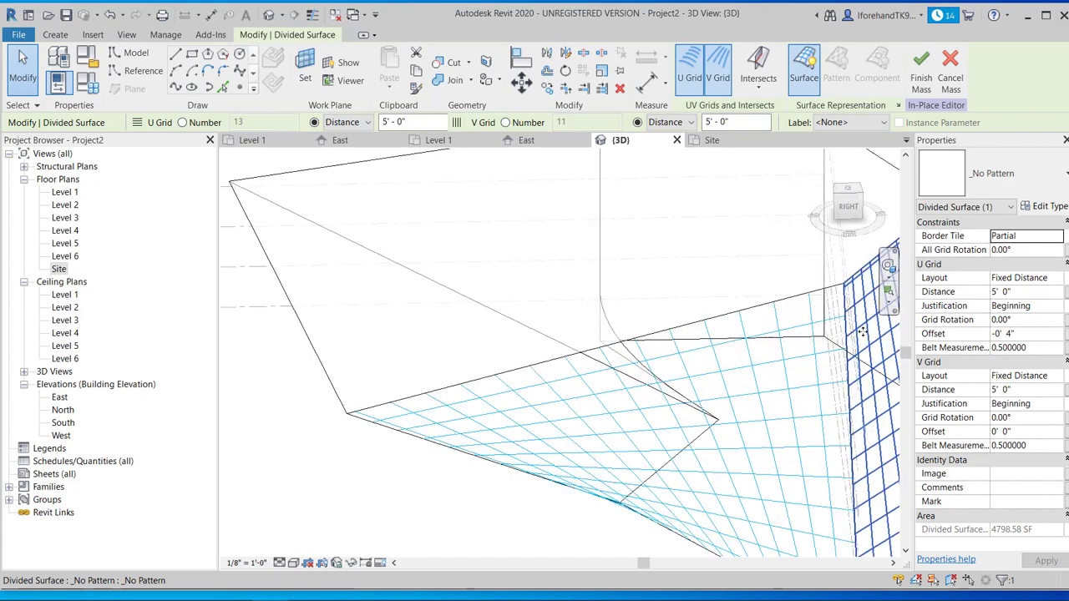
middle_click_drag(861, 332, 793, 386, "shift")
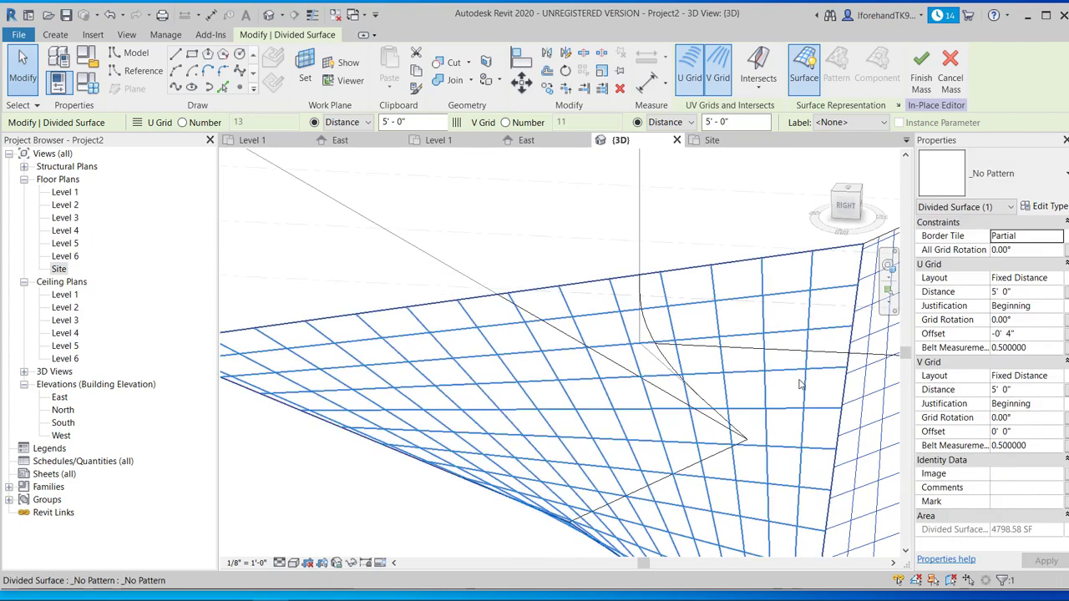
scroll(799, 384, "down", 5)
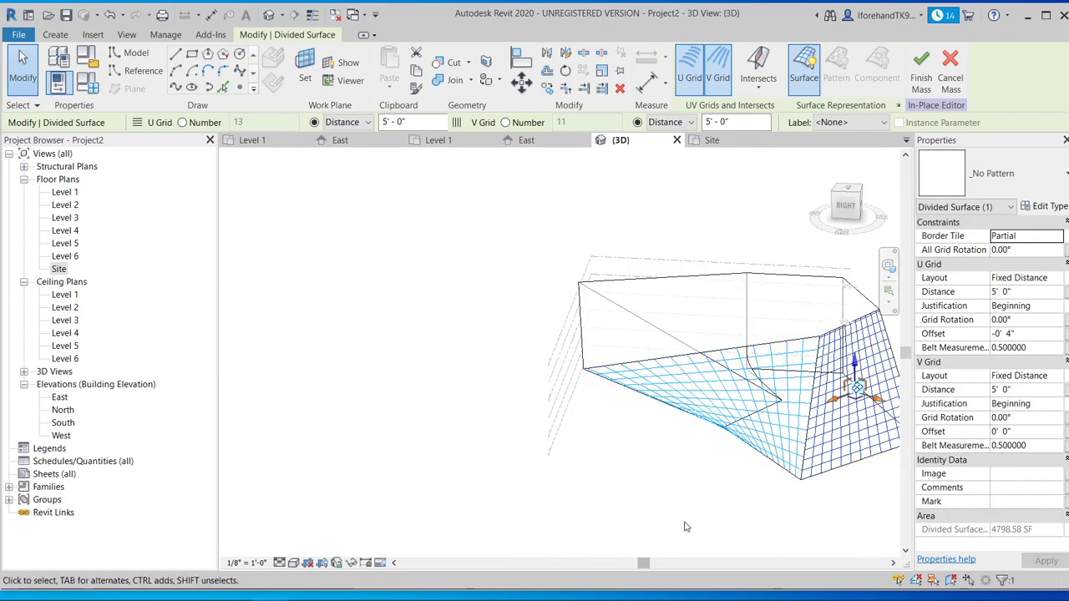
key("Escape")
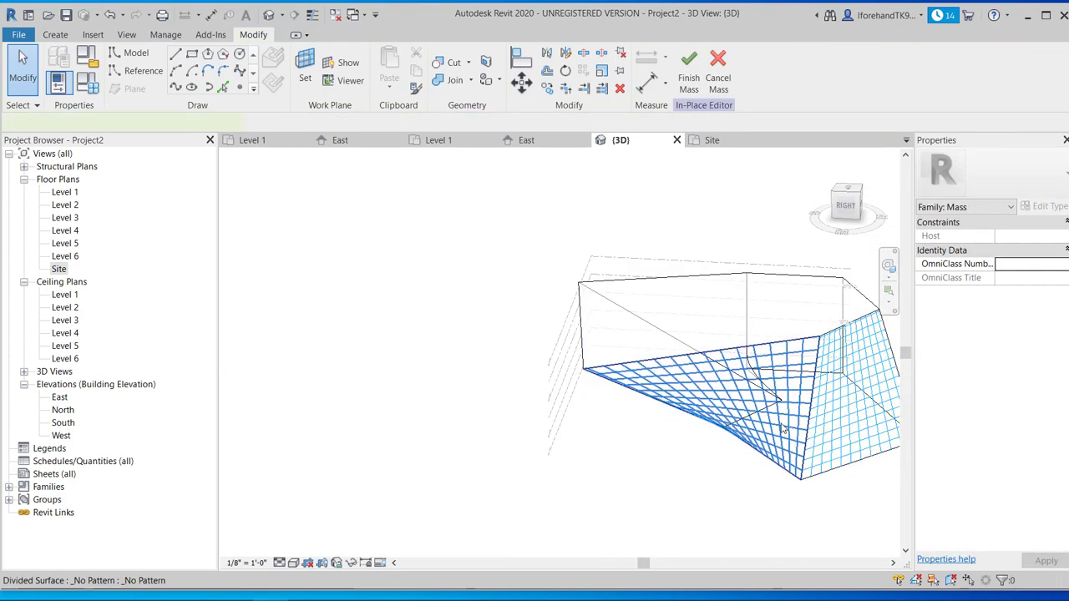
- Apply the Rhomboid pattern to the divided surface on the mass's long twisted face
left_click(784, 428)
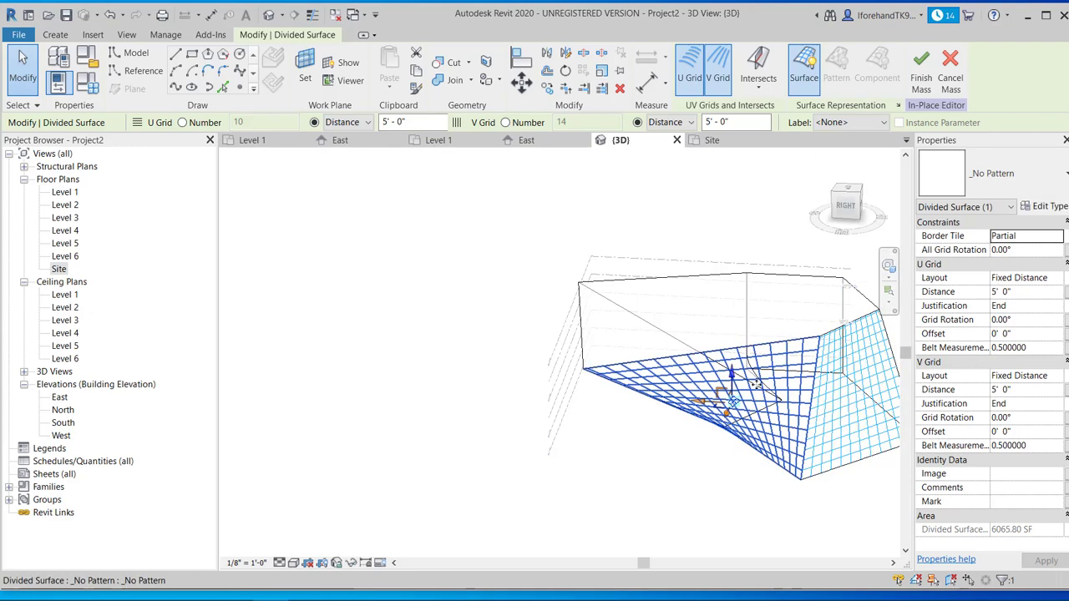
left_click(1047, 175)
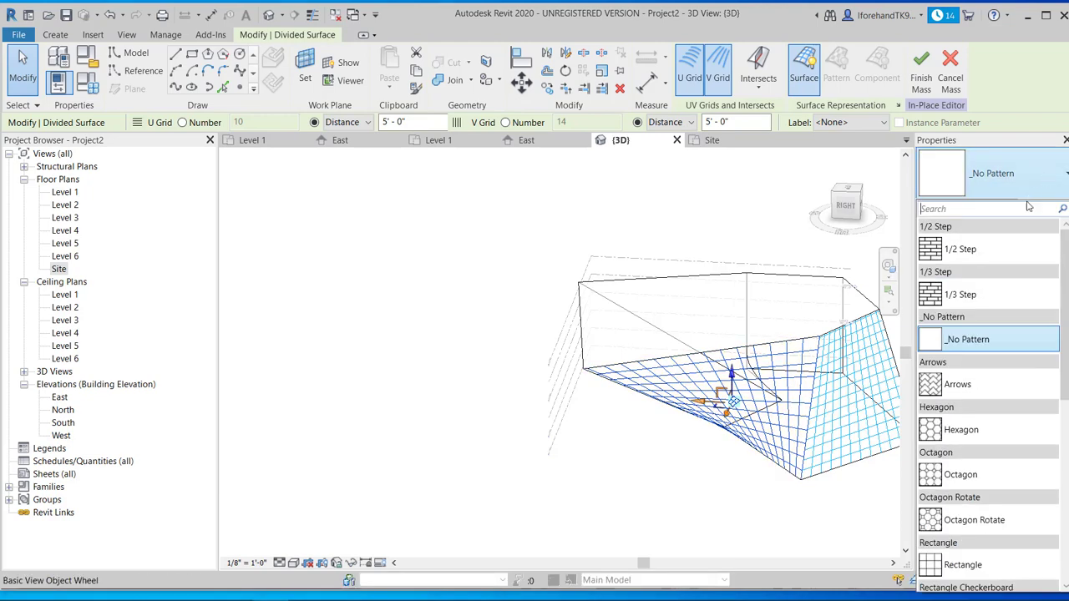
scroll(993, 487, "down", 5)
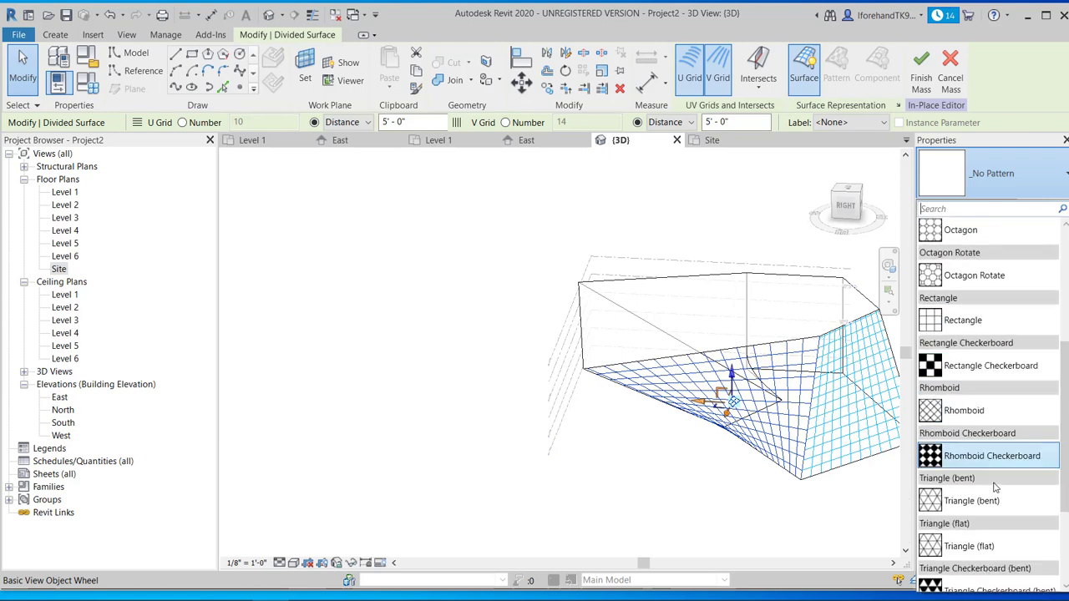
scroll(994, 487, "down", 3)
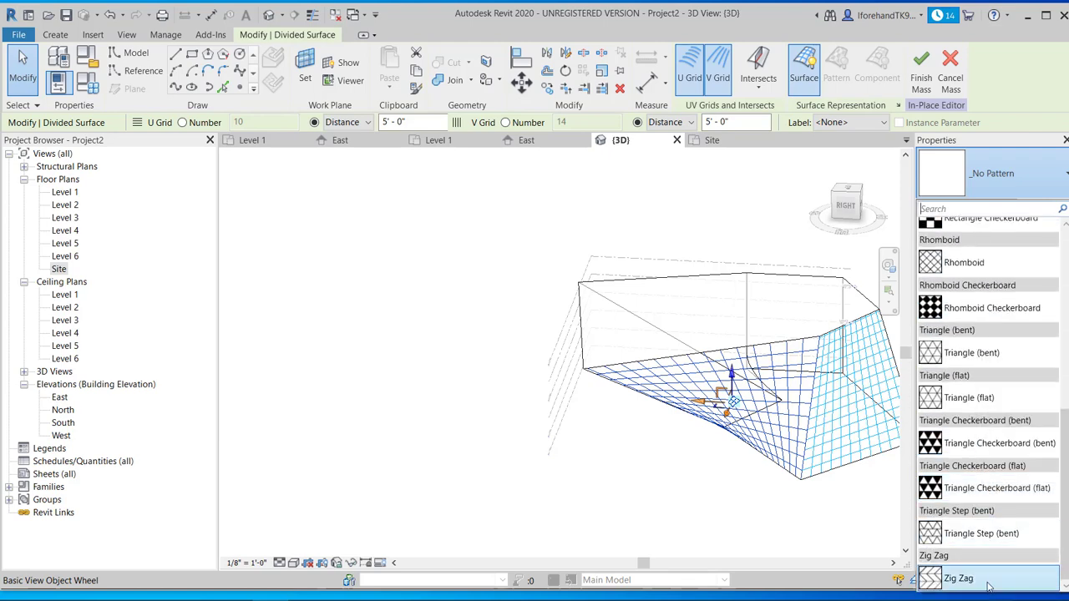
scroll(989, 577, "up", 2)
scroll(992, 566, "down", 2)
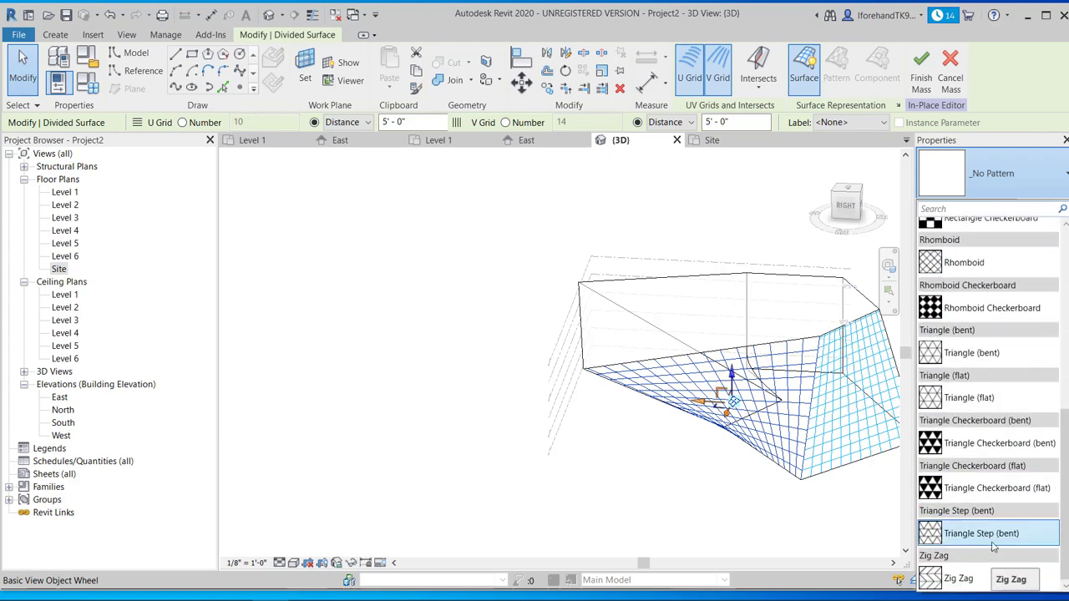
scroll(995, 551, "up", 5)
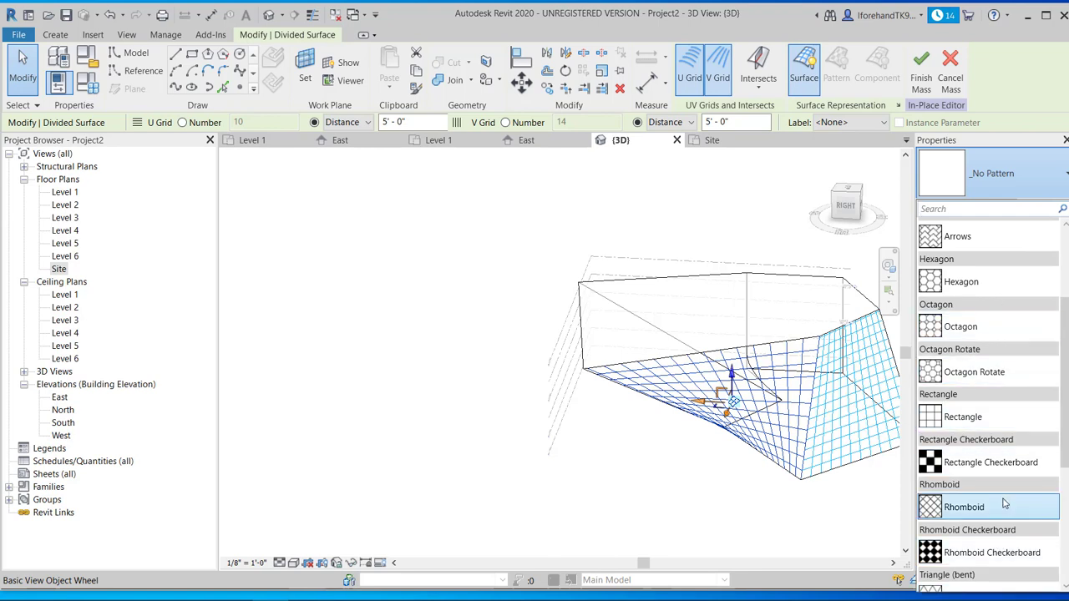
mouse_move(1001, 508)
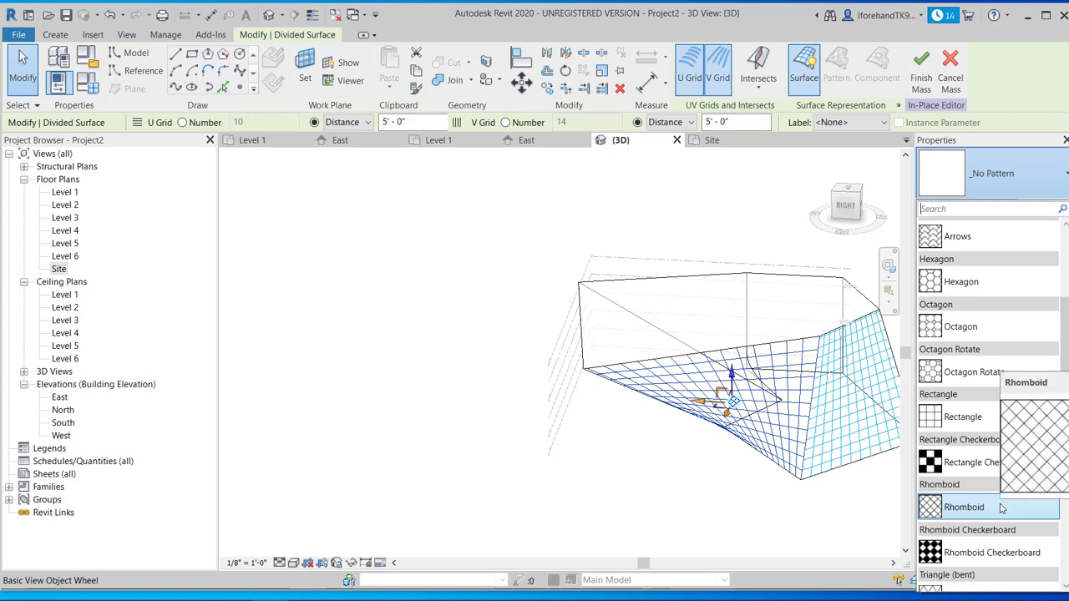
left_click(1001, 507)
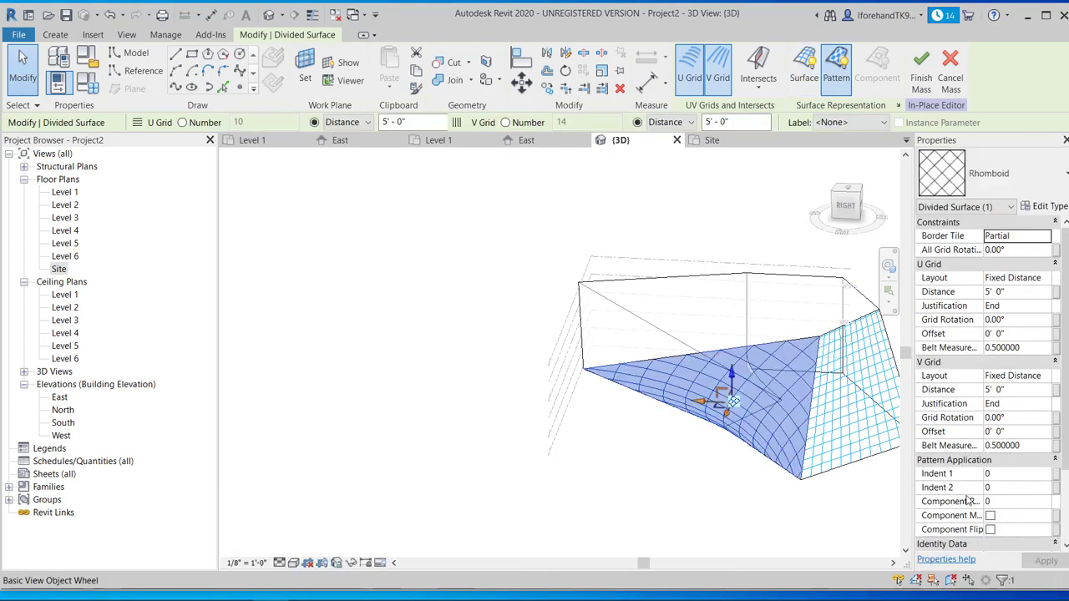
left_click(792, 497)
- Apply the Rhomboid pattern to the adjoining divided side face
middle_click_drag(740, 487, 777, 439, "shift")
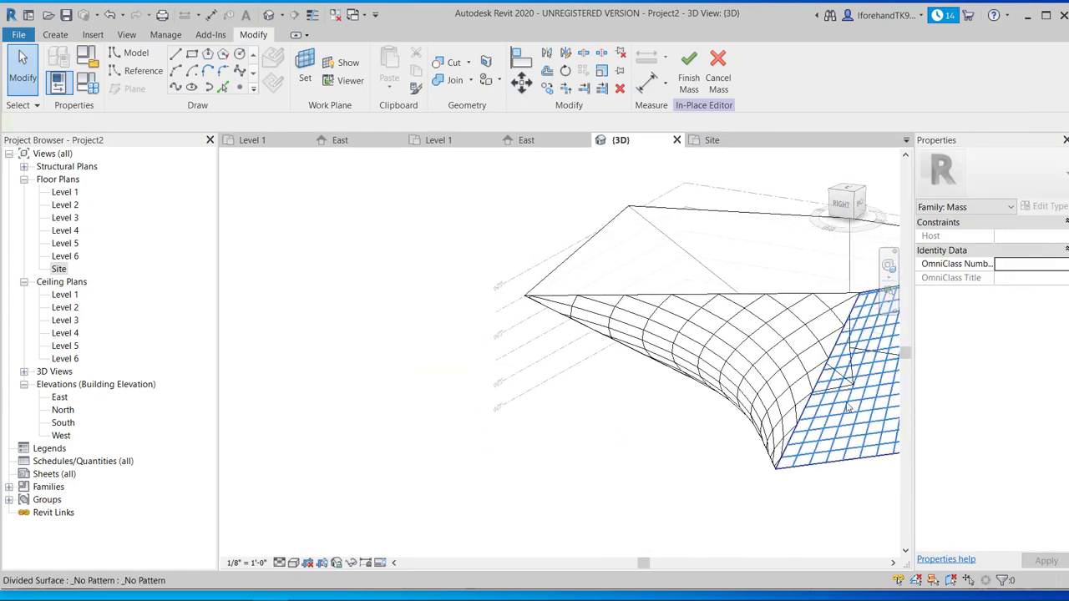
left_click(855, 399)
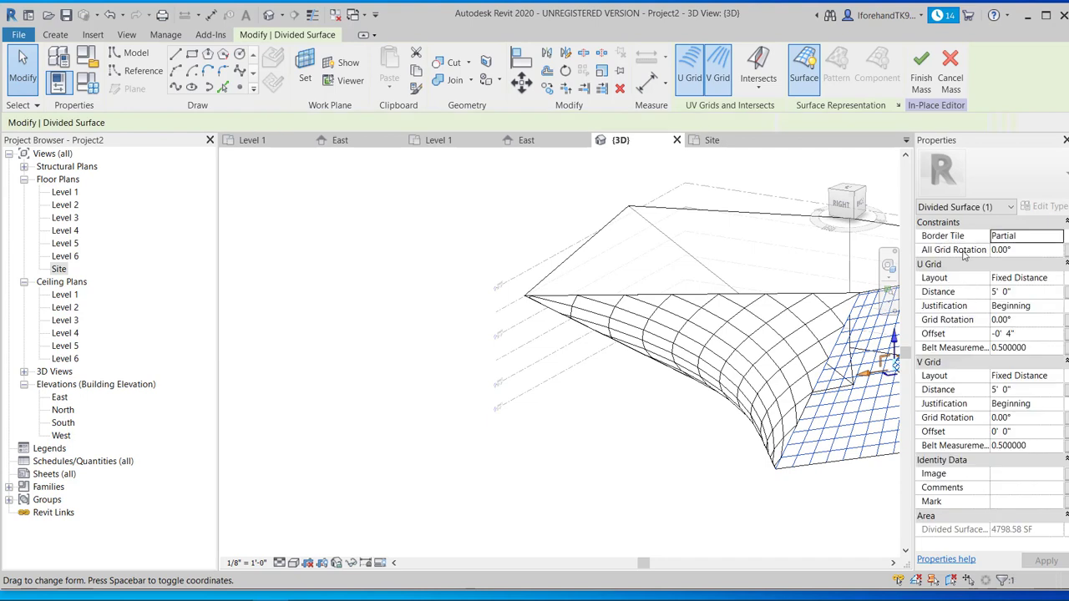
left_click(998, 174)
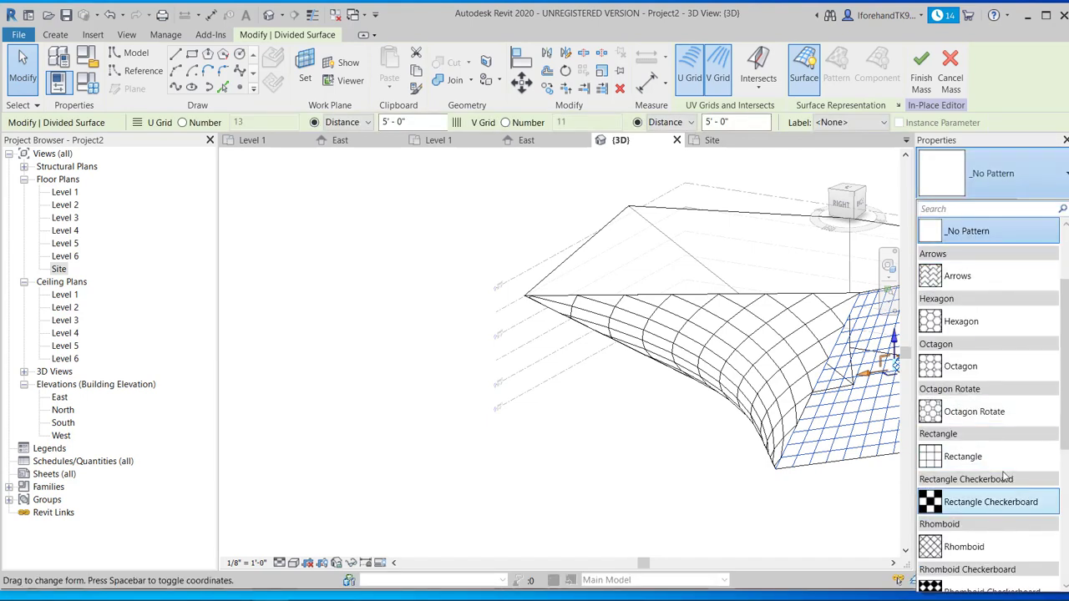
scroll(1014, 468, "down", 1)
left_click(1015, 507)
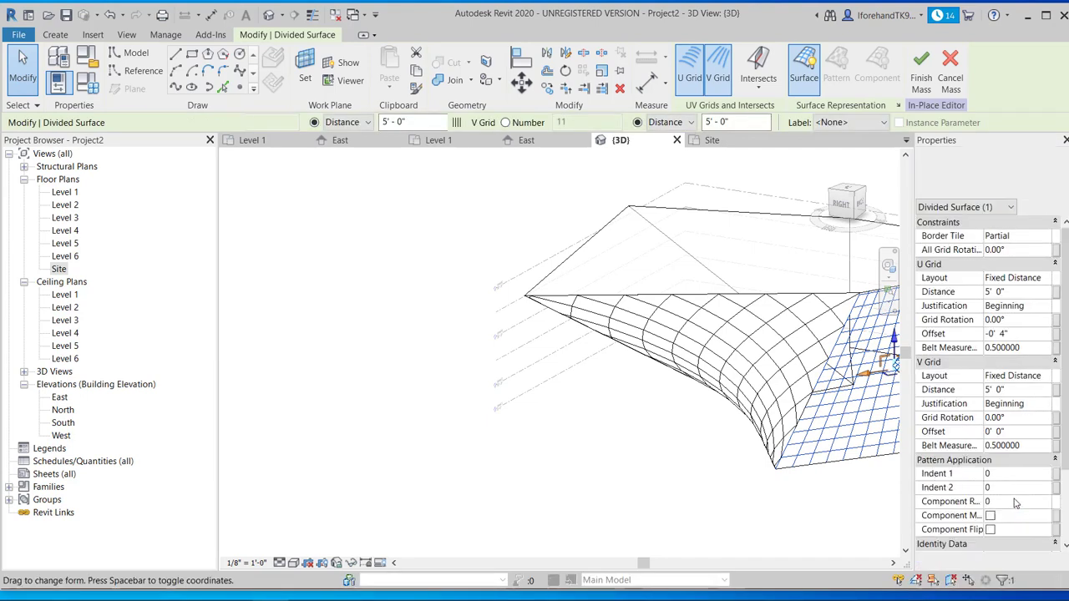
left_click(755, 518)
- Inspect how the two rhomboid patterns meet along their shared edge, temporarily displaying the side face's UV grid together with its pattern
middle_click_drag(756, 518, 835, 417, "shift")
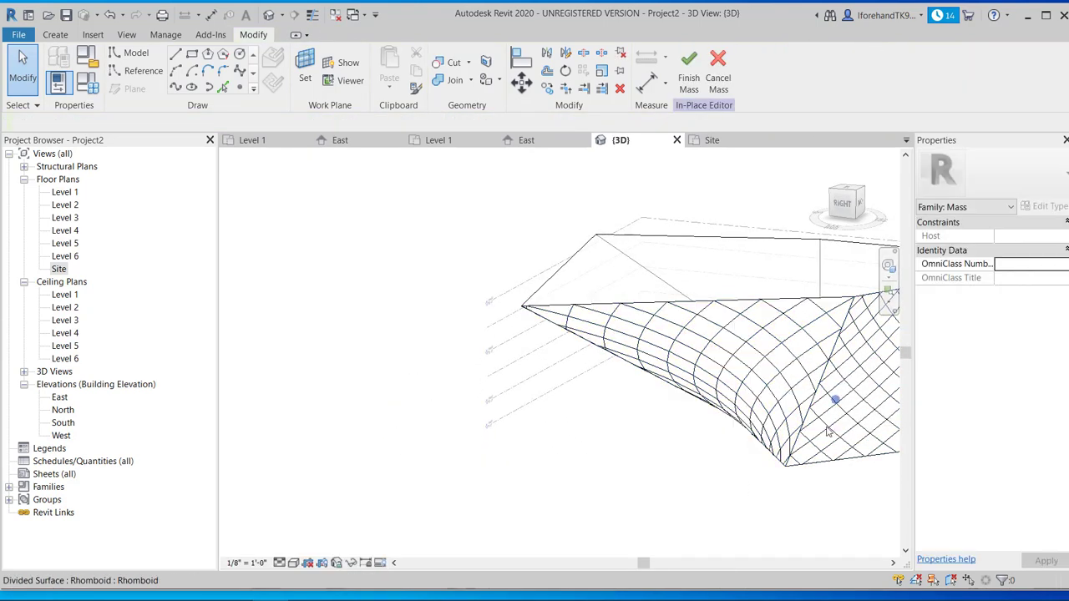
left_click(870, 394)
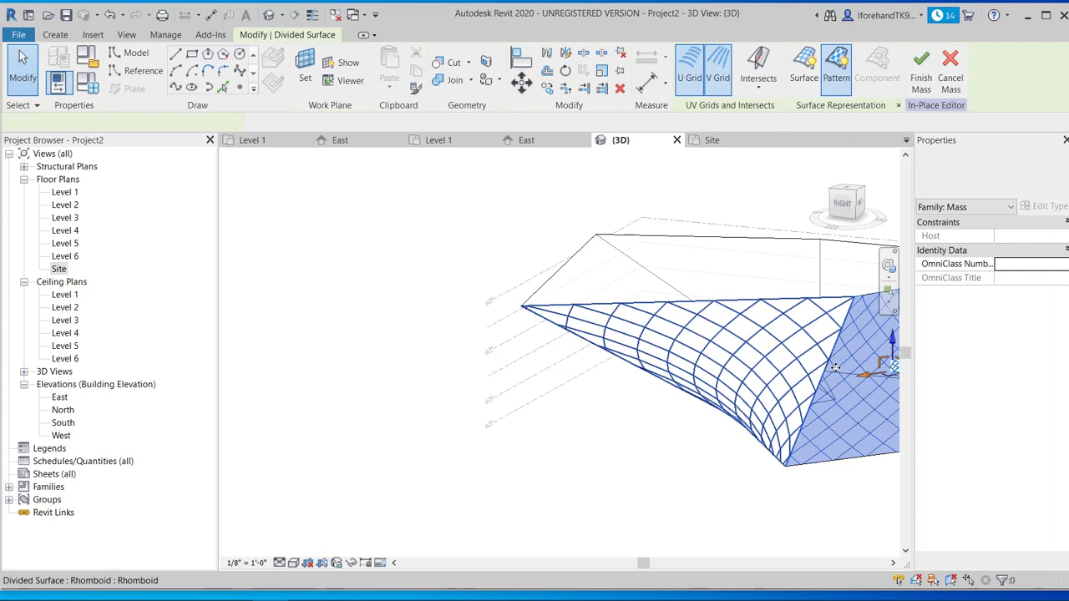
left_click(741, 504)
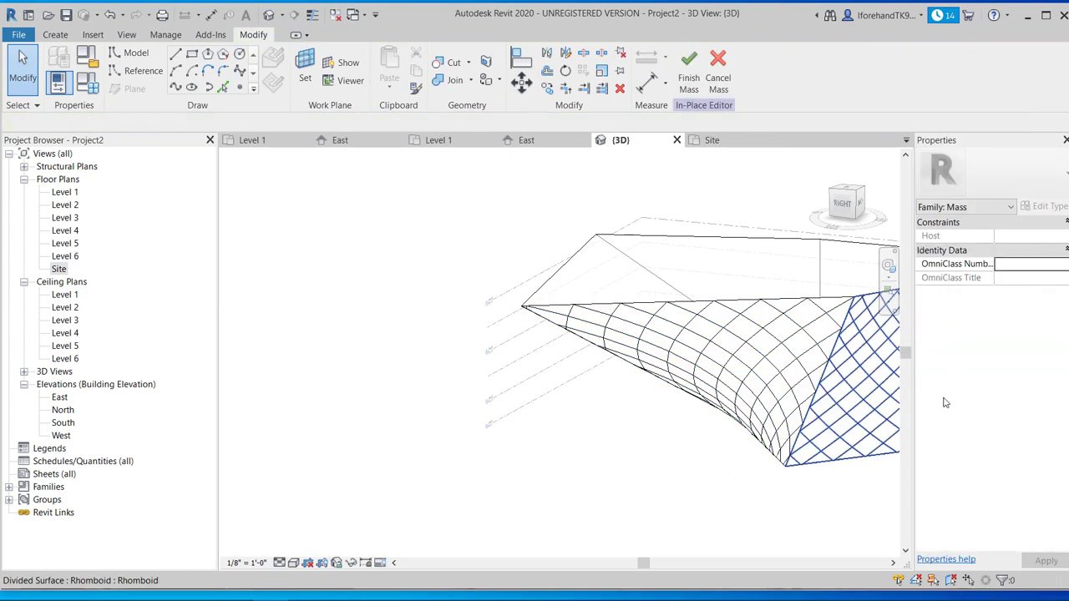
middle_click_drag(775, 384, 886, 384, "shift")
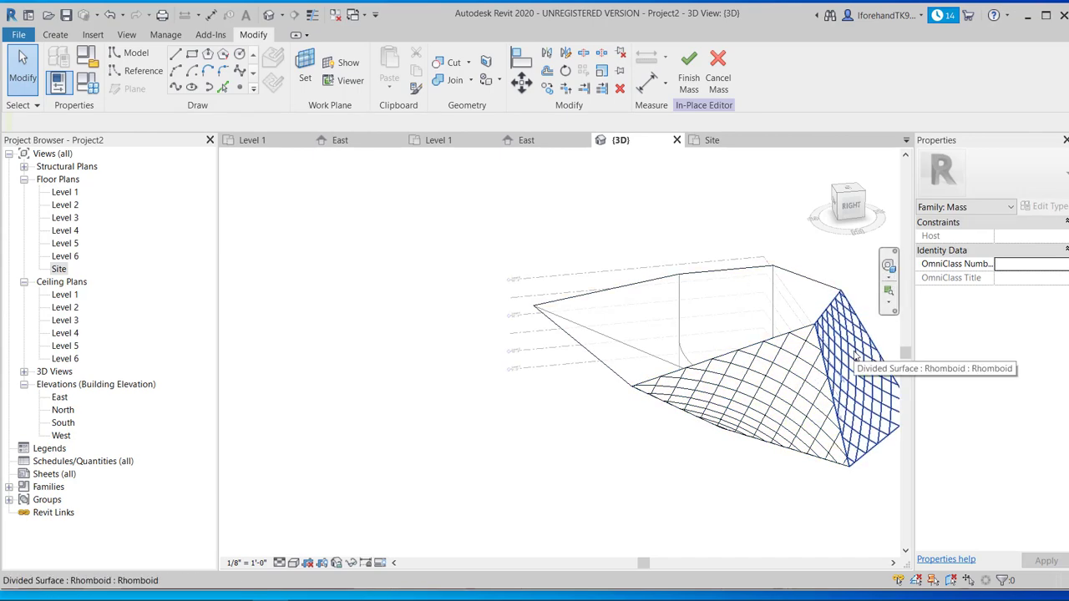
middle_click_drag(868, 369, 550, 213, "shift")
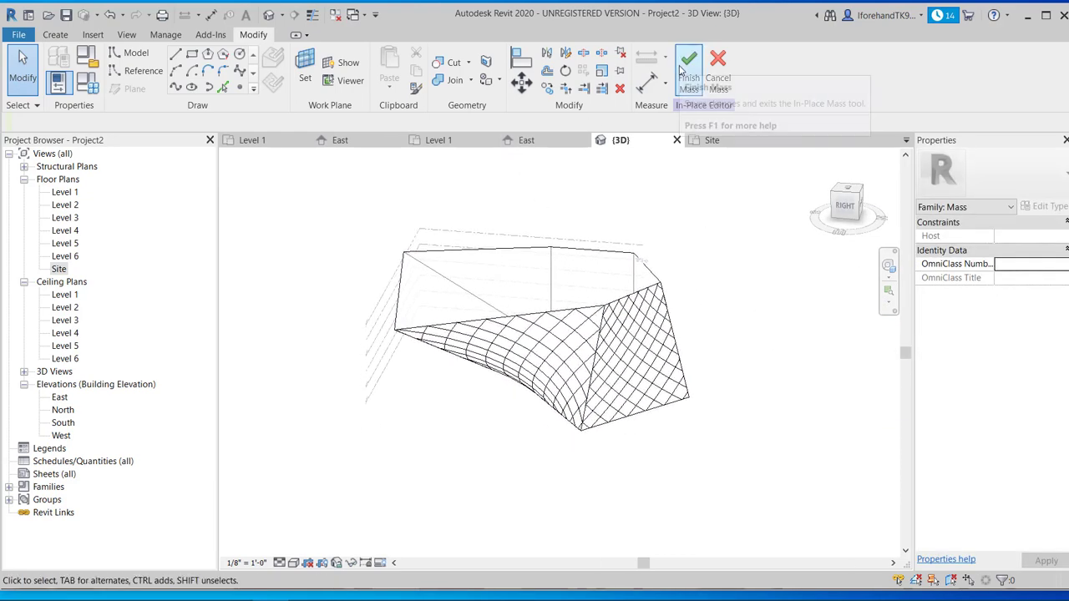
left_click(658, 361)
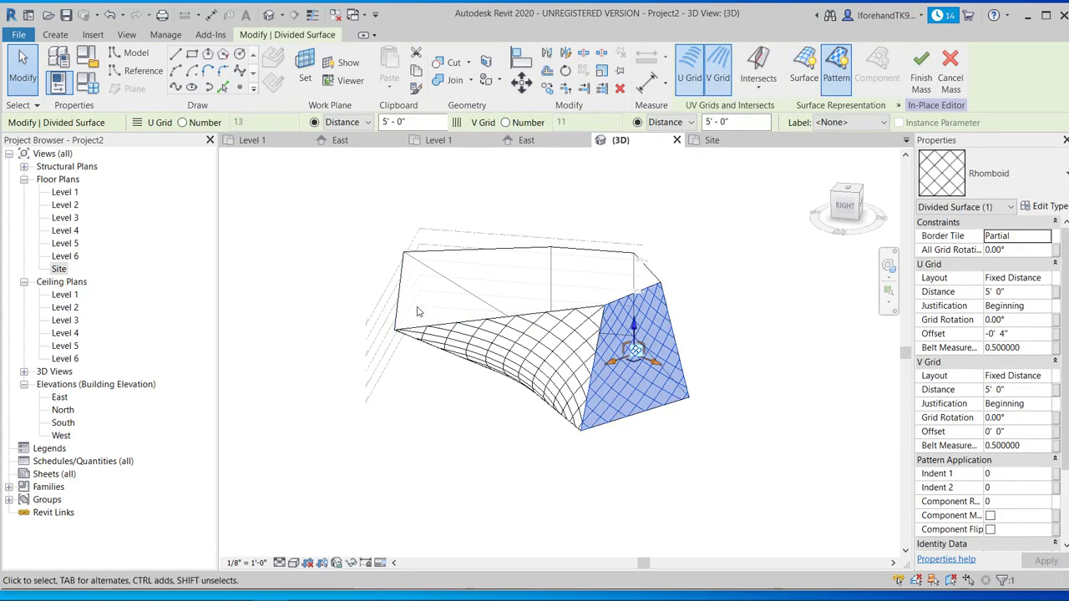
scroll(624, 405, "up", 4)
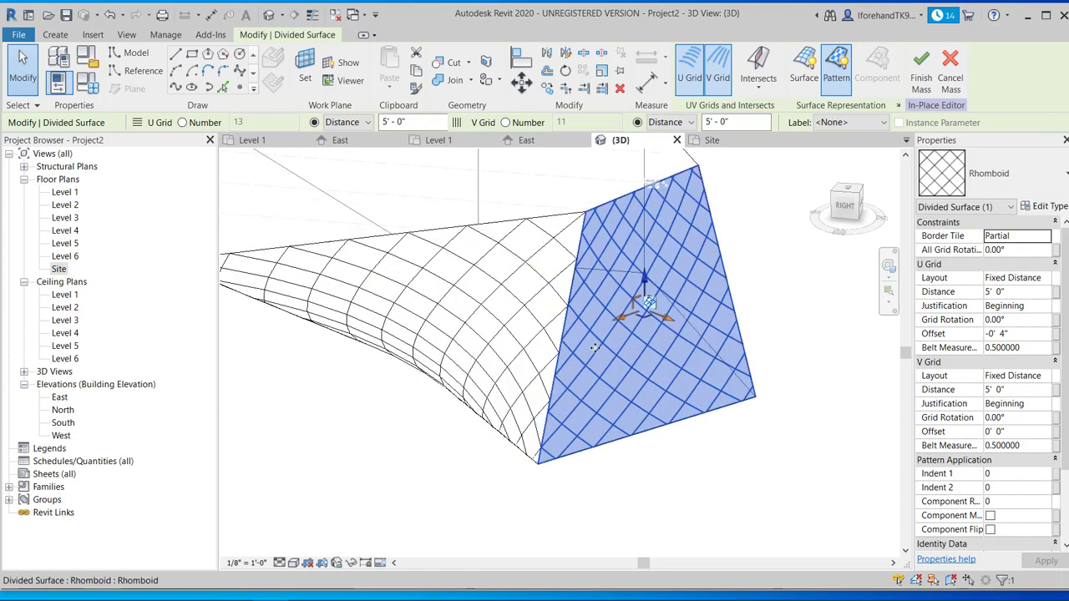
left_click(805, 75)
left_click(797, 88)
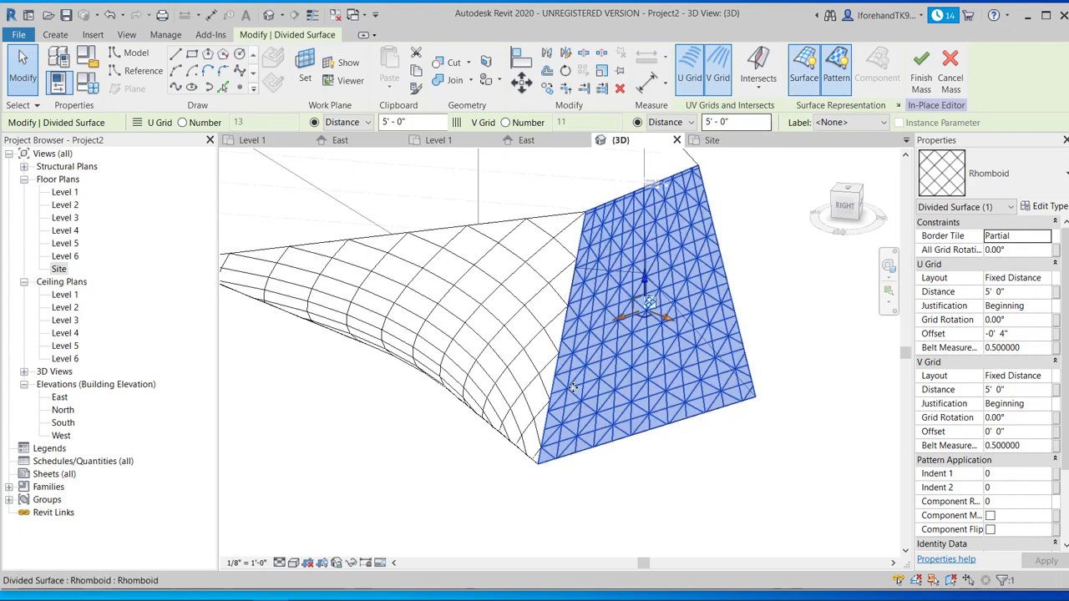
scroll(556, 401, "up", 5)
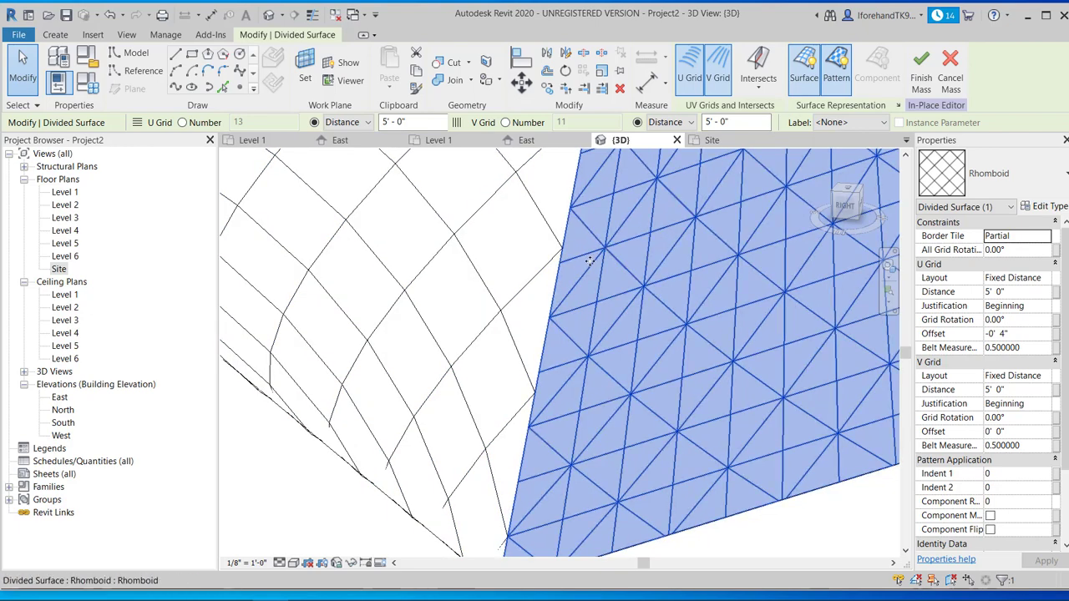
left_click(805, 66)
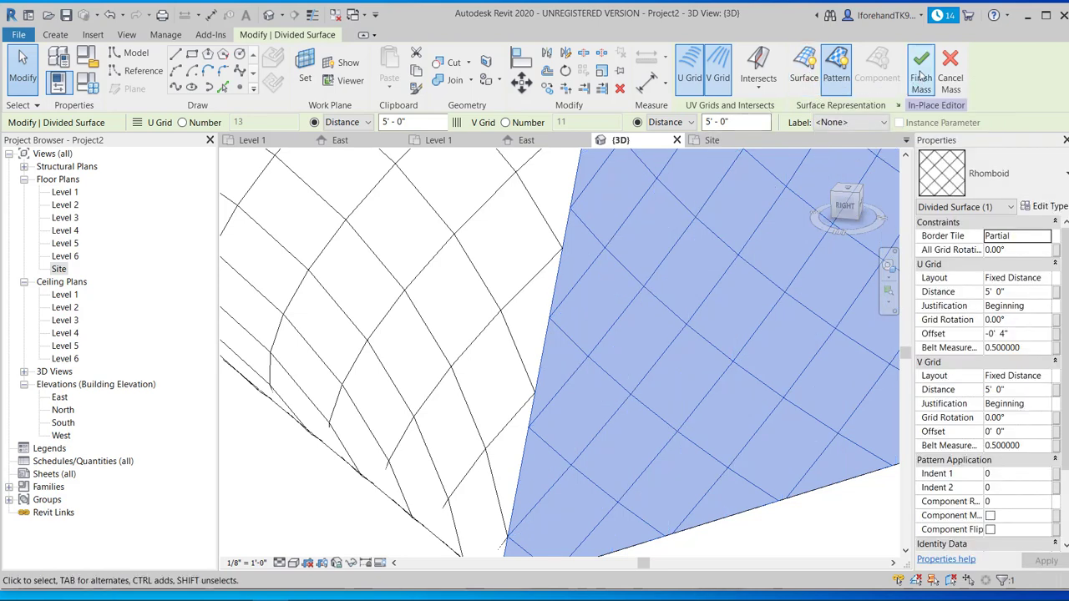
- Finish the in-place mass with its two patterned faces and deselect everything
left_click(922, 73)
key("Escape")
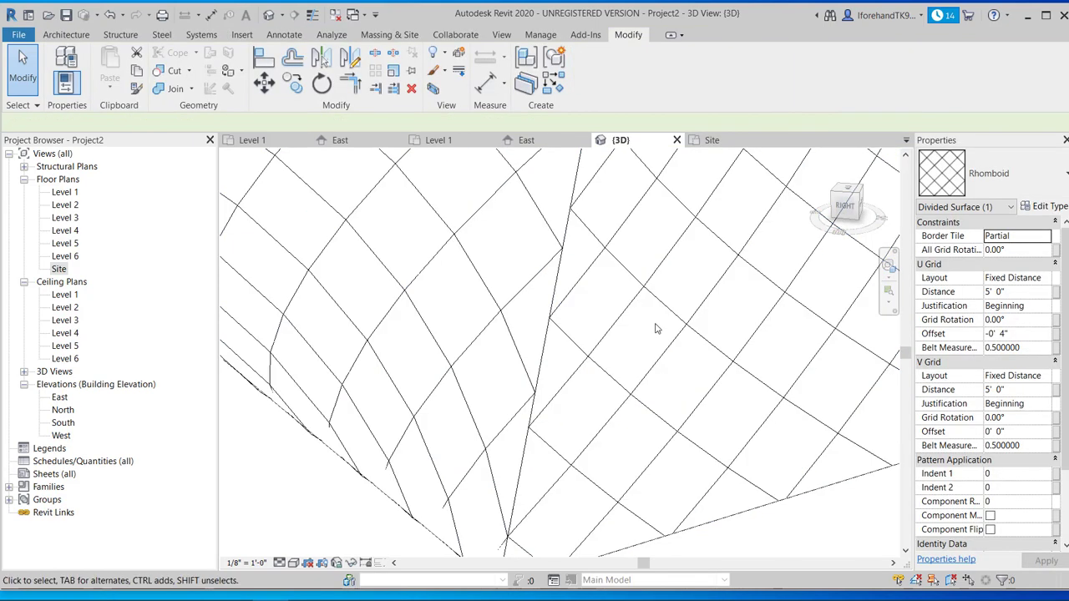
scroll(658, 325, "down", 5)
middle_click_drag(653, 320, 667, 278, "shift")
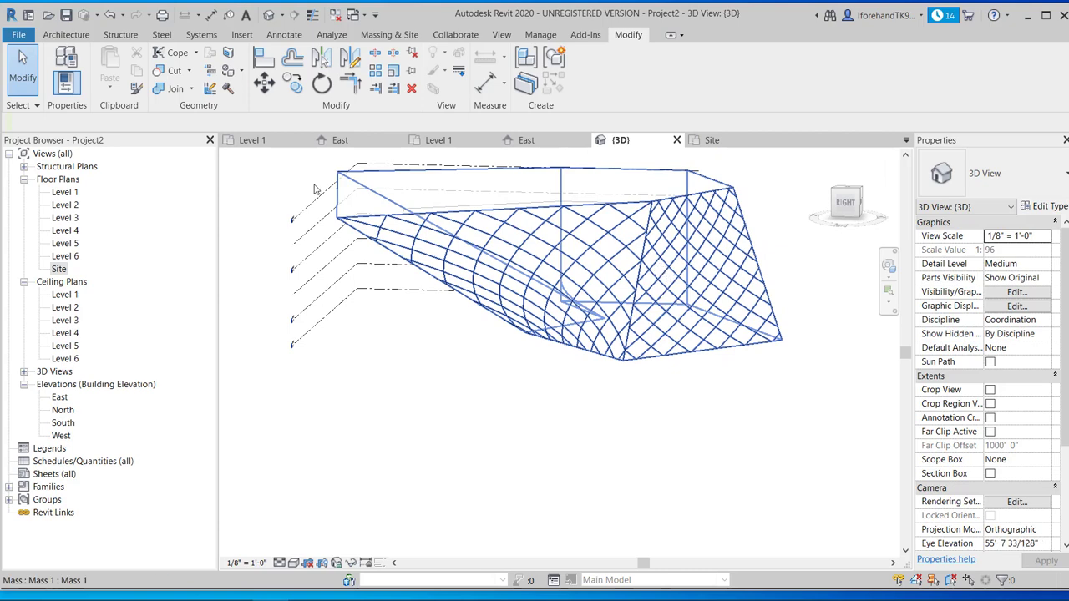
- Create a new family from the Curtain Panel Pattern Based.rft template
left_click(15, 36)
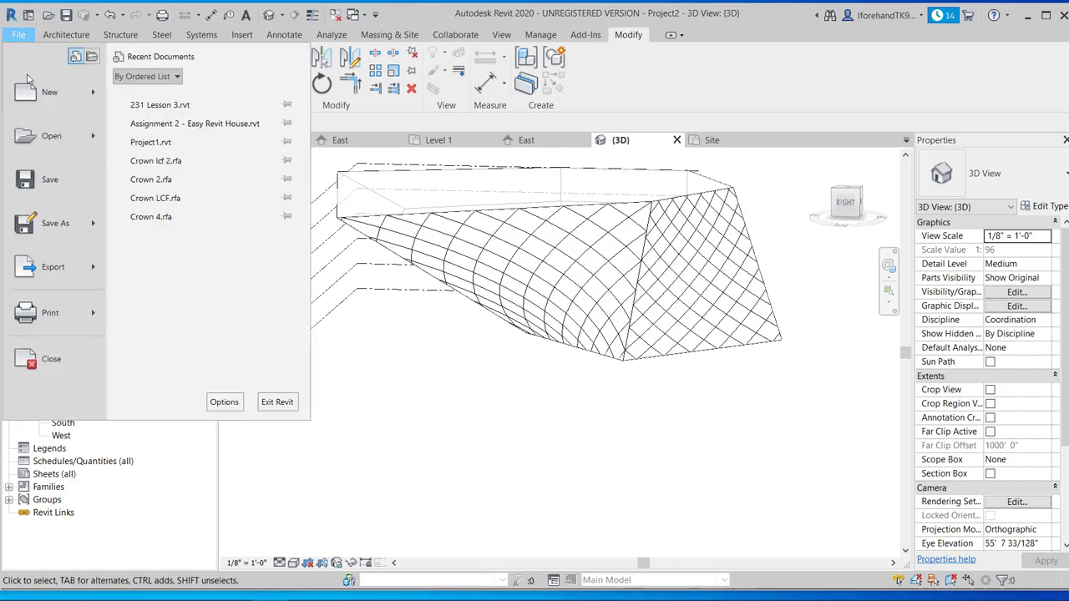
mouse_move(48, 91)
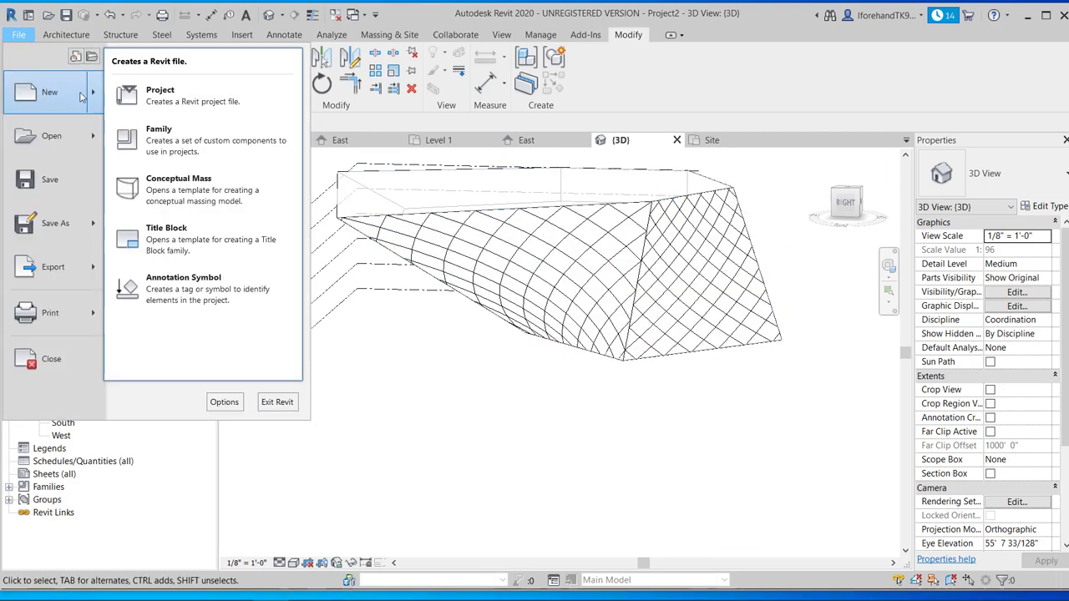
left_click(196, 142)
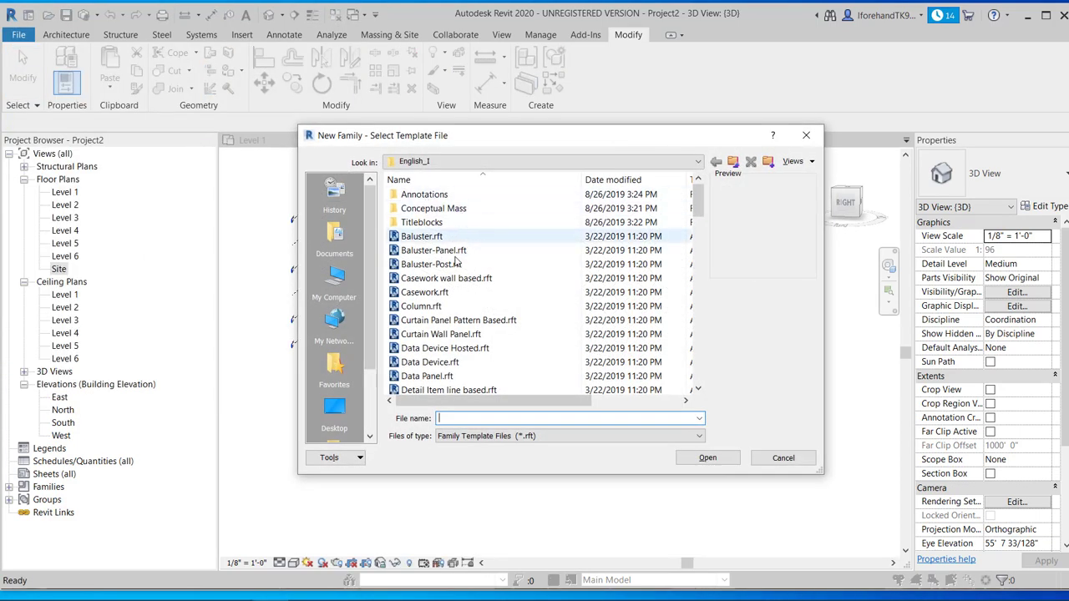
scroll(449, 276, "down", 1)
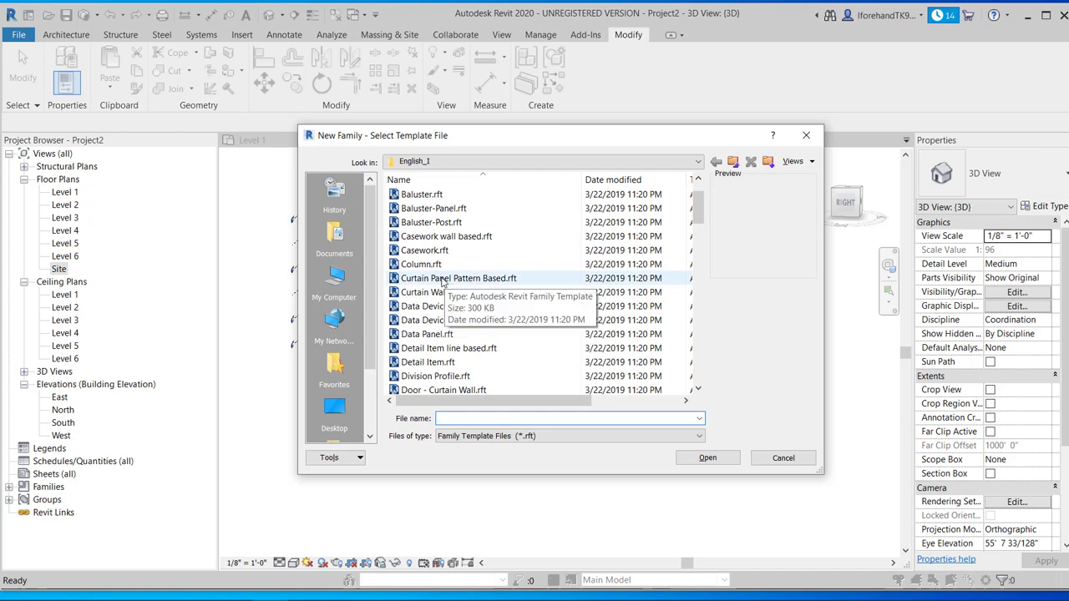
left_click(441, 281)
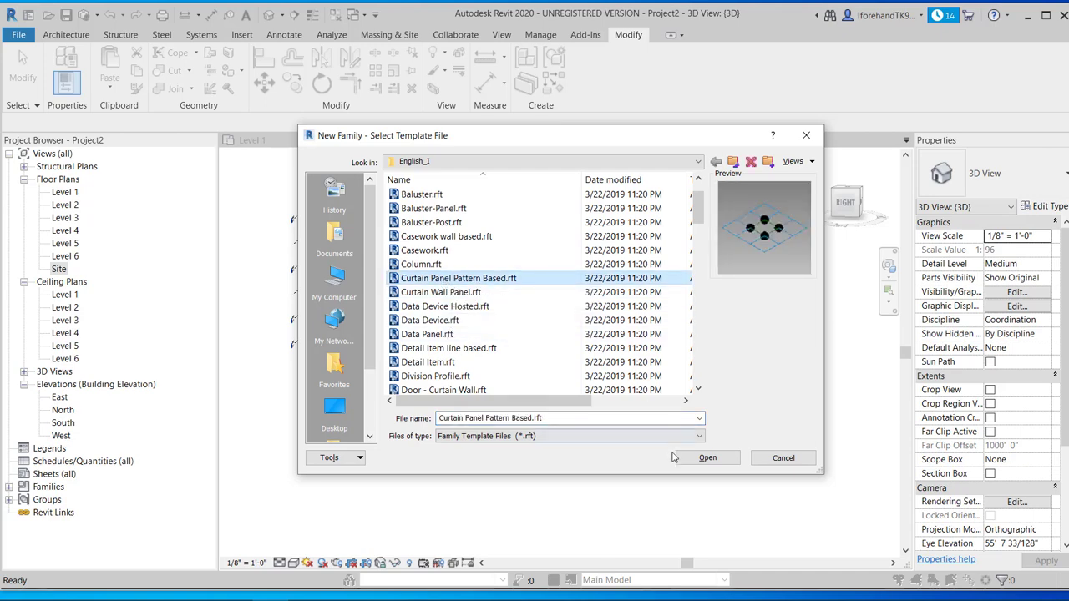
left_click(707, 459)
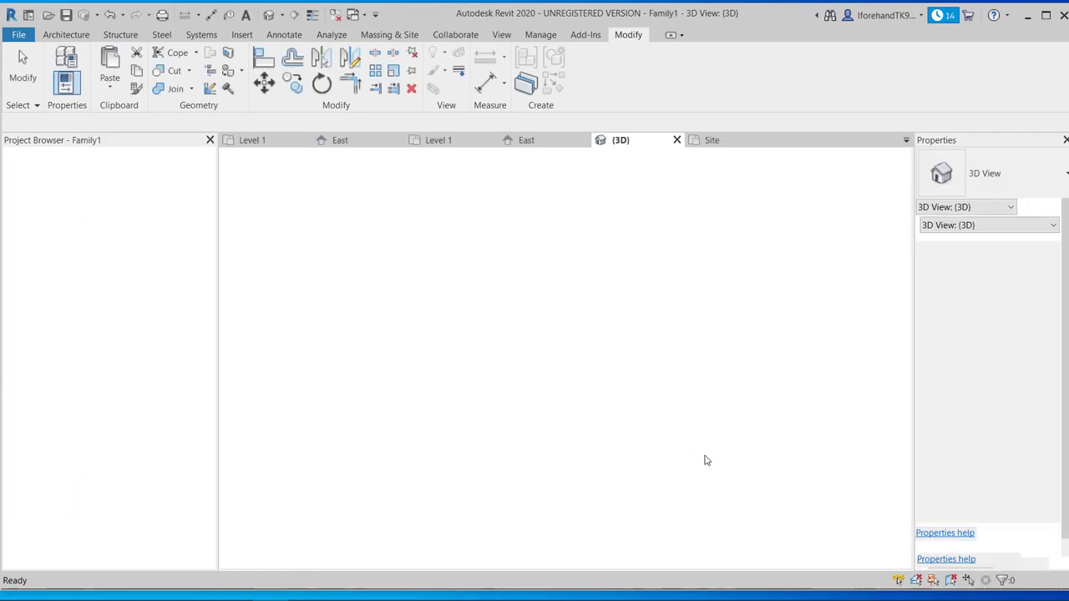
- Examine the curtain panel template's tile pattern grid, its four corner points and the reference lines joining them
scroll(589, 375, "up", 3)
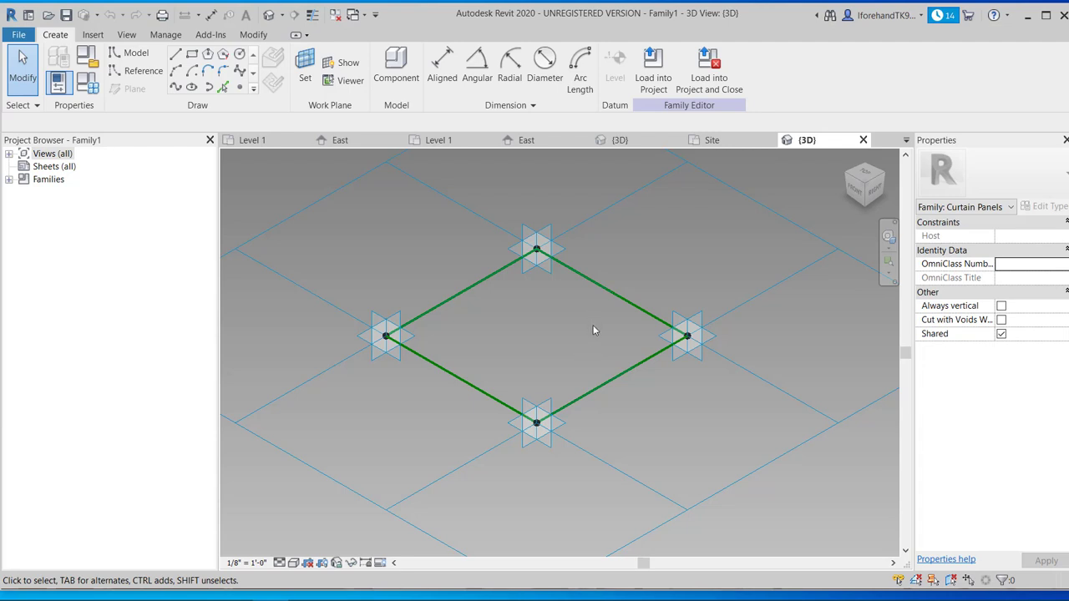
scroll(594, 331, "down", 1)
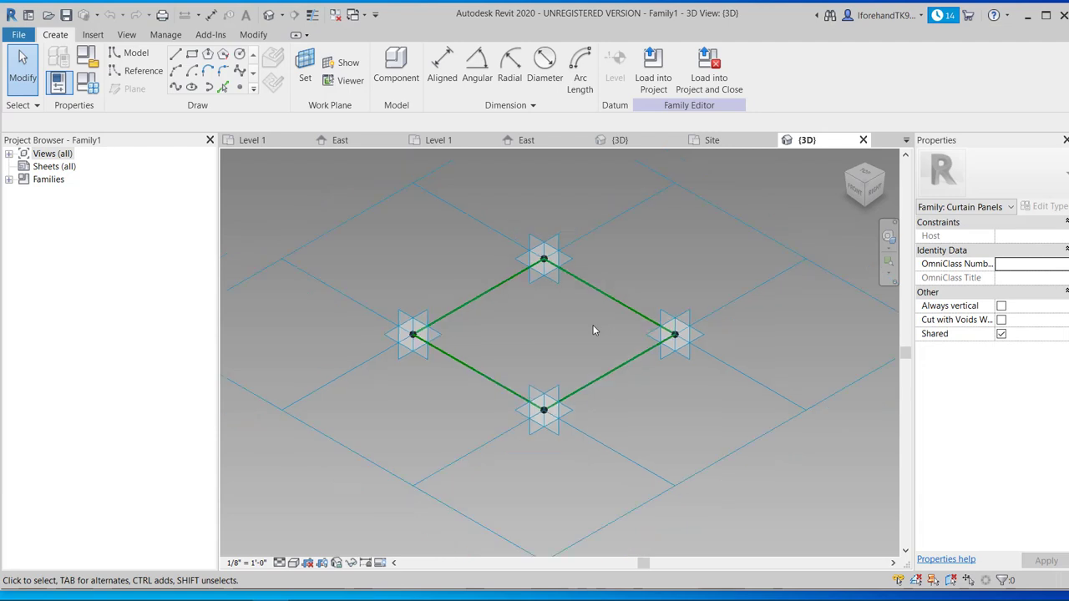
scroll(593, 331, "up", 2)
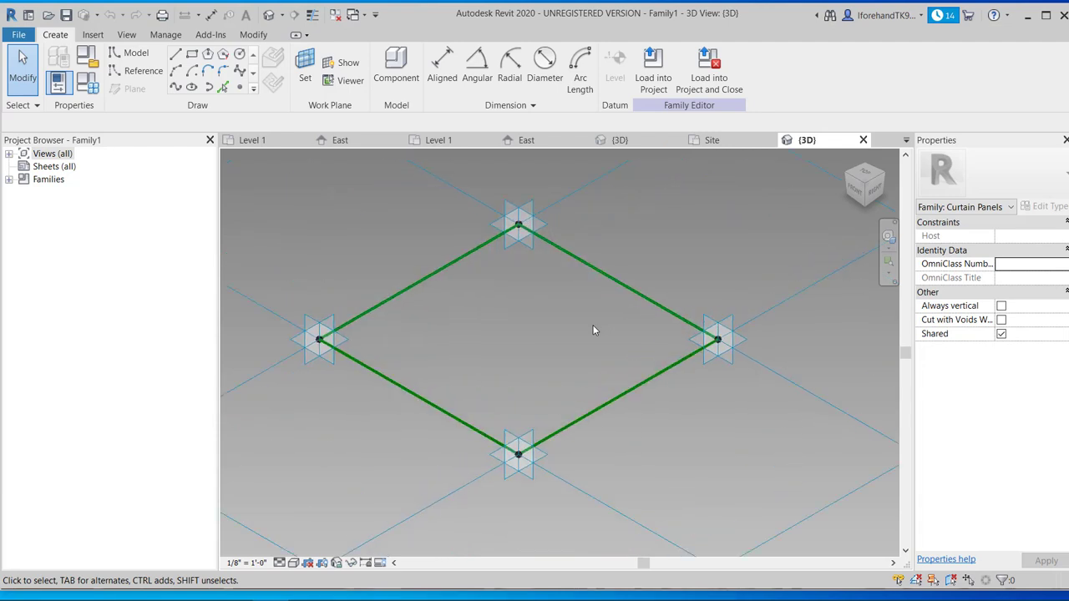
scroll(593, 330, "up", 2)
scroll(594, 330, "down", 1)
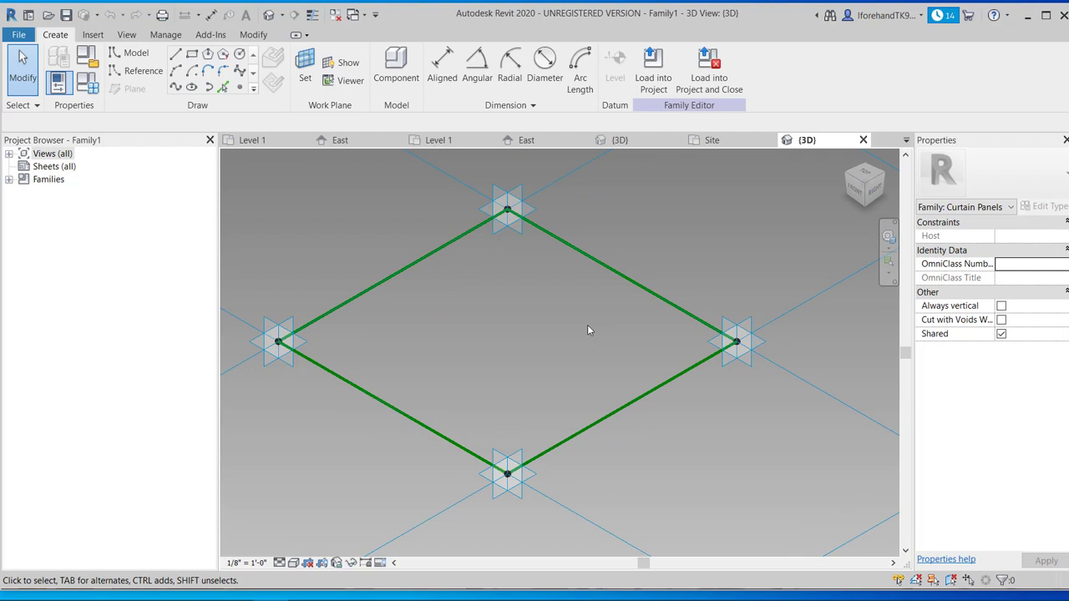
middle_click_drag(587, 329, 567, 364, "shift")
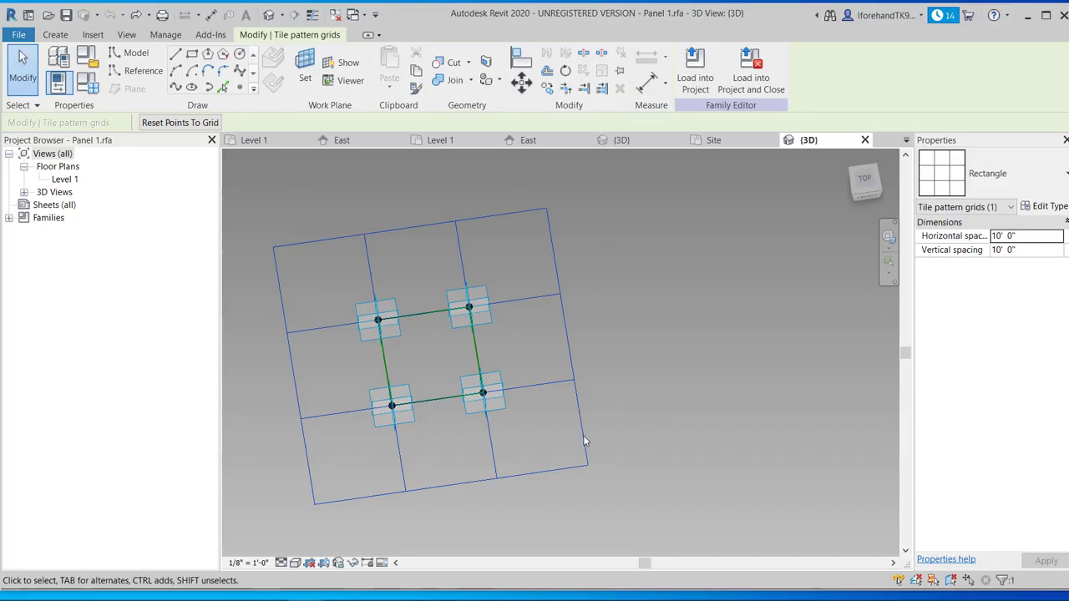
- Change the curtain panel's tile pattern grid from Rectangle to Rhomboid
left_click(391, 252)
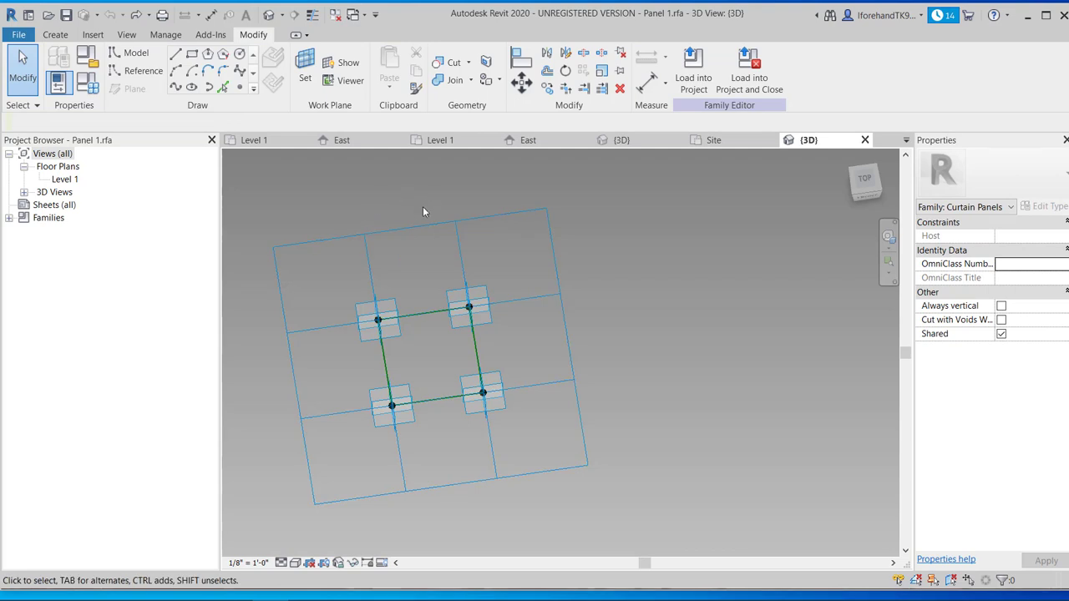
left_click(406, 228)
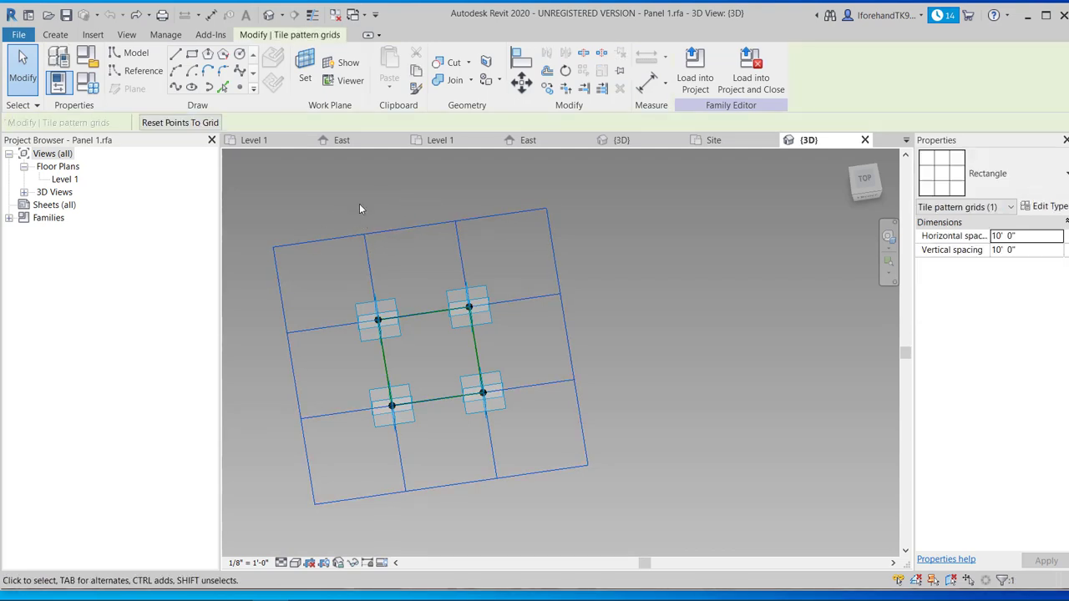
left_click(1018, 182)
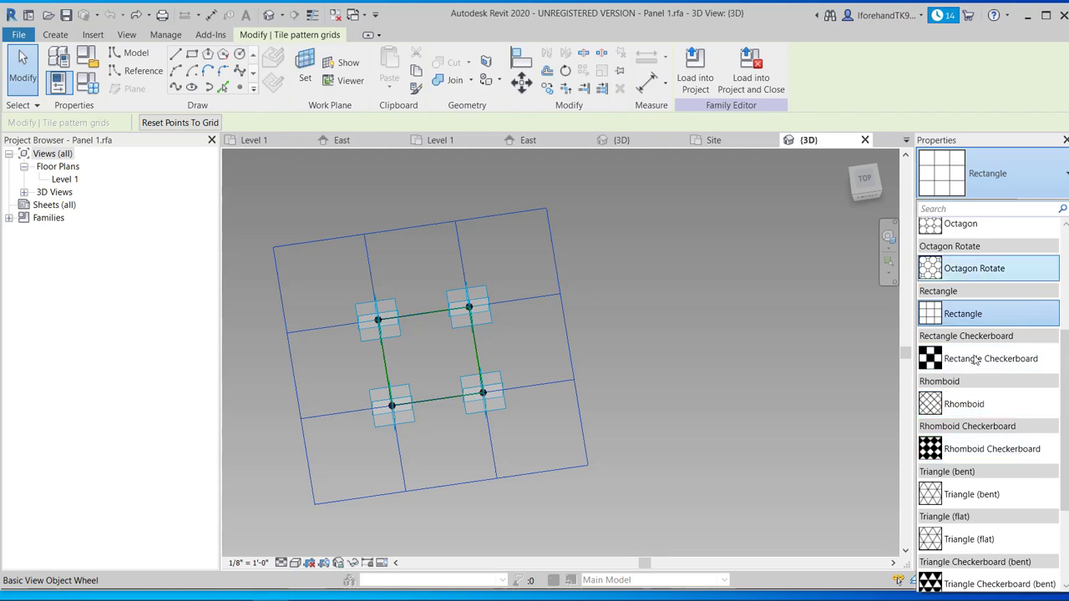
left_click(982, 405)
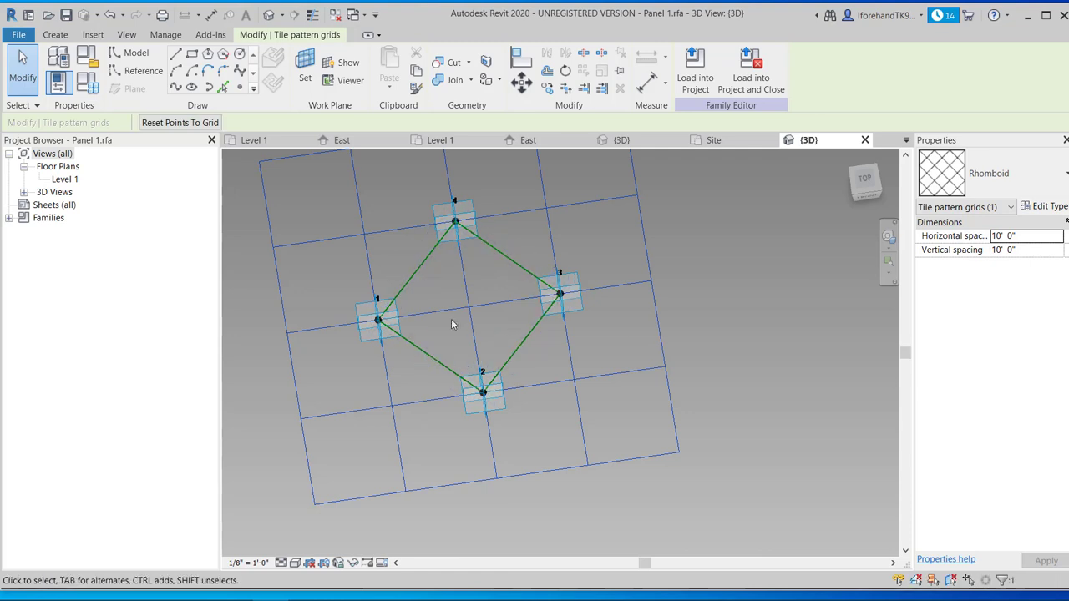
- Create a solid extruded form from the chain of four reference lines around the rhomboid tile
key("Tab")
left_click(424, 253)
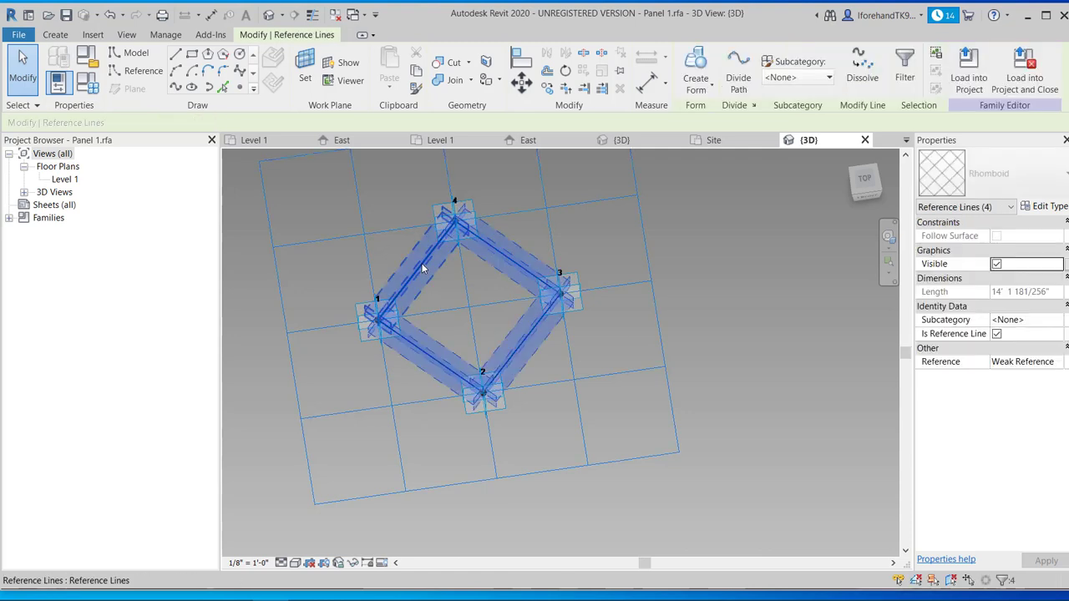
left_click(695, 66)
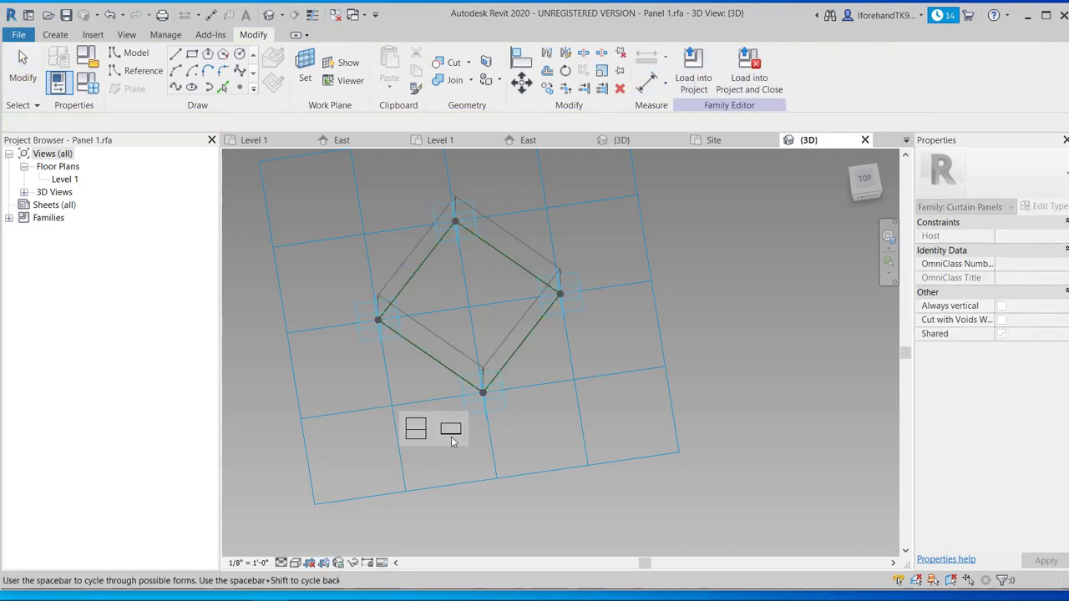
left_click(422, 443)
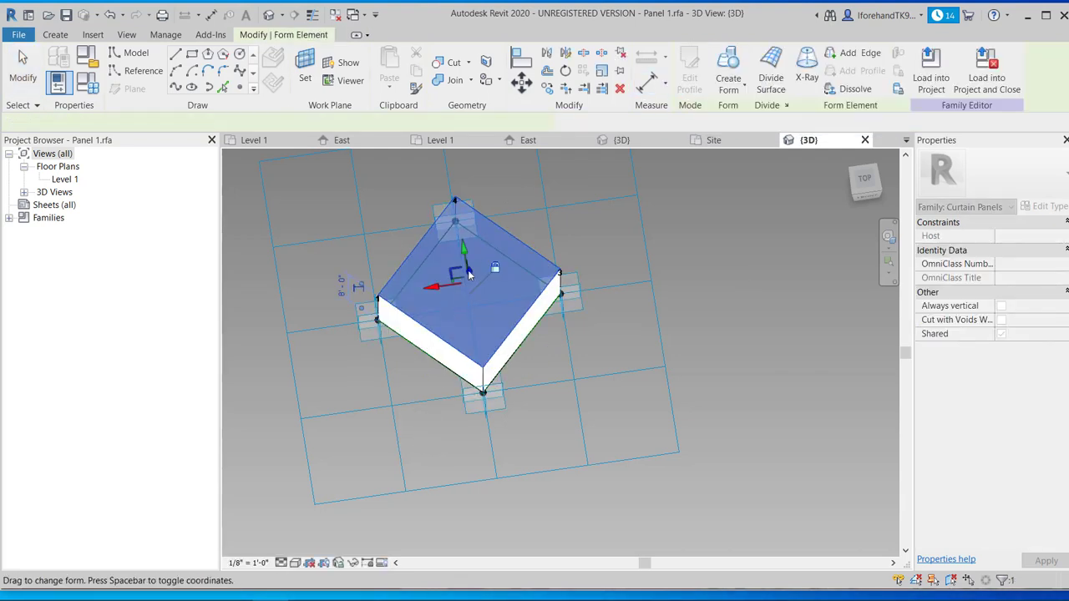
- Set the panel form's Positive Offset to 0' 4" and check its thickness along the edges
left_click_drag(463, 247, 472, 305)
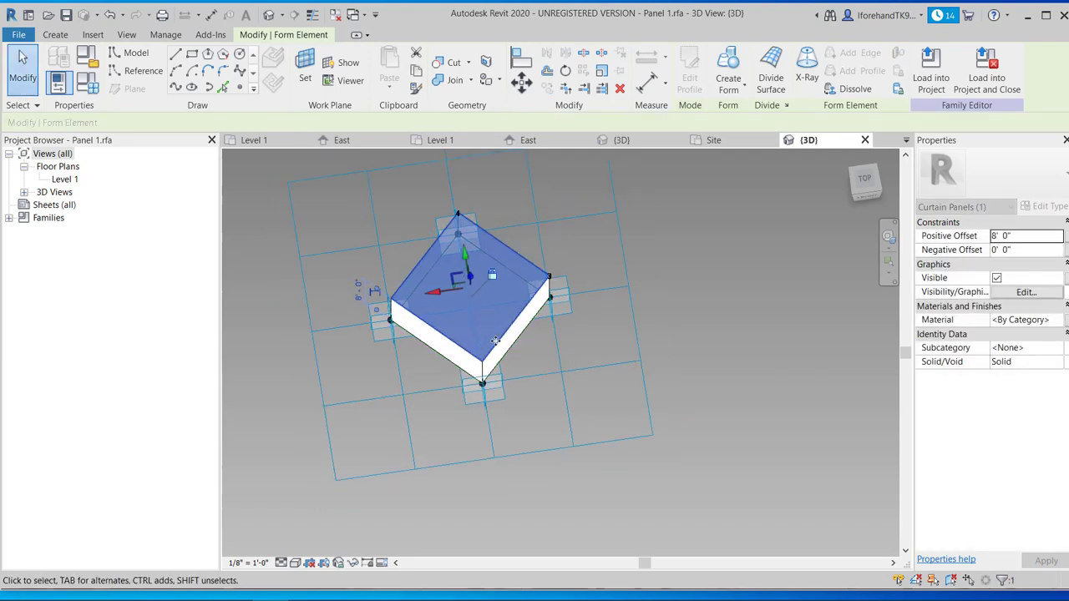
left_click(1021, 235)
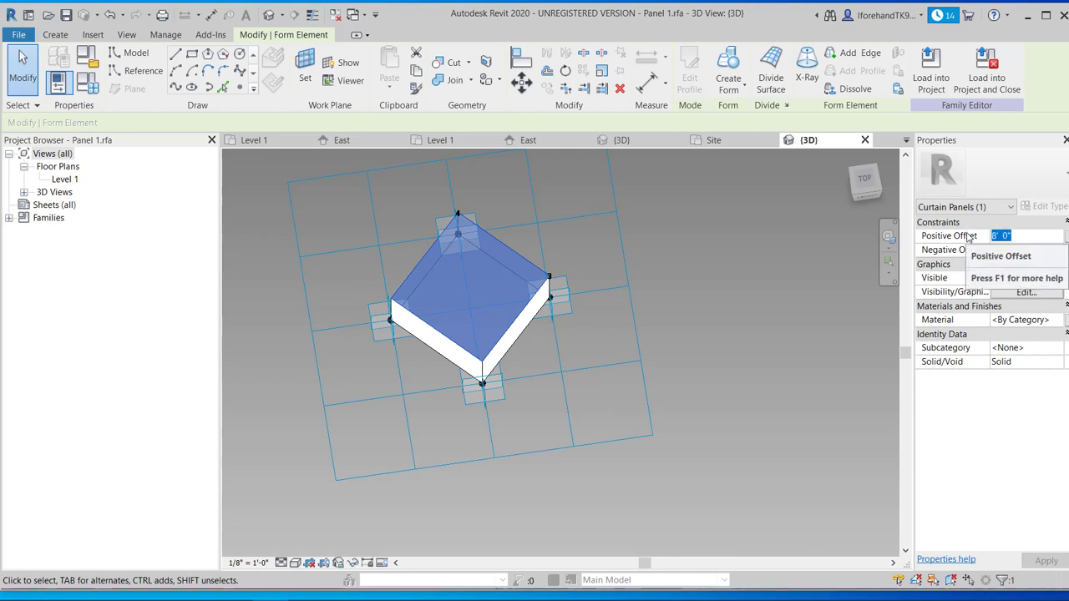
left_click(968, 237)
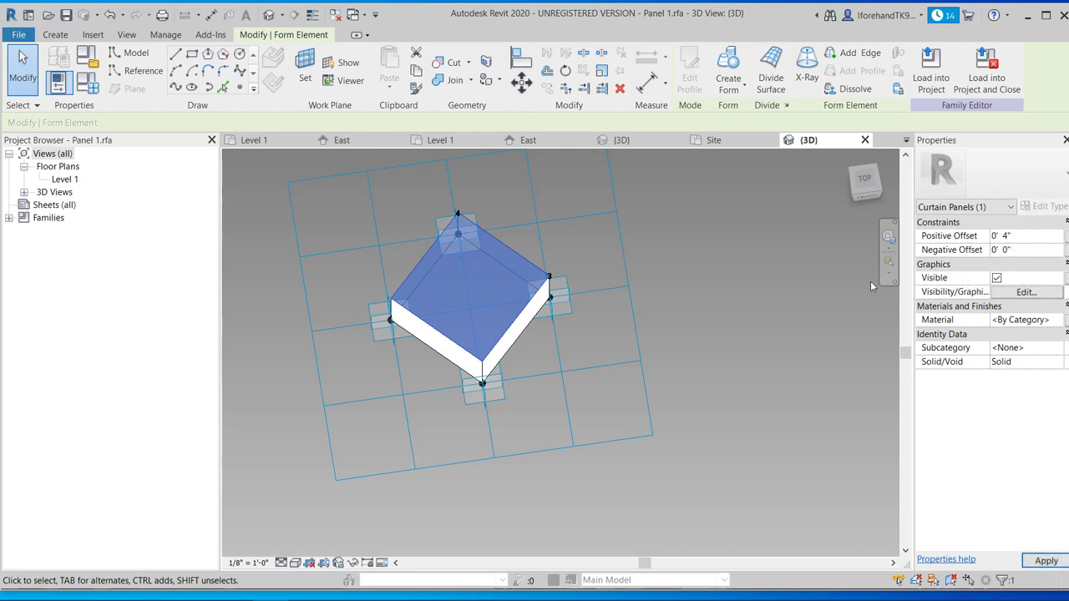
scroll(493, 326, "up", 3)
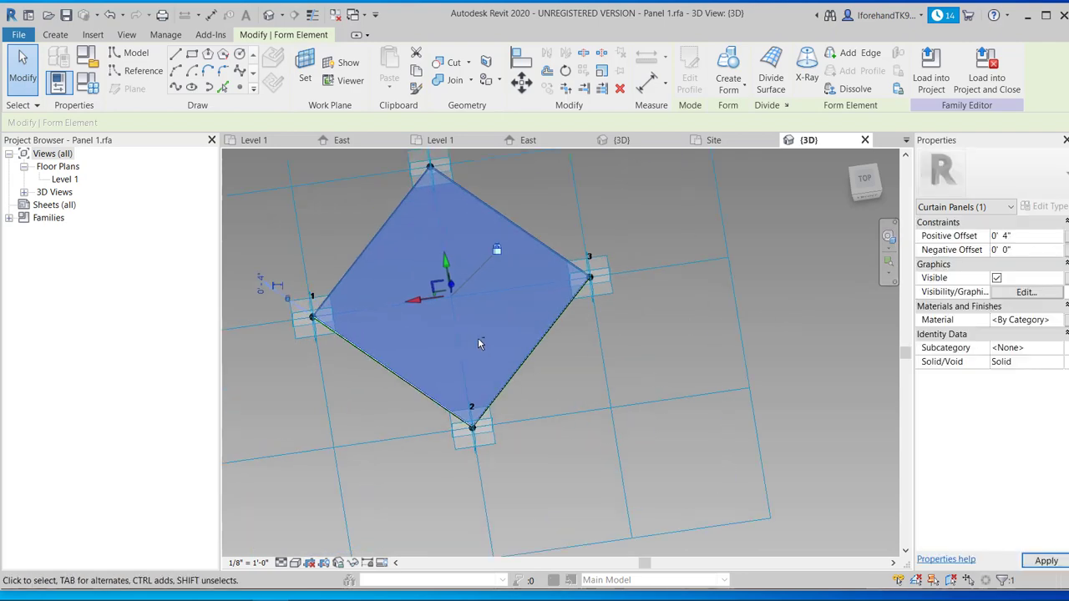
middle_click_drag(479, 342, 503, 171, "shift")
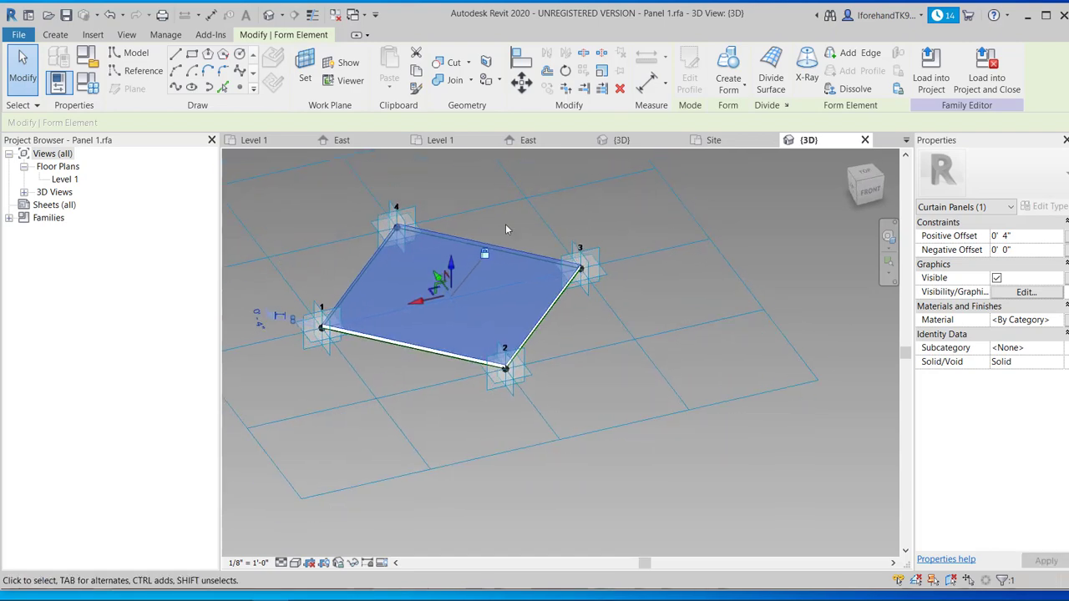
middle_click_drag(436, 216, 435, 334, "shift")
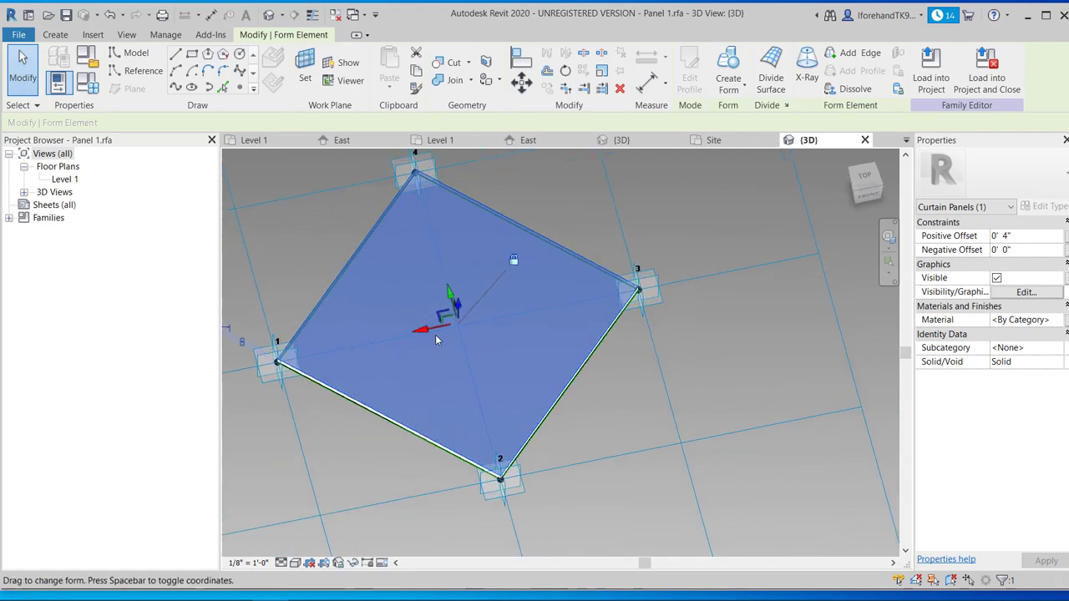
- Load the Panel 1 family into Panel Tower.rvt, overwriting the existing version and its parameter values
left_click(929, 74)
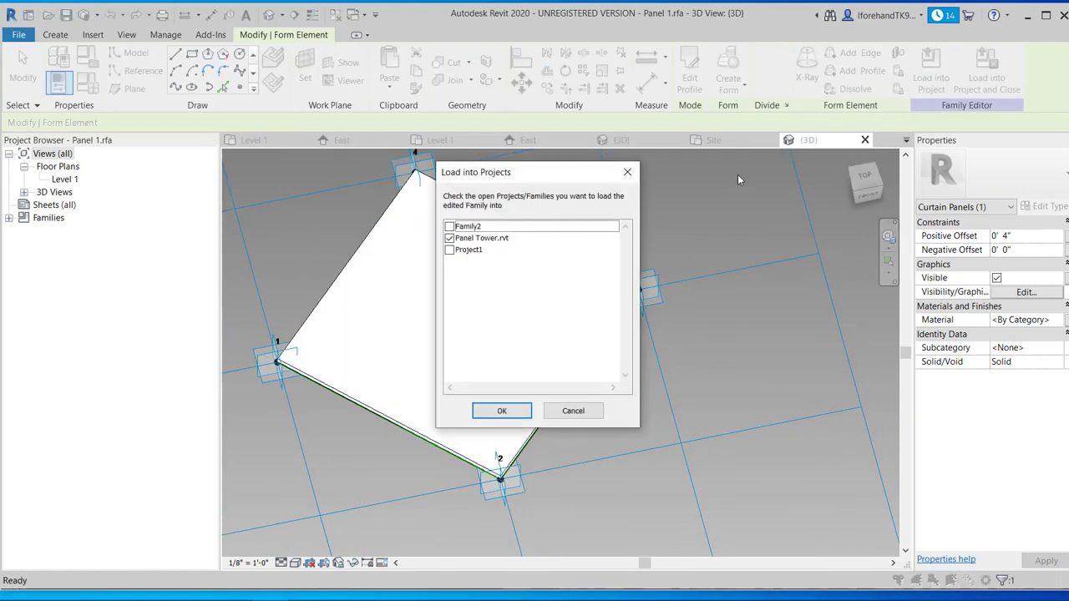
left_click(502, 416)
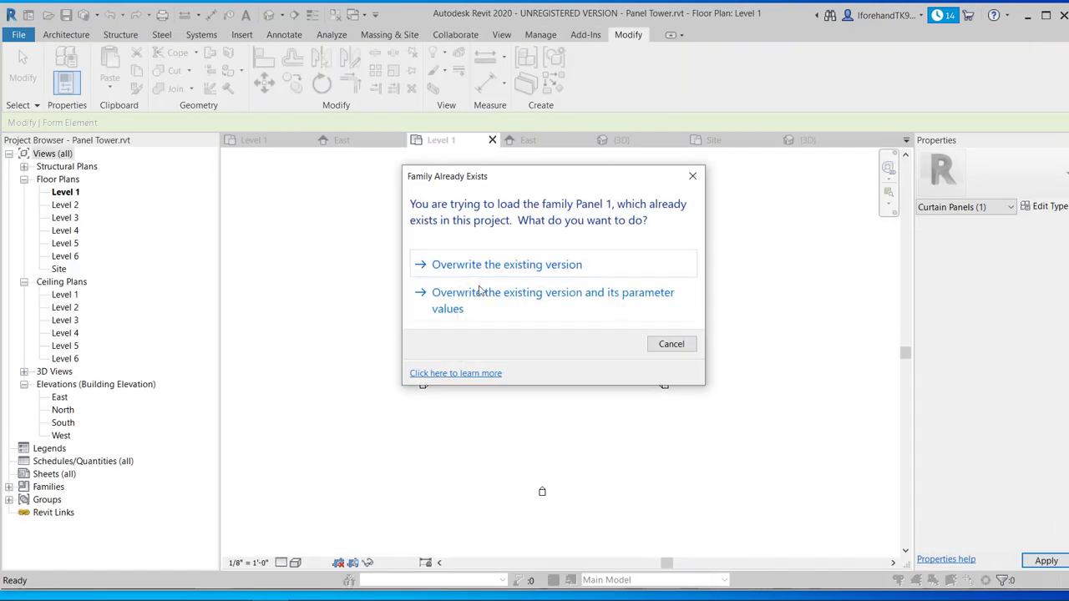
left_click(474, 307)
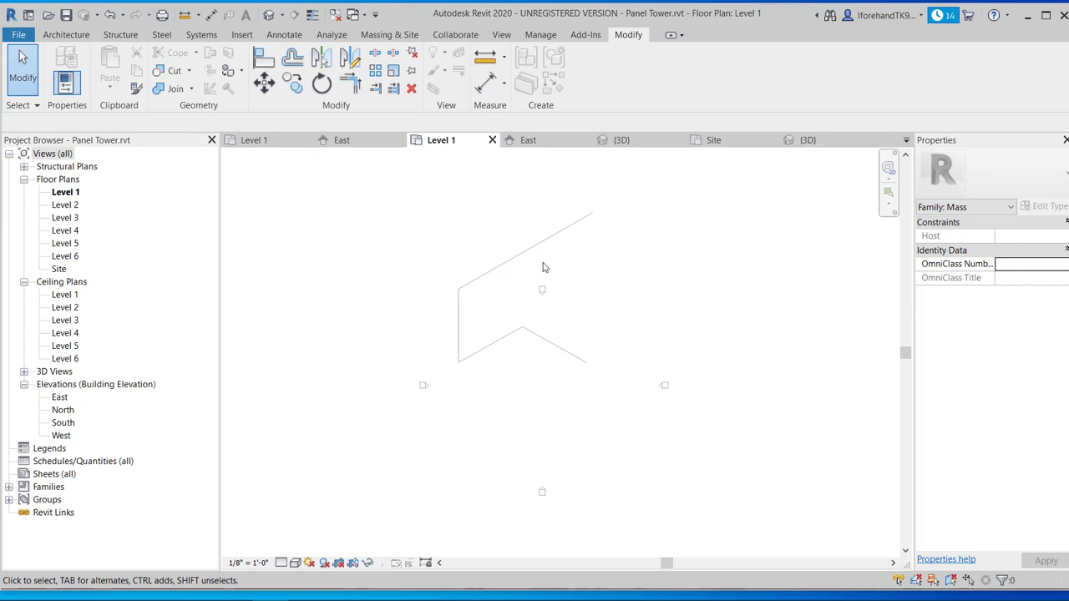
- Apply the Panel 1 component to the large Rhomboid-patterned face of the mass in 3D and check the panel edges up close
scroll(544, 269, "down", 2)
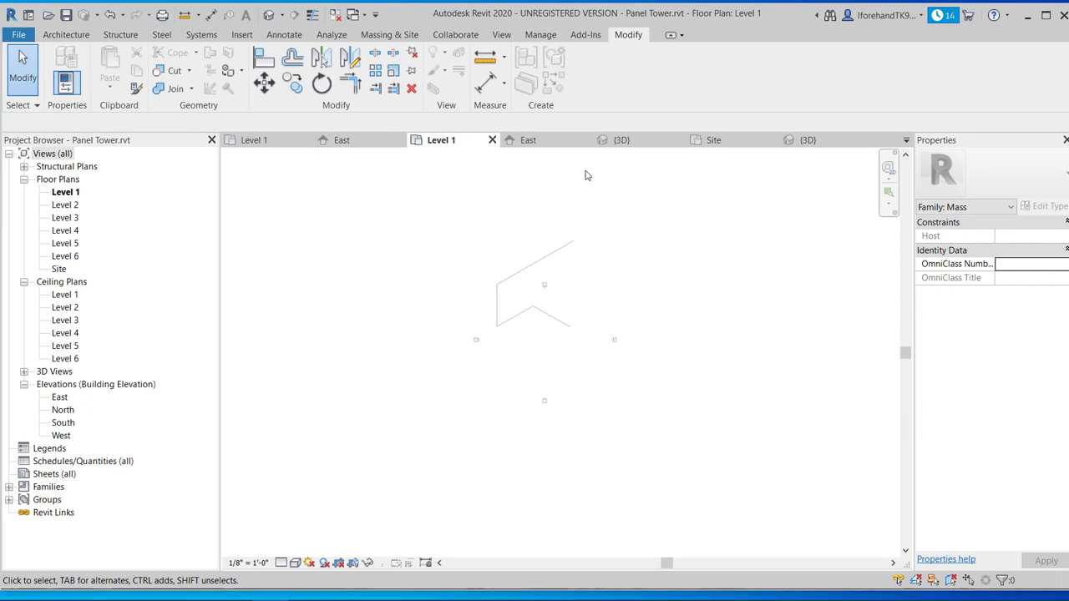
left_click(632, 142)
scroll(587, 286, "up", 2)
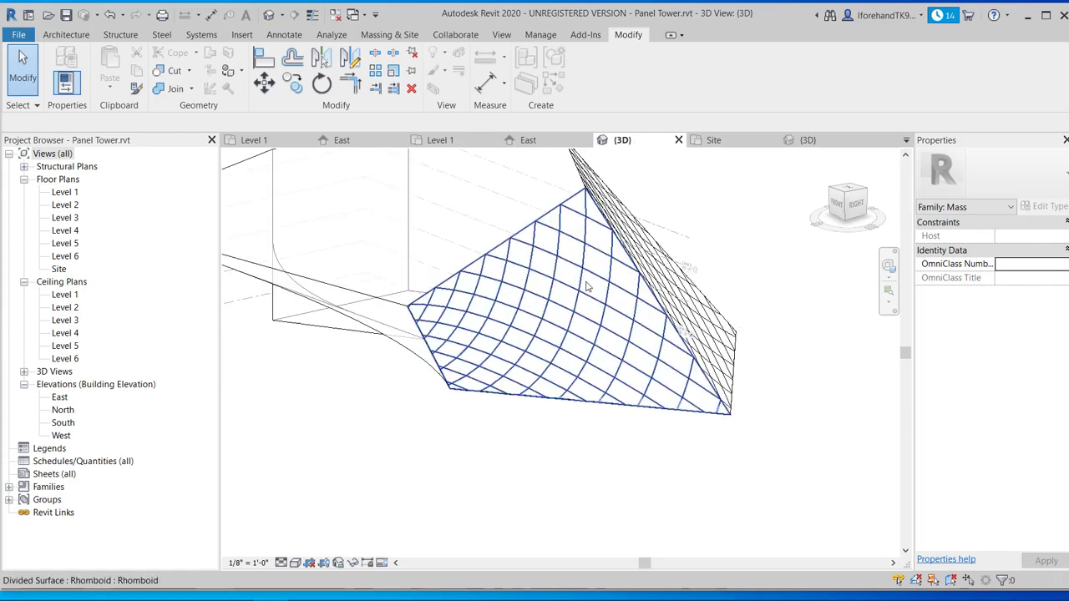
left_click(586, 287)
middle_click_drag(588, 288, 538, 310, "shift")
left_click(991, 167)
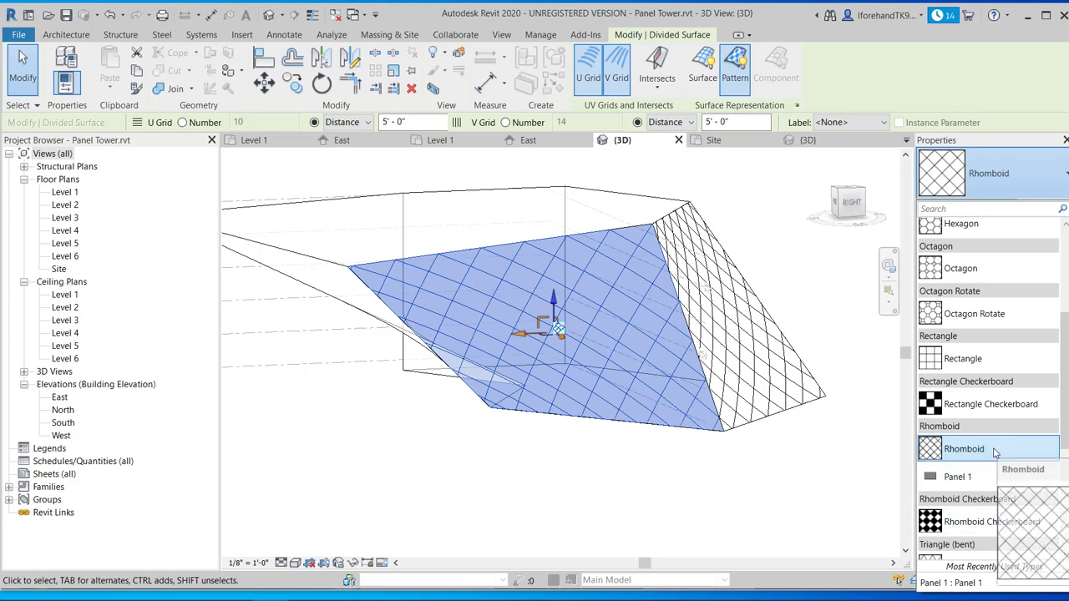
left_click(967, 479)
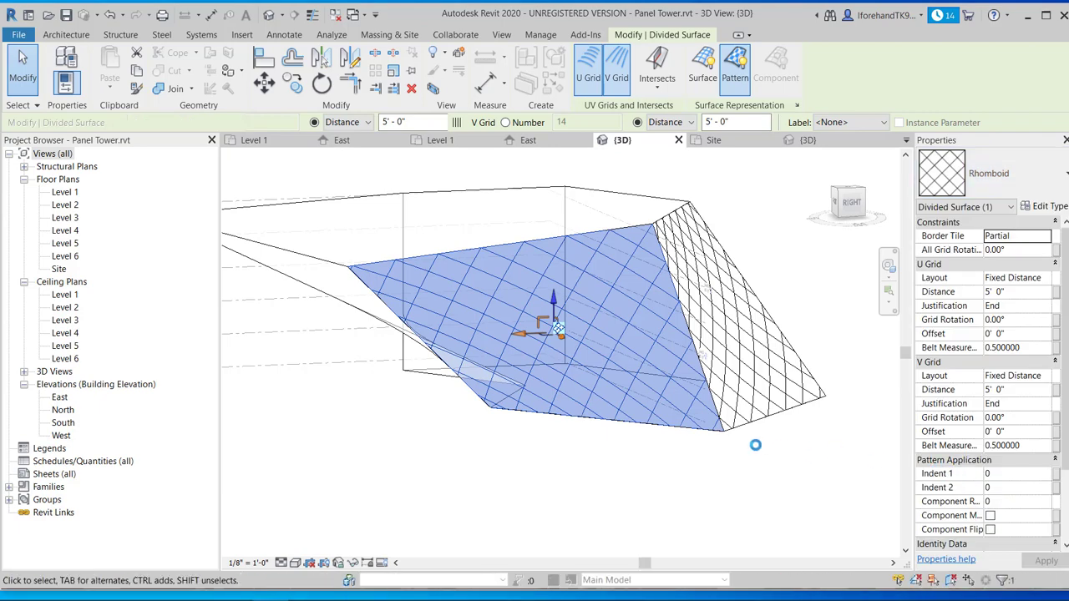
left_click(547, 477)
scroll(585, 248, "up", 5)
middle_click_drag(585, 247, 534, 473, "shift")
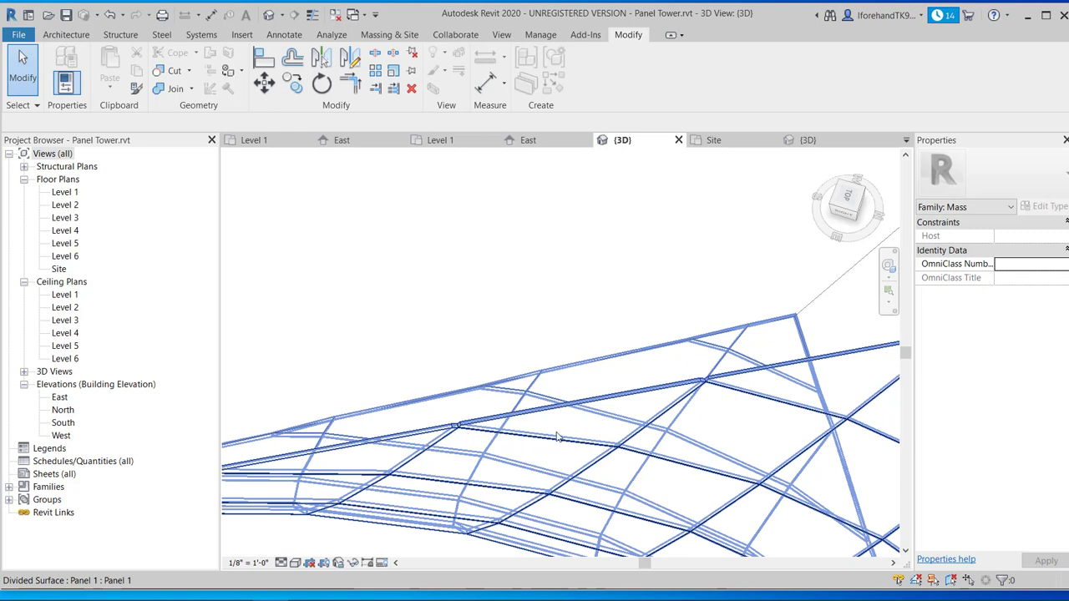
middle_click_drag(764, 381, 766, 346, "shift")
scroll(766, 344, "up", 6)
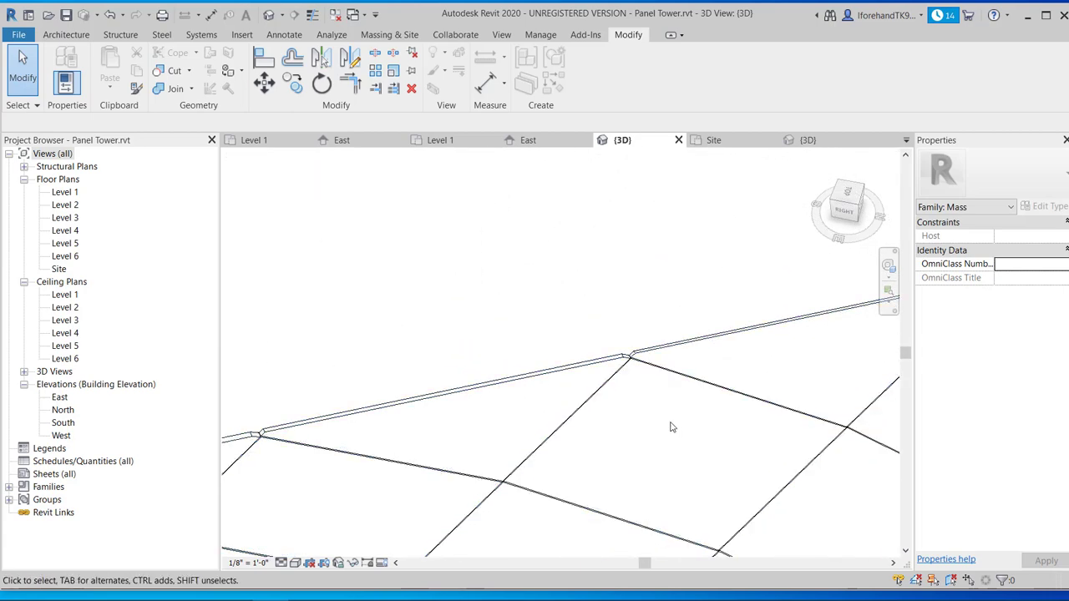
- Examine the Panel 1 family's corner placement points and how the form's edges sit on the reference lines
left_click(818, 141)
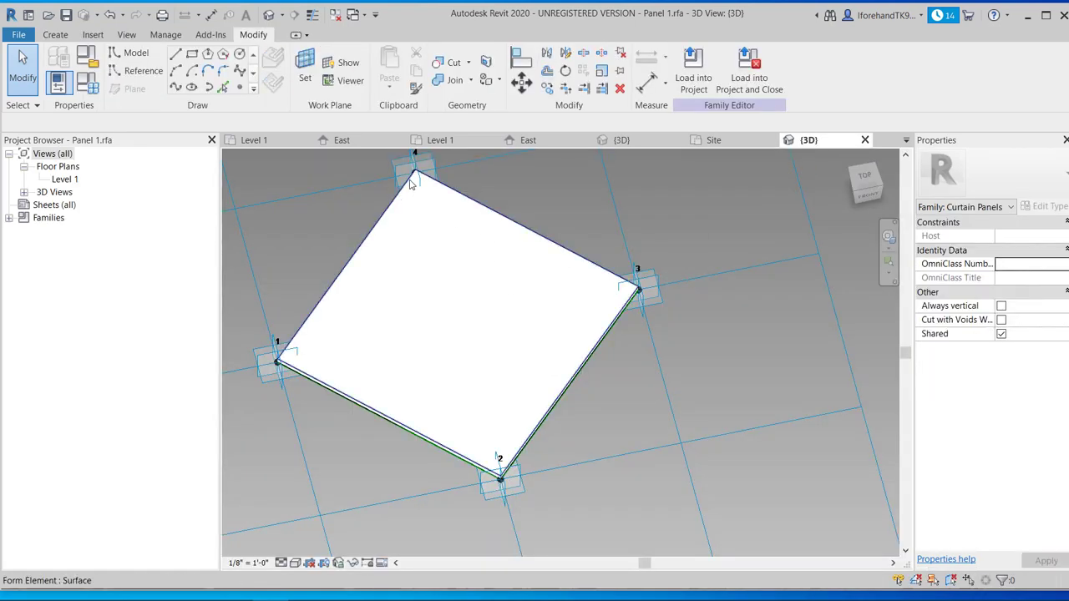
scroll(430, 177, "up", 5)
scroll(443, 194, "down", 5)
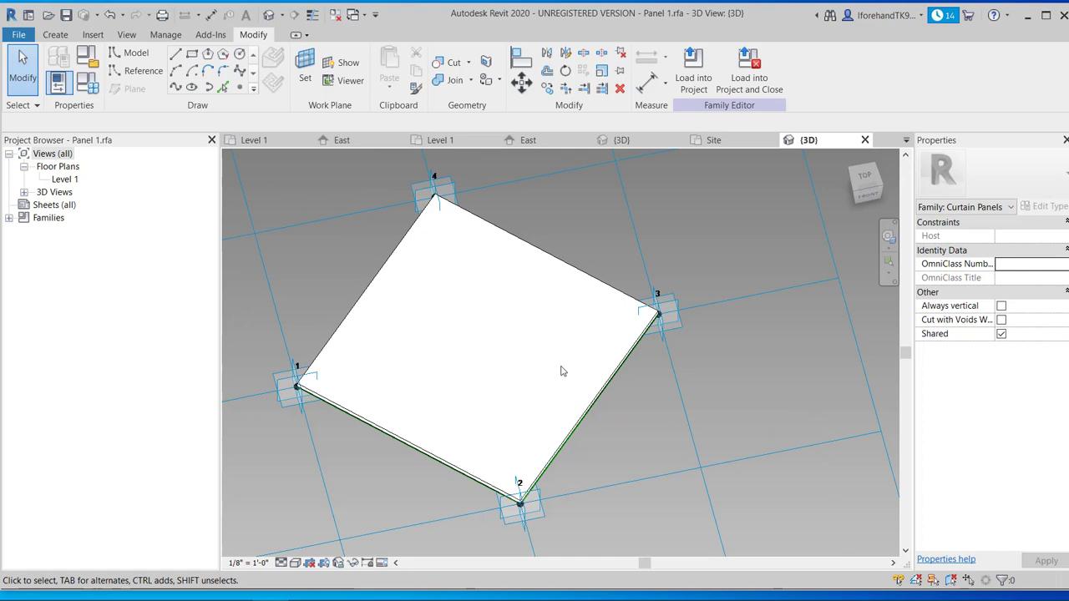
middle_click_drag(444, 393, 324, 261, "shift")
scroll(350, 242, "up", 5)
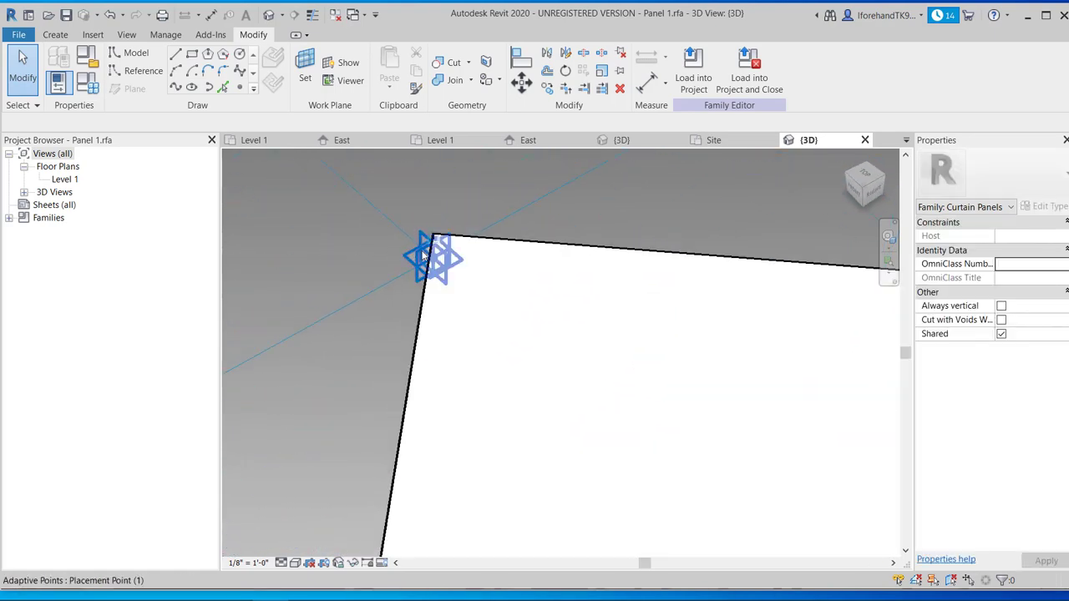
scroll(422, 256, "down", 6)
key("Tab")
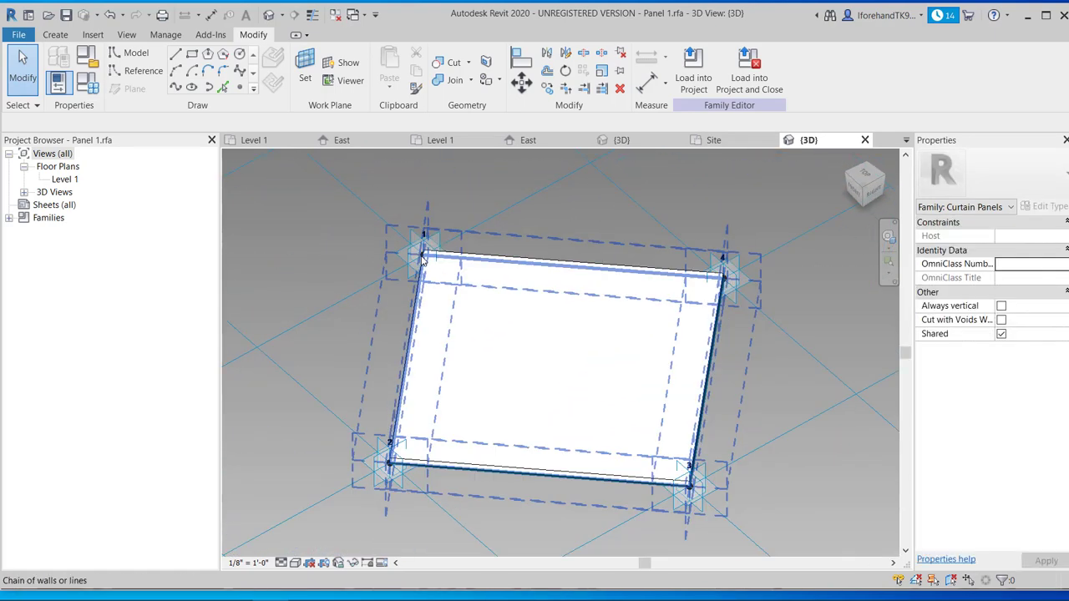
scroll(421, 260, "up", 3)
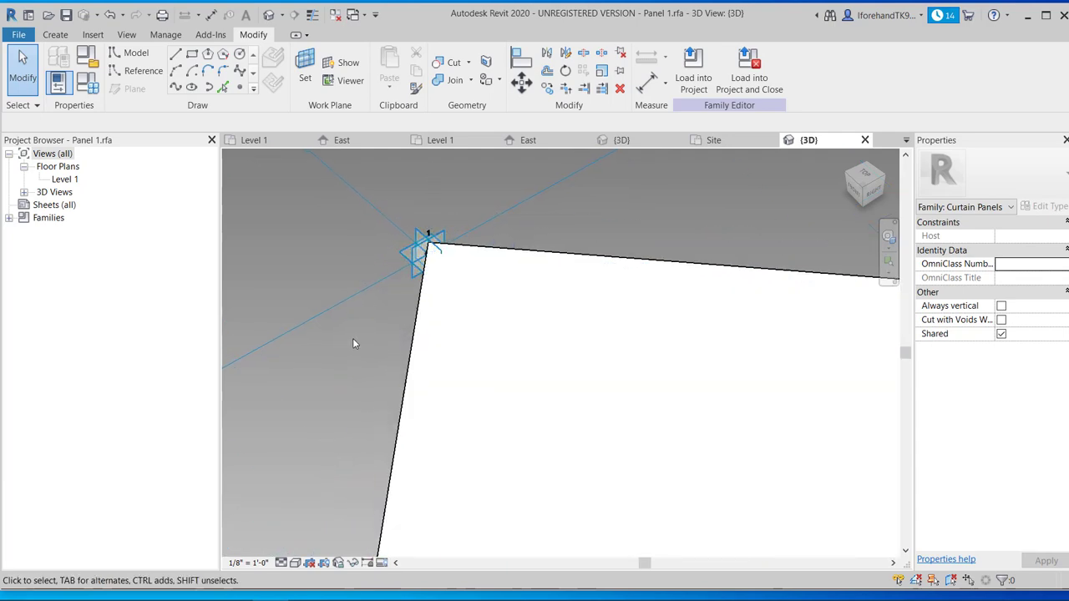
middle_click_drag(352, 338, 472, 353, "shift")
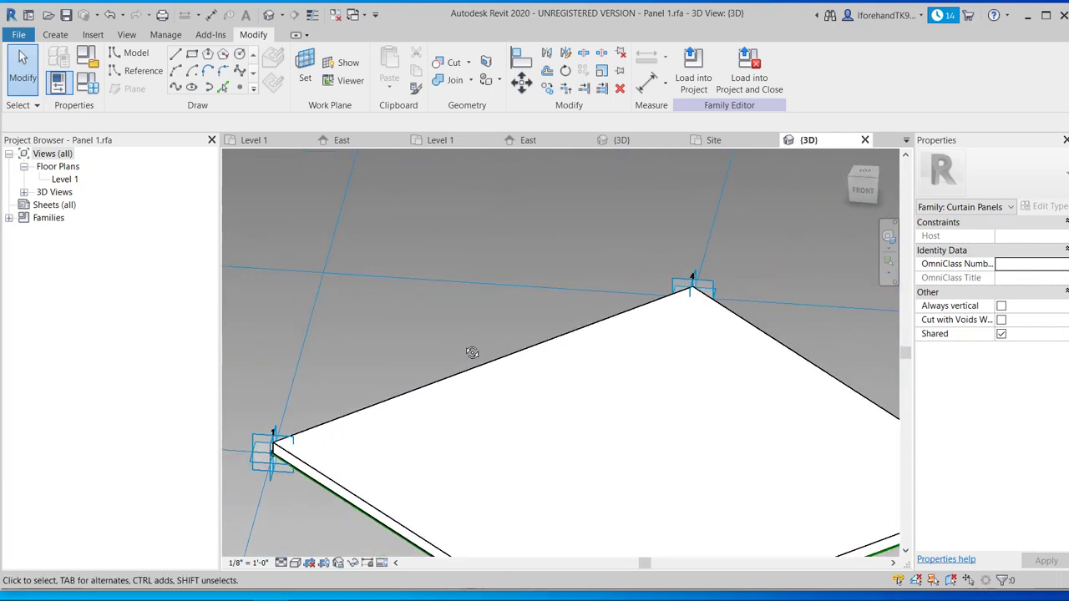
scroll(256, 465, "up", 1)
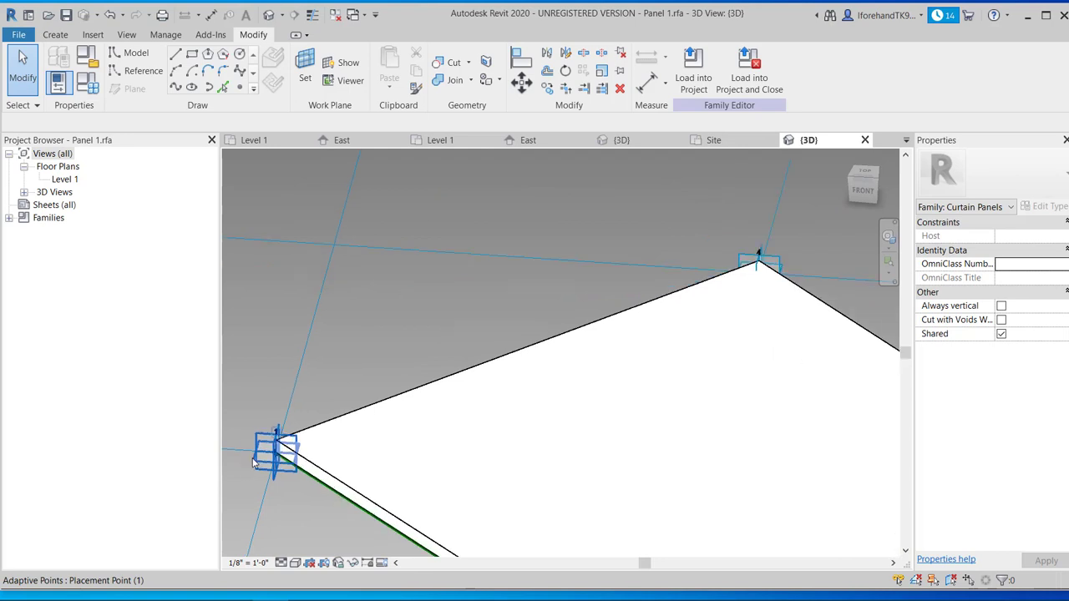
scroll(257, 465, "down", 1)
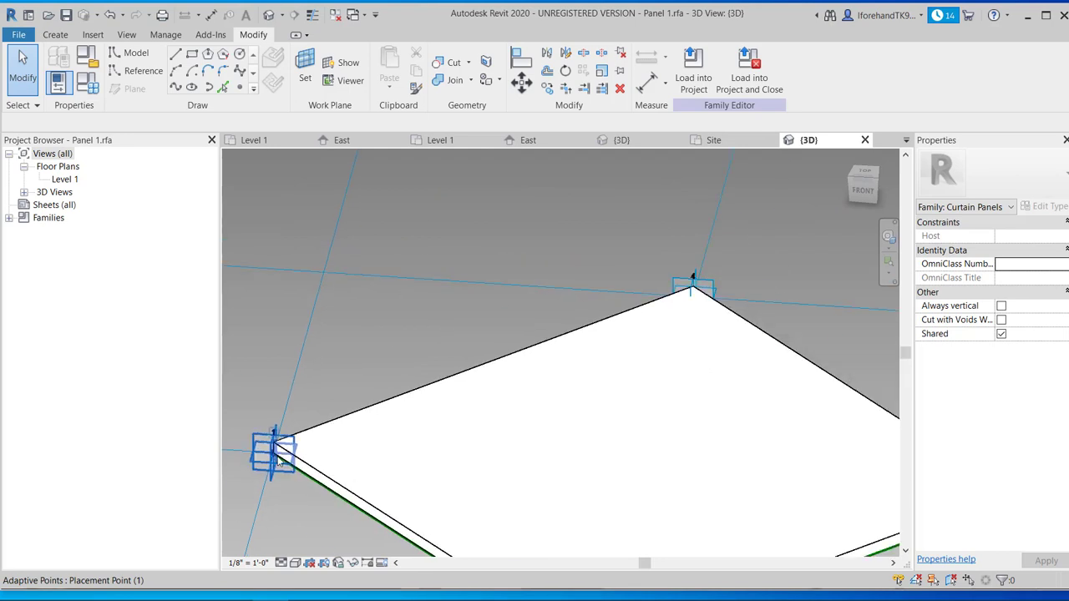
- Try to temporarily hide or isolate the panel form in the family's 3D view
left_click(512, 358)
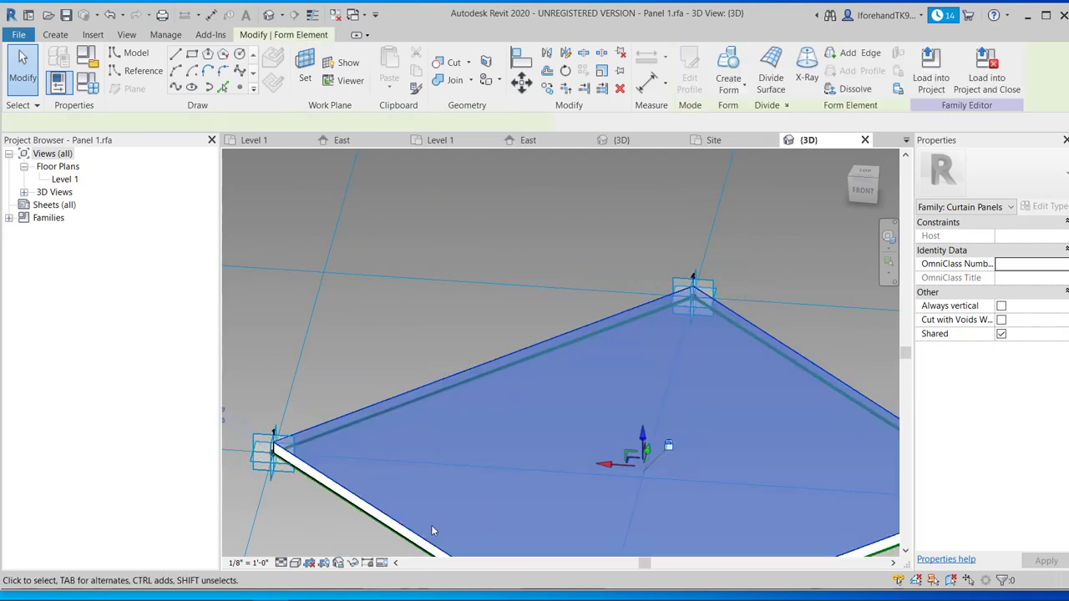
left_click(353, 563)
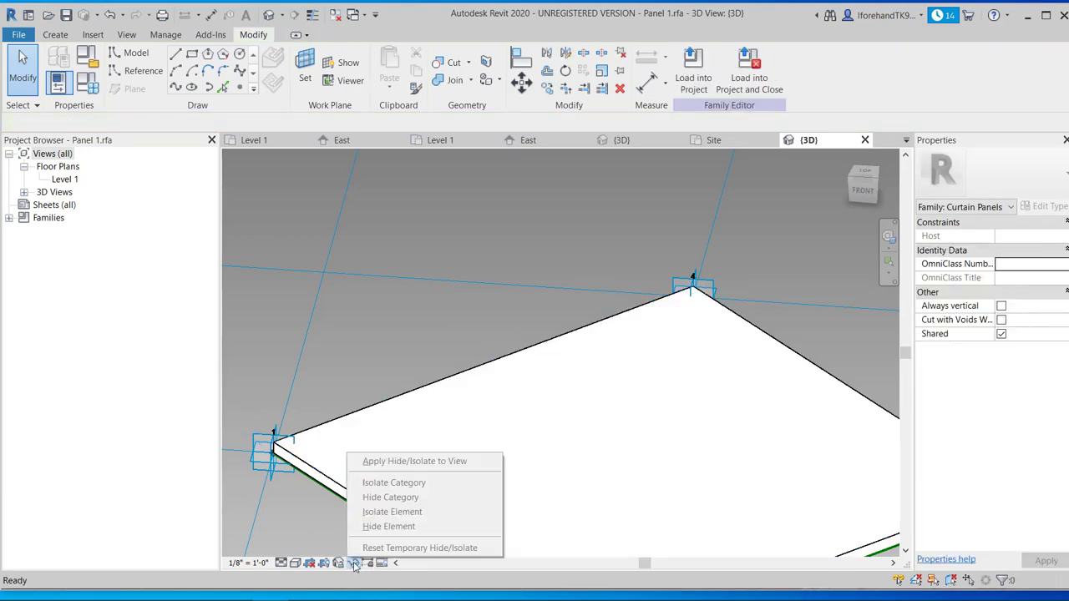
left_click(341, 486)
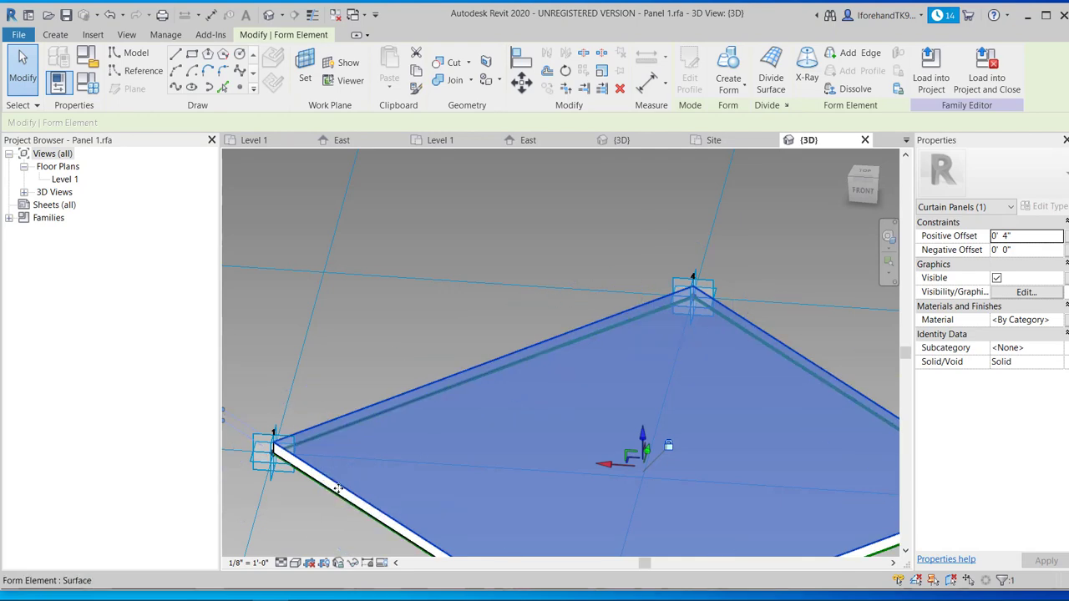
left_click(352, 563)
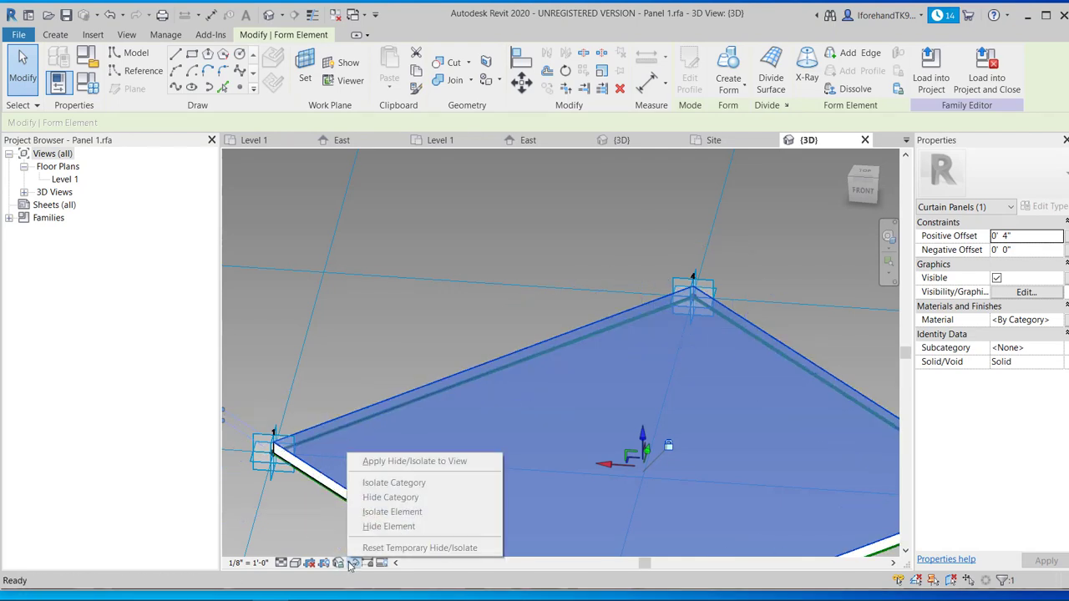
left_click(282, 494)
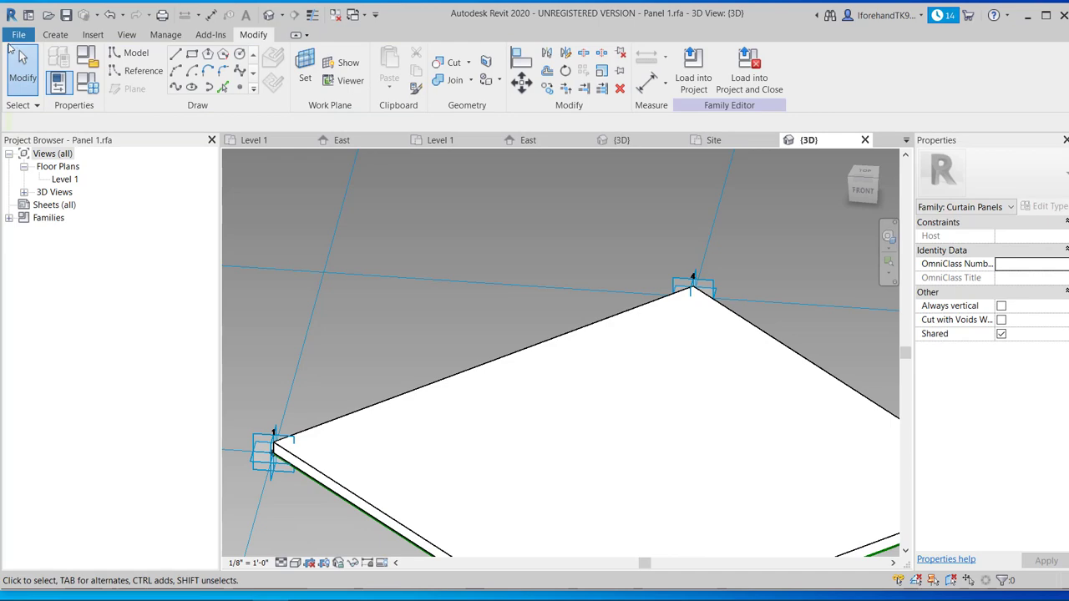
- Examine placement point 1 of the panel up close and how the form's corner and edges meet it
scroll(352, 305, "down", 3)
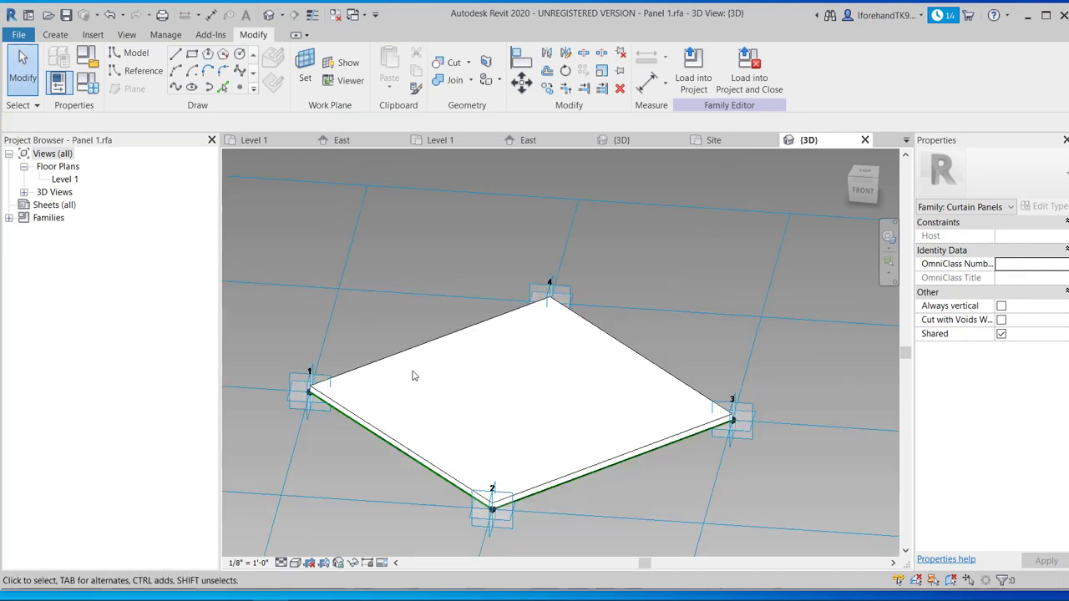
middle_click_drag(451, 406, 493, 416)
scroll(351, 370, "up", 5)
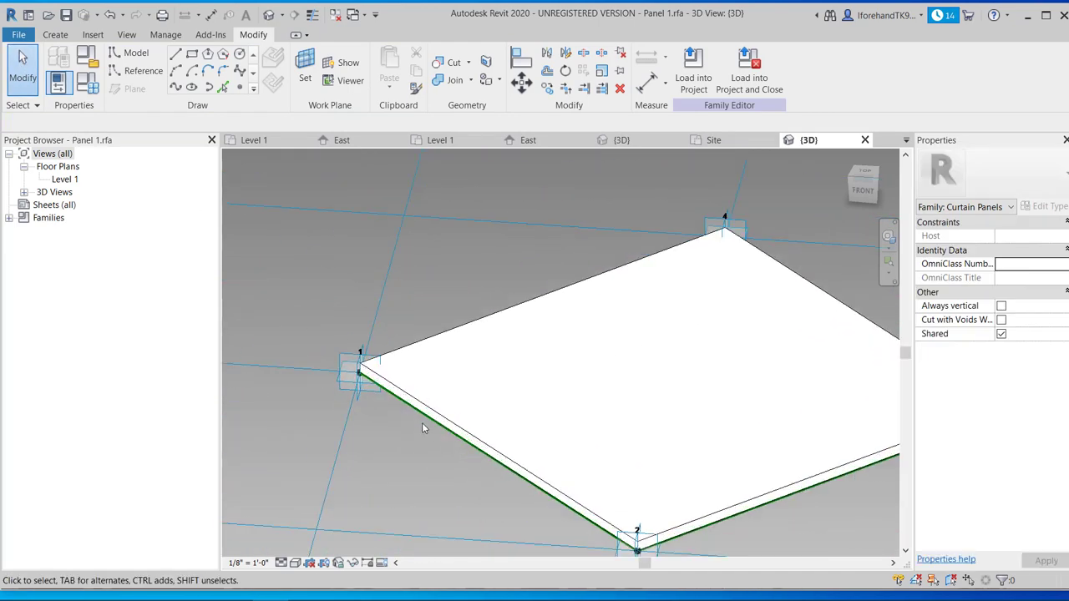
scroll(360, 378, "up", 3)
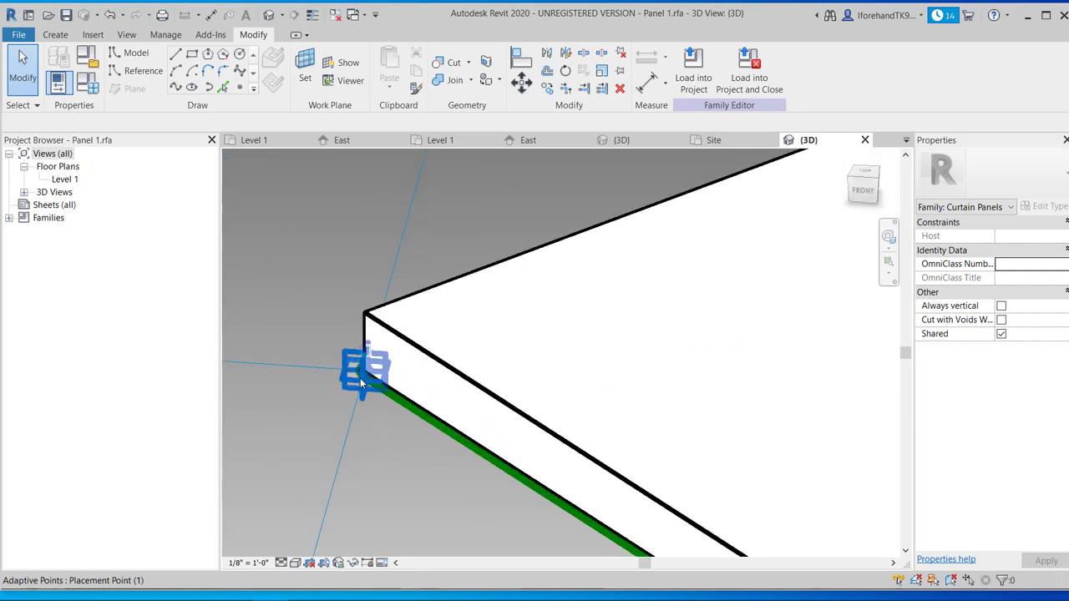
scroll(361, 375, "down", 5)
scroll(364, 372, "down", 3)
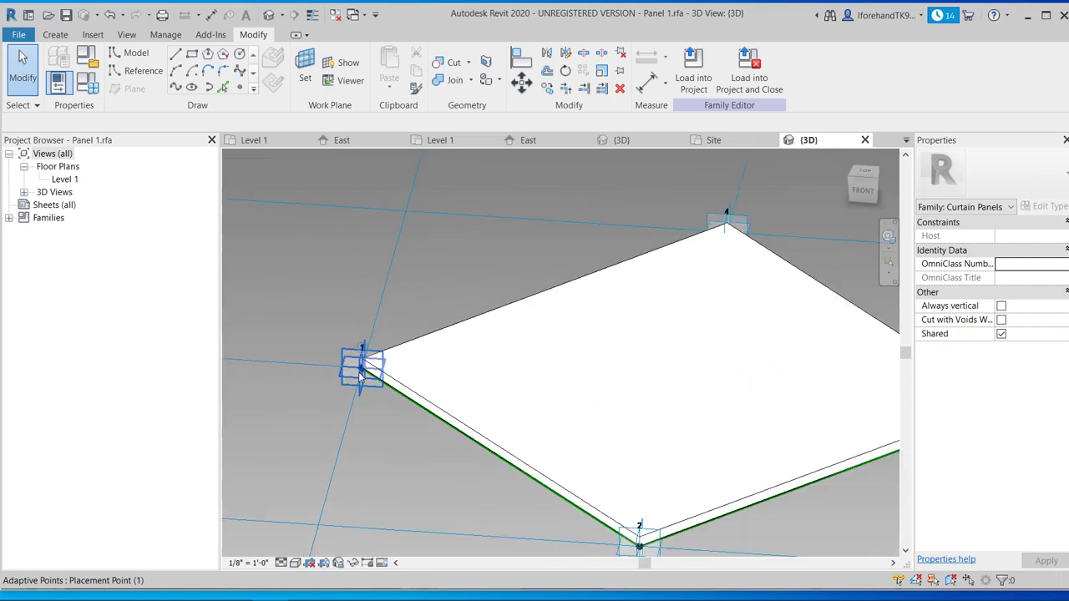
scroll(359, 368, "down", 2)
scroll(356, 361, "up", 2)
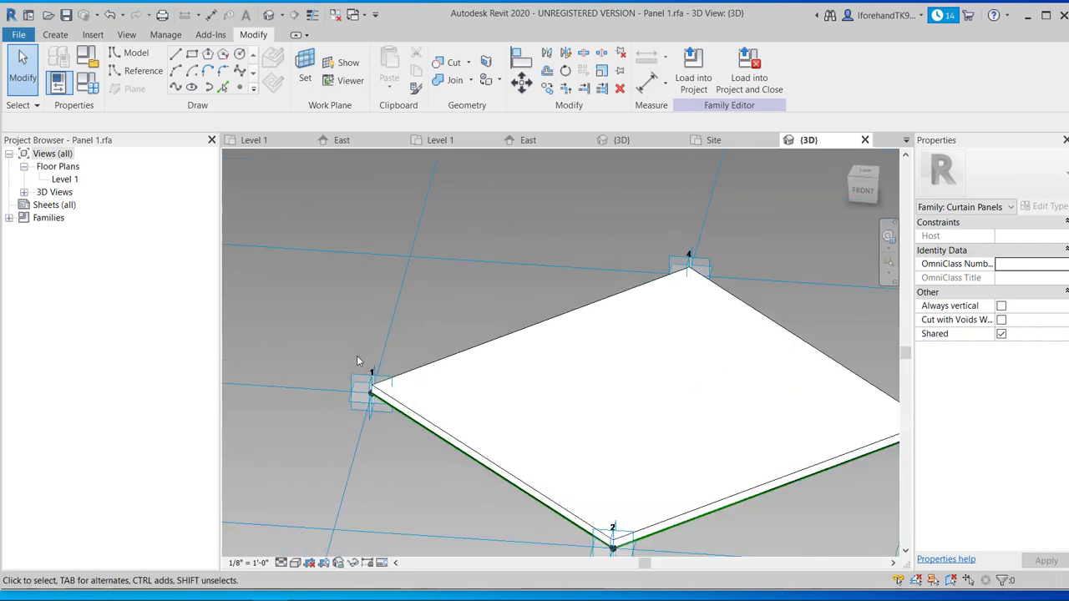
- Open the list of view scales for the panel family's 3D view
left_click(252, 563)
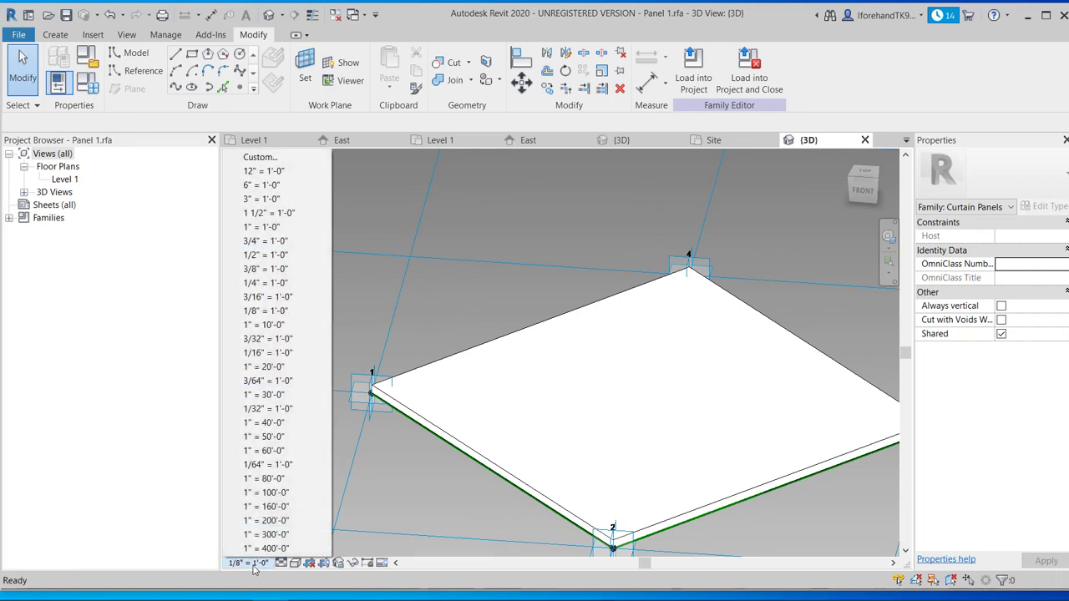
- Set the 3D view's scale to 1" = 1'-0"
left_click(269, 227)
scroll(372, 384, "up", 4)
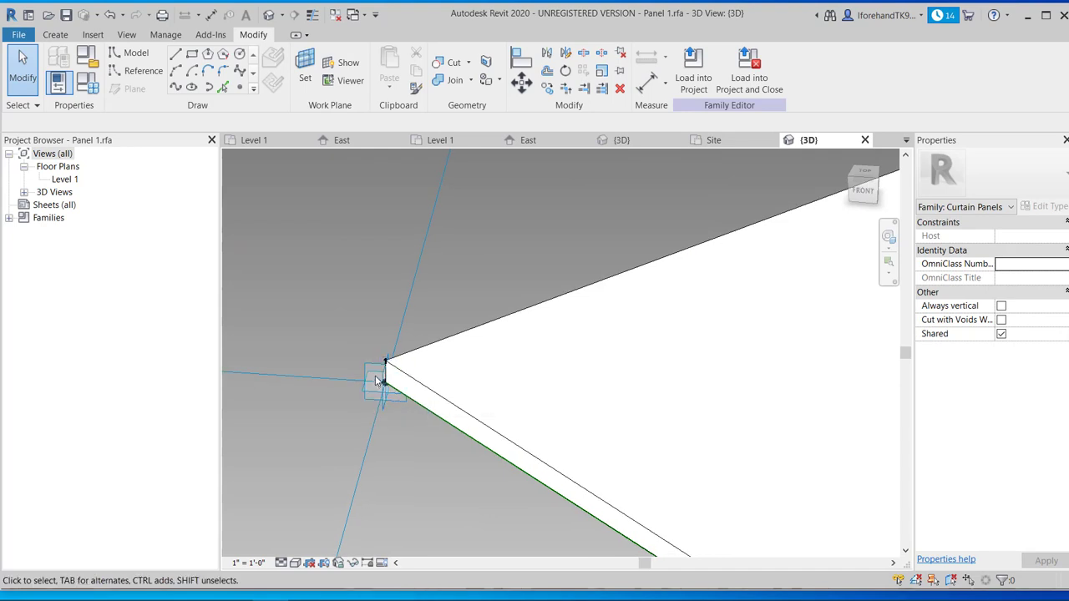
left_click(376, 381)
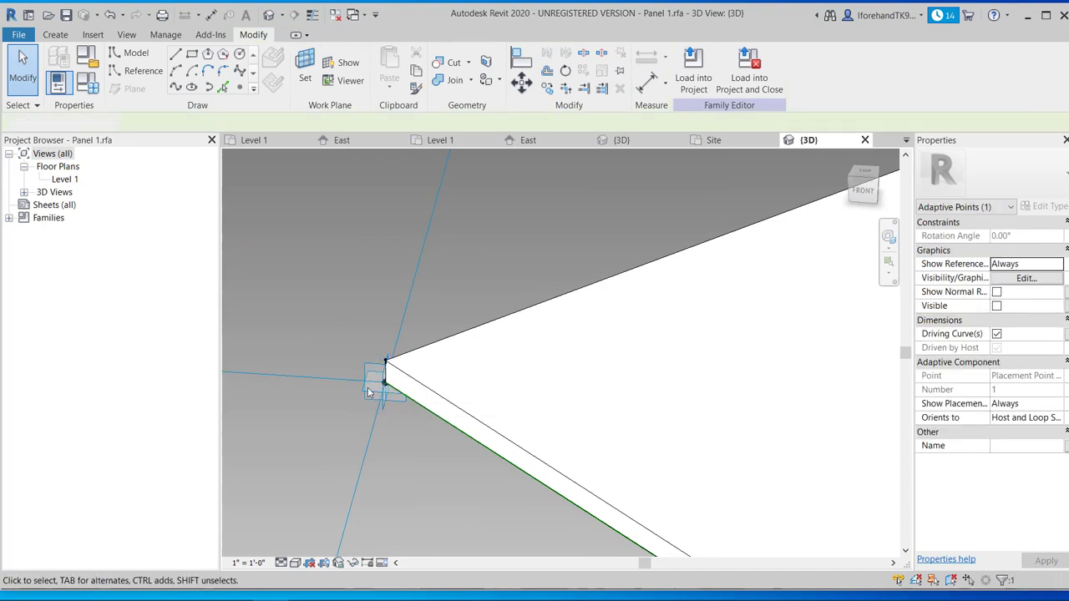
key("Escape")
- Sketch a six-sided polygon with sides about 1' long, centred on adaptive point 1 and using that point's vertical reference plane as work plane
middle_click_drag(400, 453, 347, 423, "shift")
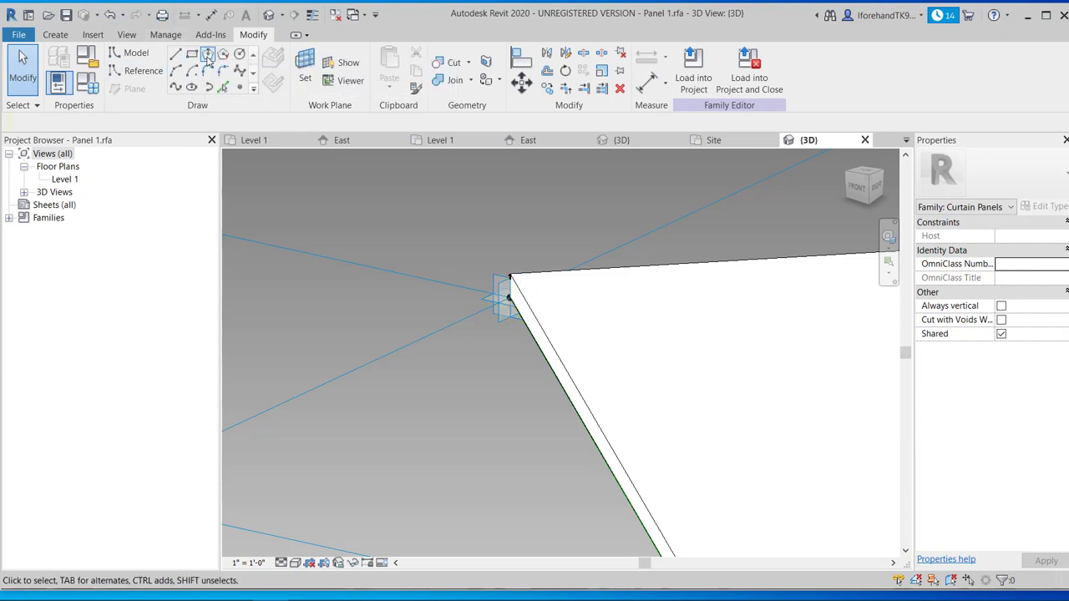
left_click(302, 69)
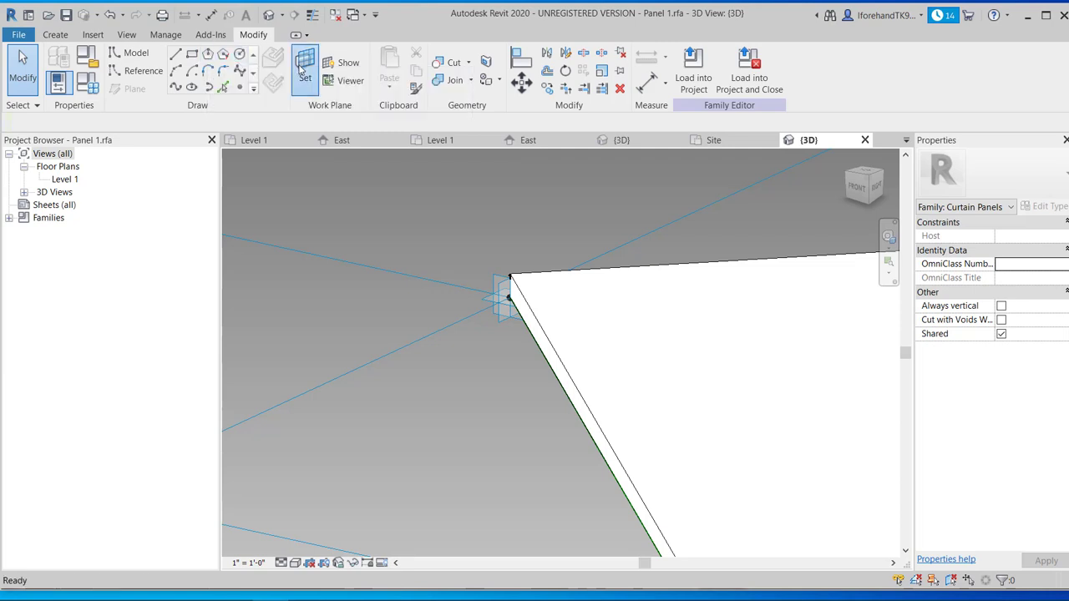
key("Tab")
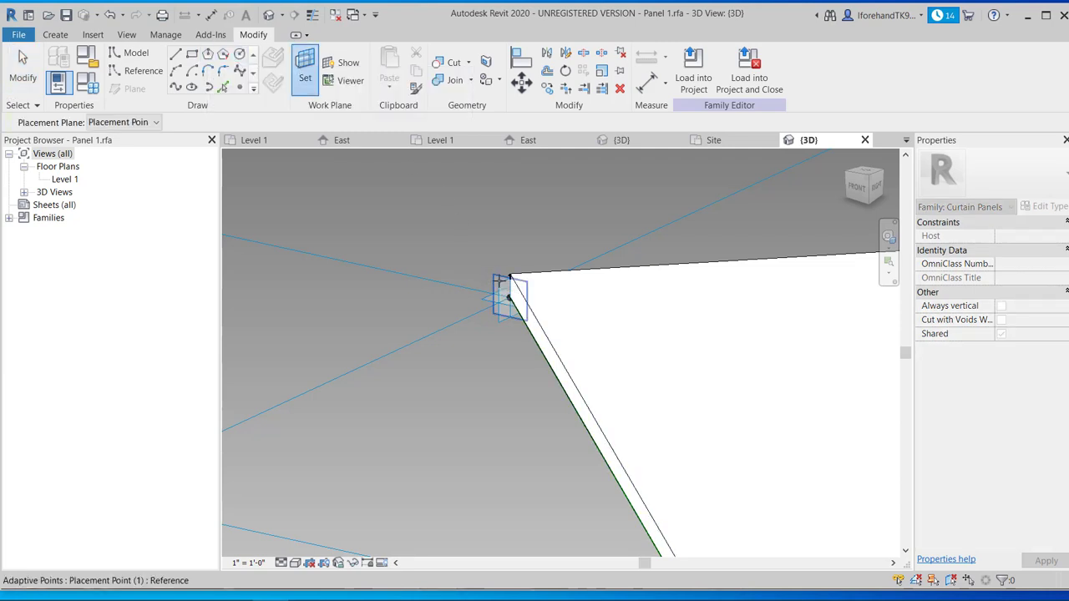
left_click(499, 311)
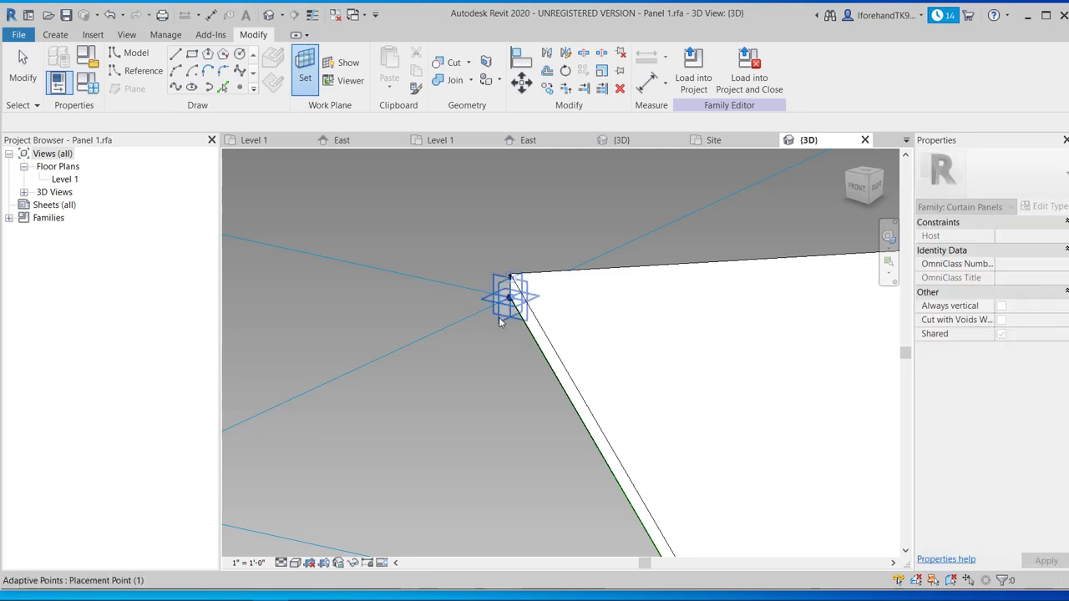
left_click(207, 55)
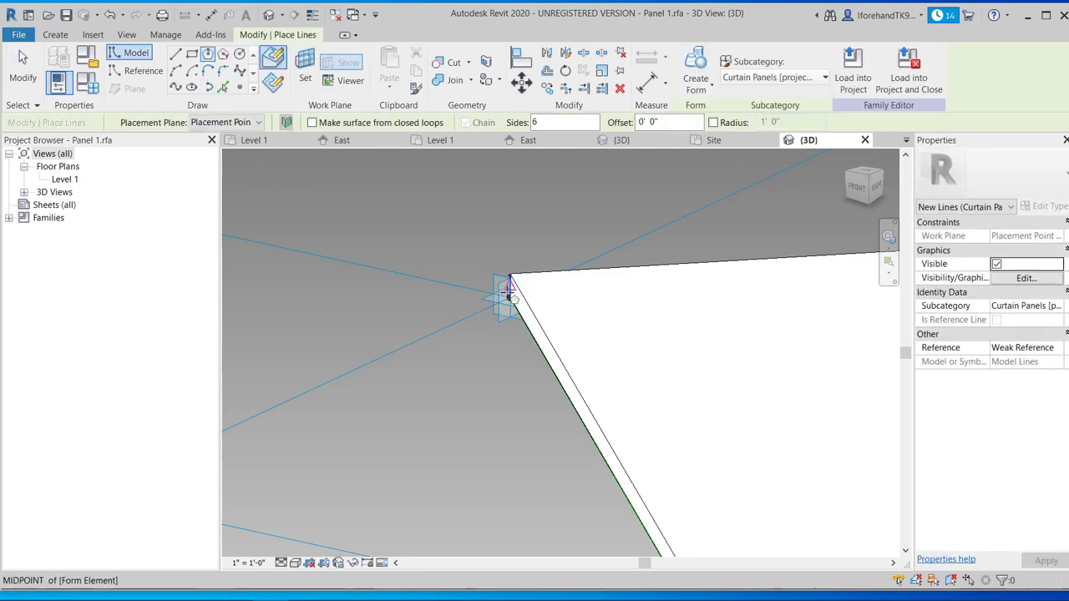
left_click(508, 294)
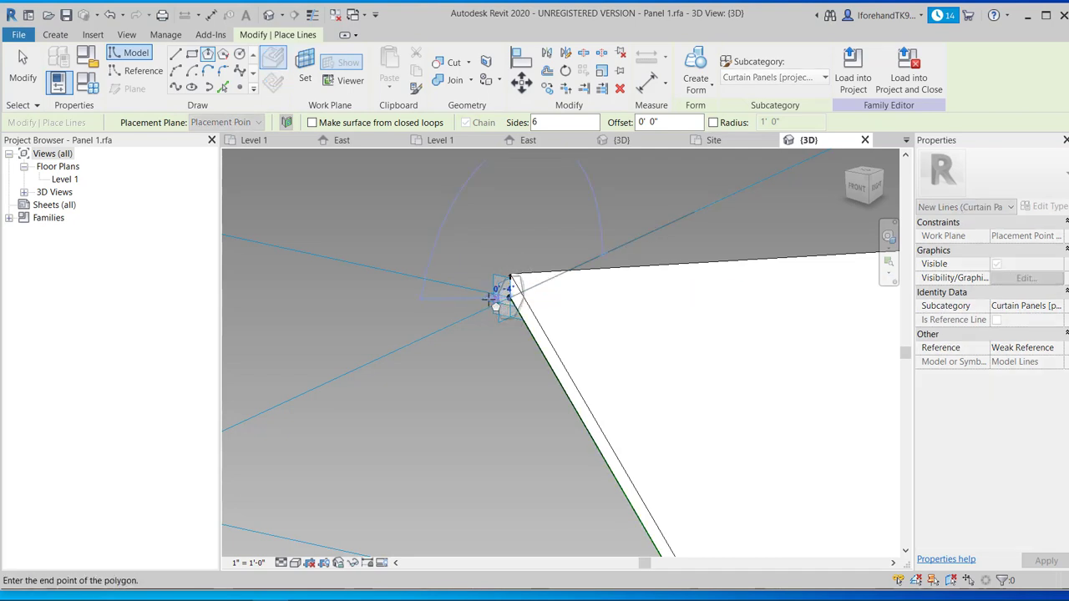
left_click(475, 306)
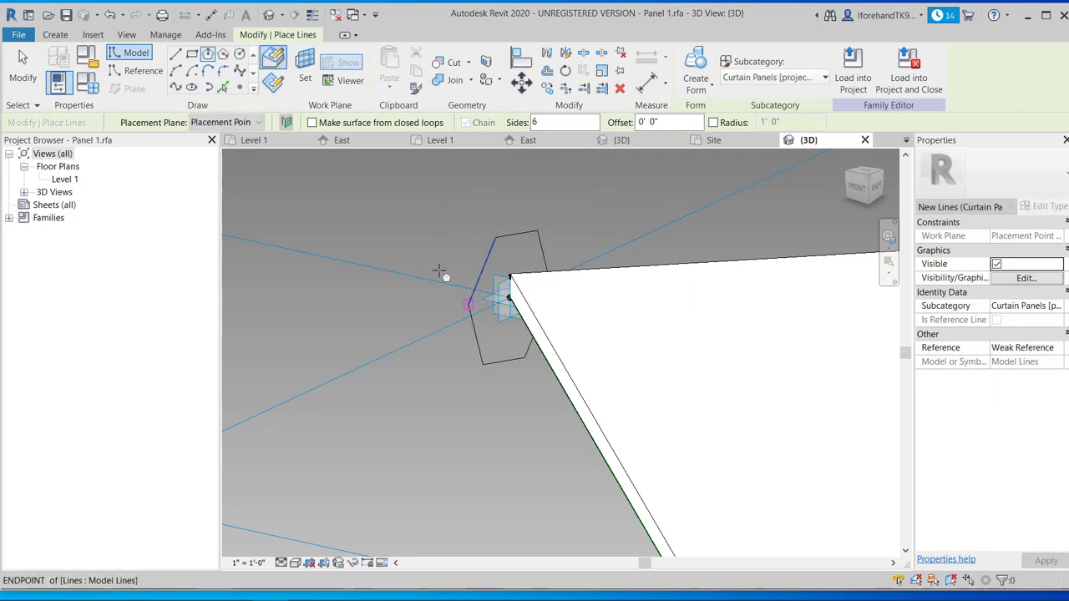
- Create a solid form from the hexagonal profile at adaptive point 1
left_click(24, 71)
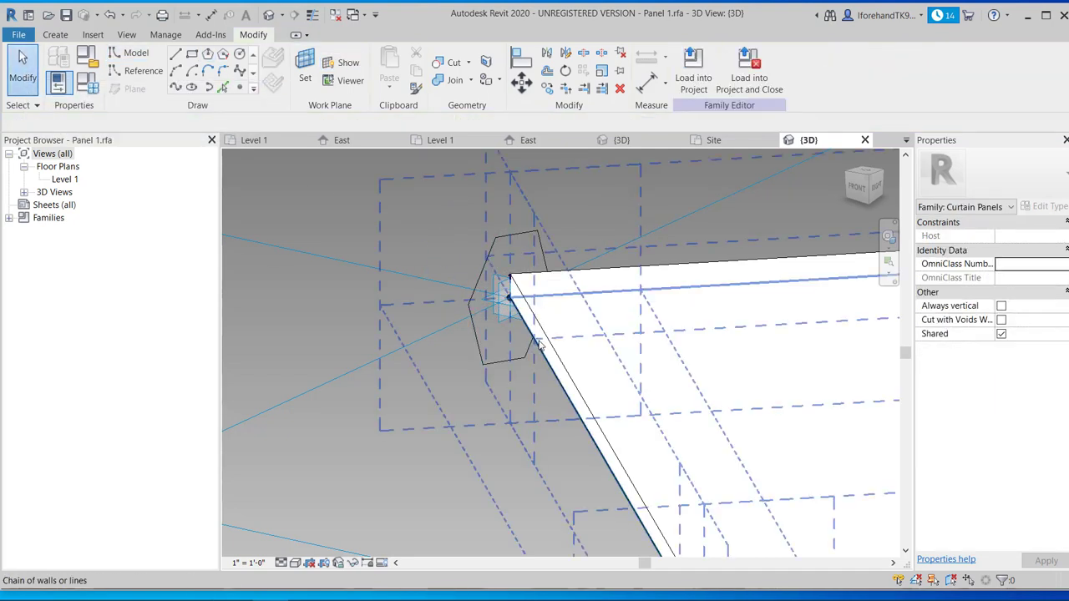
left_click(478, 277)
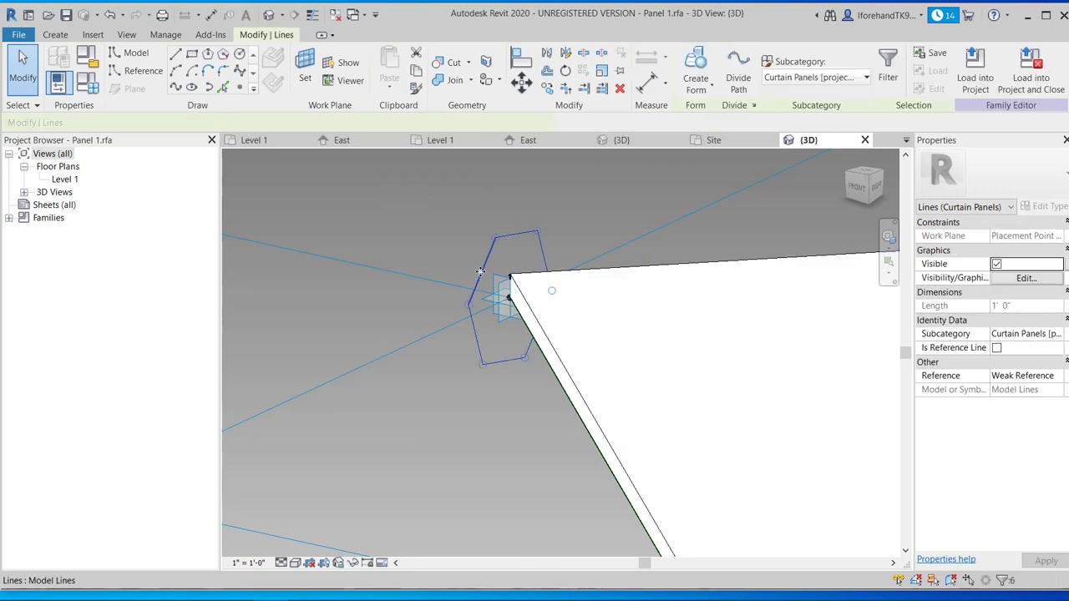
left_click(697, 90)
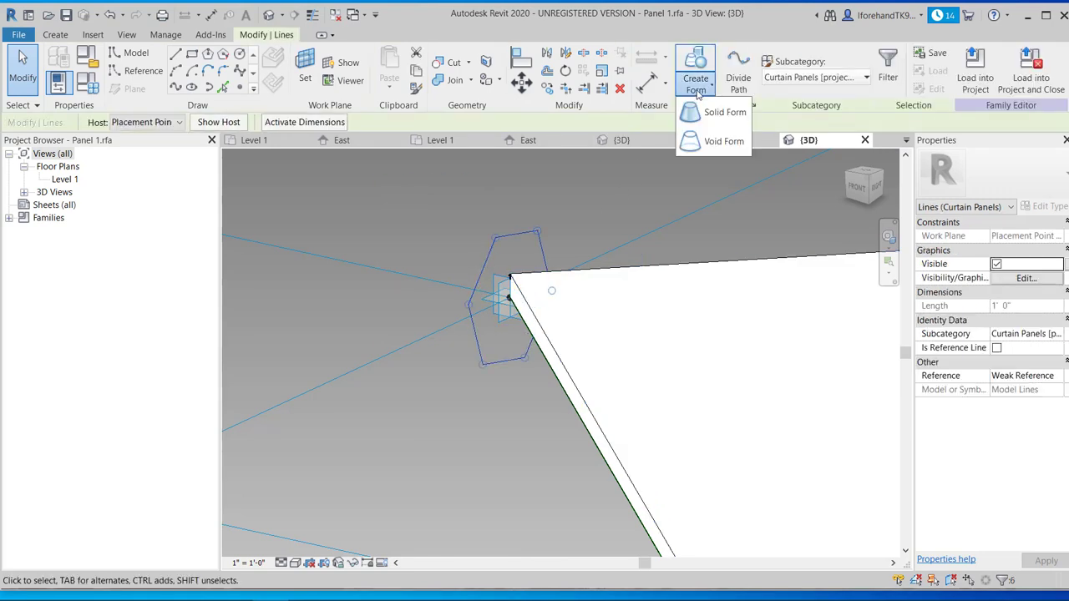
left_click(697, 90)
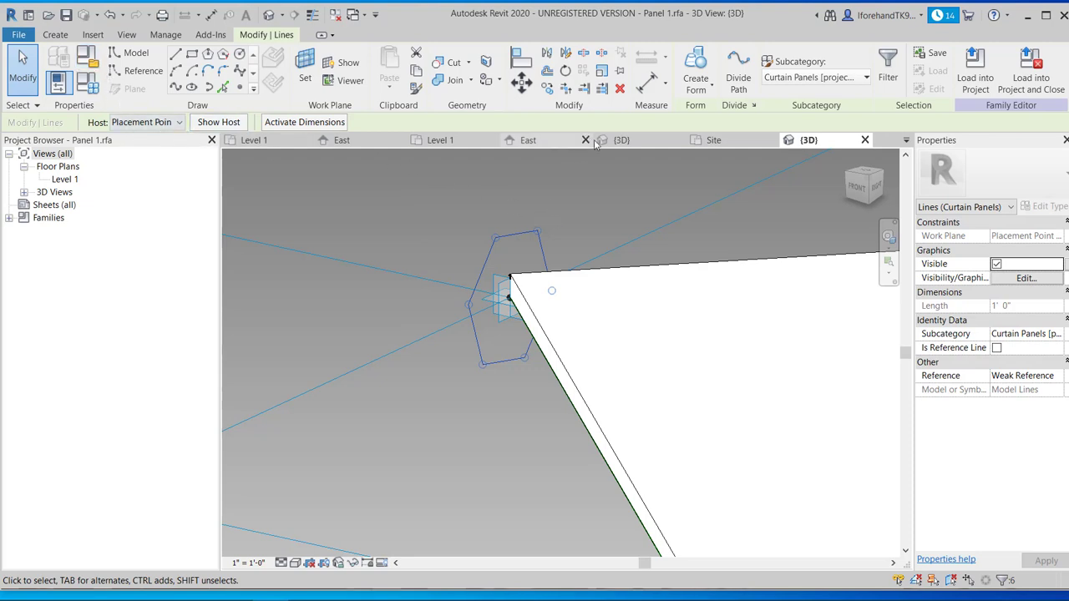
left_click(693, 67)
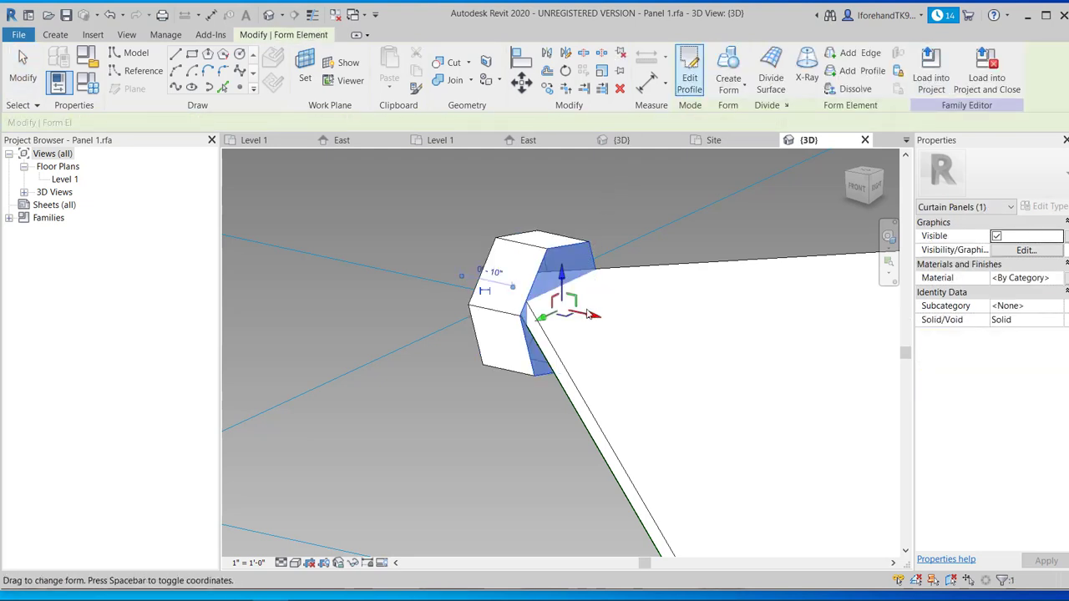
- Stretch the hexagonal form's end face diagonally across the panel until it reaches adaptive point 3
left_click_drag(591, 316, 731, 389)
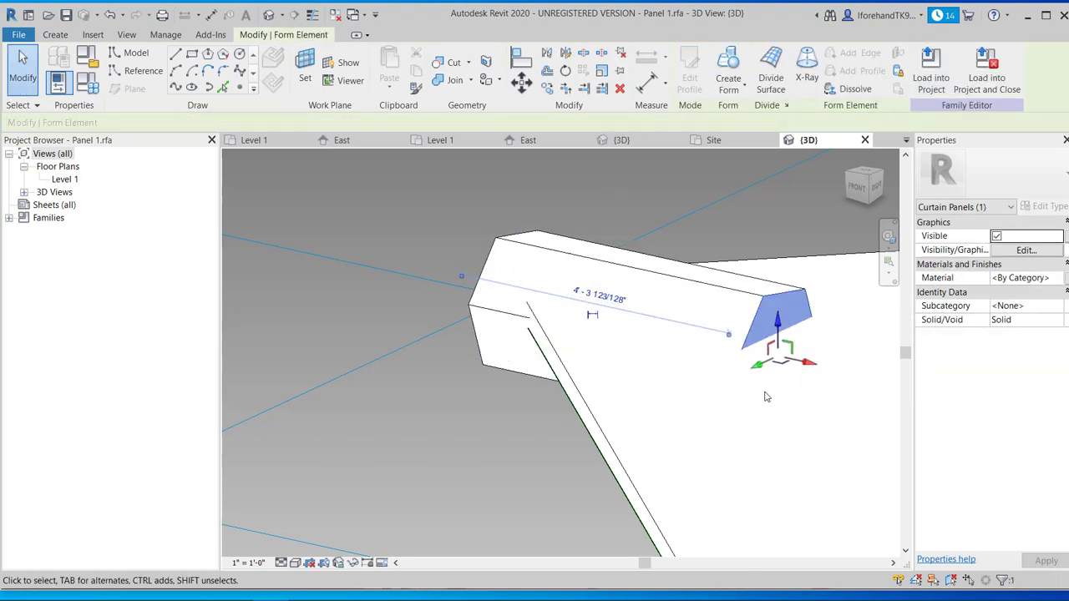
scroll(732, 388, "down", 2)
scroll(699, 294, "down", 1)
middle_click_drag(698, 294, 715, 391, "shift")
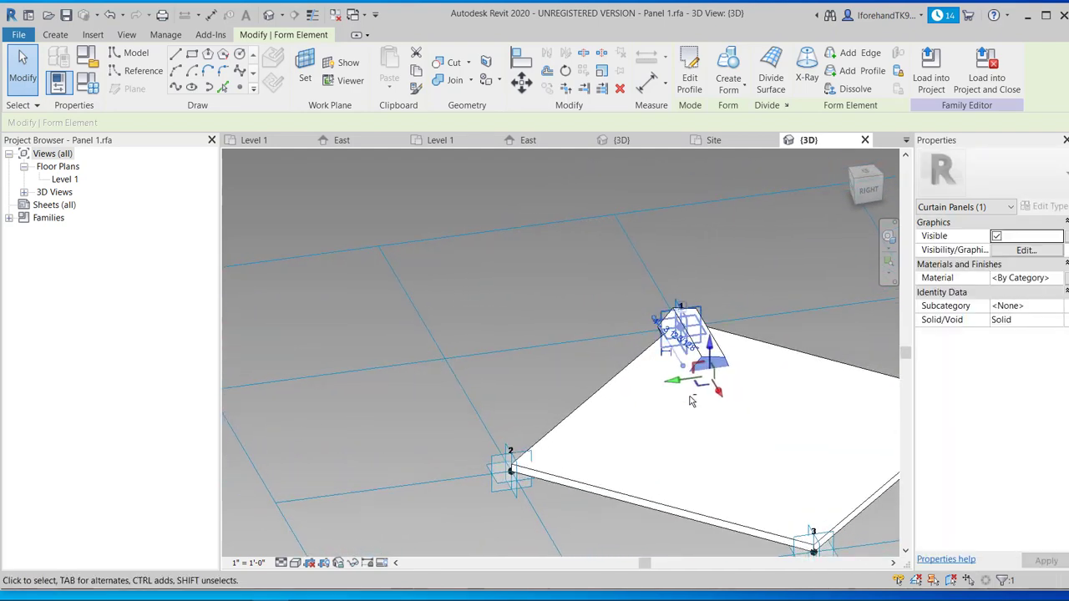
left_click_drag(718, 392, 815, 567)
left_click(594, 263)
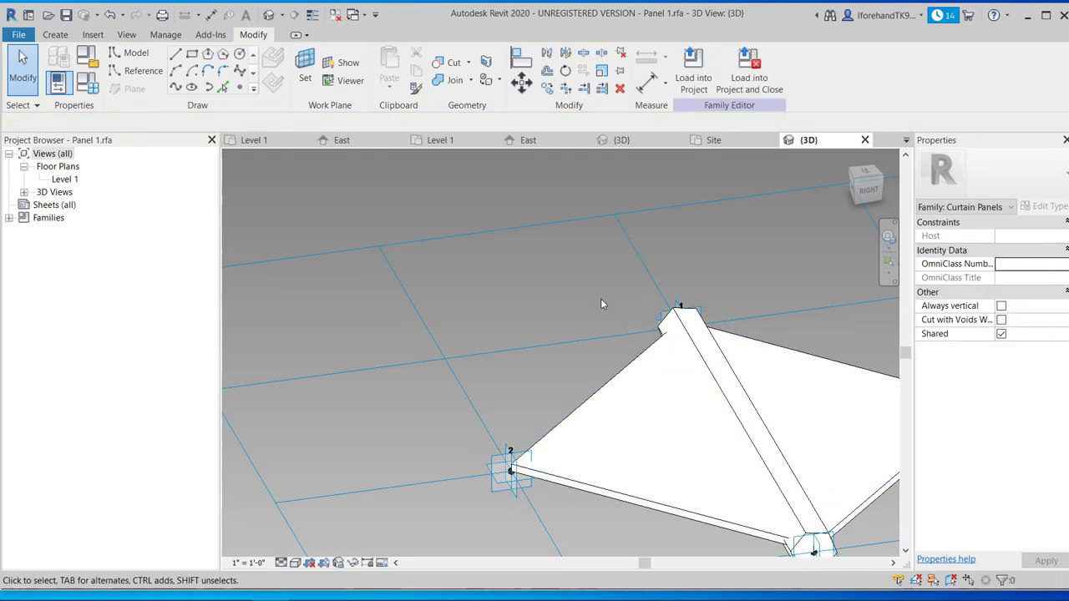
- Raise adaptive point 1 above the panel to test how the hexagonal tube follows it
scroll(600, 298, "down", 2)
middle_click_drag(570, 318, 506, 292)
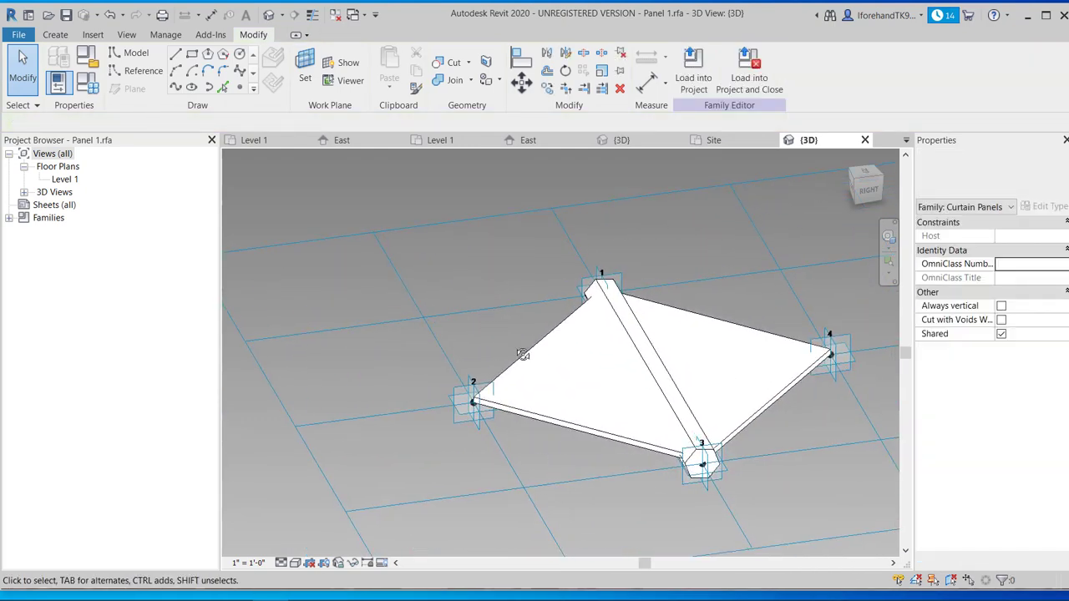
middle_click_drag(522, 353, 634, 406, "shift")
middle_click_drag(657, 309, 549, 313, "shift")
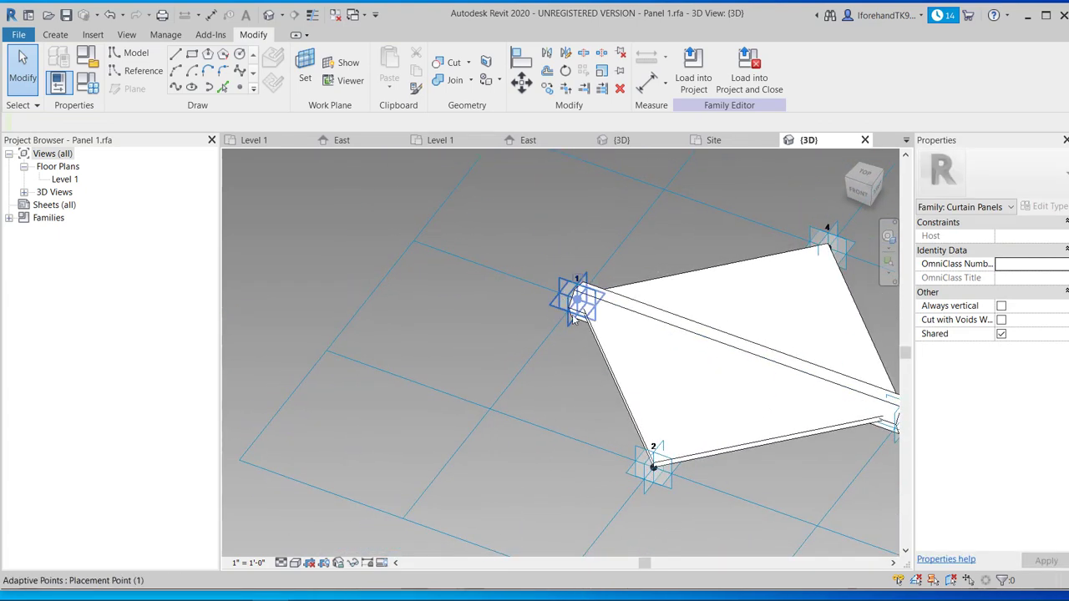
left_click(574, 319)
left_click_drag(574, 318, 570, 224)
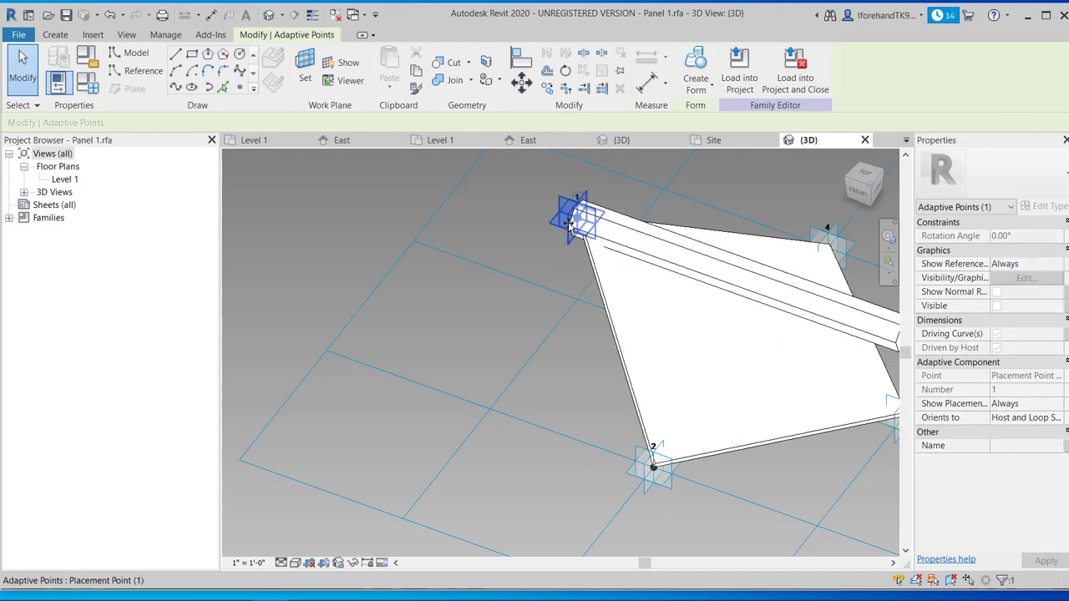
scroll(591, 290, "down", 3)
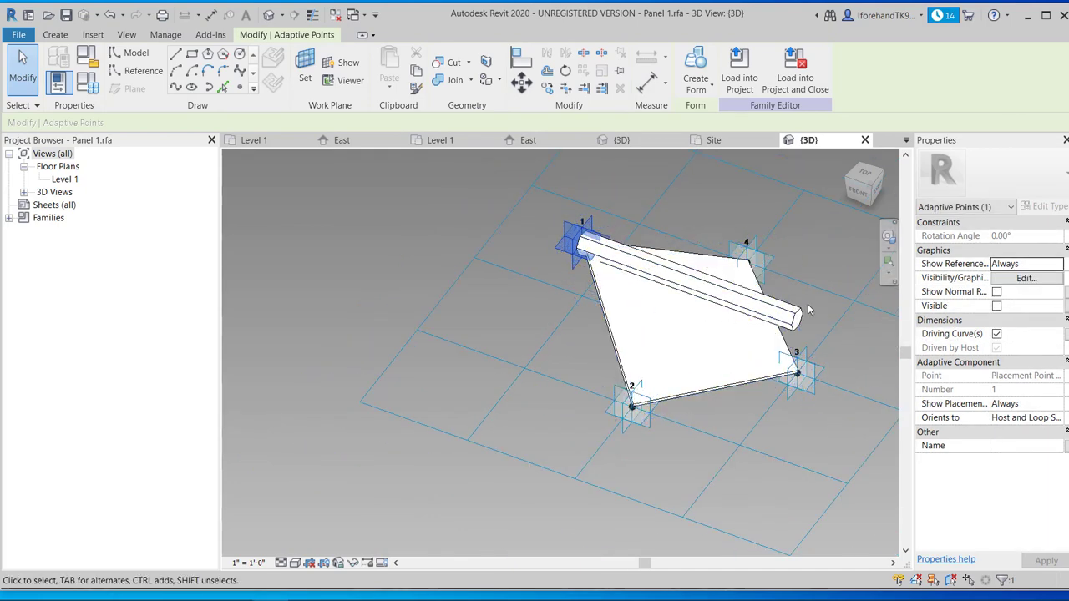
scroll(806, 308, "up", 2)
middle_click_drag(796, 334, 680, 317, "shift")
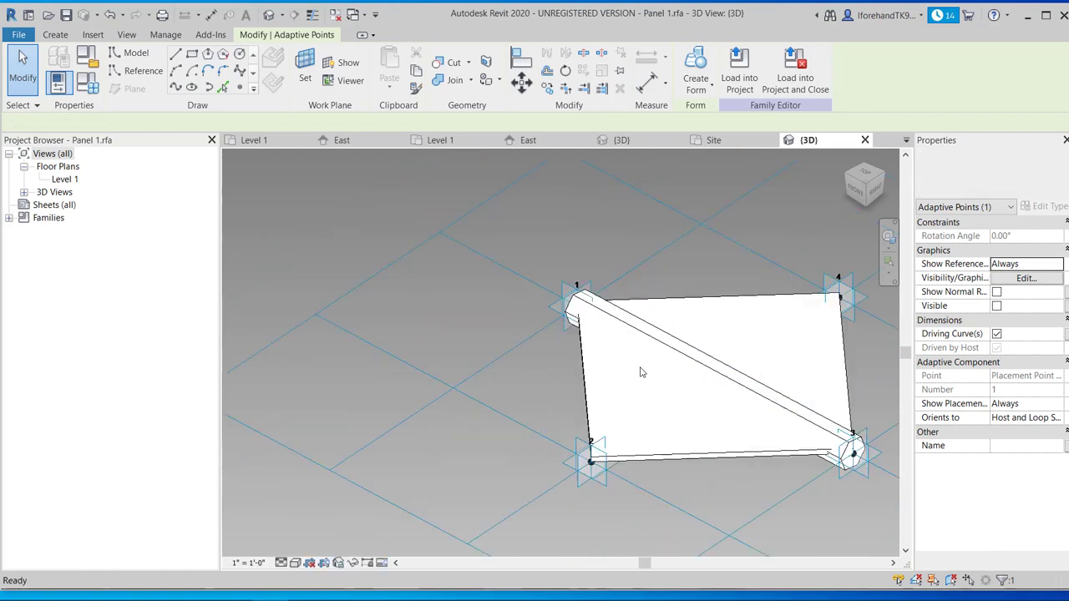
key("Escape")
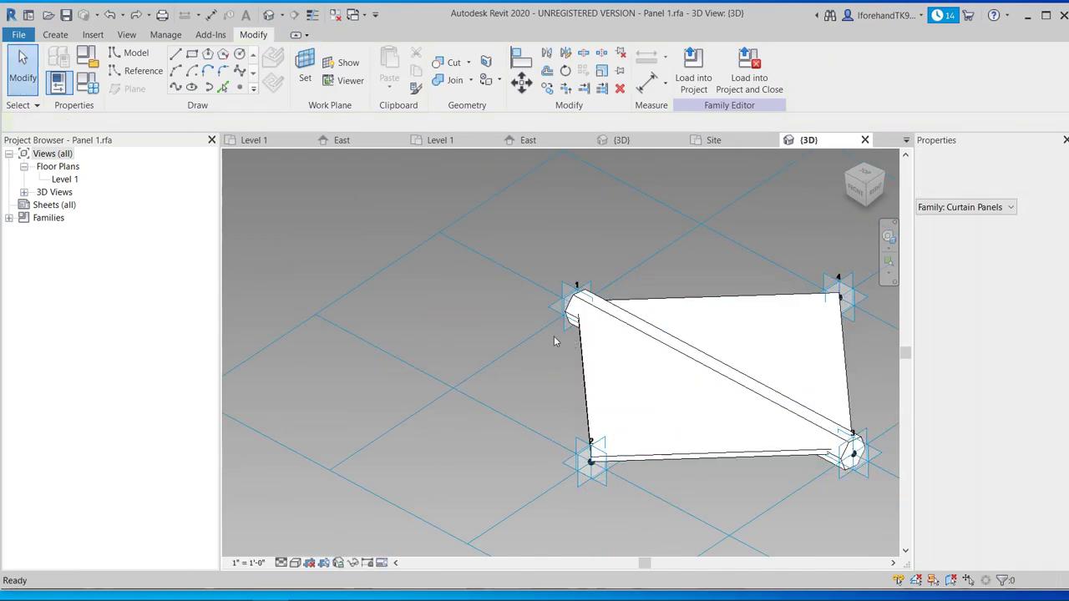
- Undo the solid form, going back to the hexagonal profile lines at adaptive point 1
scroll(529, 334, "up", 3)
scroll(533, 335, "up", 2)
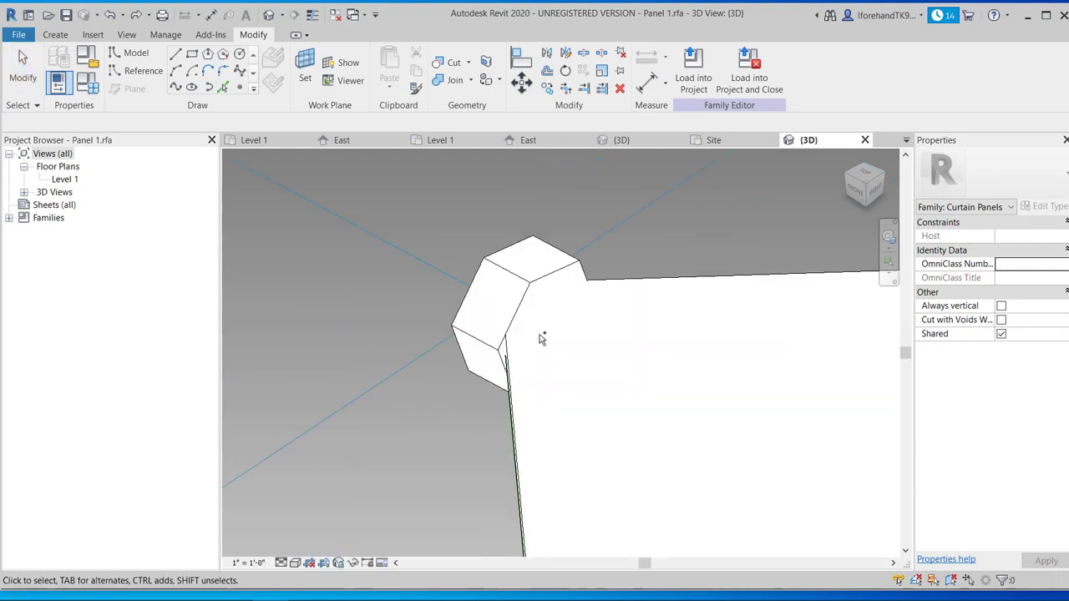
key("ctrl+z")
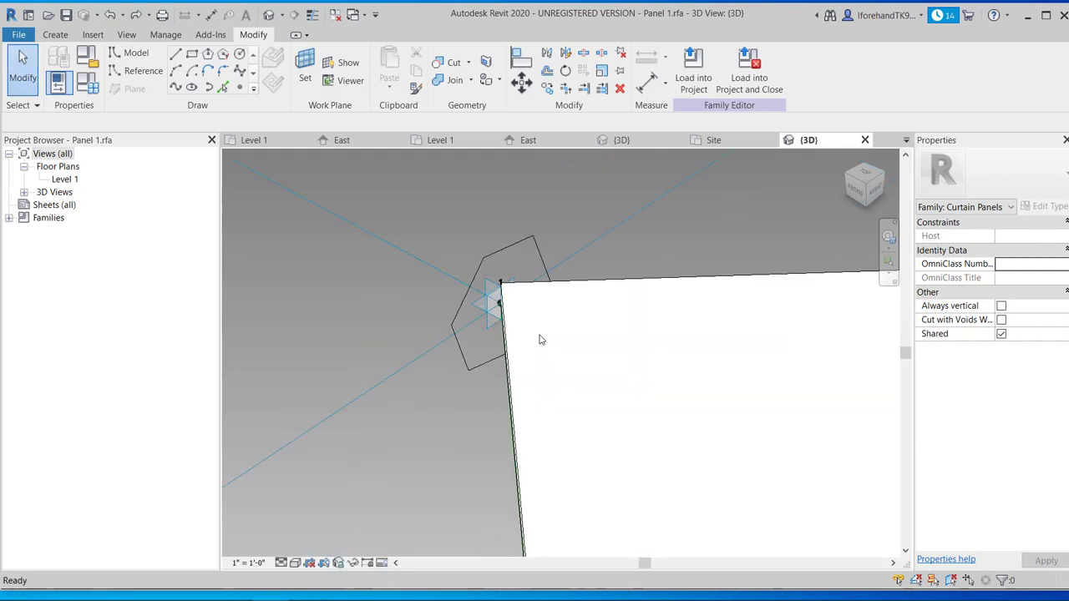
- Reshape the hexagonal profile at adaptive point 1 by moving its lower corner
left_click(453, 318)
scroll(457, 310, "down", 2)
scroll(461, 305, "down", 5)
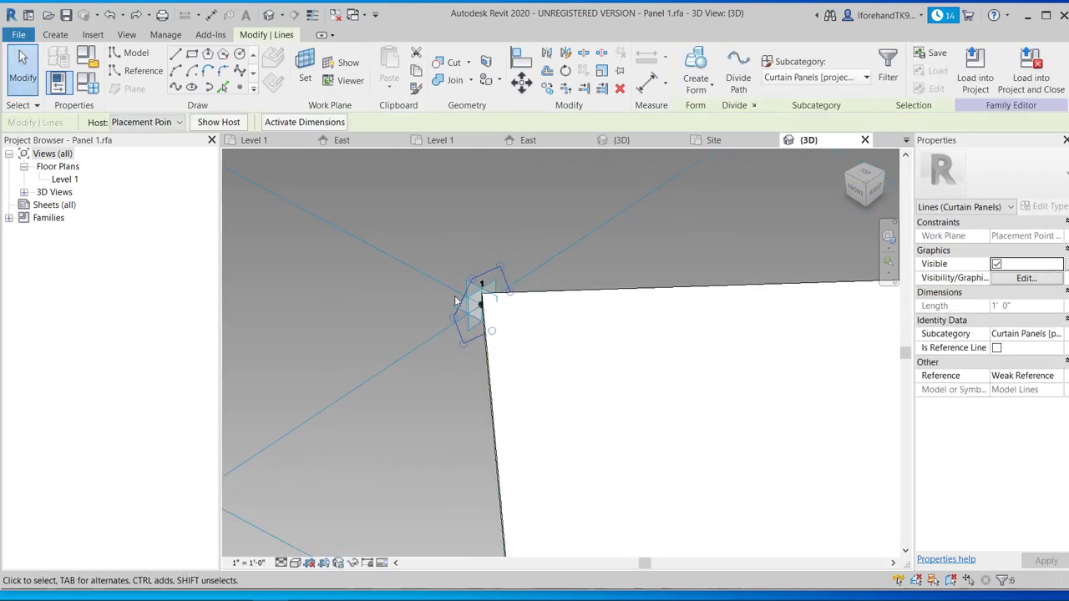
scroll(523, 323, "up", 3)
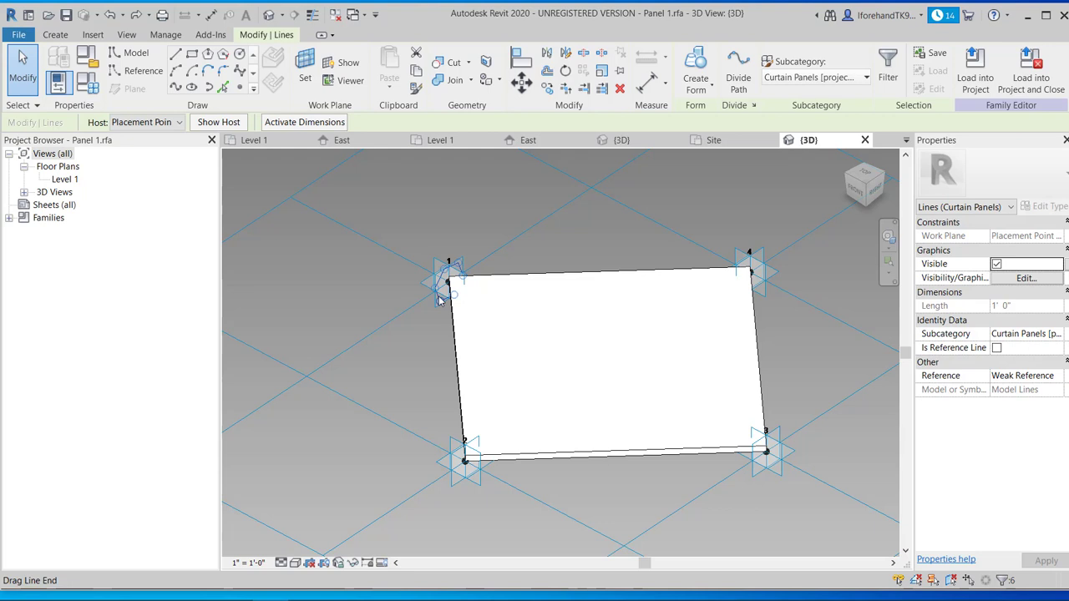
left_click(364, 285)
scroll(434, 288, "up", 3)
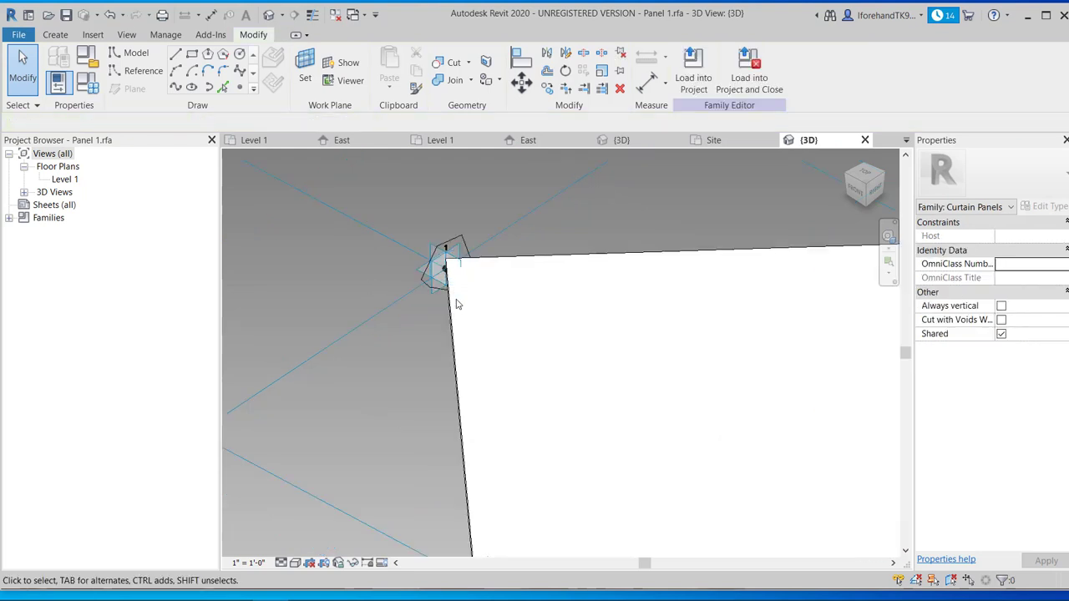
scroll(421, 281, "up", 1)
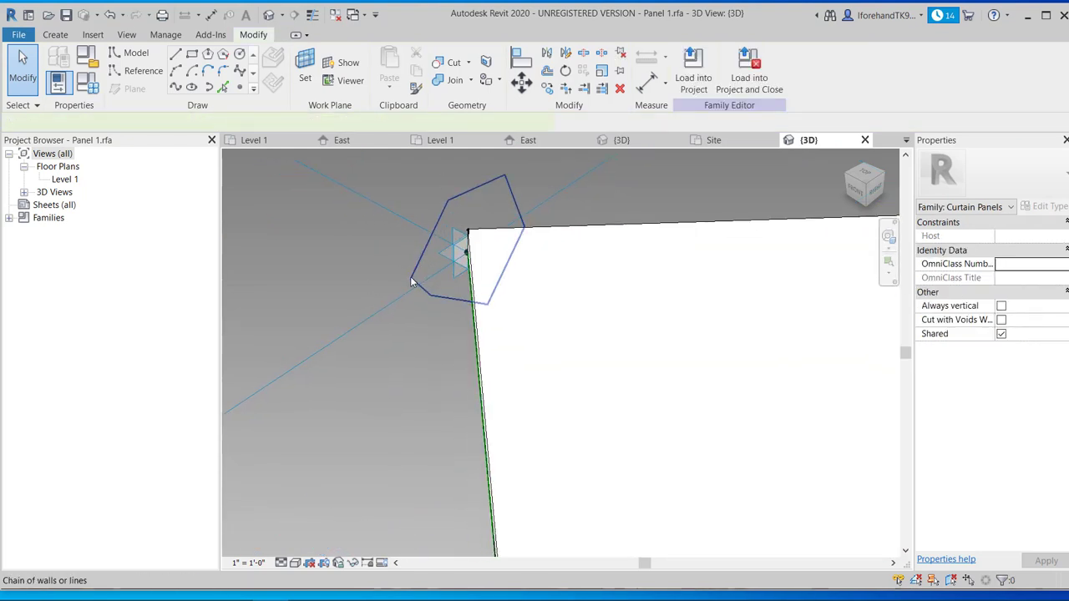
- Remove the reshaped hexagonal profile from adaptive point 1
left_click(411, 282)
scroll(417, 307, "down", 1)
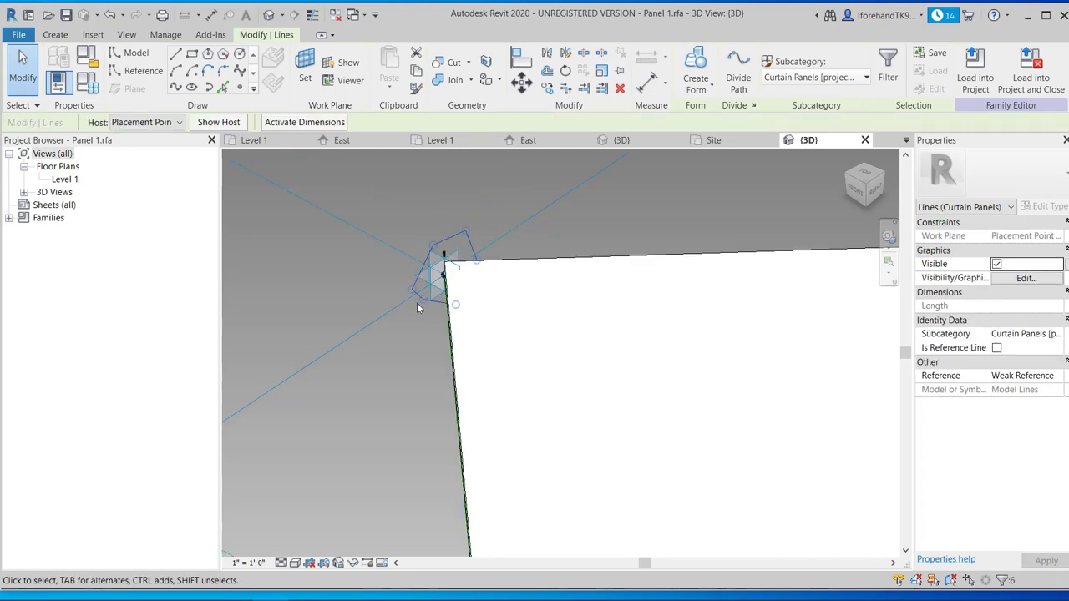
scroll(417, 302, "down", 2)
mouse_move(410, 302)
middle_mouse_down("shift")
mouse_move(448, 190)
mouse_move(599, 227)
mouse_move(640, 256)
mouse_move(527, 282)
mouse_move(431, 287)
mouse_move(426, 257)
middle_mouse_up("shift")
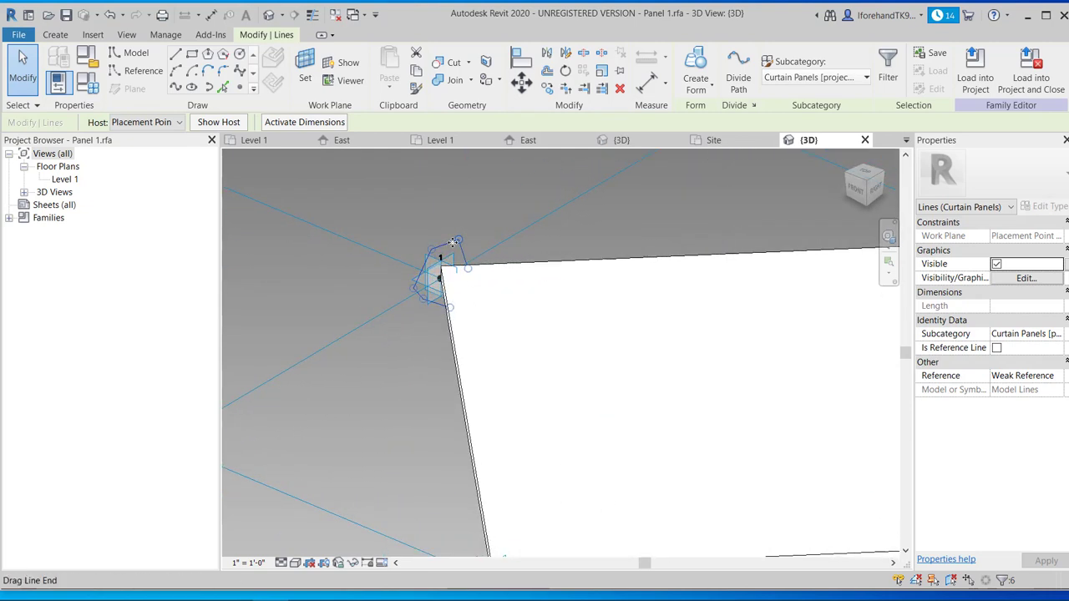
key("Escape")
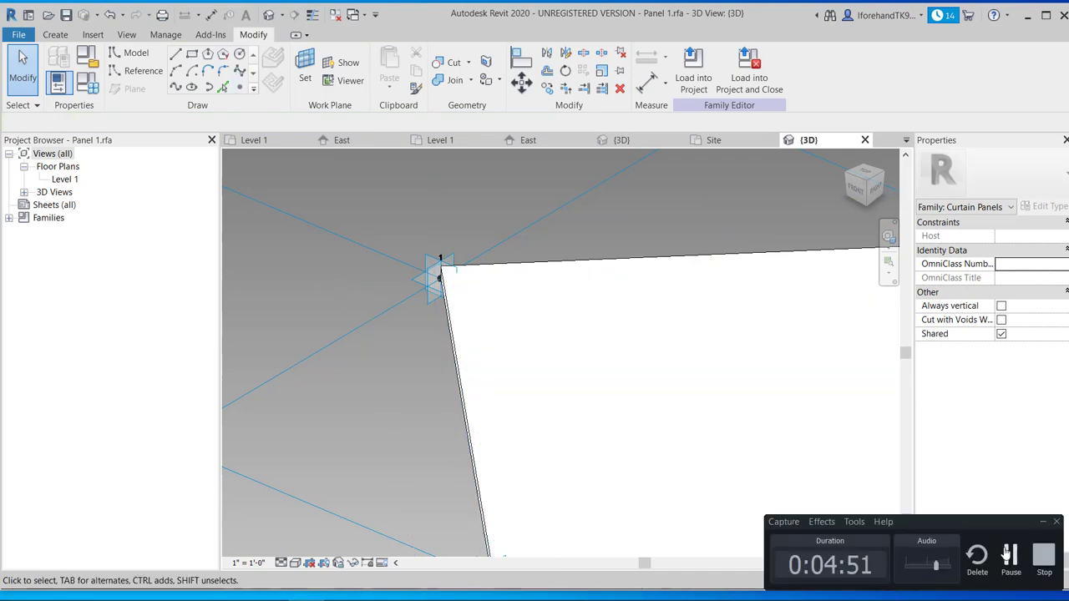
left_click(1008, 555)
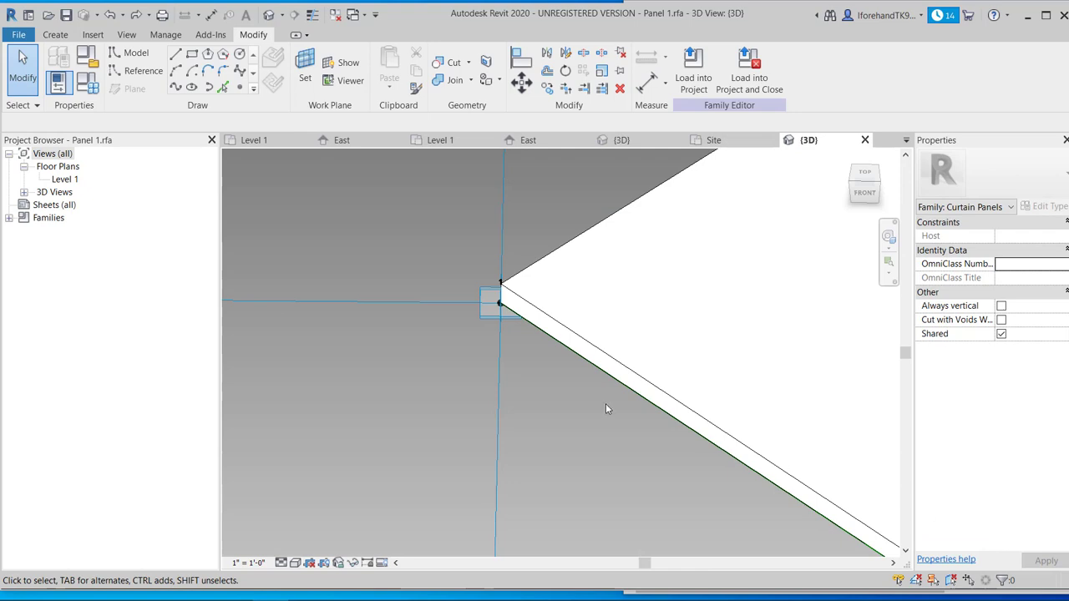
scroll(607, 402, "down", 4)
middle_click_drag(618, 392, 629, 425, "shift")
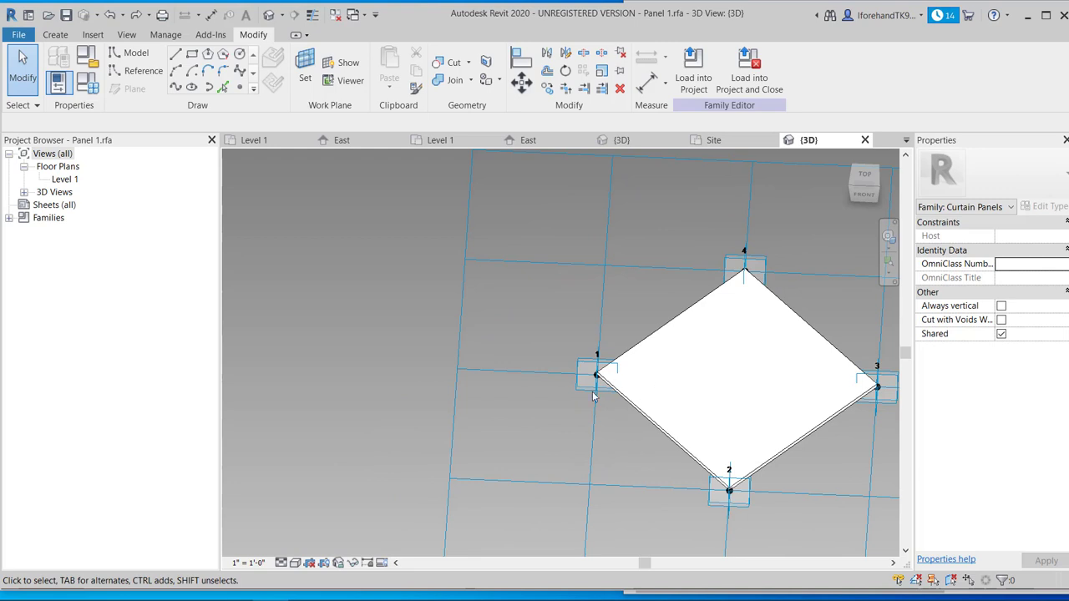
scroll(593, 395, "up", 5)
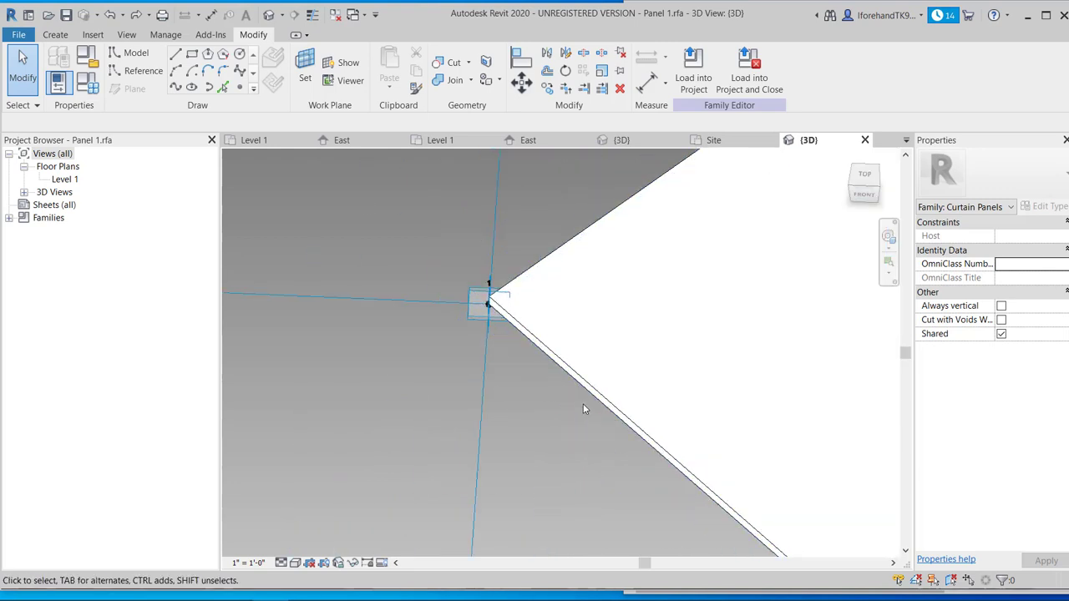
- Undo the solid form spanning the four-sided loop, going back to the reference lines between the adaptive points
scroll(583, 403, "up", 1)
scroll(581, 400, "down", 1)
scroll(581, 403, "down", 2)
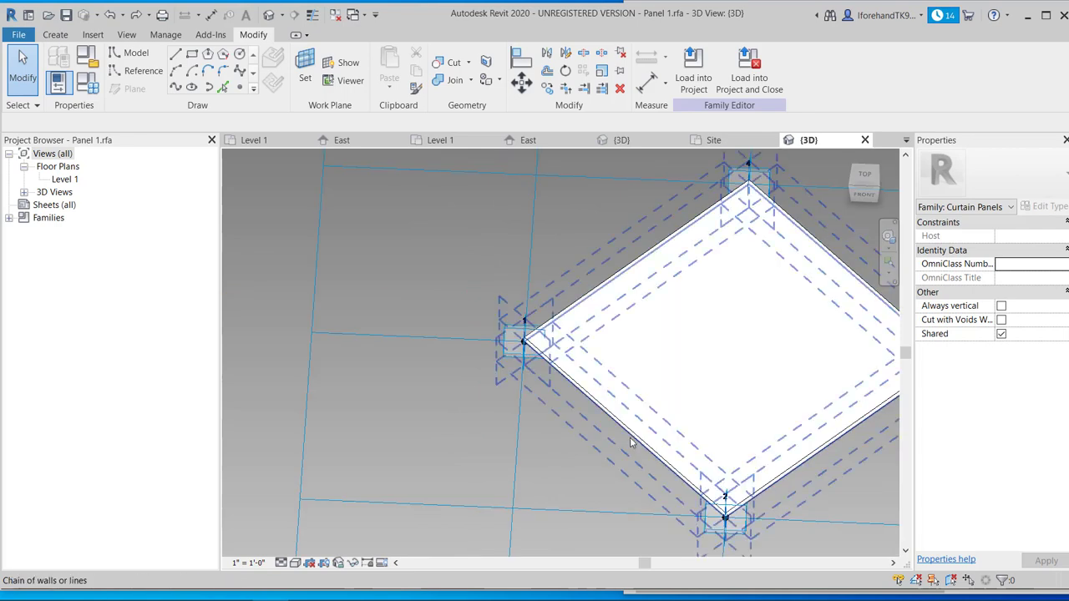
left_click(631, 442)
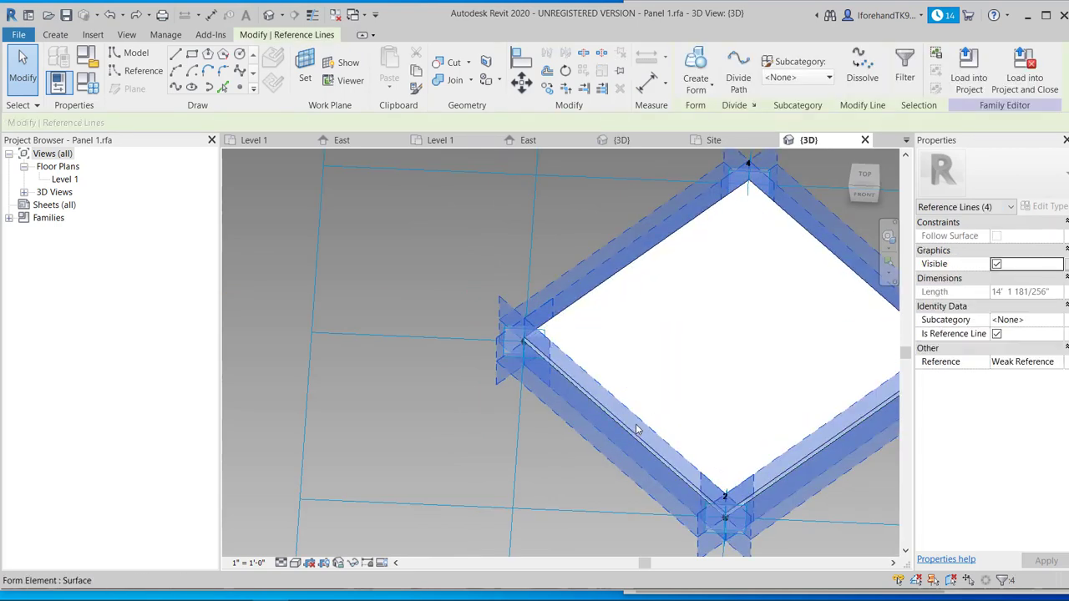
middle_click_drag(630, 433, 643, 381, "shift")
key("Escape")
scroll(643, 385, "up", 3)
scroll(643, 380, "down", 2)
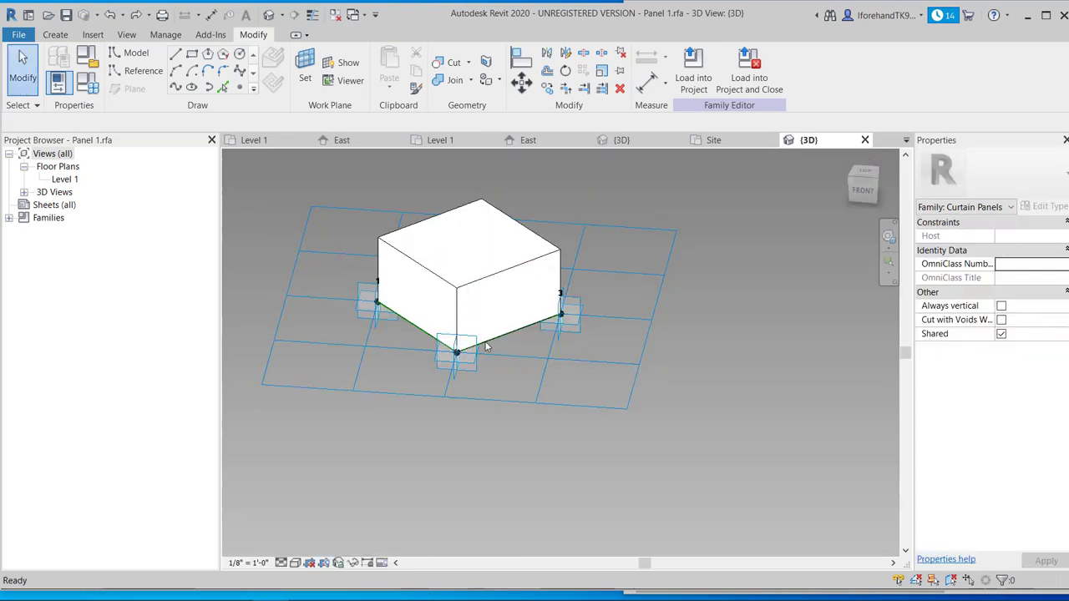
key("ctrl+z")
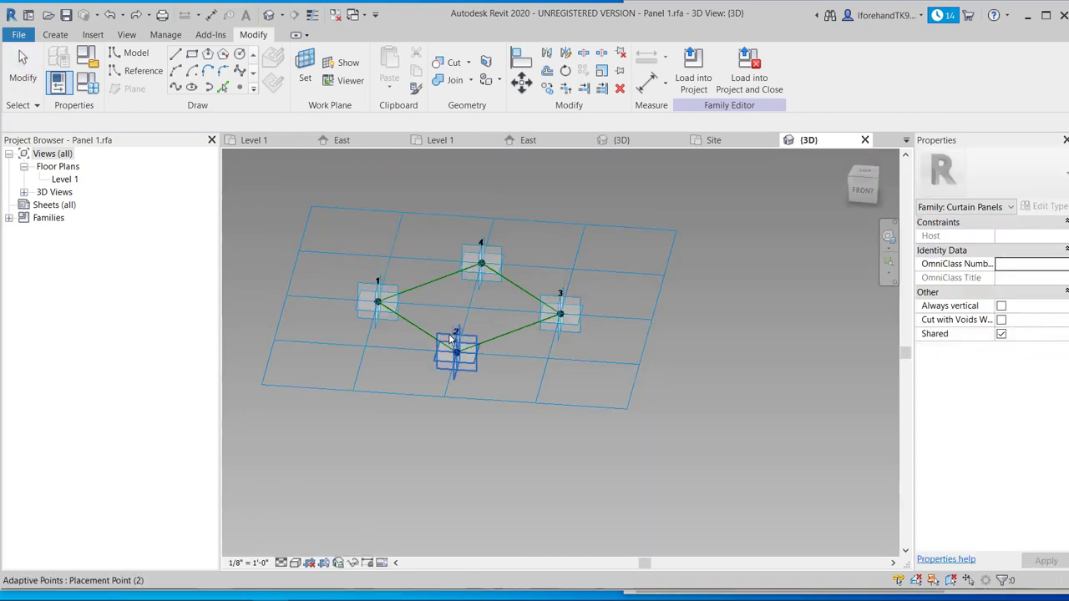
- Place a reference point at the midpoint of the reference line between adaptive points 1 and 2 and check its work plane
scroll(435, 329, "up", 5)
key("Tab")
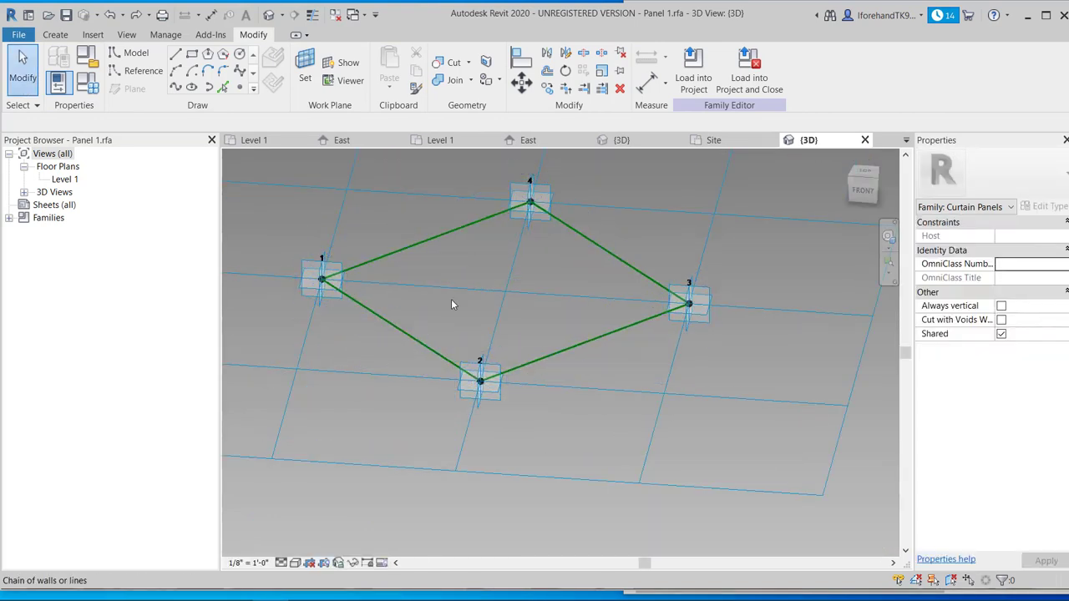
key("Tab")
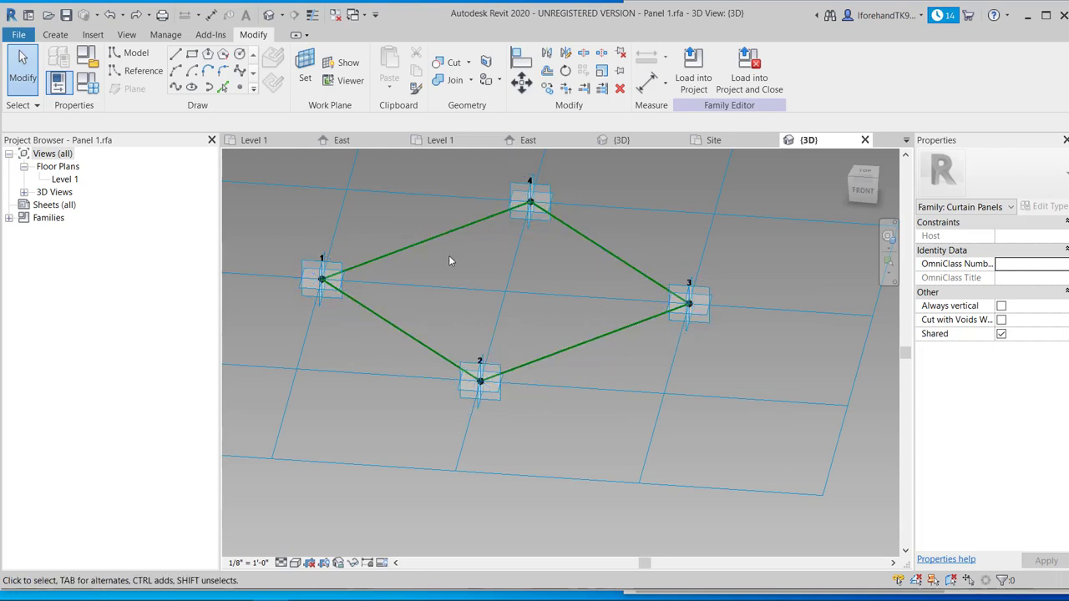
key("Tab")
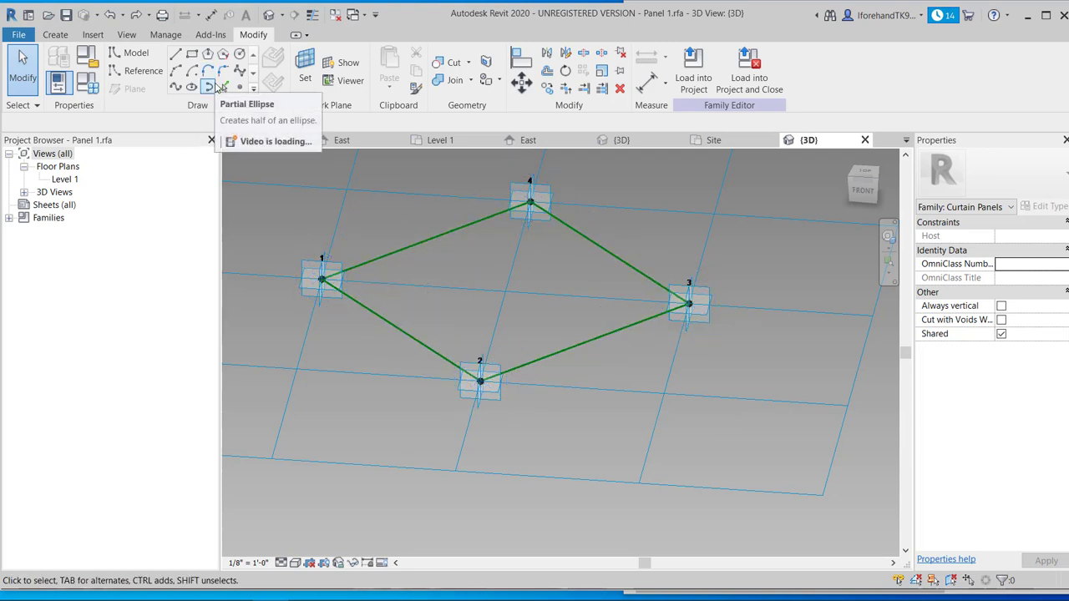
left_click(238, 89)
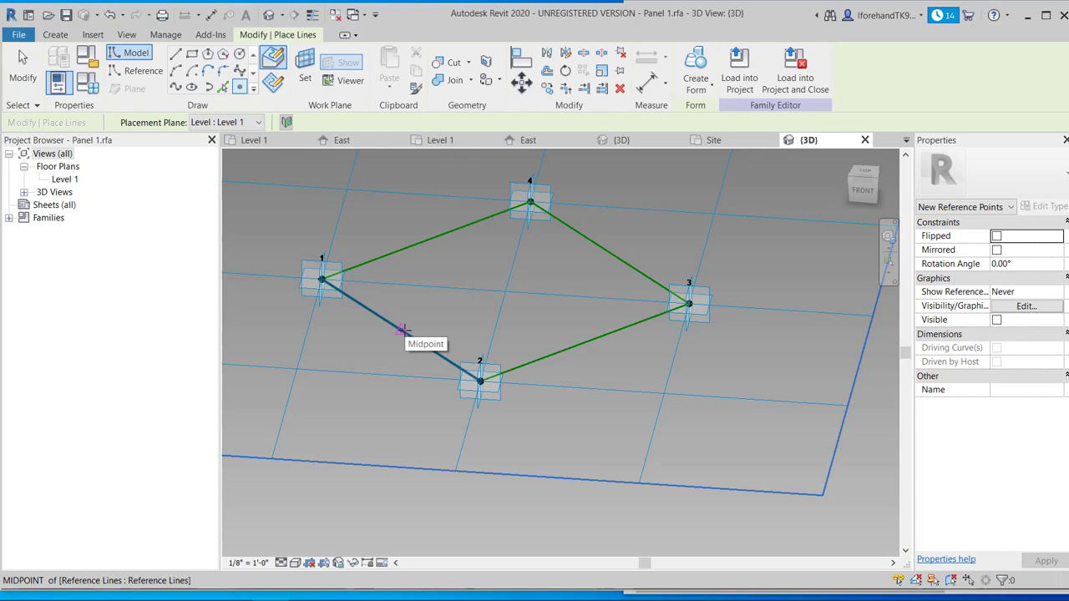
left_click(401, 330)
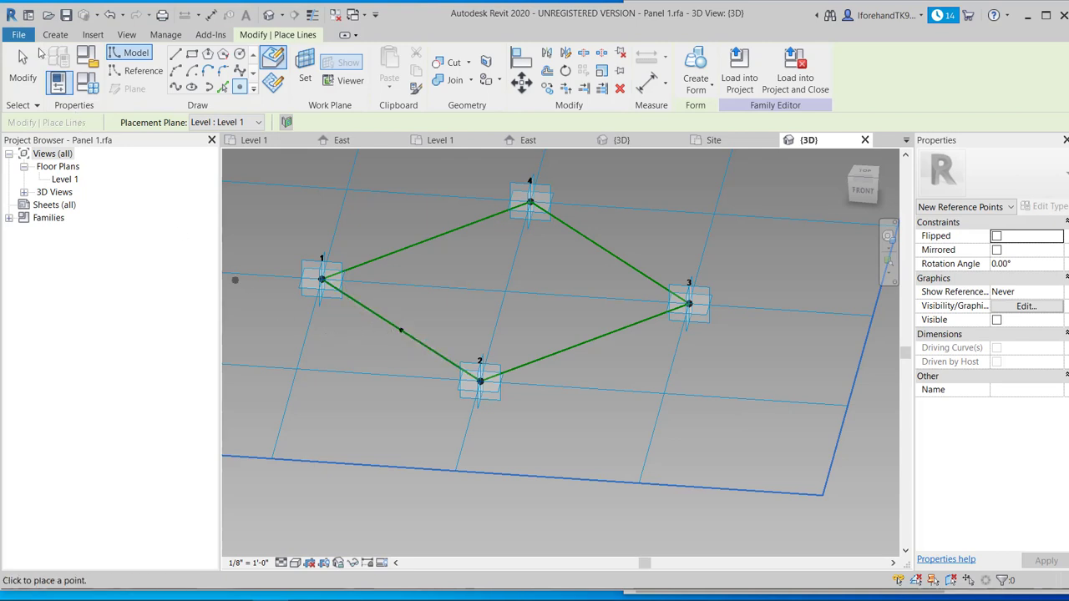
left_click(23, 70)
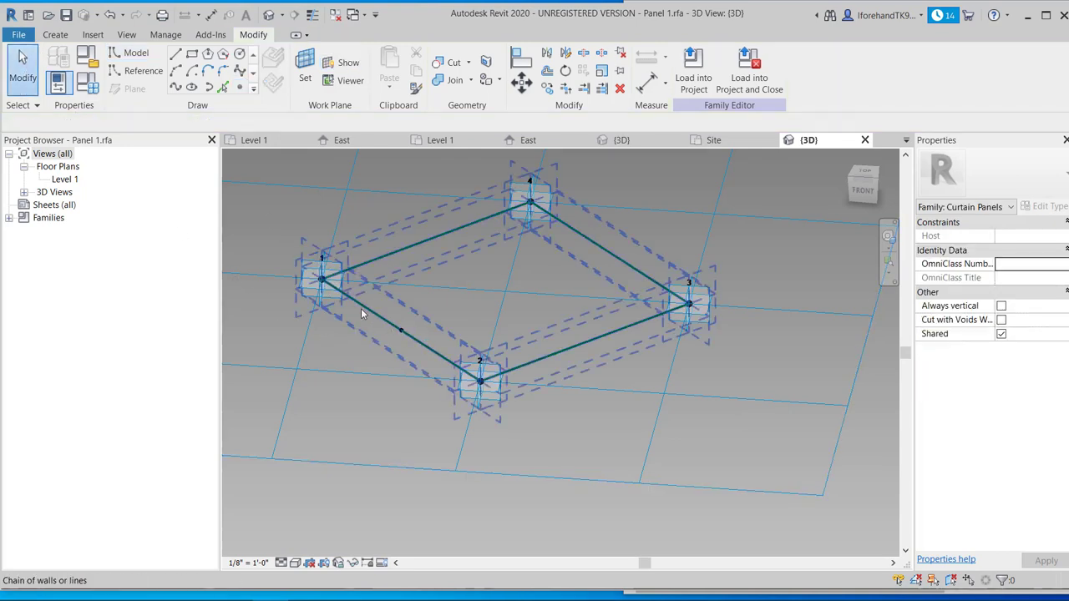
left_click(402, 331)
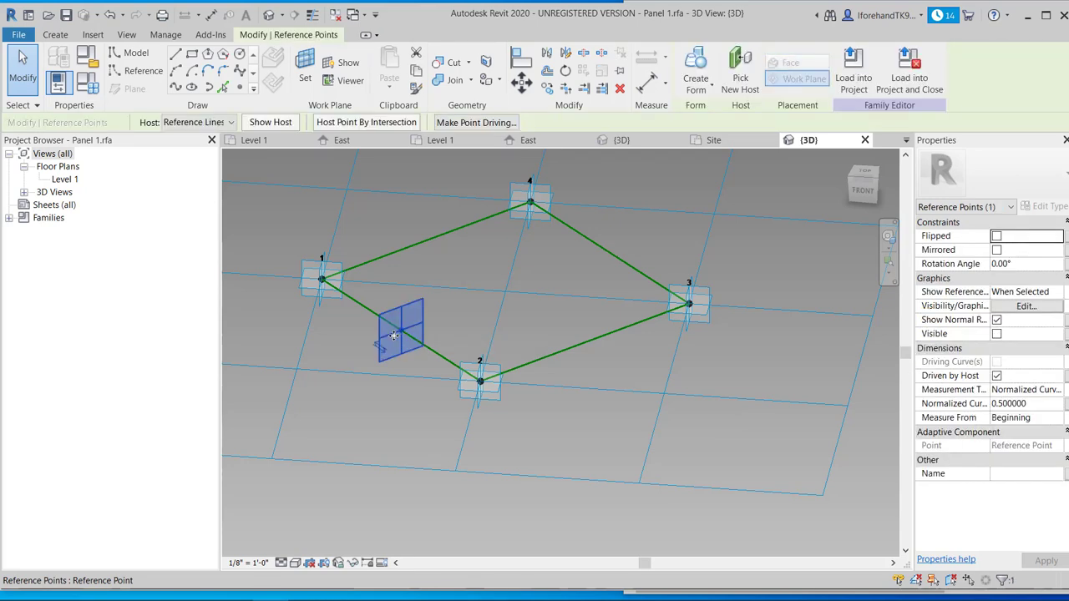
left_click(363, 344)
- Raise adaptive point 1 to test how the hosted midpoint follows the reference line, and undo the move
key("Tab")
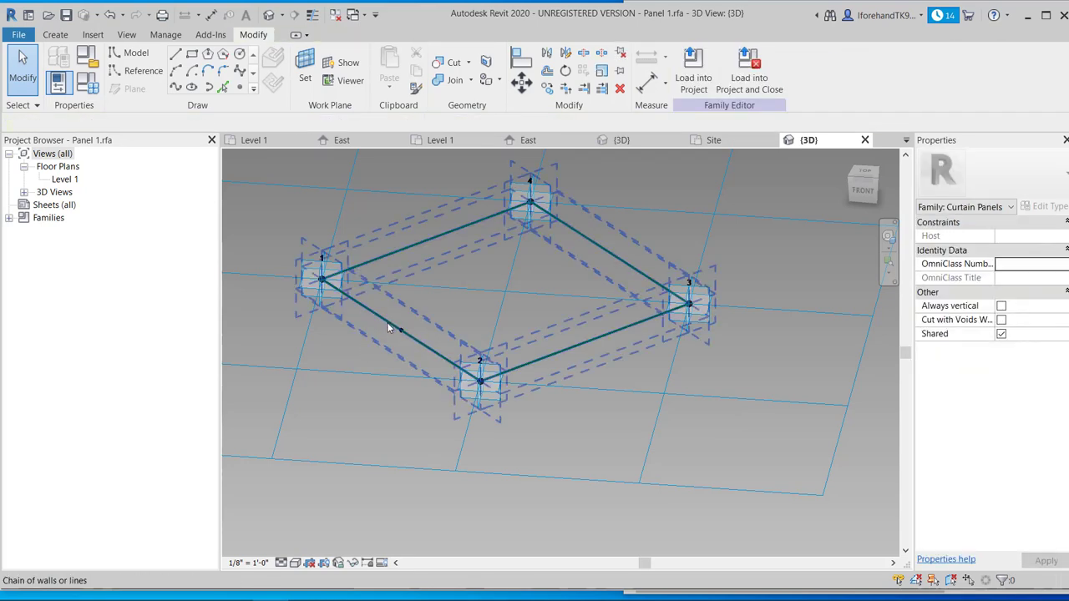
left_click(388, 322)
left_click(318, 271)
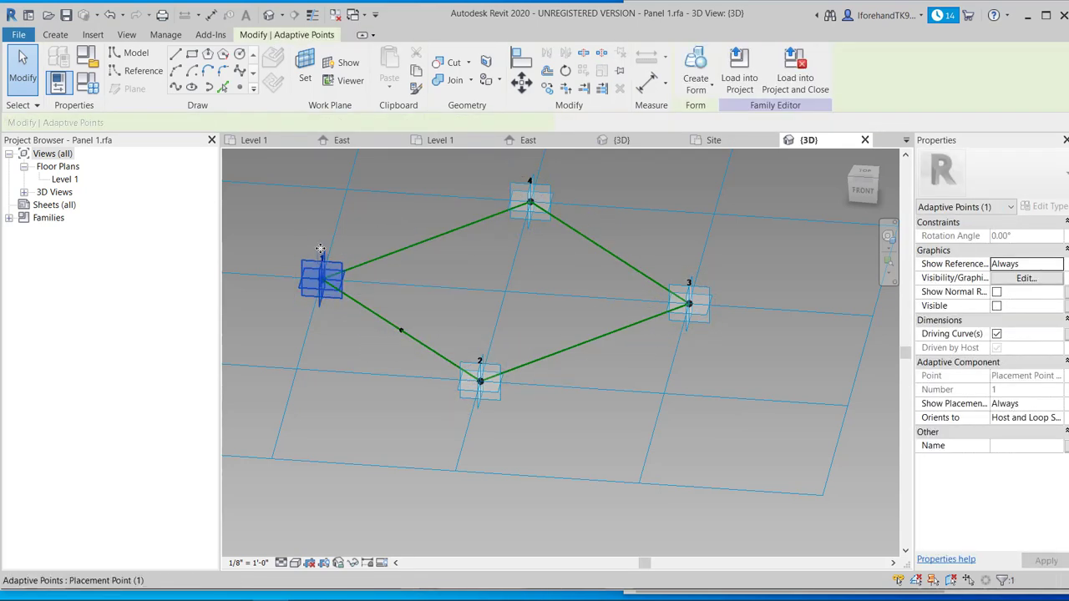
left_click_drag(318, 270, 320, 215)
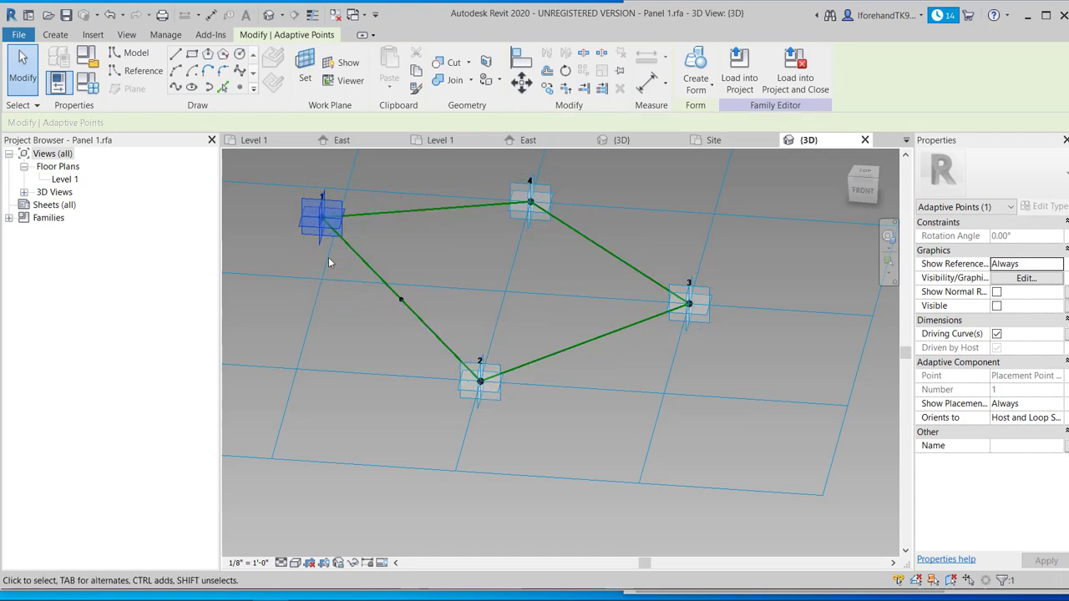
key("ctrl+z")
left_click(307, 238)
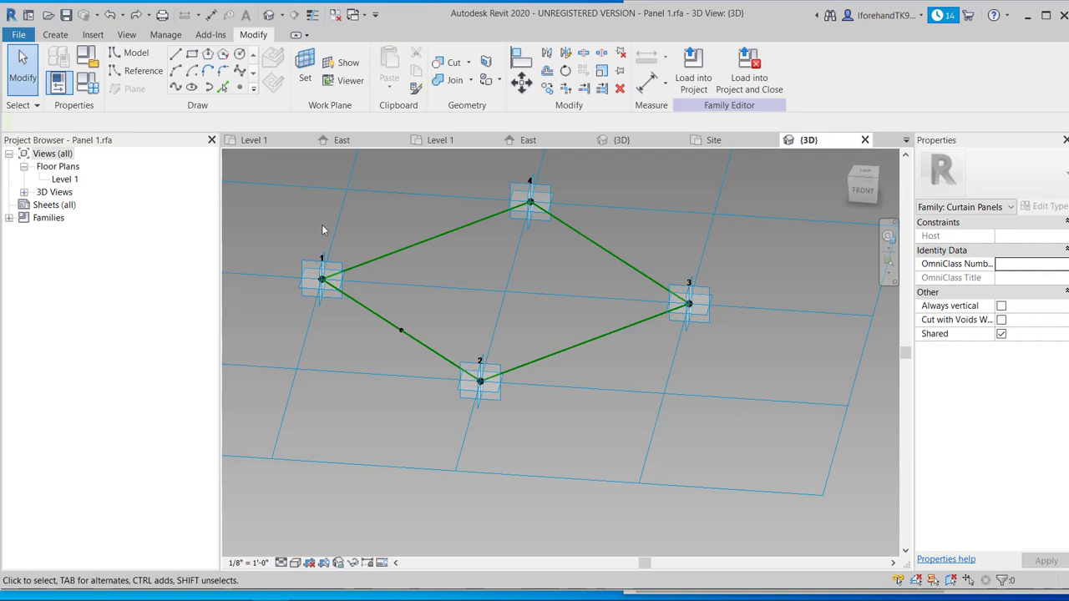
- Place a reference point at the midpoint of the reference line between adaptive points 1 and 4 and select it
left_click(240, 86)
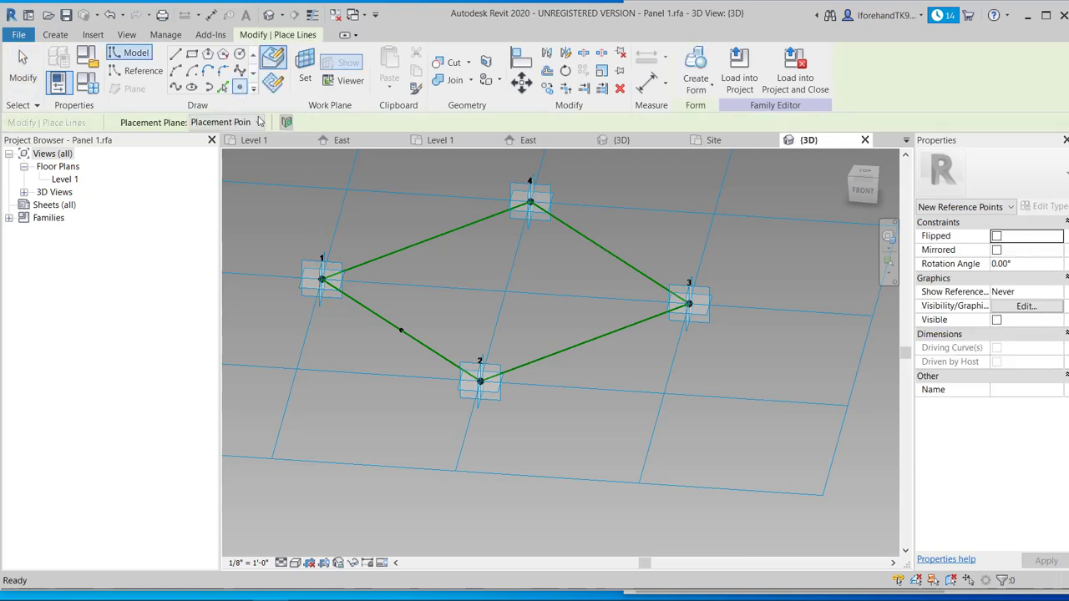
left_click(419, 242)
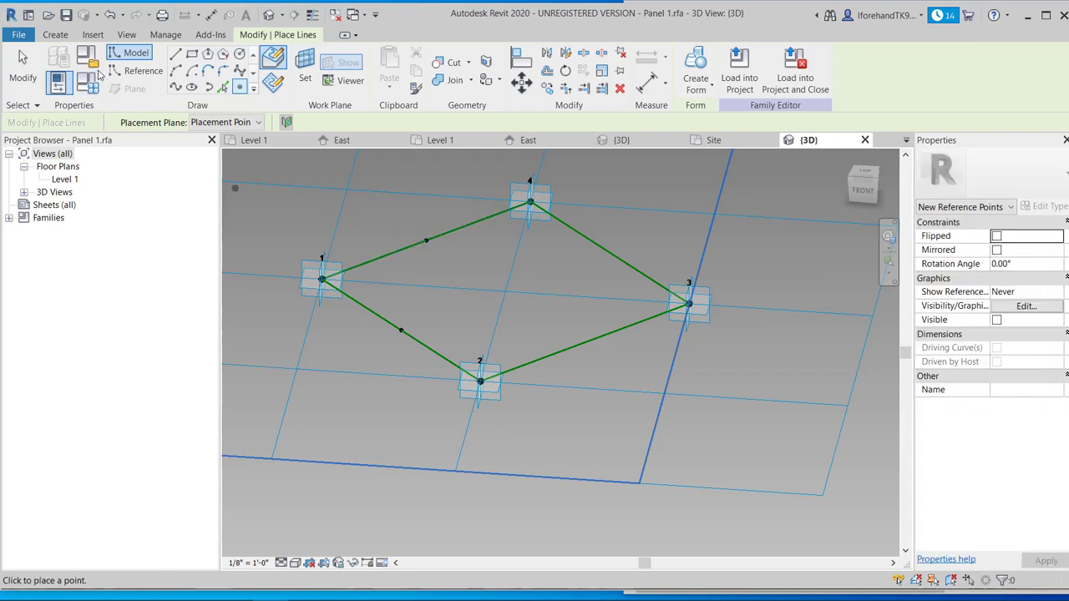
left_click(22, 69)
left_click(425, 241)
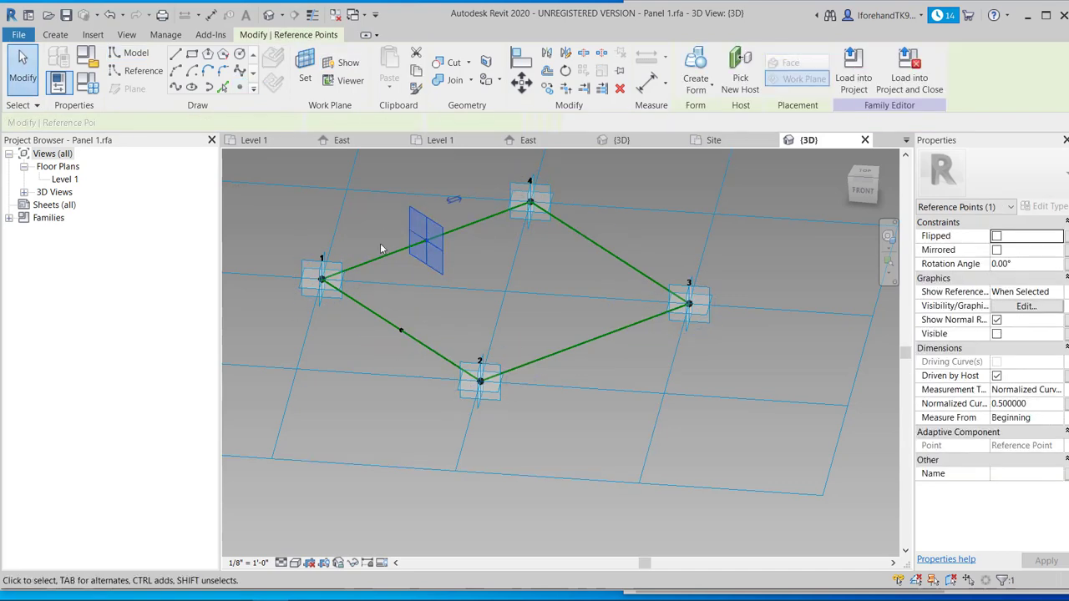
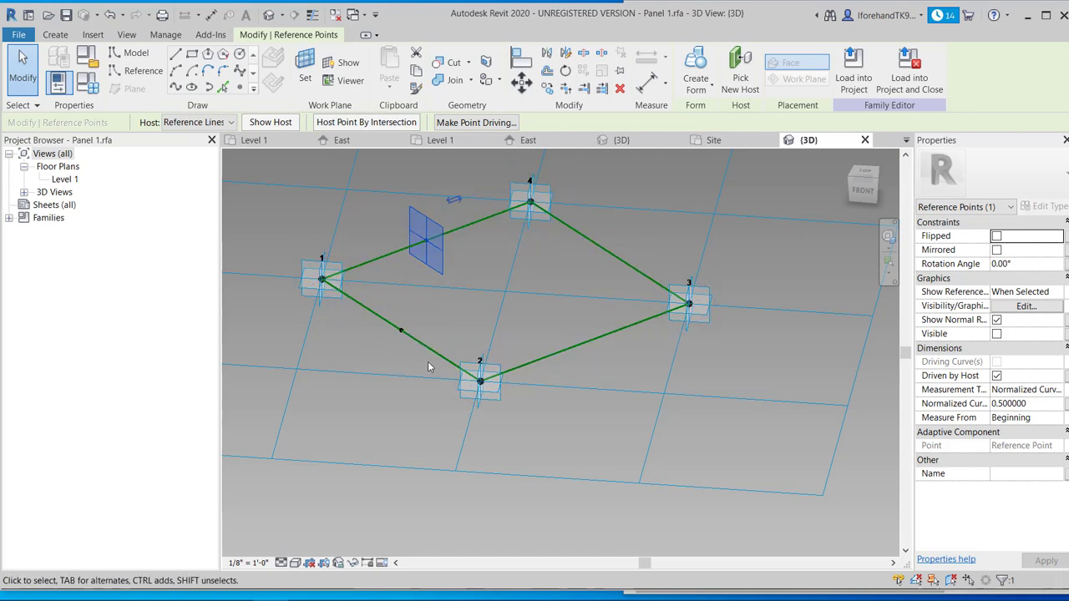
- Set the reference planes of the midpoint between adaptive points 1 and 4 to show Always
key("Tab")
left_click(1038, 292)
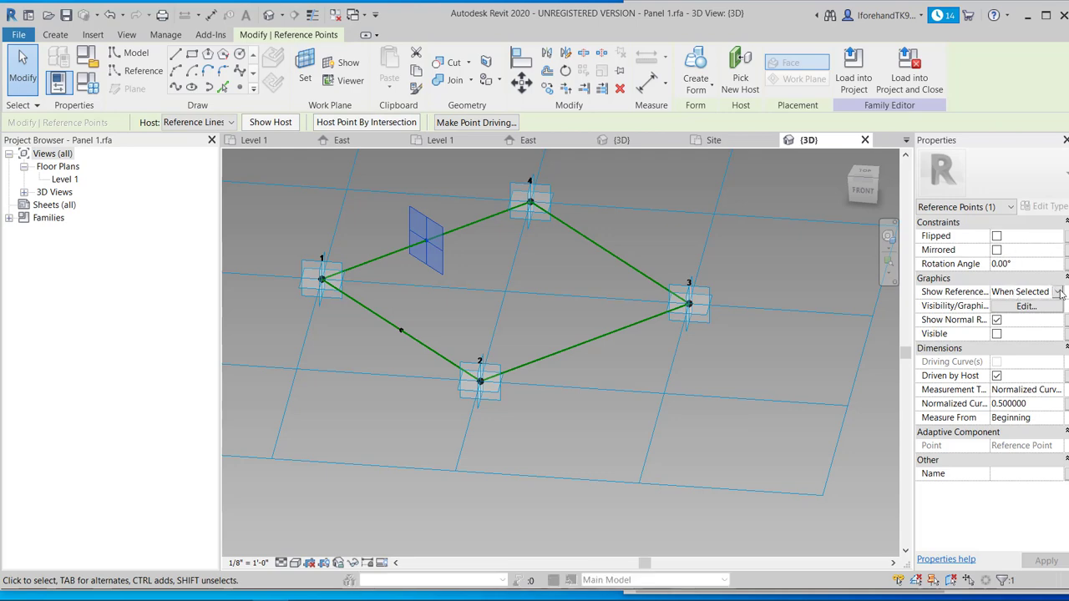
left_click(1058, 291)
left_click(1005, 330)
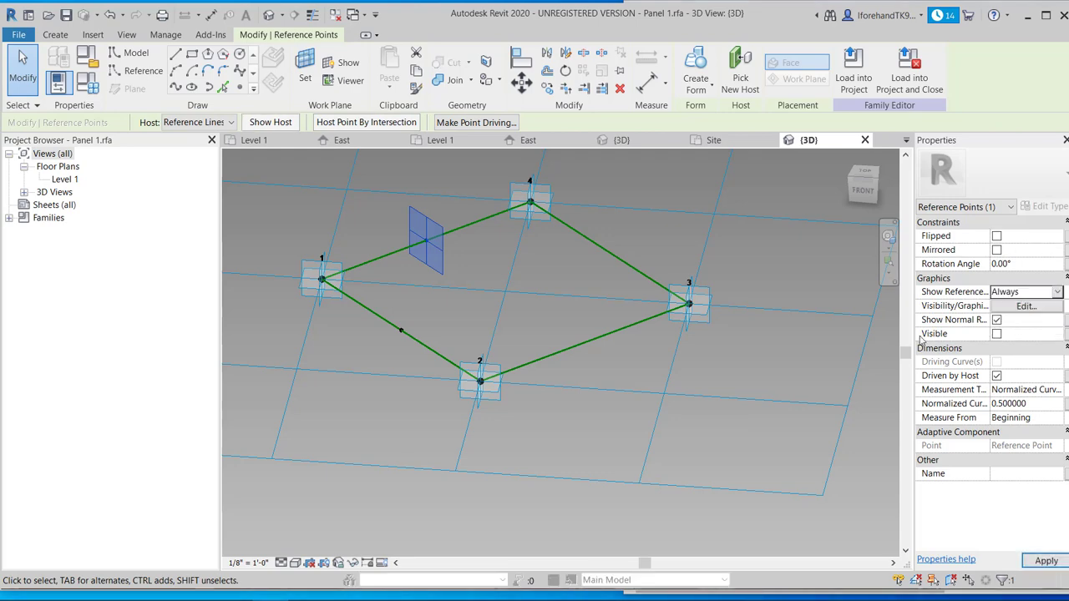
left_click(440, 306)
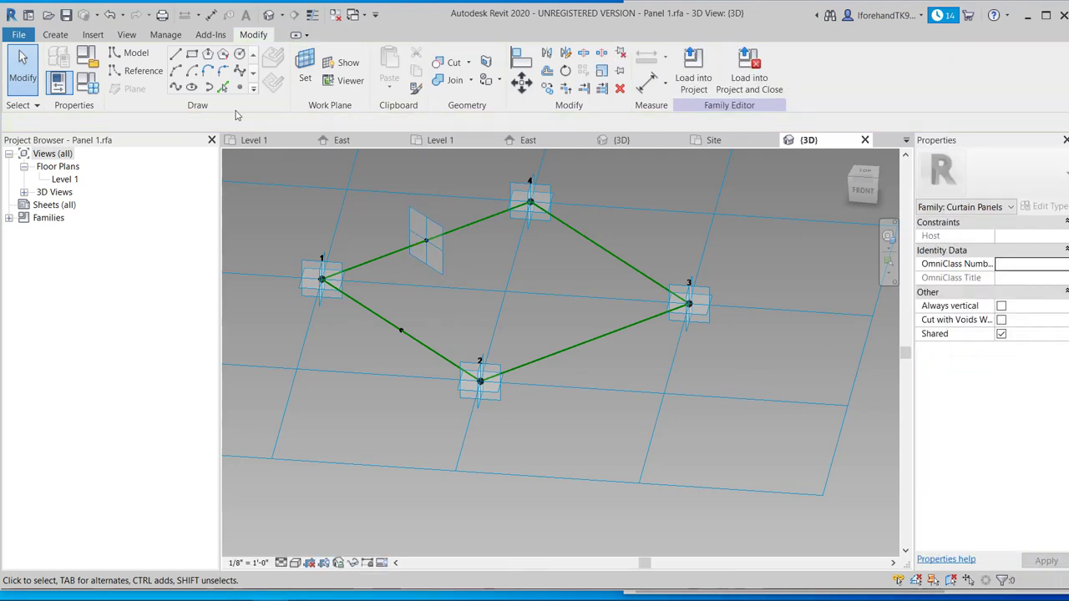
- Draw a six-sided circumscribed polygon with sides about 1' 1" long, centred on the reference point's plane between adaptive points 1 and 4
left_click(223, 55)
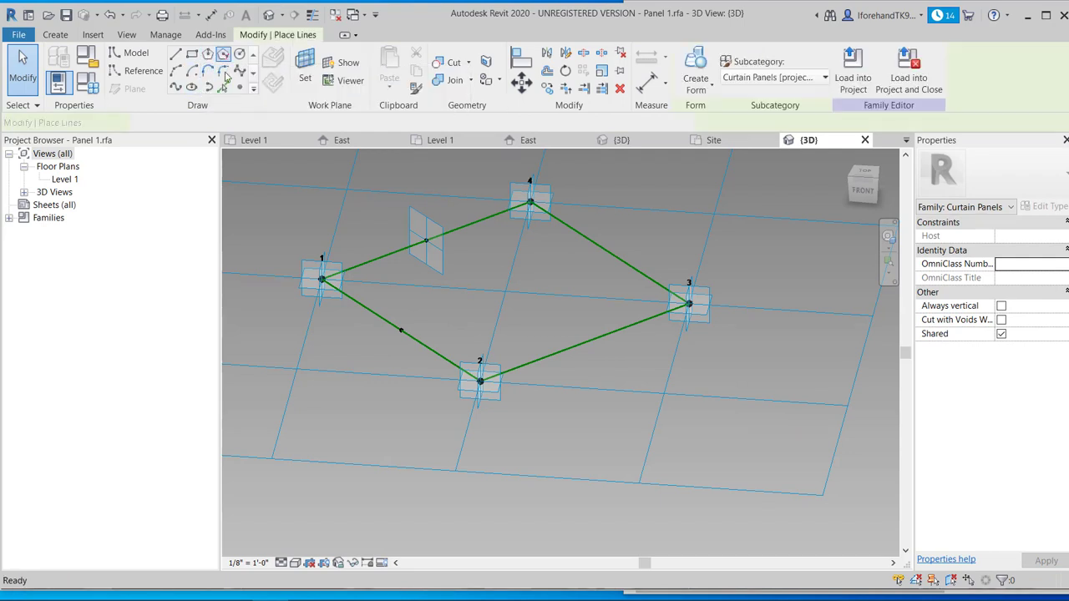
left_click(429, 241)
scroll(430, 232, "up", 2)
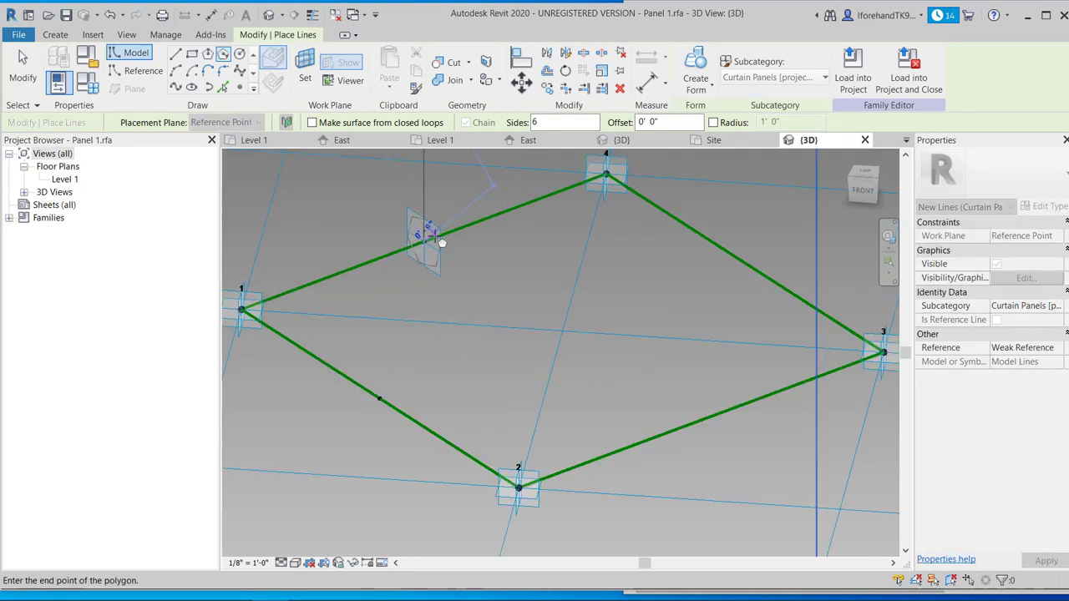
key("Escape")
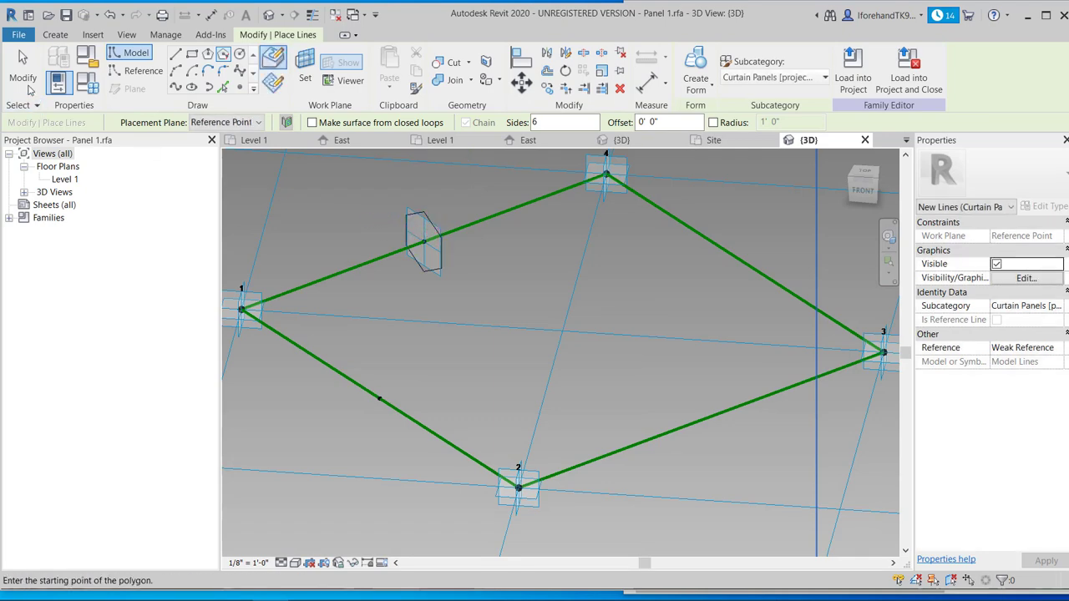
key("Escape")
key("Tab")
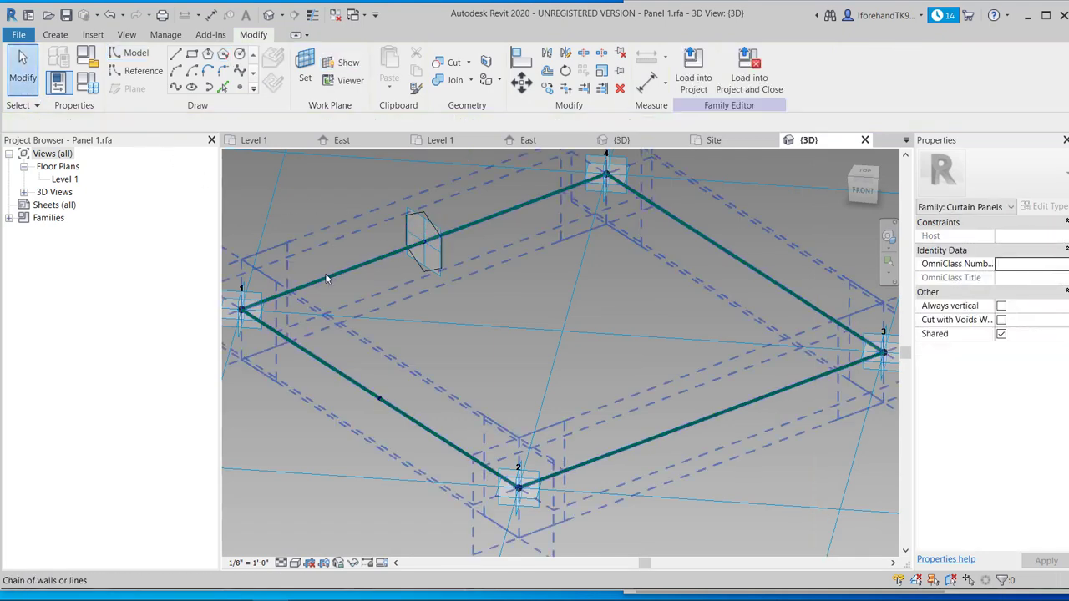
left_click(326, 281)
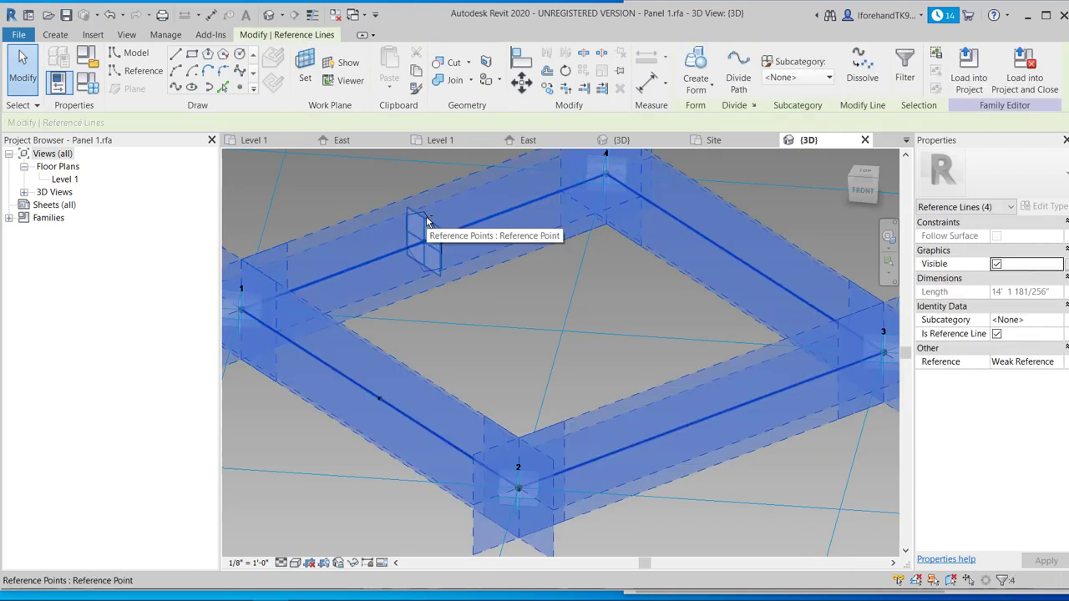
left_click(427, 220, "ctrl")
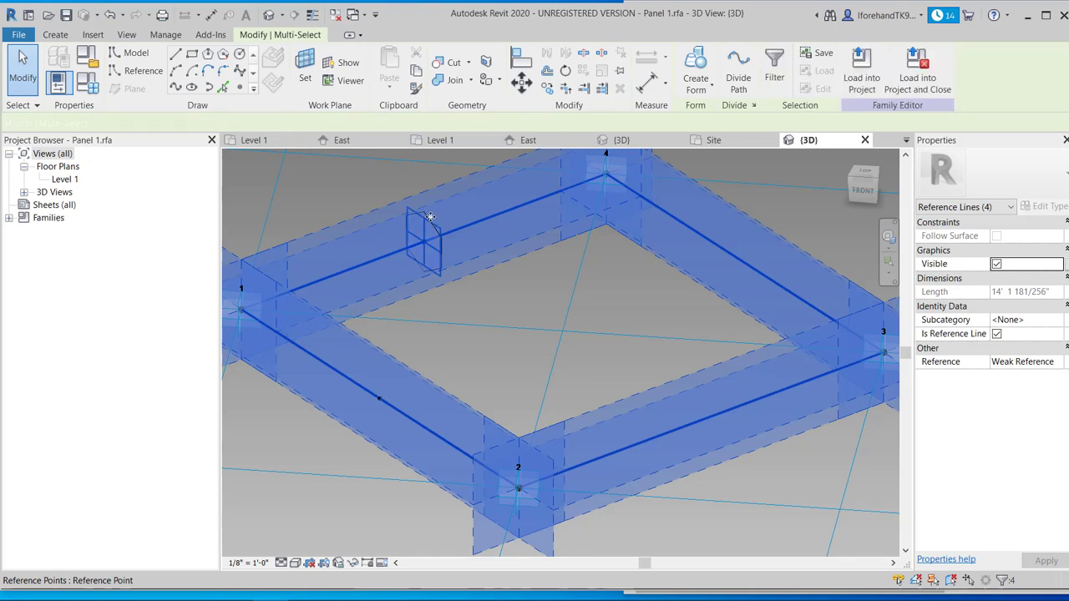
scroll(417, 208, "up", 3)
scroll(430, 209, "up", 3)
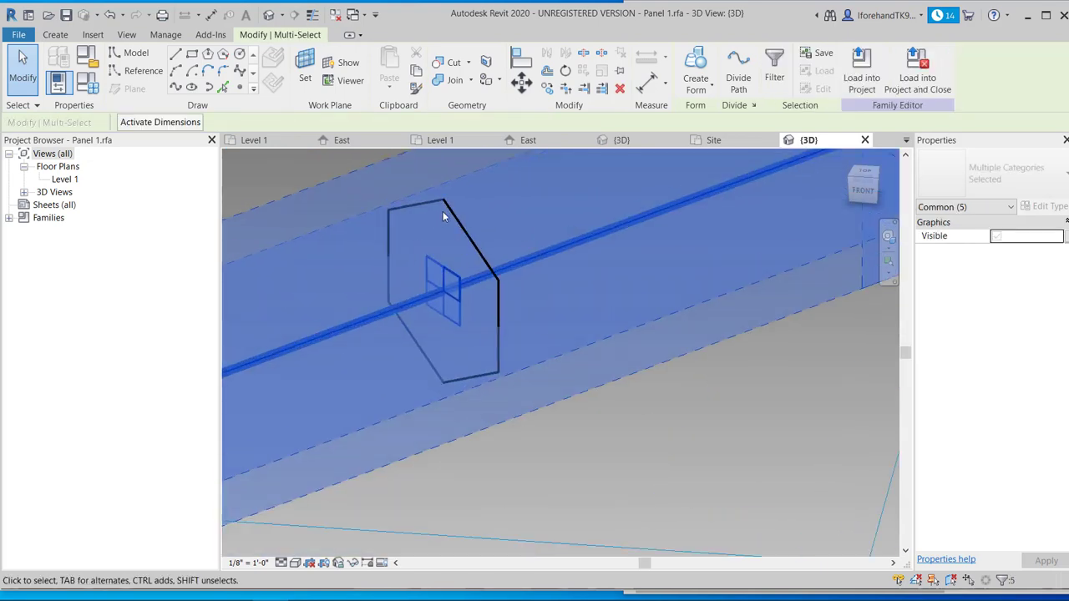
left_click(390, 190)
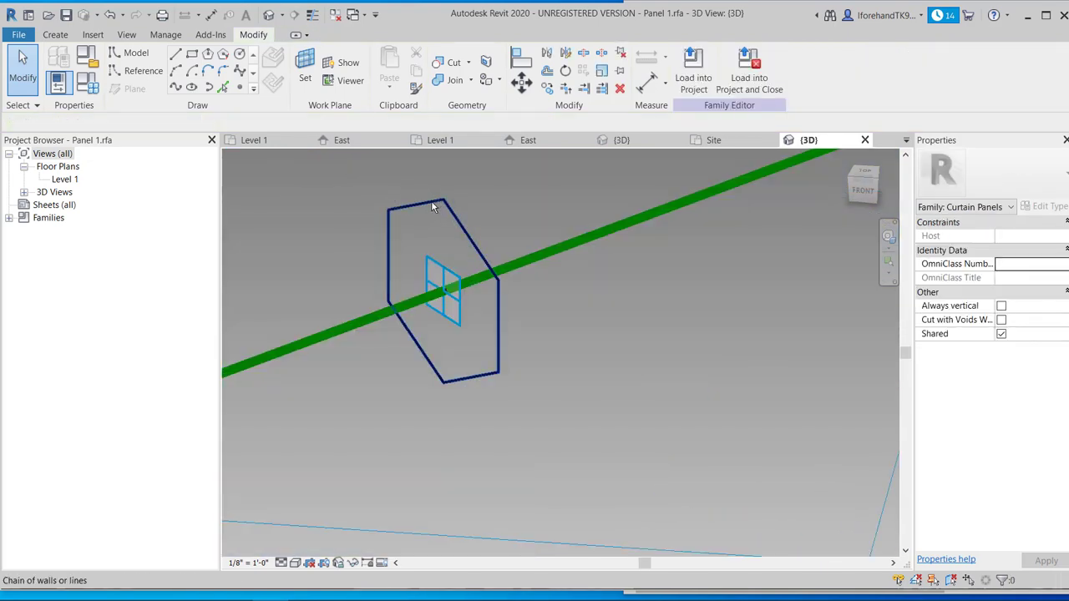
- Create a solid form by sweeping the hexagonal profile along the closed loop of four reference lines
left_click(428, 201)
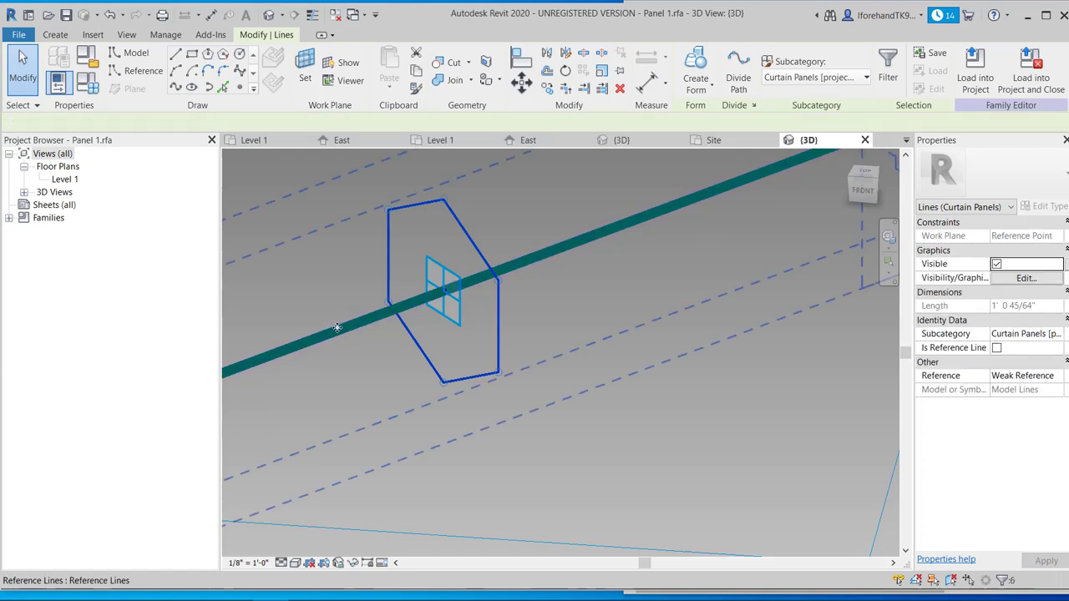
left_click(344, 324, "ctrl")
left_click(696, 61)
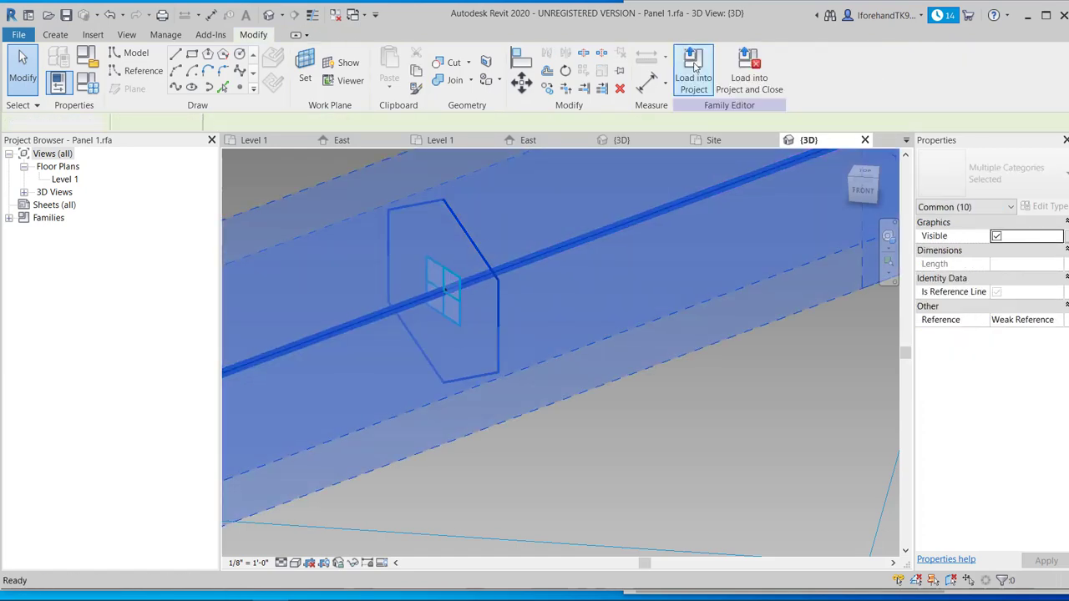
scroll(504, 282, "down", 5)
scroll(503, 283, "down", 3)
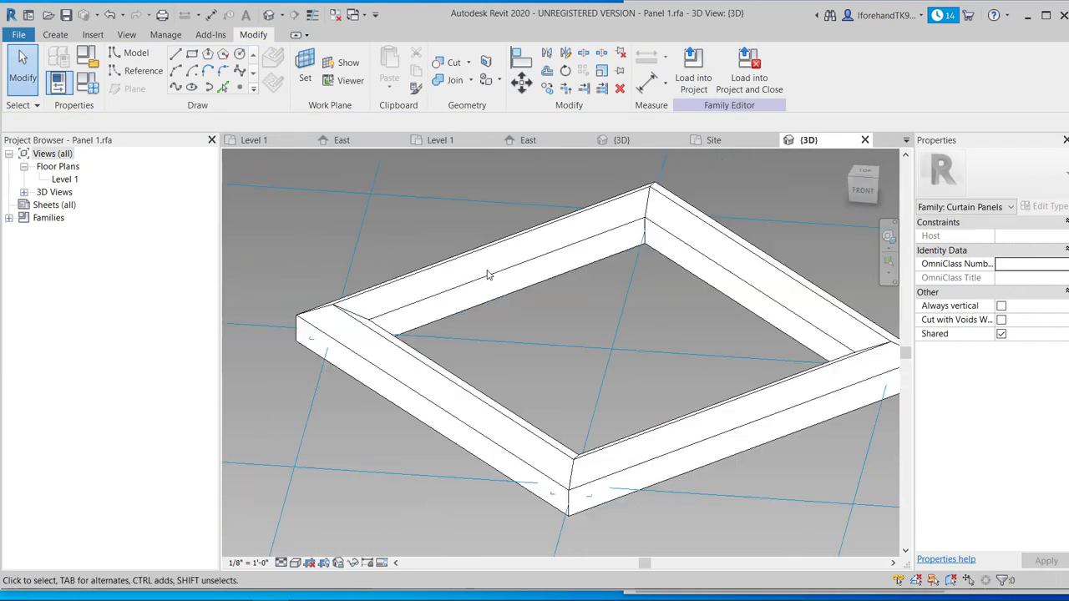
middle_click_drag(471, 289, 499, 384, "shift")
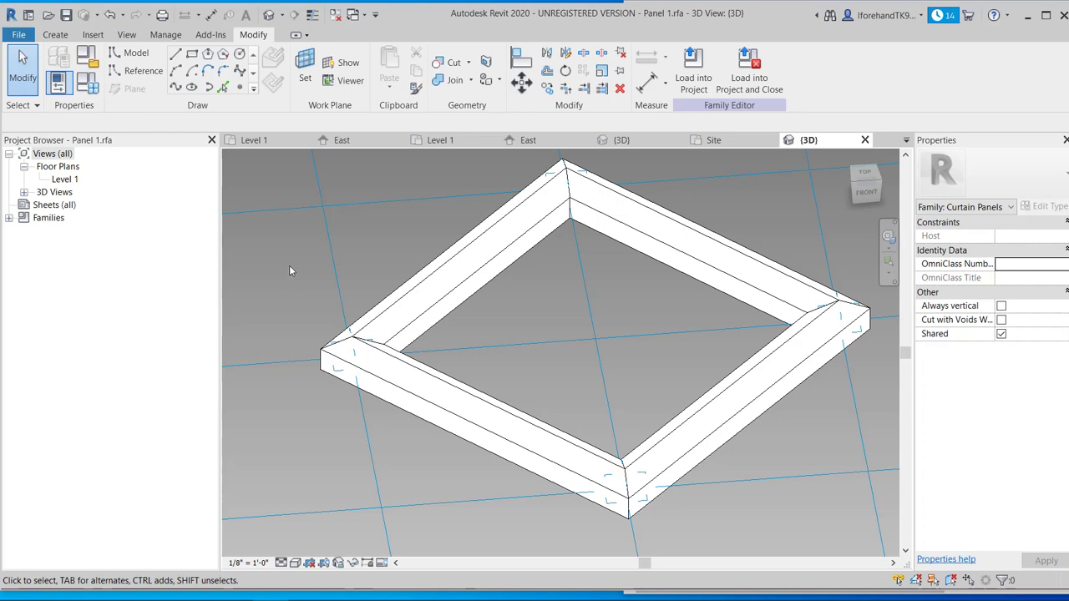
- Load the Panel 1 family into Panel Tower.rvt and open that project's 3D view
left_click(695, 60)
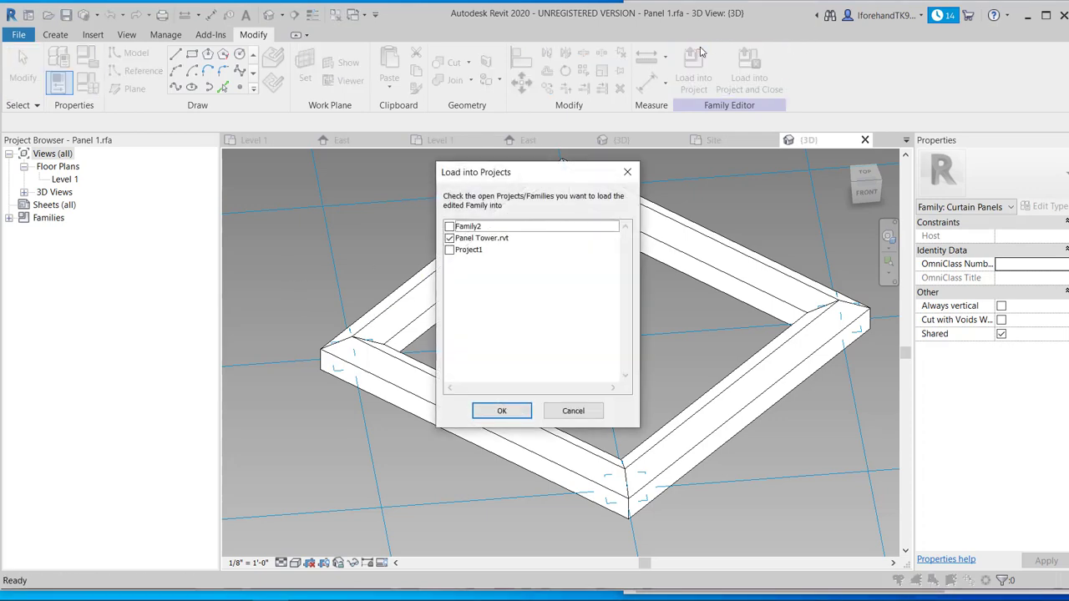
left_click(519, 409)
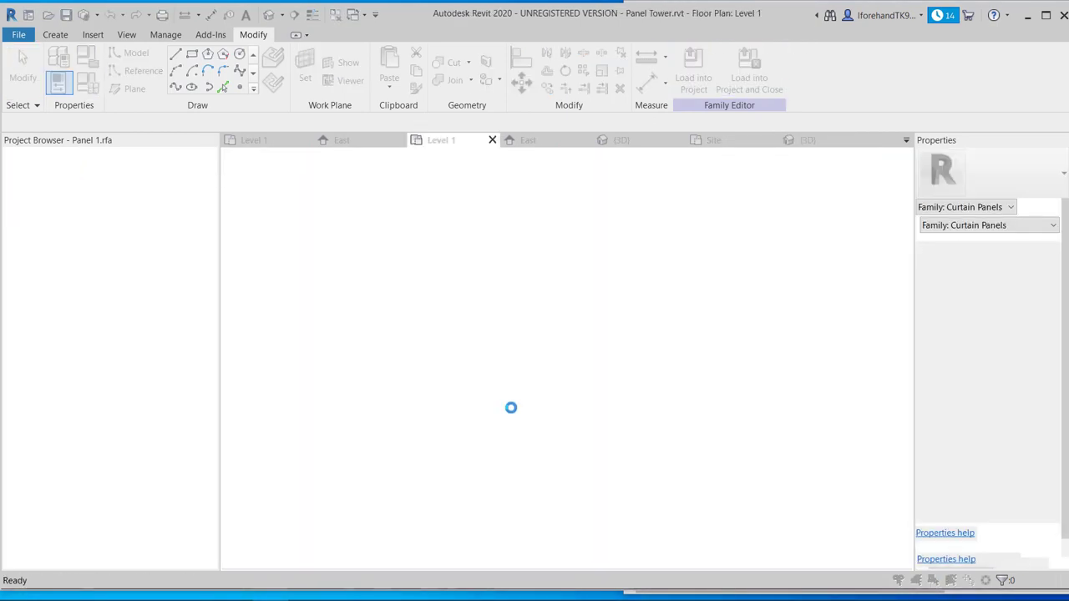
left_click(506, 265)
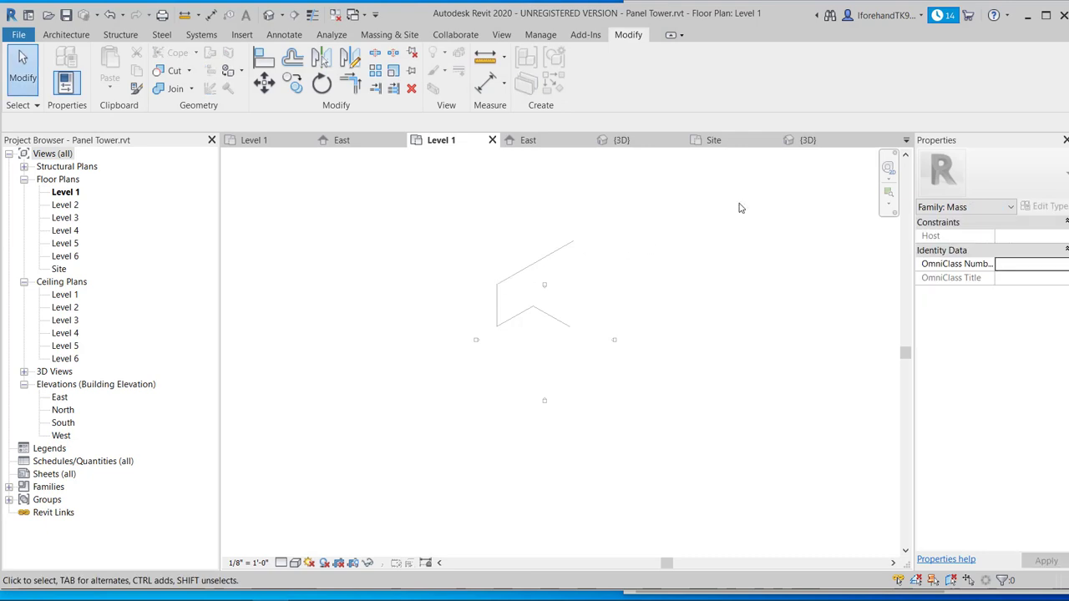
left_click(807, 140)
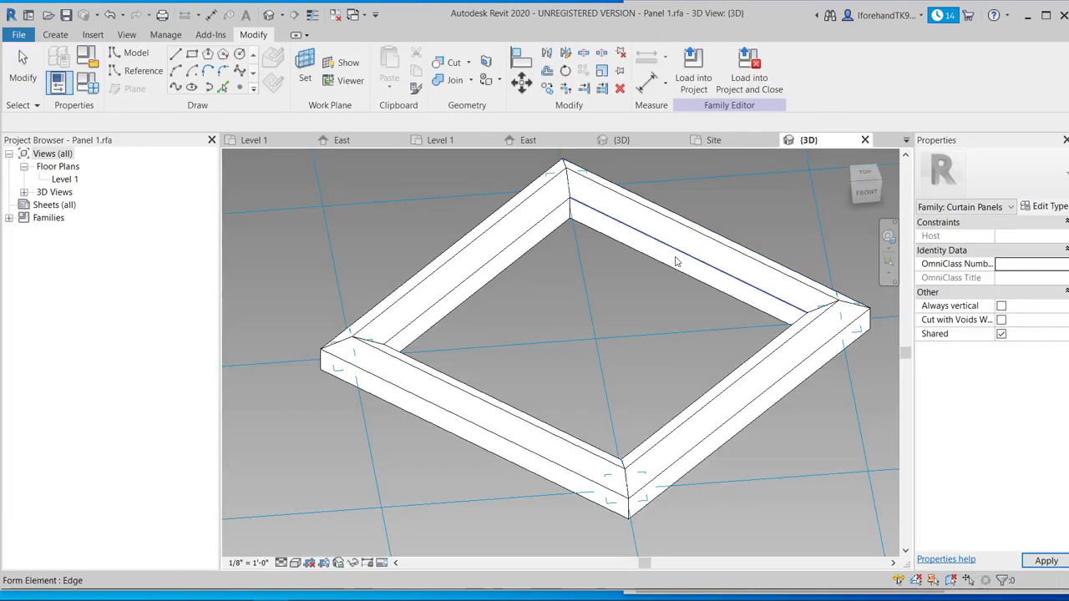
left_click(622, 140)
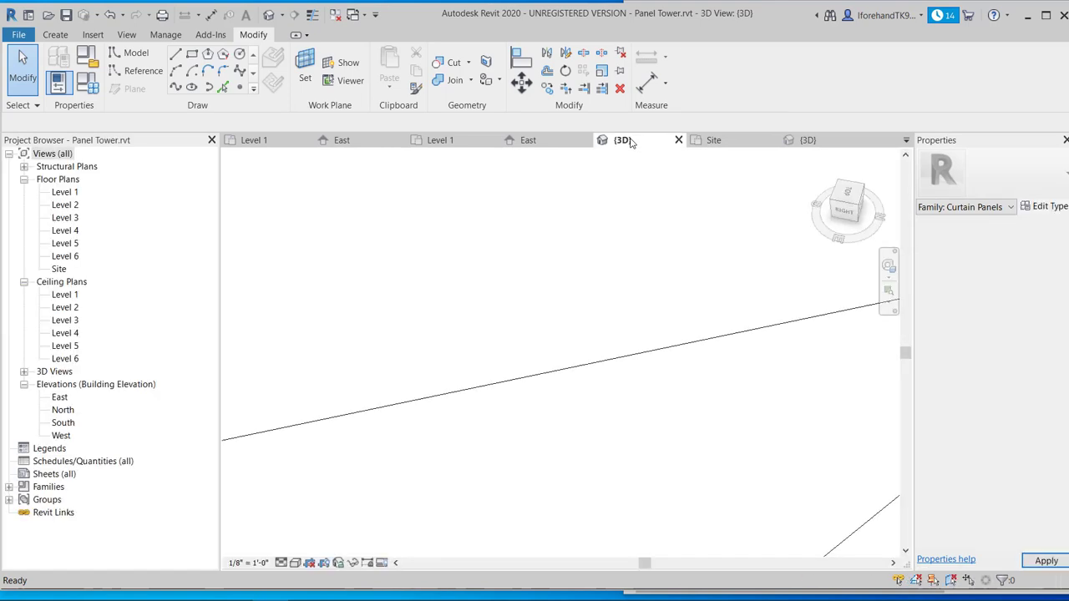
- Apply the Panel 1 type of the Rhomboid pattern to the divided surface of the mass
scroll(597, 293, "down", 6)
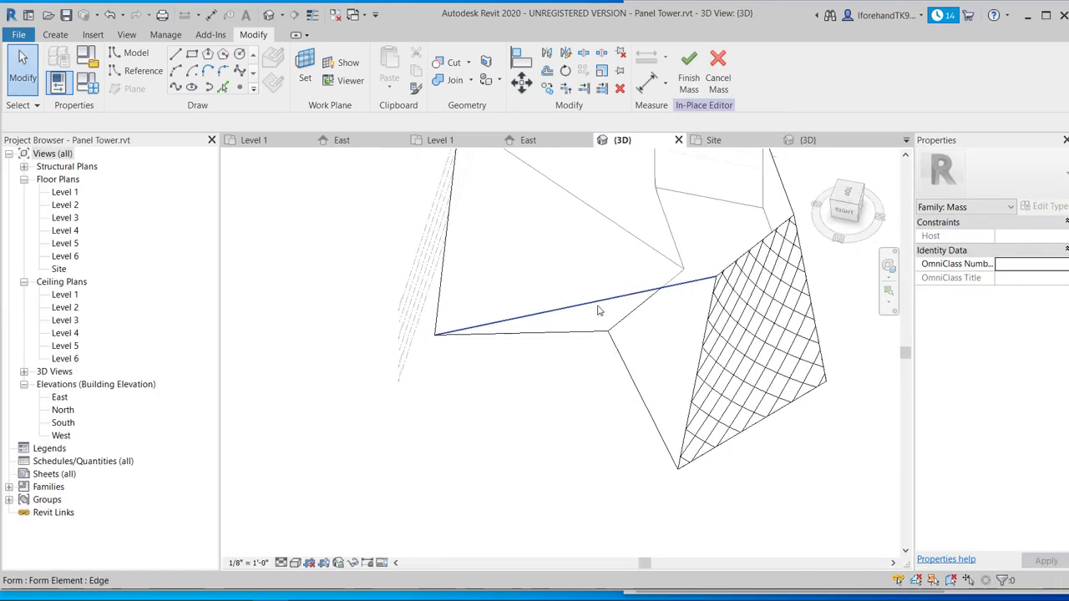
mouse_move(603, 328)
middle_mouse_down("shift")
mouse_move(587, 295)
mouse_move(448, 209)
mouse_move(660, 351)
mouse_move(585, 341)
mouse_move(616, 317)
middle_mouse_up("shift")
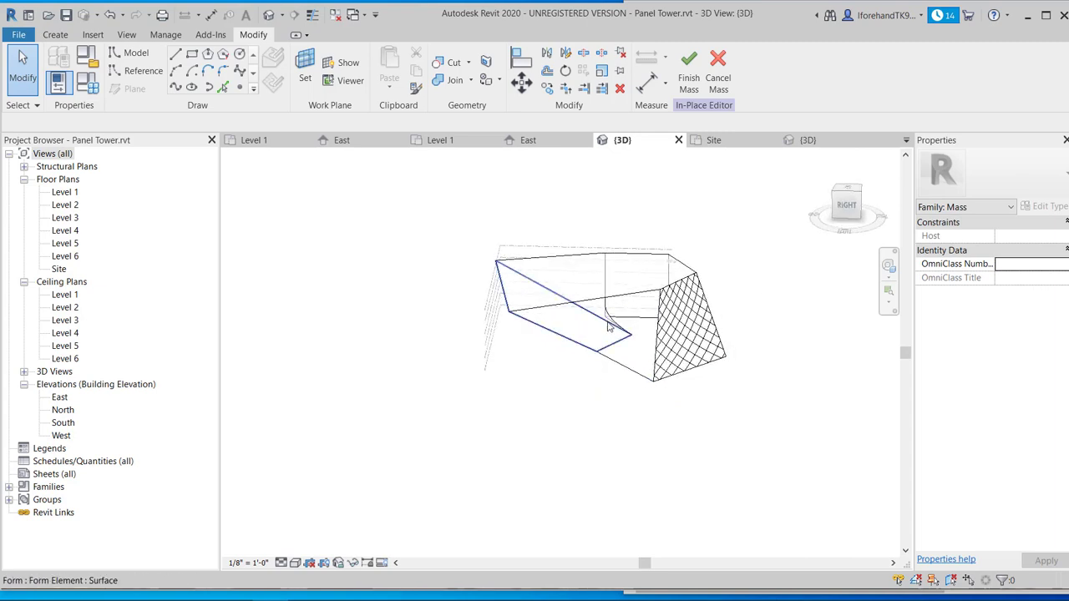
scroll(607, 313, "up", 3)
scroll(593, 310, "up", 2)
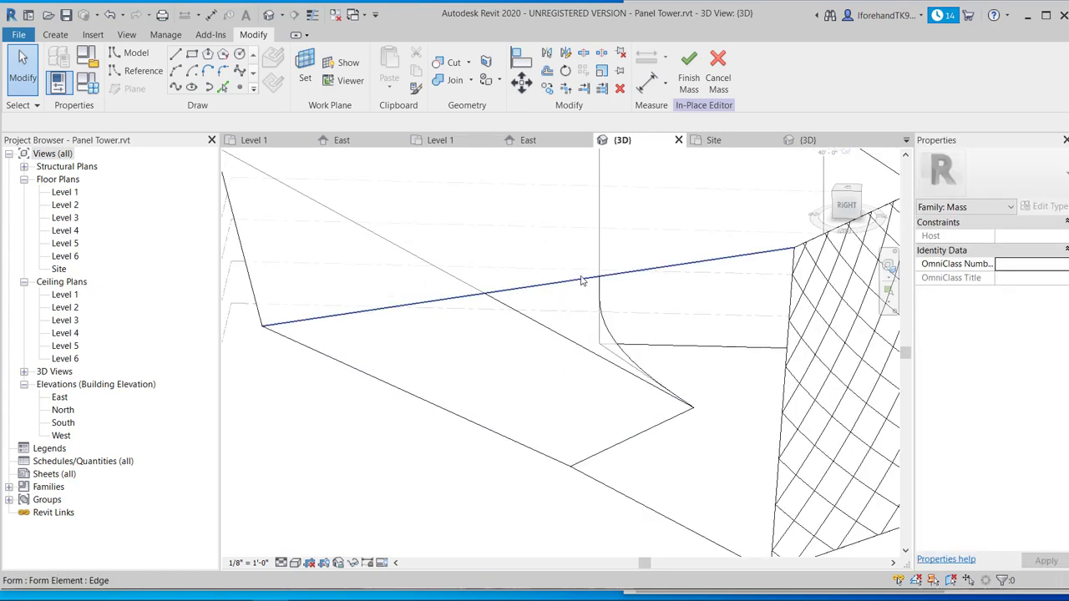
left_click(585, 279)
left_click(609, 317)
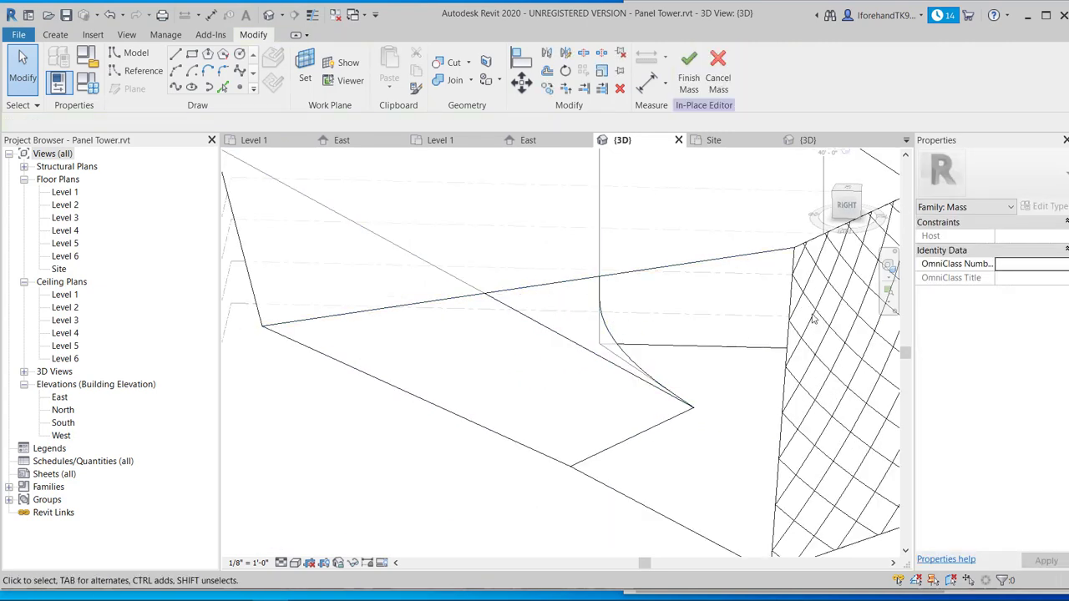
left_click(808, 284)
scroll(808, 284, "down", 2)
middle_click_drag(808, 284, 835, 280, "shift")
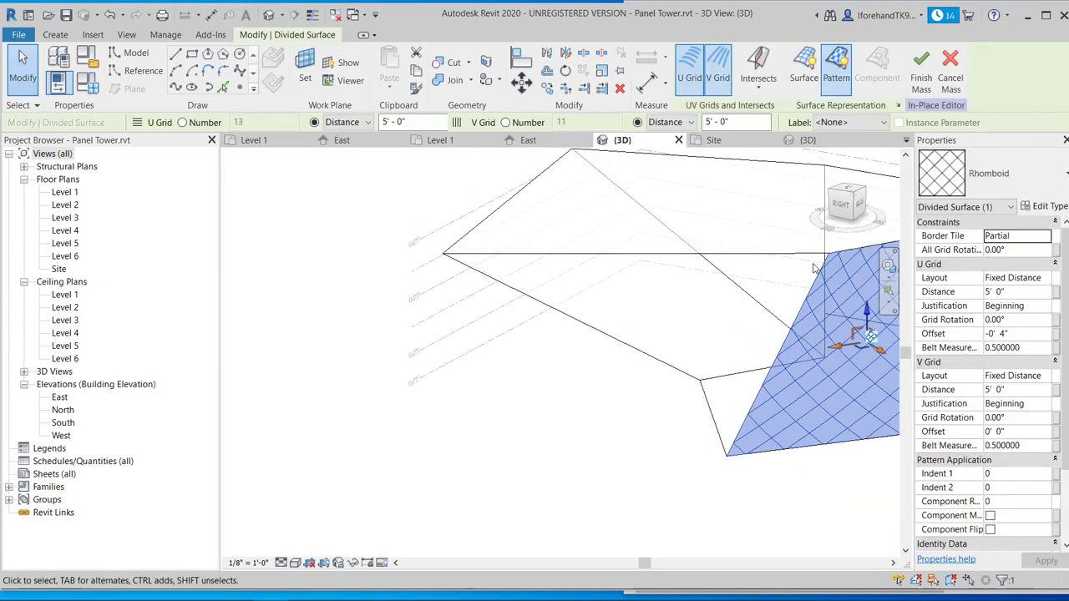
left_click(999, 207)
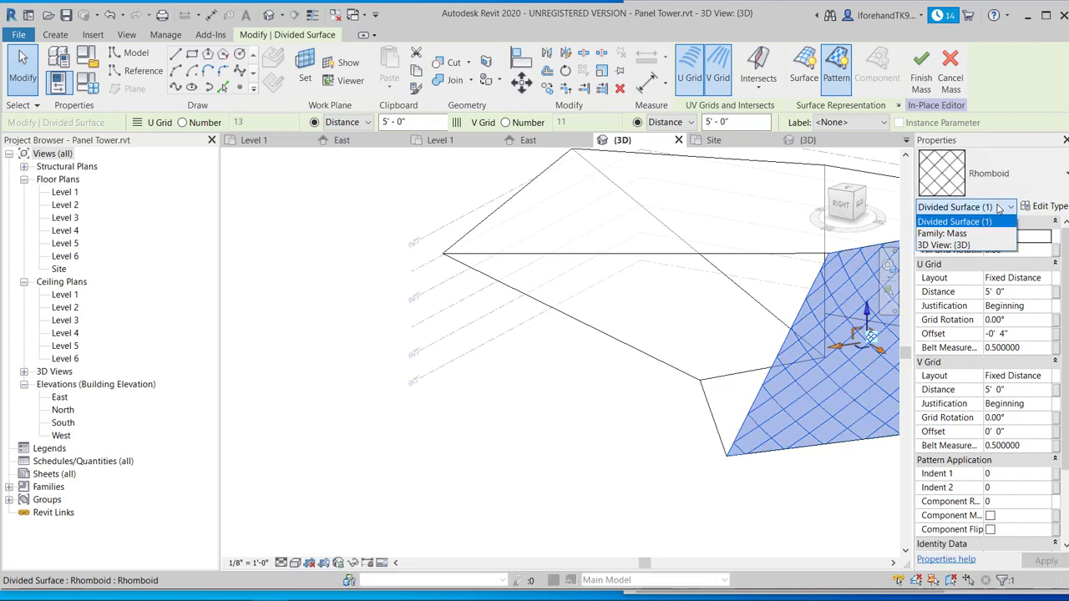
left_click(994, 220)
left_click(1005, 174)
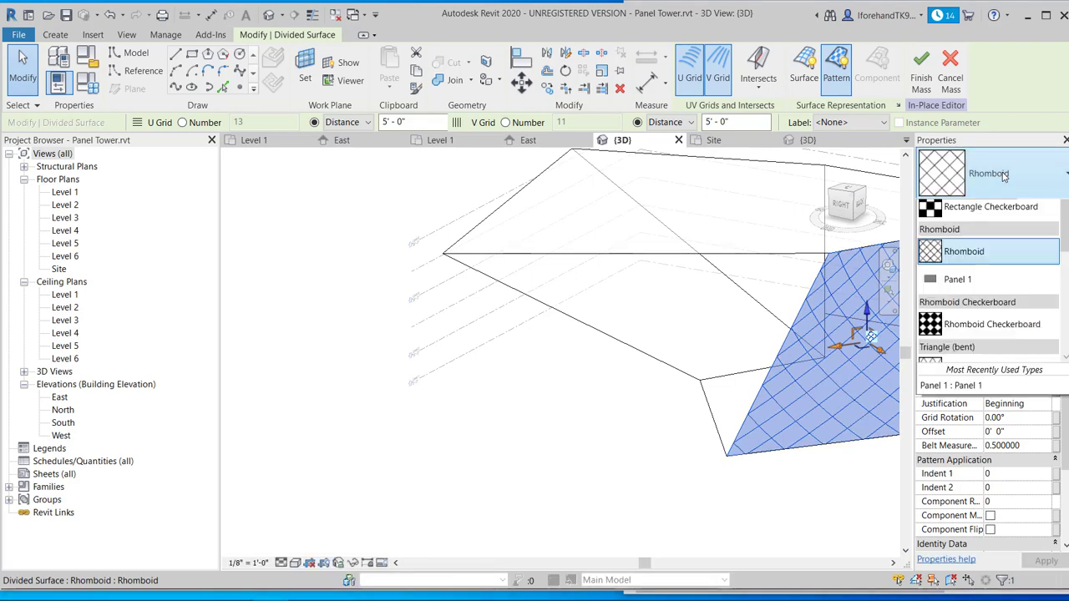
left_click(989, 478)
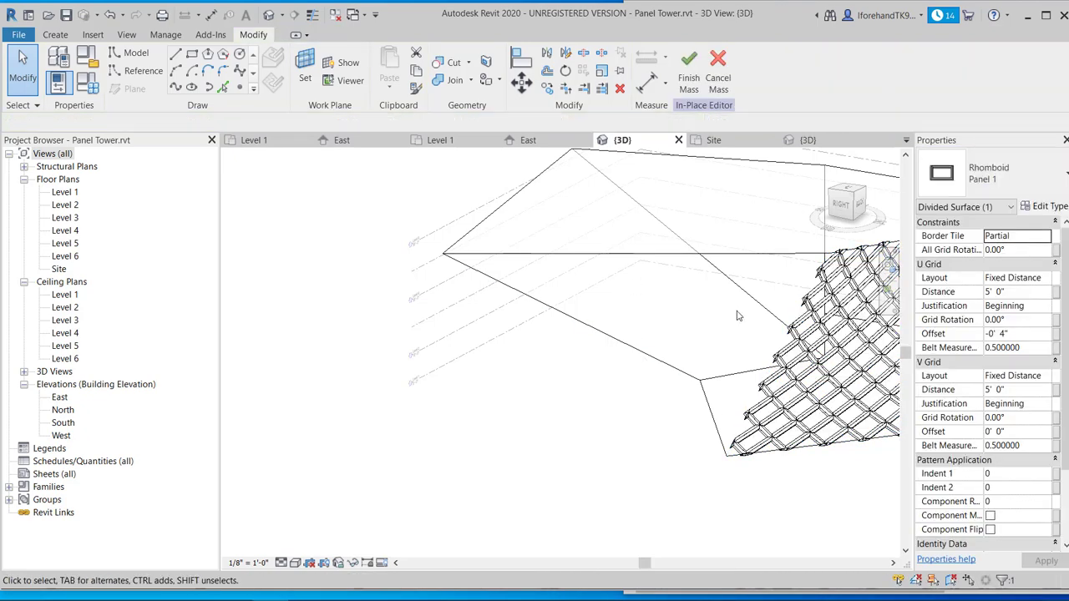
- Inspect the framed panels on the divided surface, and undo the panel assignment
left_click(699, 300)
mouse_move(699, 301)
middle_mouse_down("shift")
mouse_move(859, 257)
mouse_move(811, 293)
mouse_move(710, 293)
middle_mouse_up("shift")
scroll(723, 333, "up", 4)
scroll(723, 333, "up", 3)
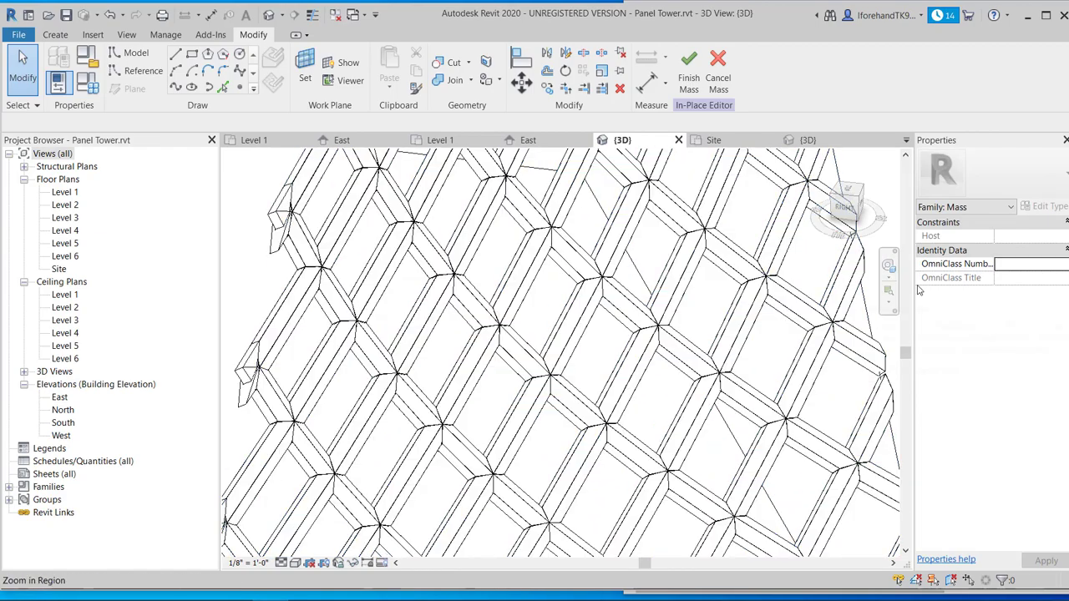
scroll(676, 288, "down", 5)
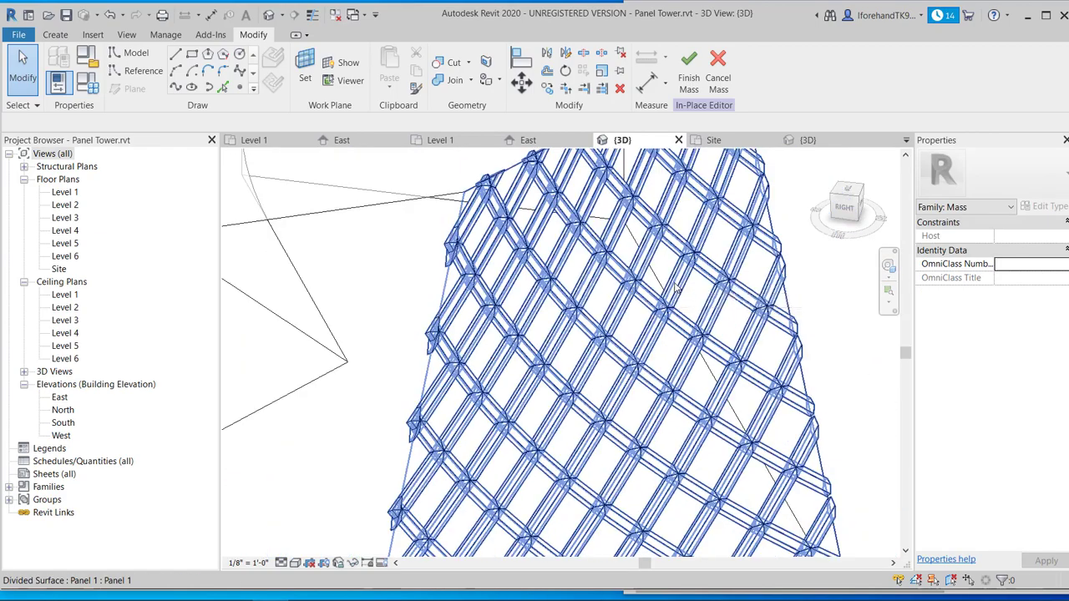
scroll(676, 288, "down", 3)
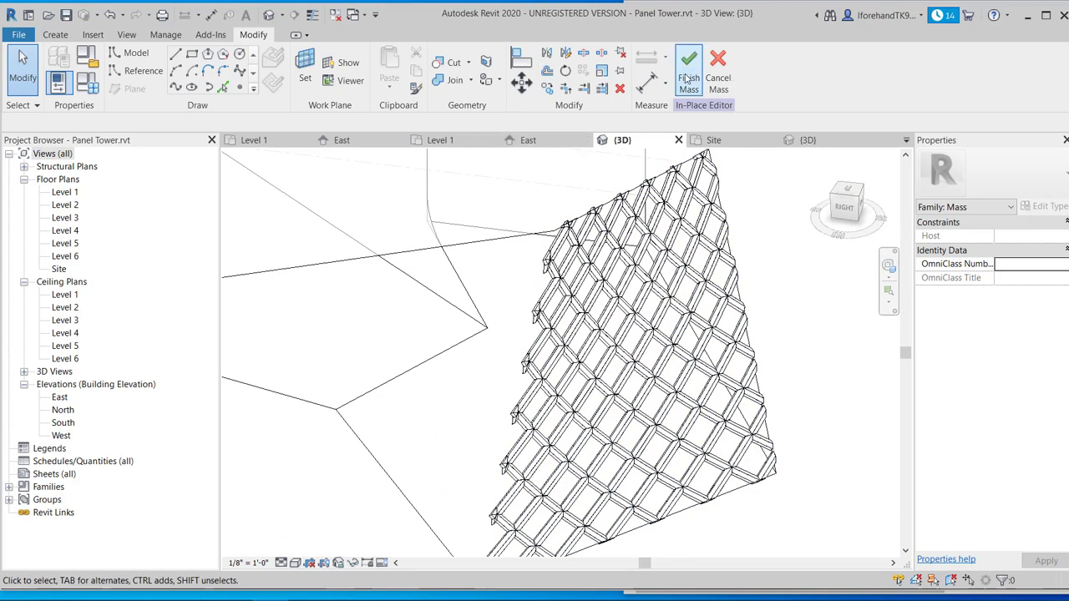
key("ctrl+z")
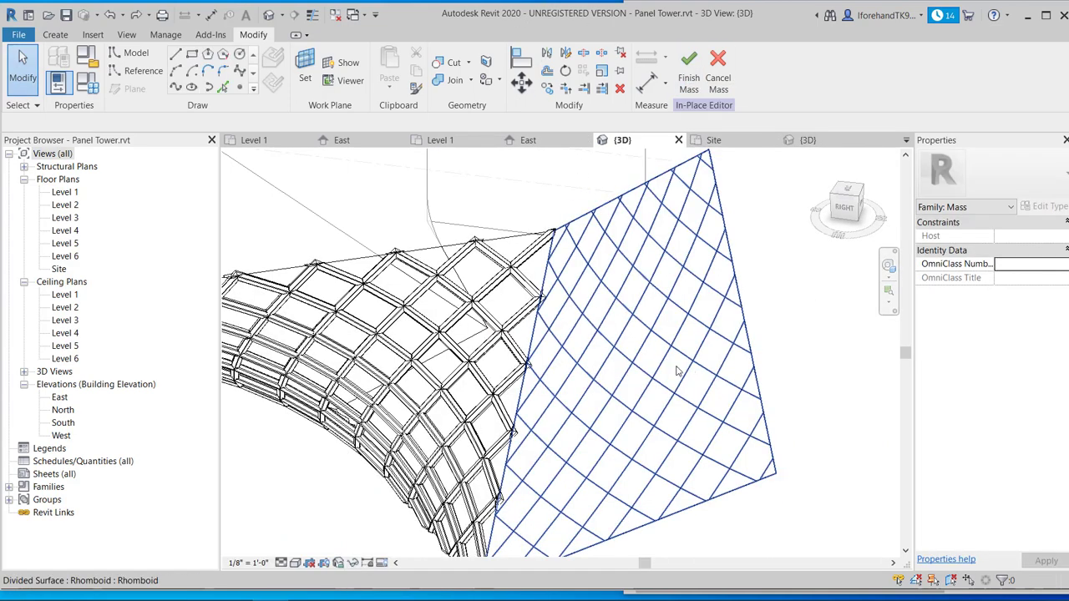
left_click(652, 364)
left_click(333, 445)
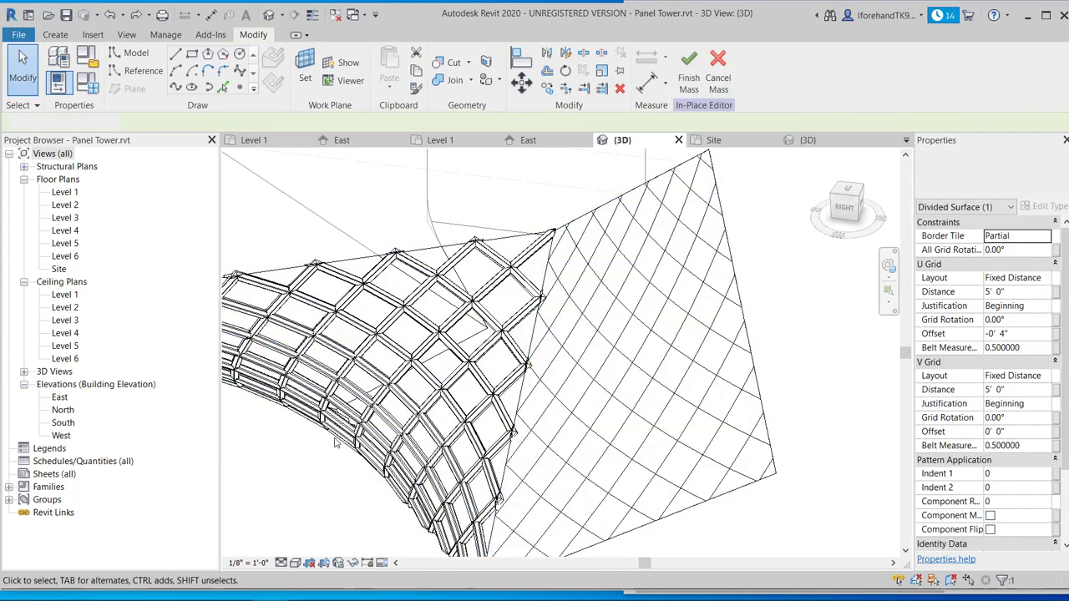
scroll(337, 443, "down", 2)
middle_click_drag(341, 445, 433, 372, "shift")
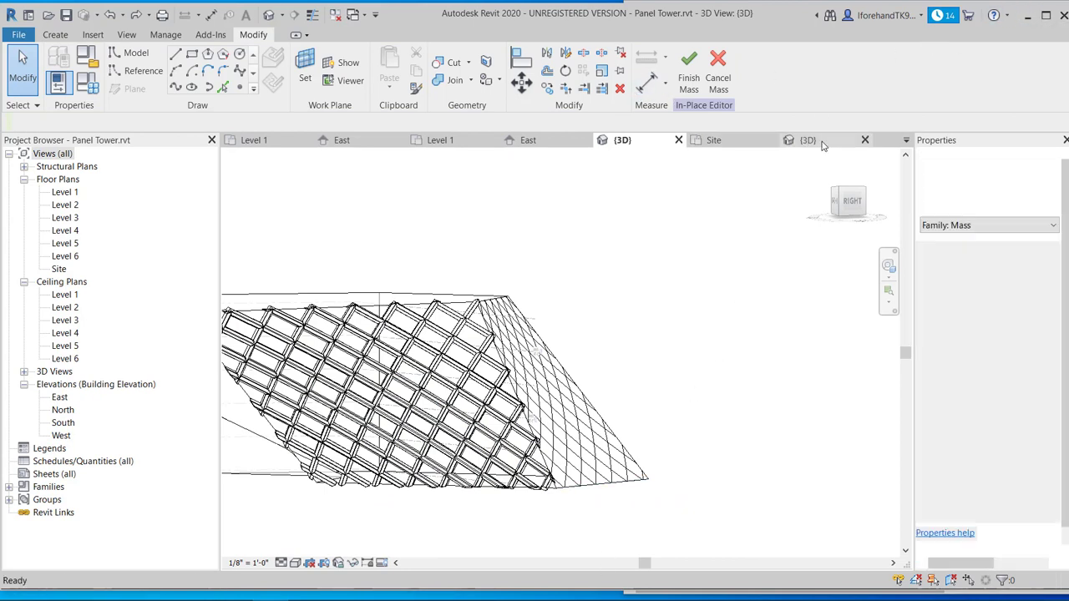
- In the Panel 1 family, place a reference point on adaptive point 1 and check its host options
left_click(822, 145)
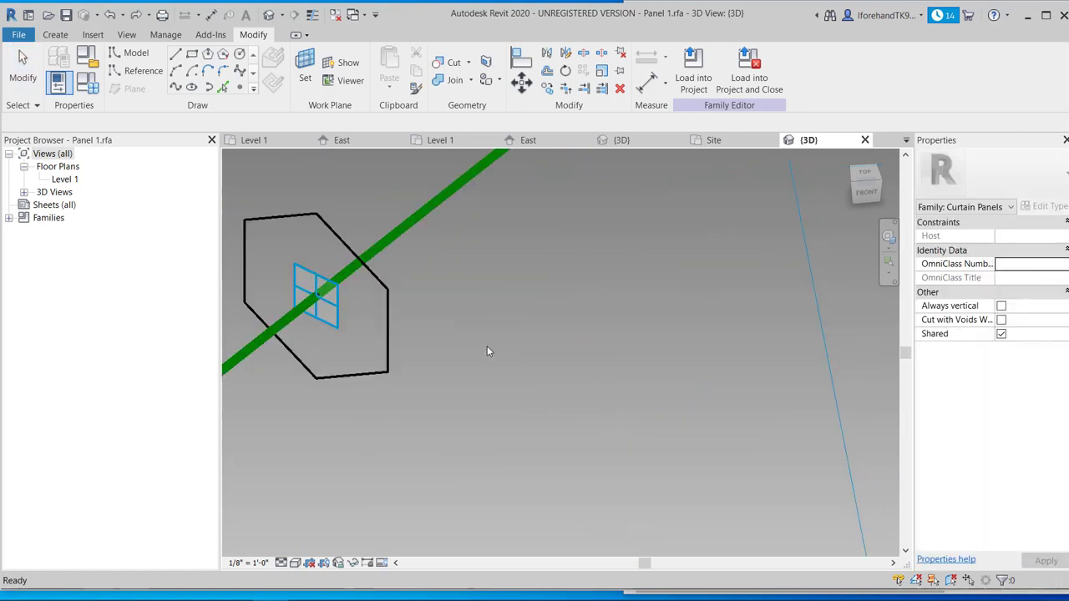
scroll(468, 347, "down", 8)
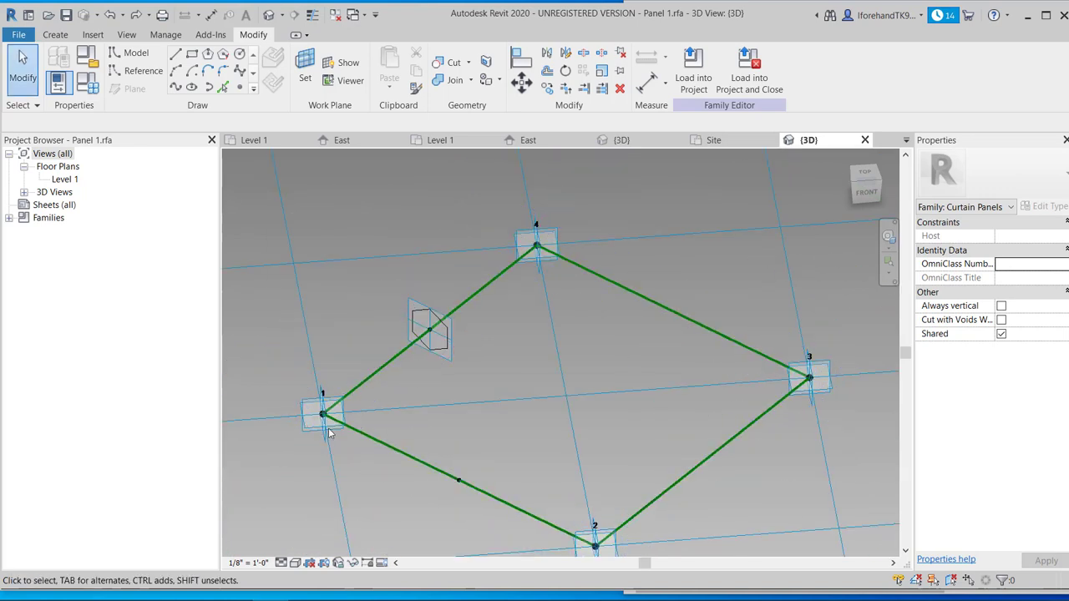
left_click(311, 414)
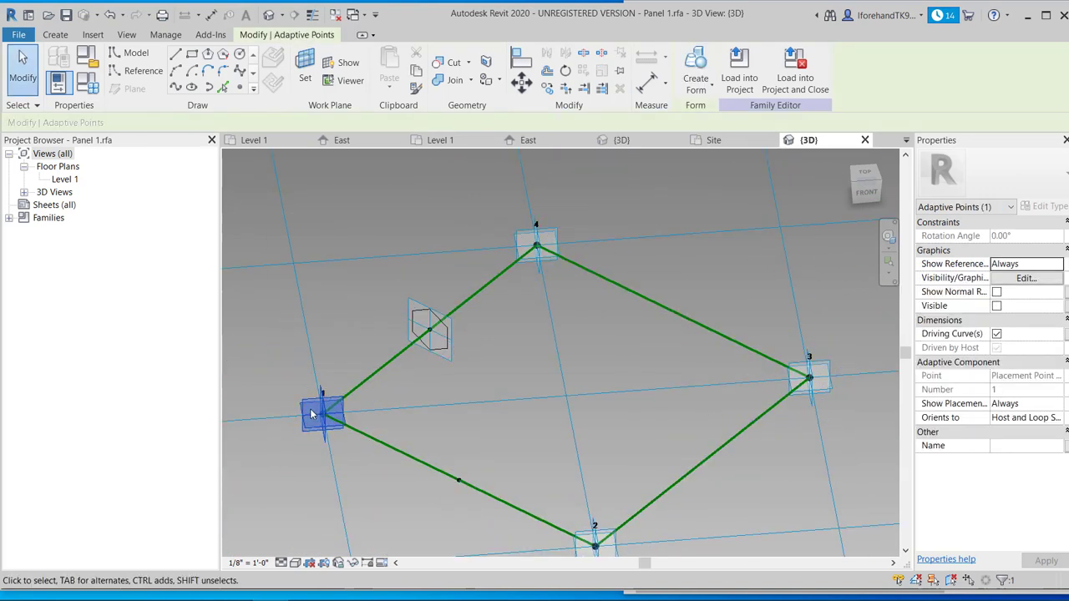
key("Escape")
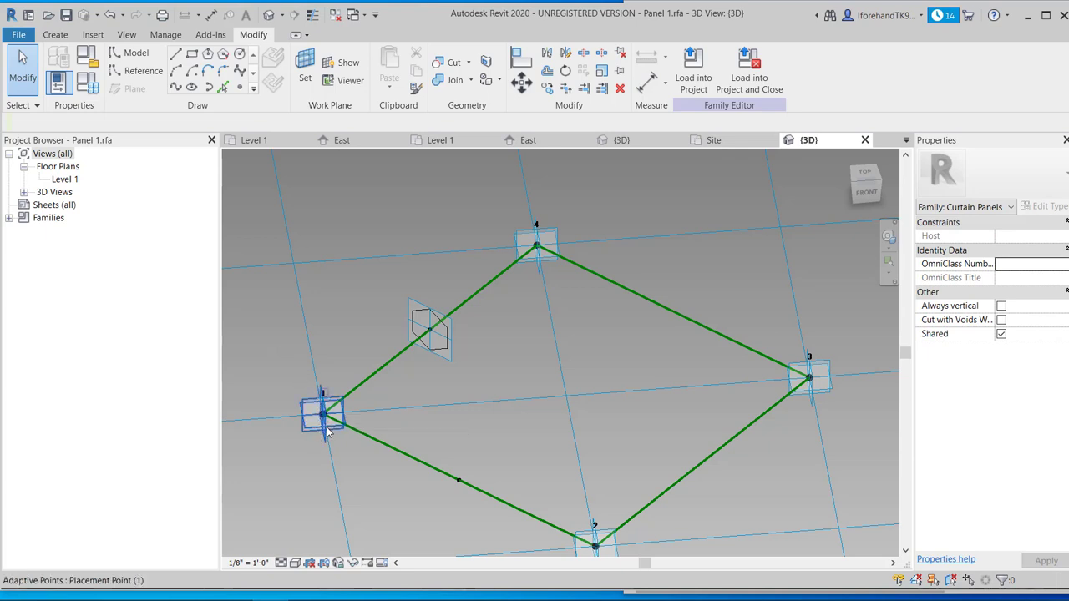
scroll(324, 413, "up", 1)
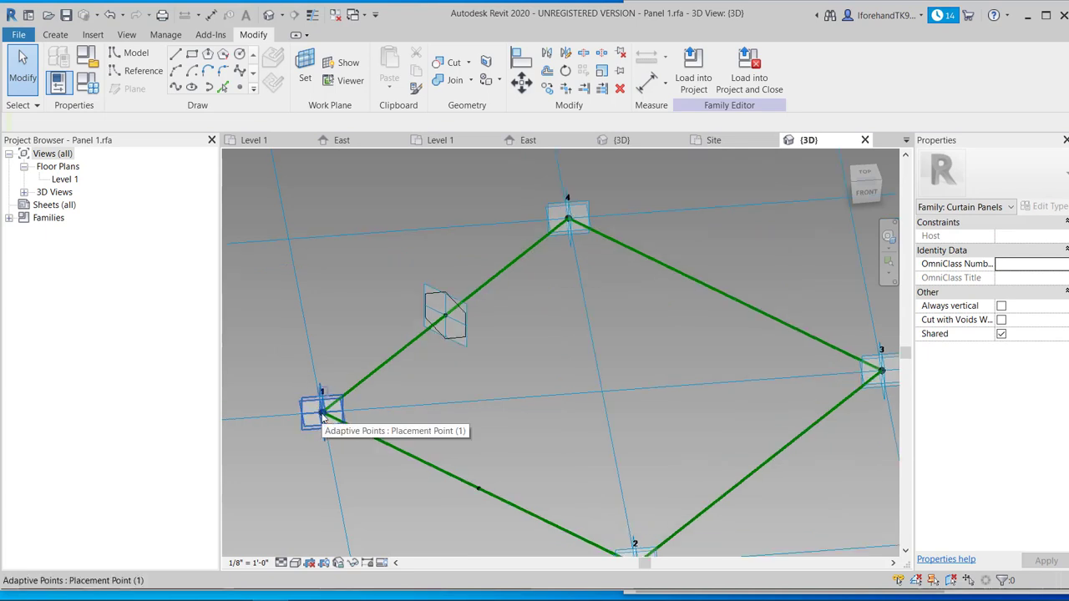
left_click(240, 89)
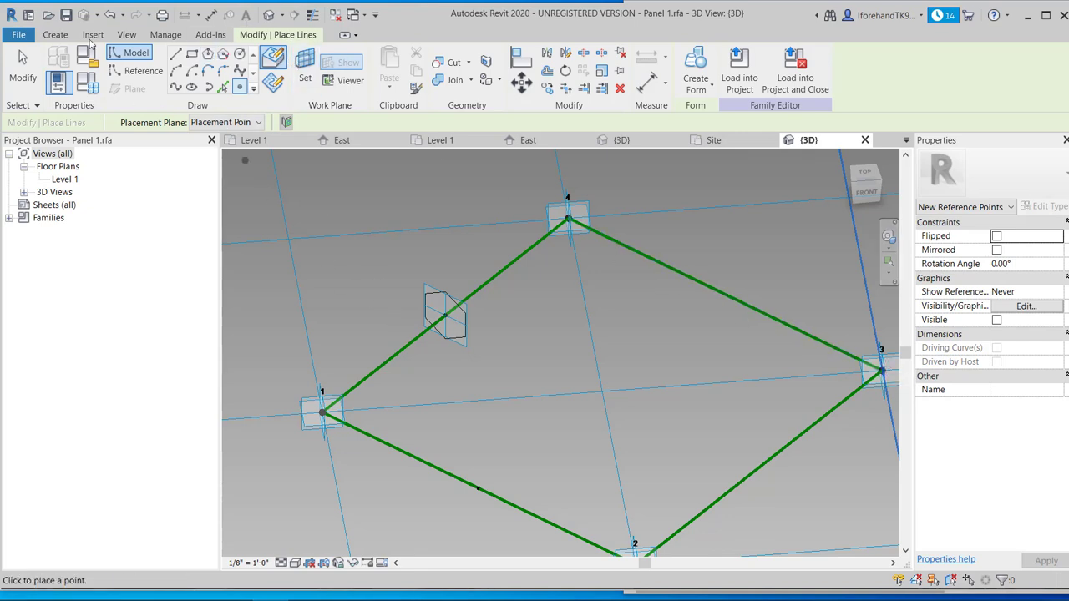
left_click(23, 67)
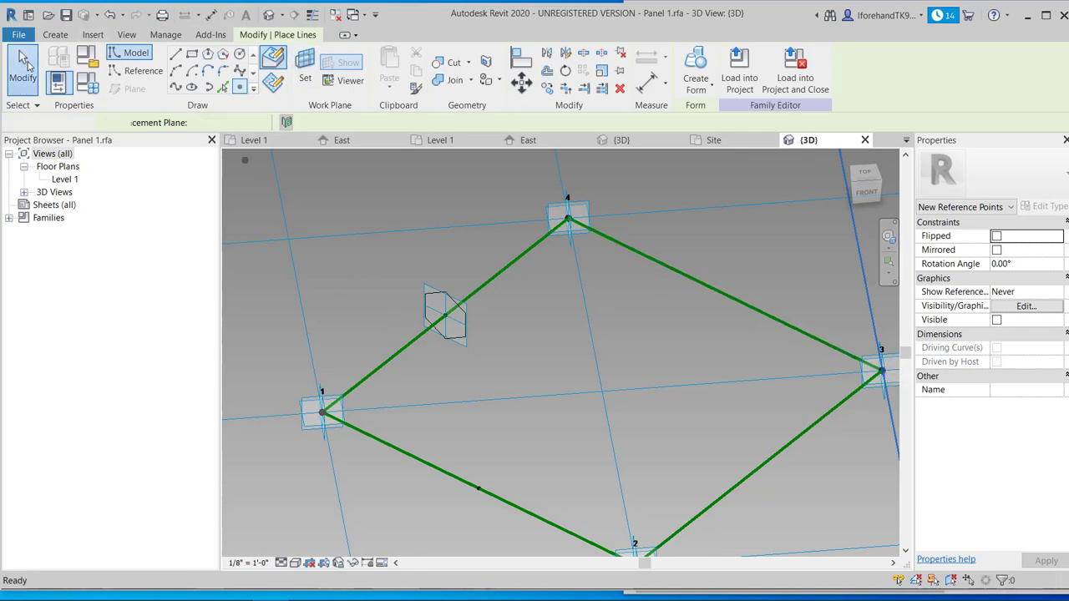
left_click(322, 415)
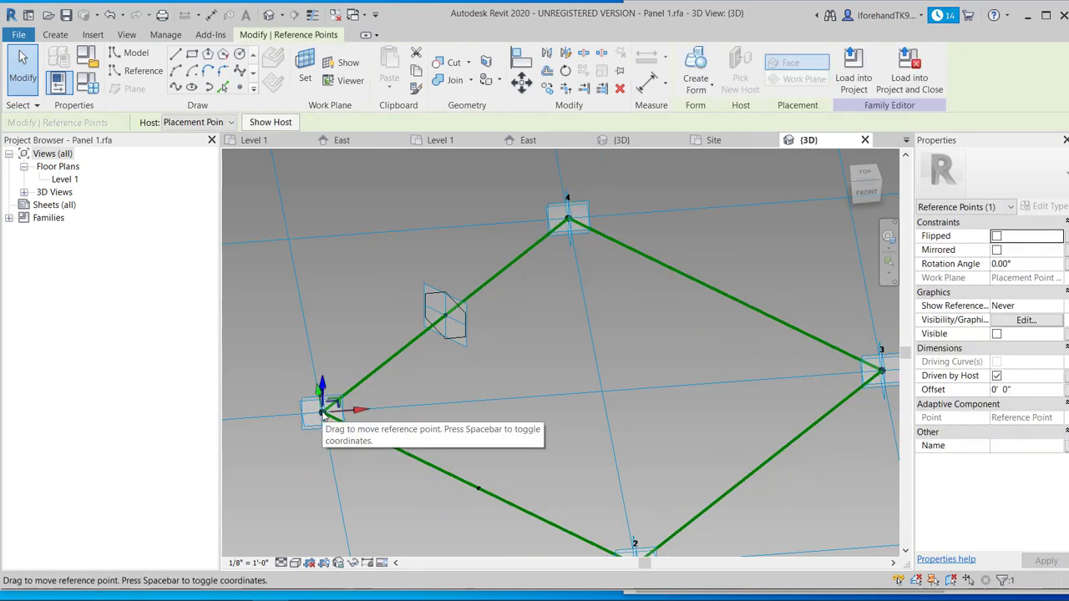
left_click(211, 123)
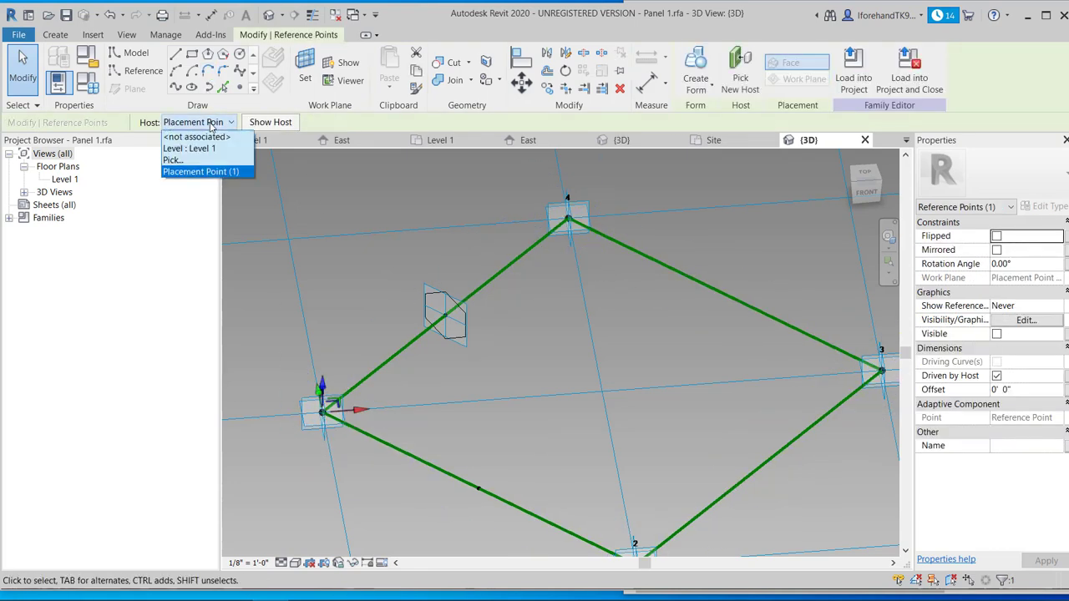
left_click(211, 125)
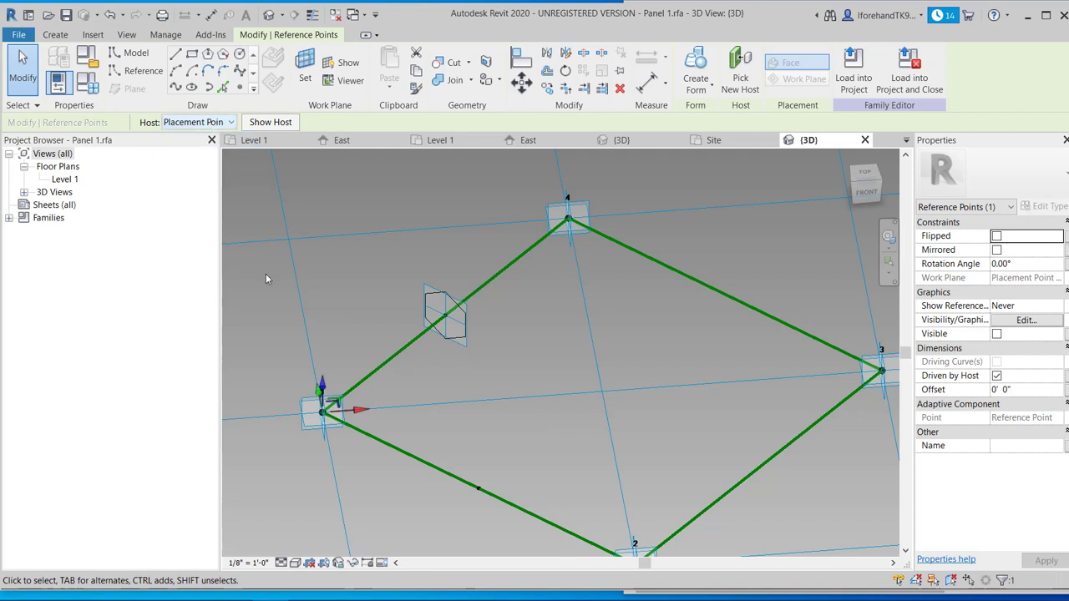
left_click(307, 371)
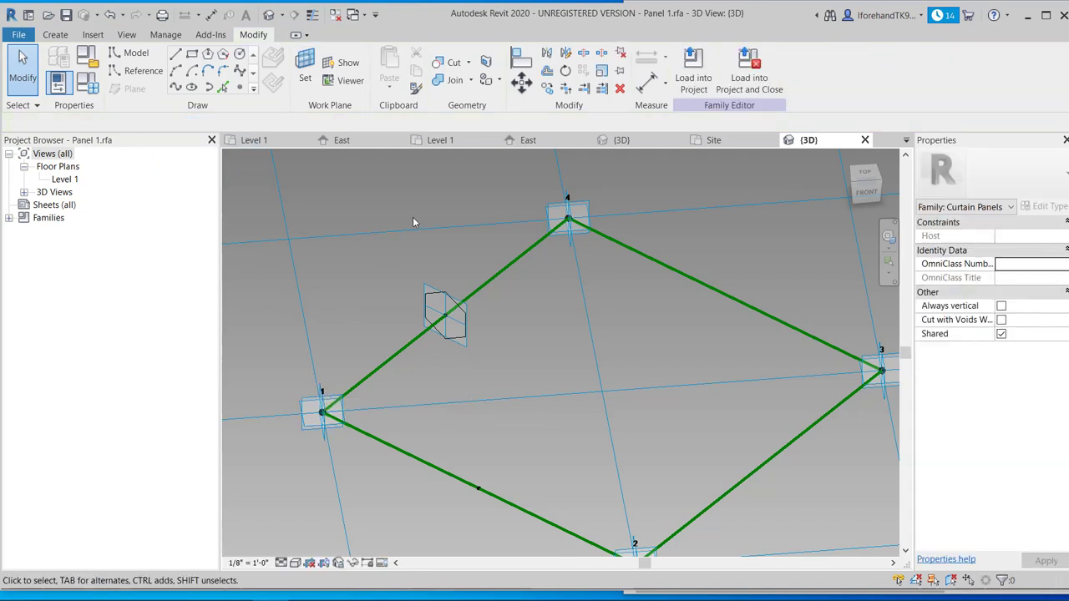
- Place a reference point on adaptive point 3 and check the selection at that corner
left_click(239, 88)
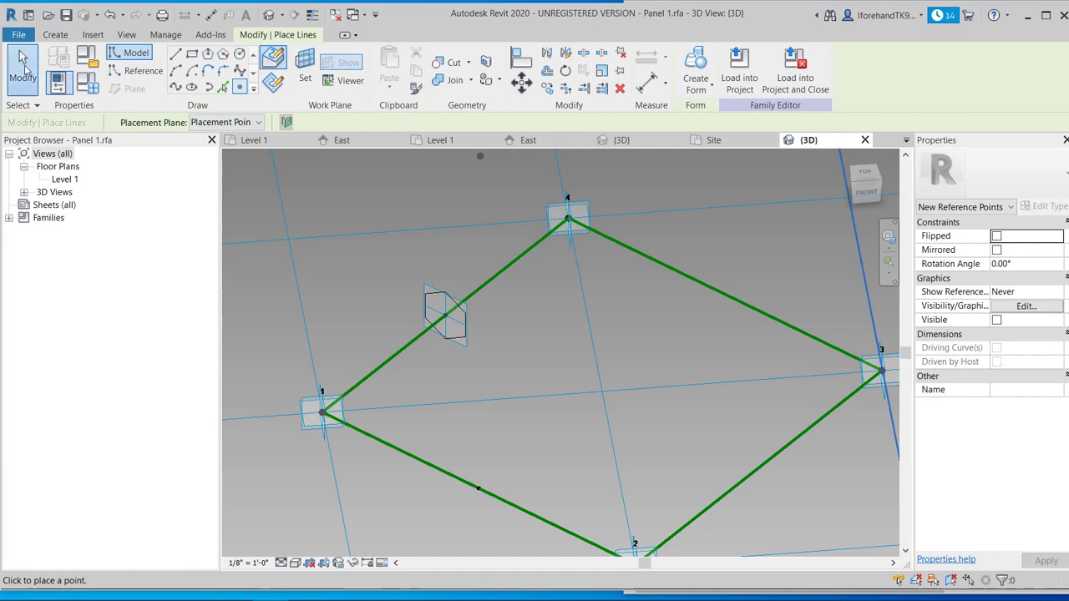
left_click(23, 67)
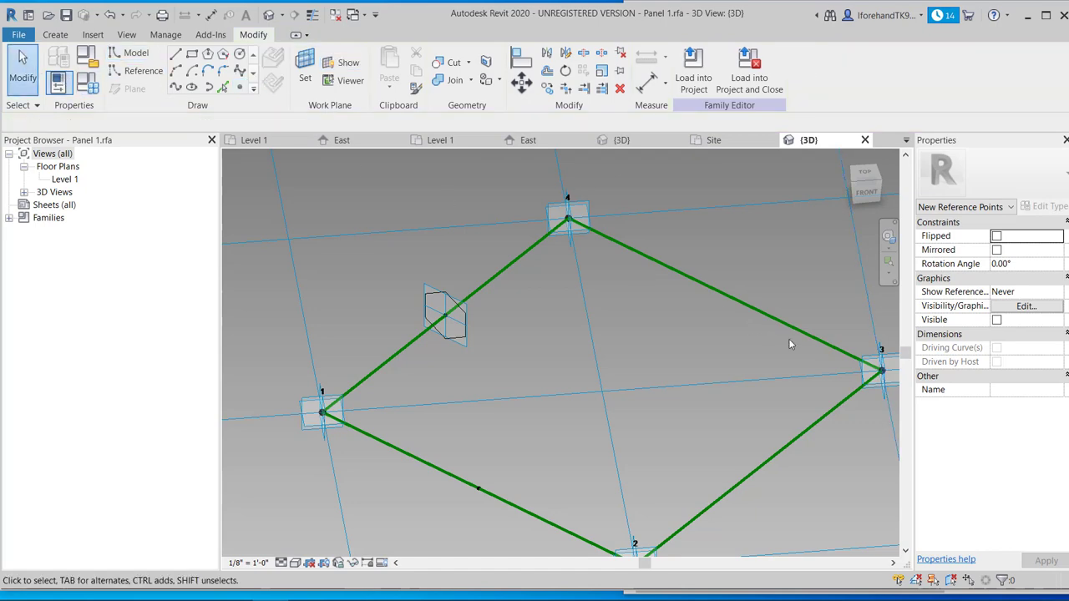
left_click(882, 370)
key("Tab")
key("Escape")
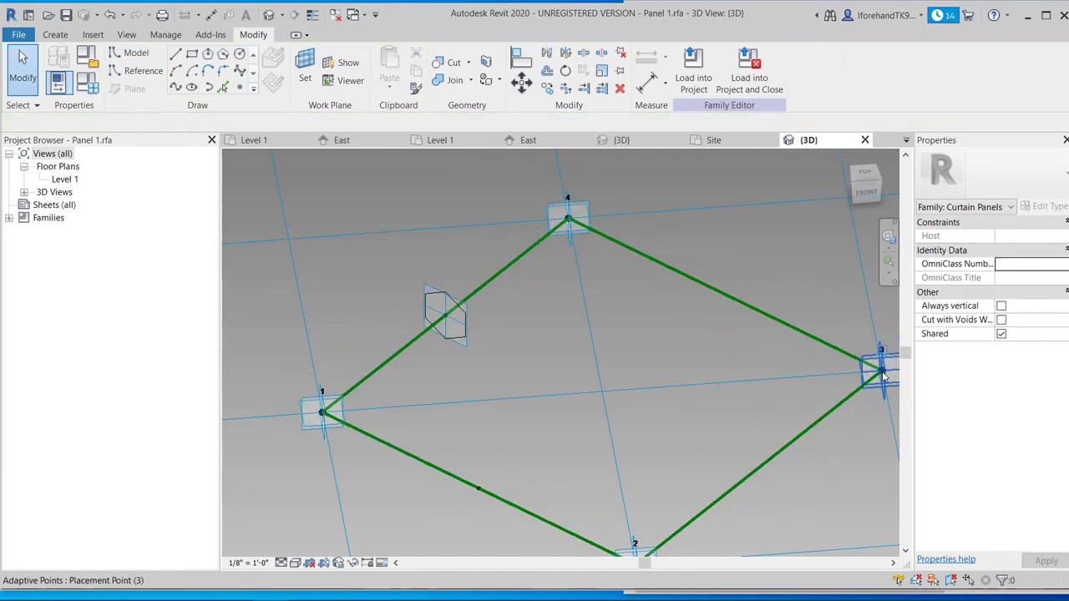
left_click(882, 369)
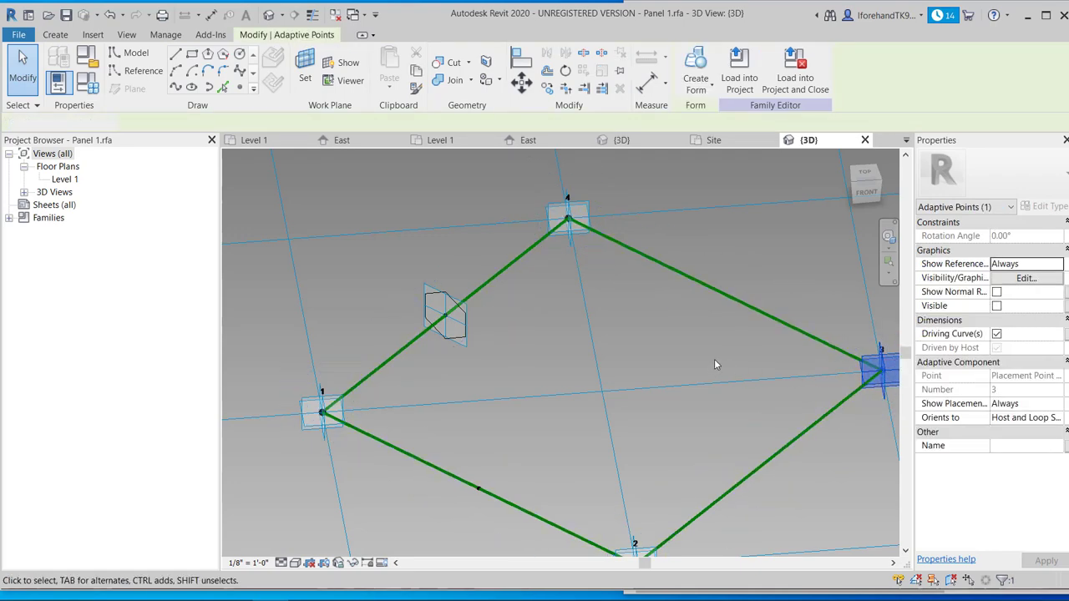
left_click(728, 343)
middle_click_drag(729, 344, 852, 436, "shift")
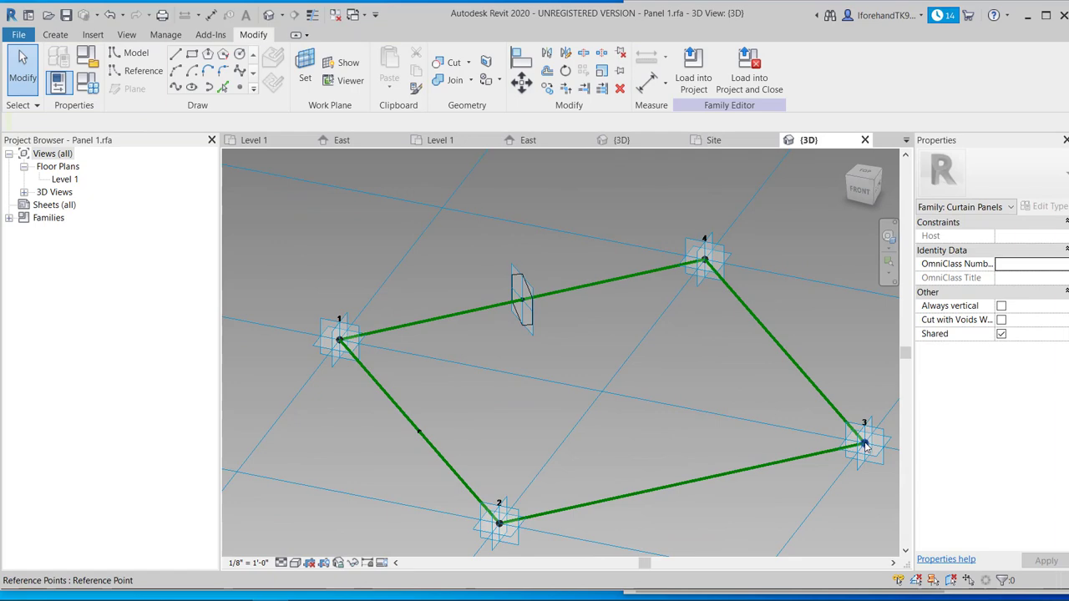
- Check the overlapping elements at adaptive point 3, look through the open views, and return to the Panel 1 3D view
key("Tab")
key("Tab")
key("Tab")
key("Tab")
key("Tab")
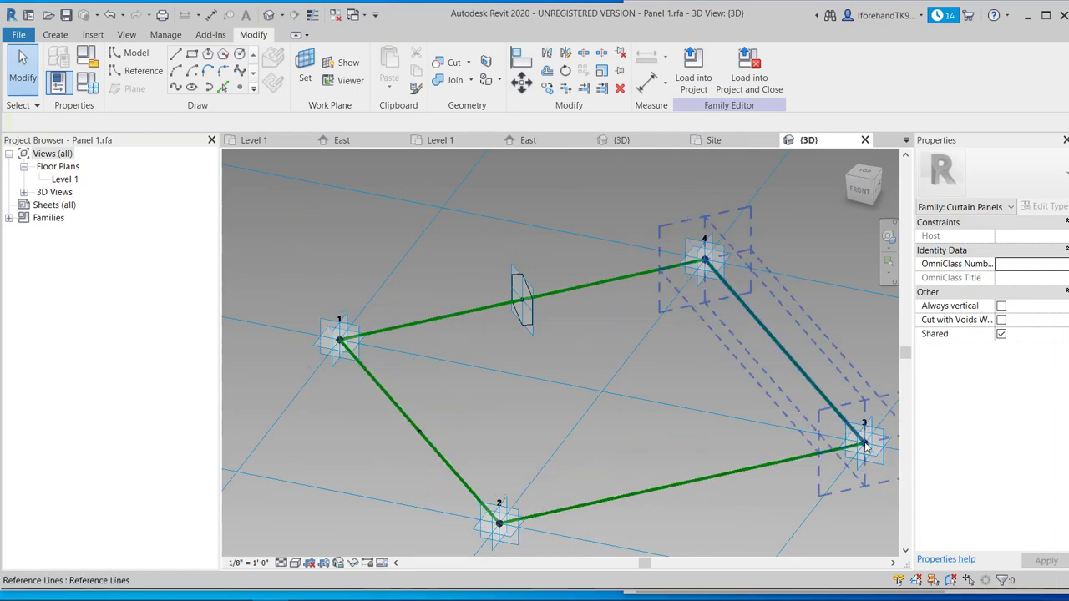
key("Tab")
left_click(865, 446)
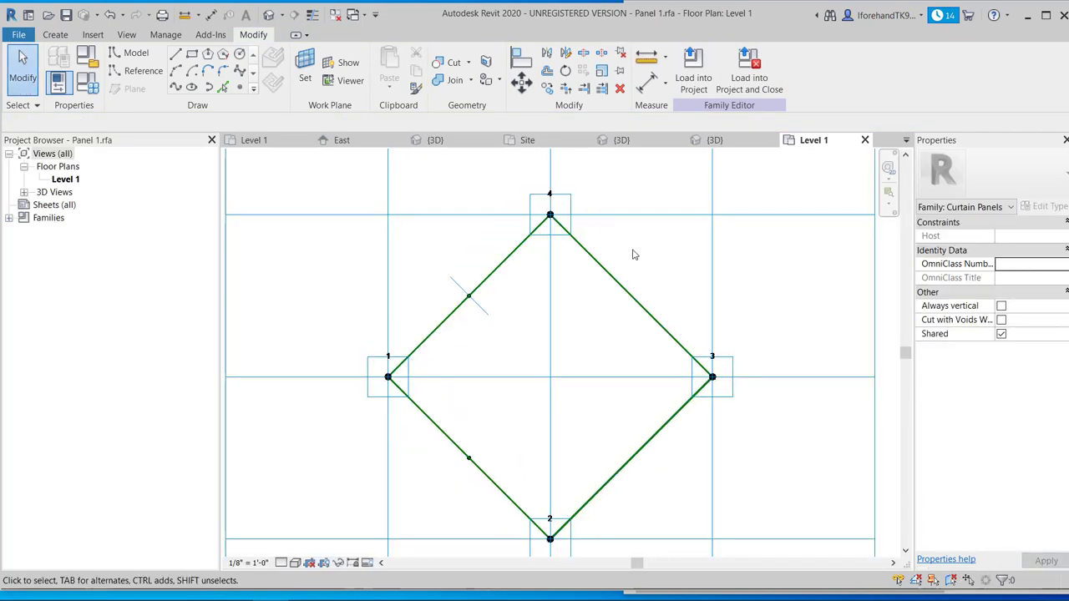
left_click(715, 140)
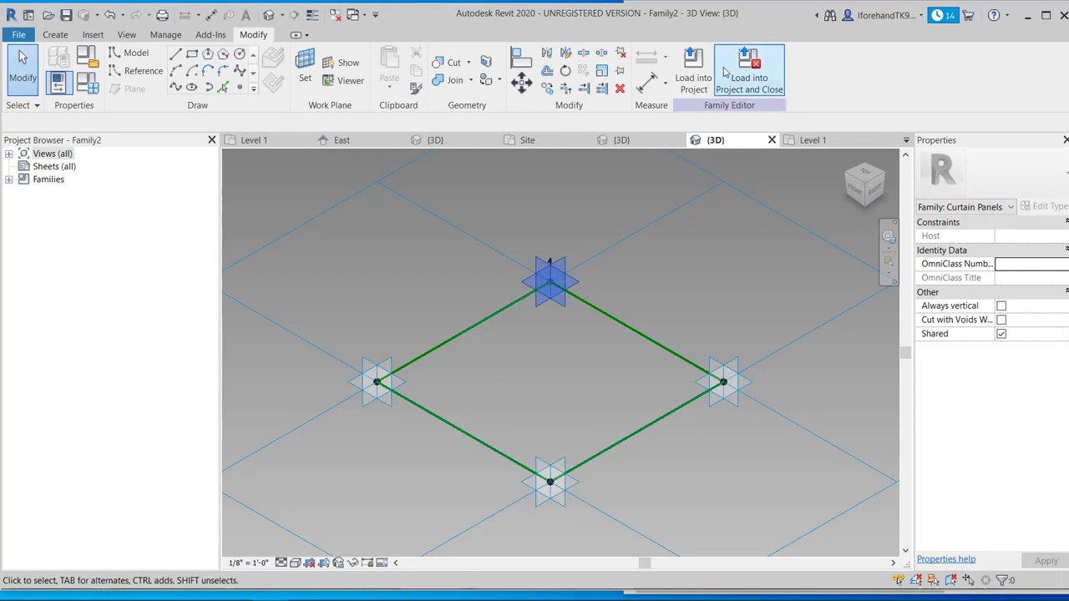
left_click(627, 140)
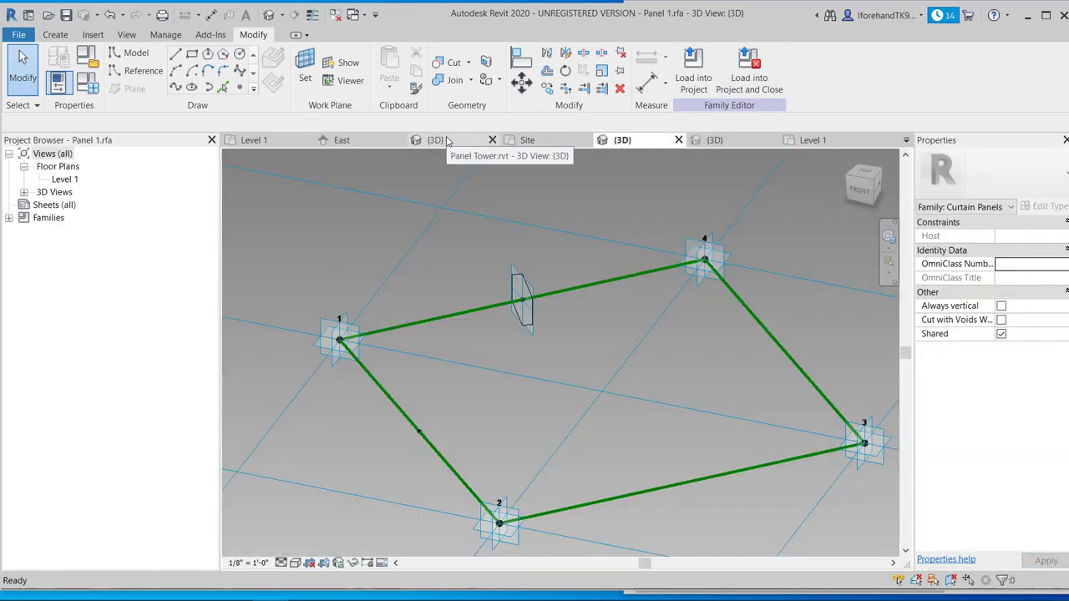
- Set the offset of the reference point hosted on adaptive point 1 to 12"
left_click(338, 338)
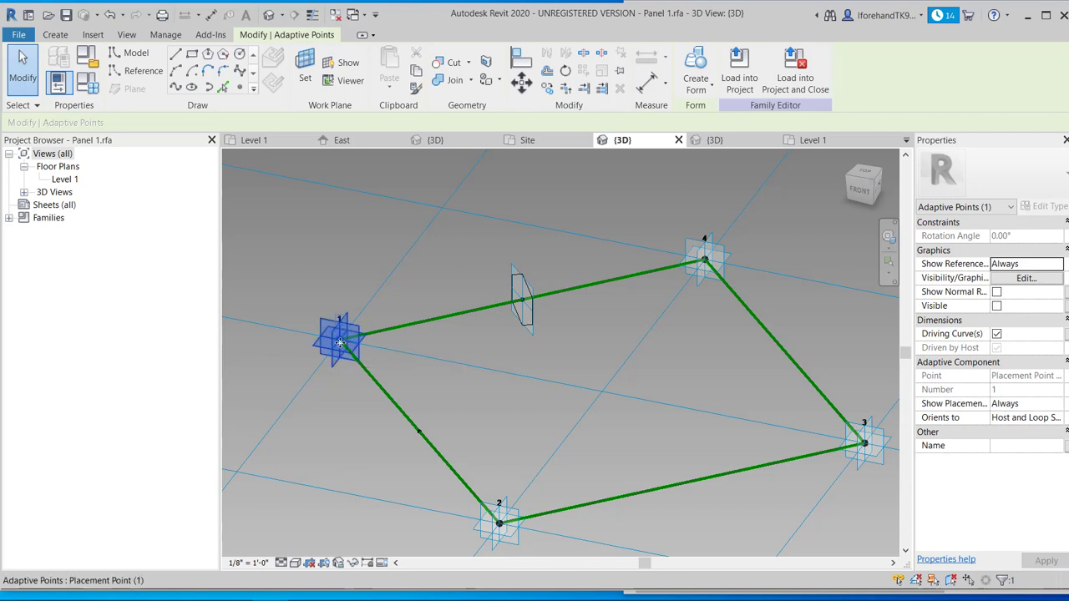
left_click(317, 446)
left_click(339, 340)
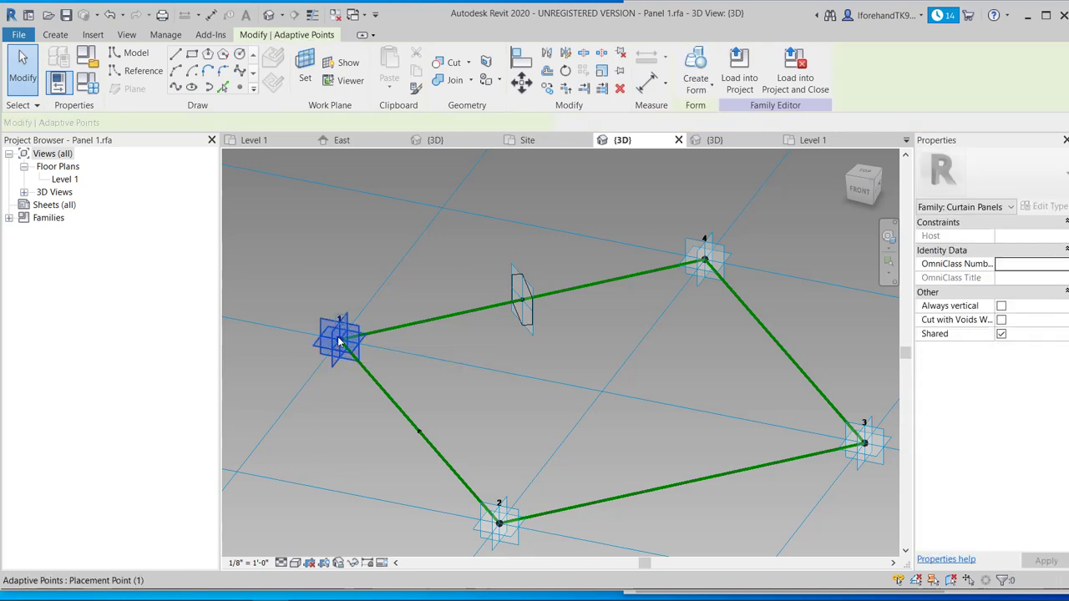
left_click(280, 465)
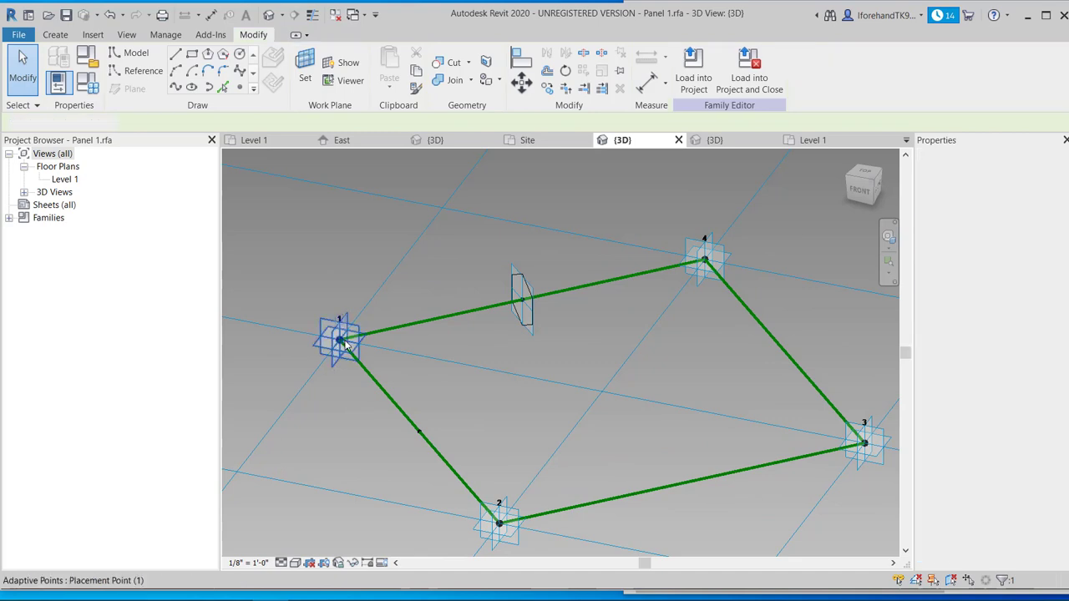
key("Tab")
key("Tab")
key("Tab")
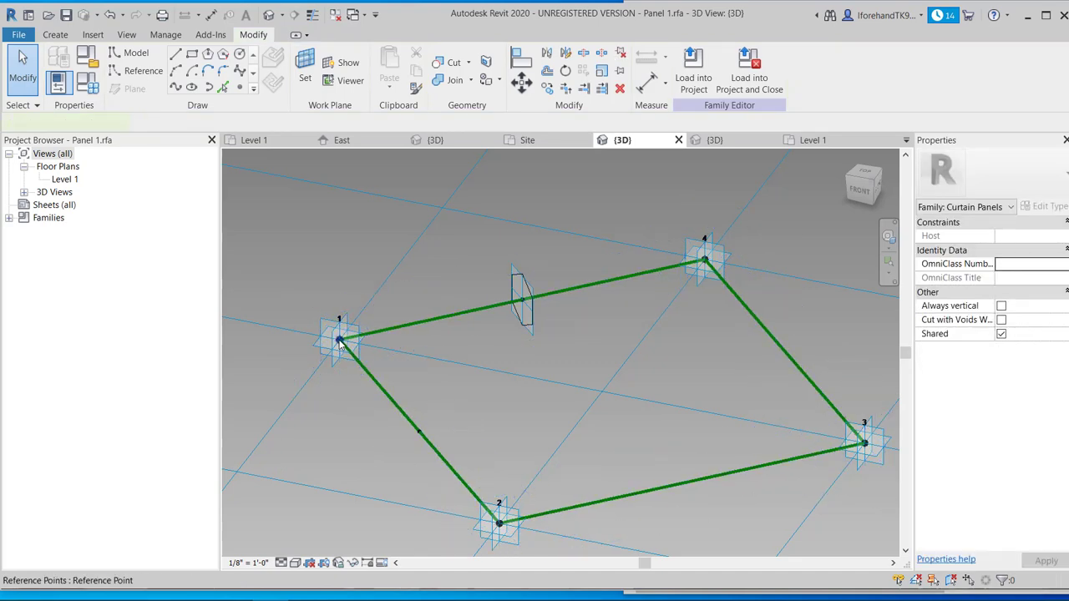
left_click(339, 340)
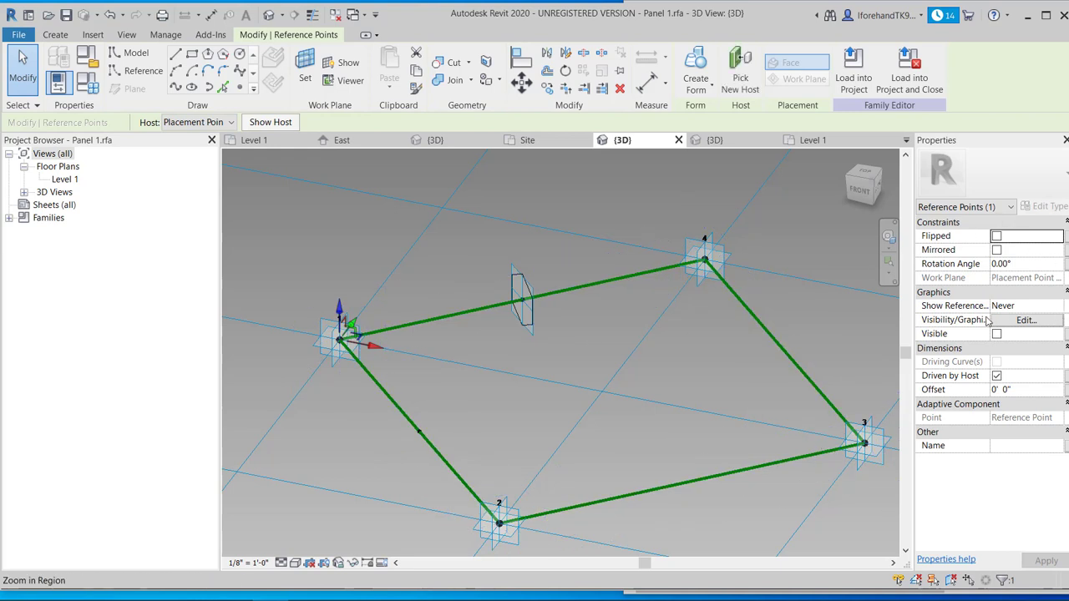
left_click(1019, 389)
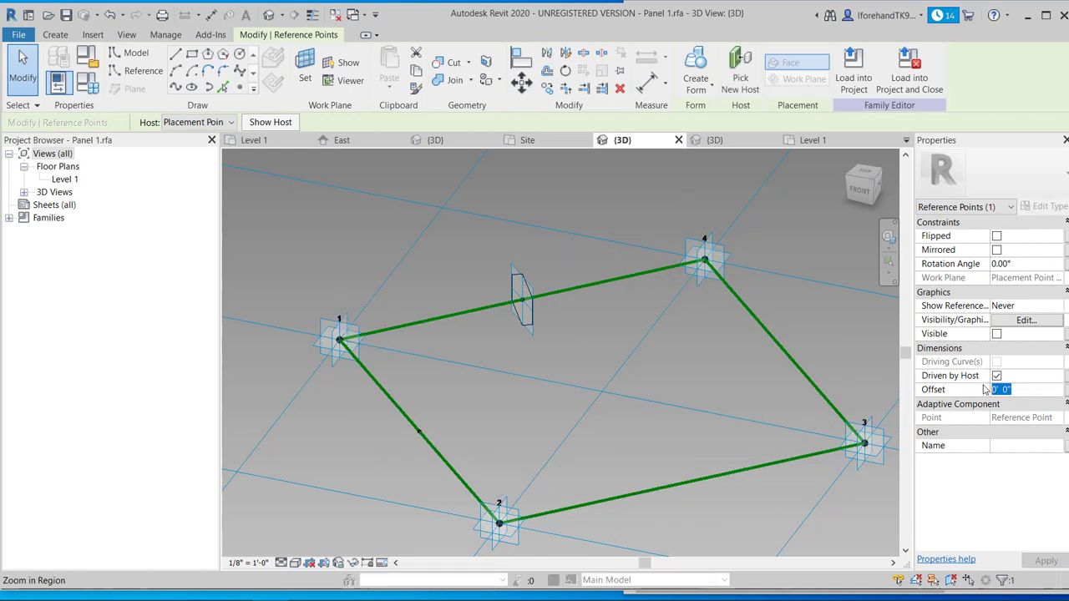
type("12\"")
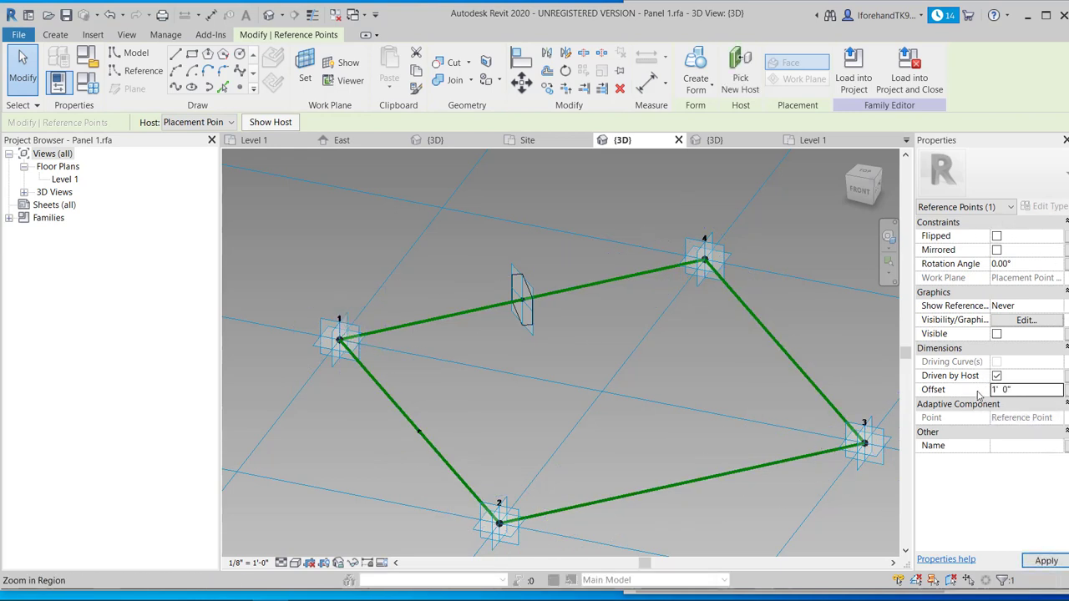
left_click(293, 264)
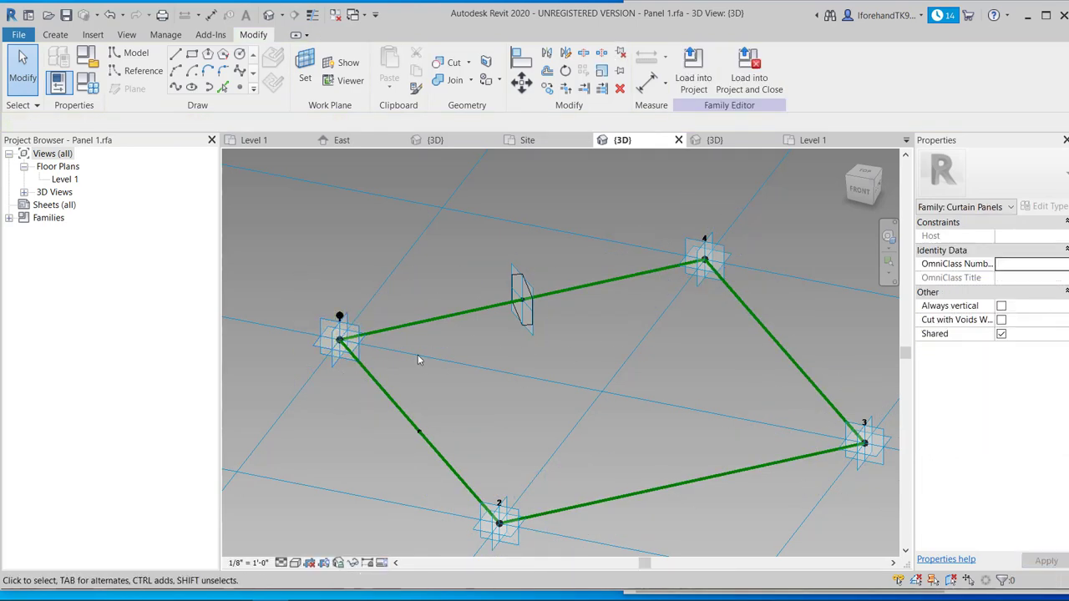
- Move adaptive point 1 upward to test its offset reference point, and undo the move
left_click(344, 341)
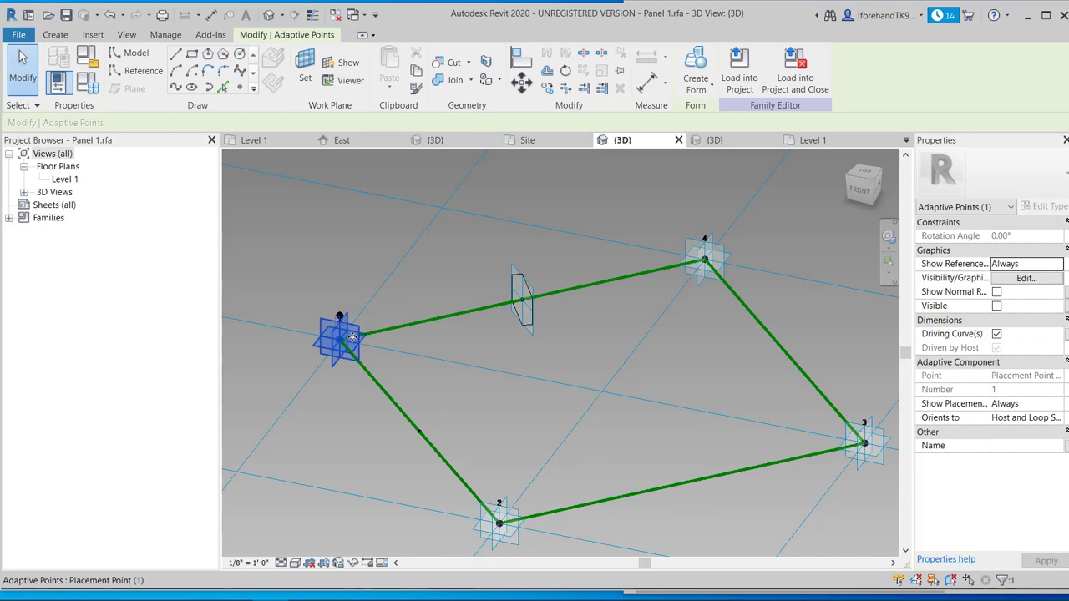
left_click_drag(353, 337, 353, 270)
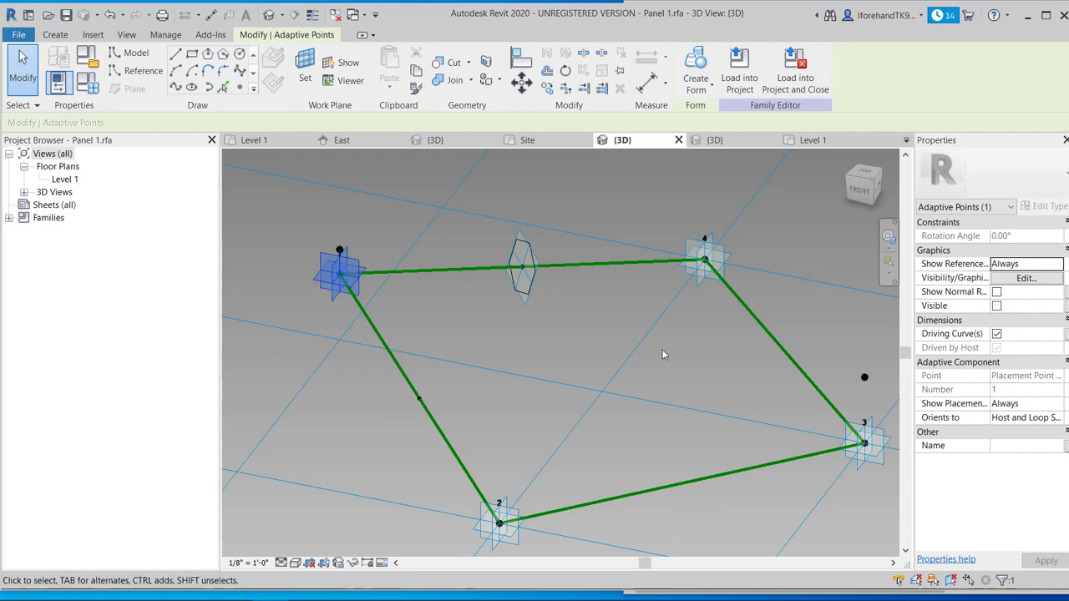
key("ctrl+z")
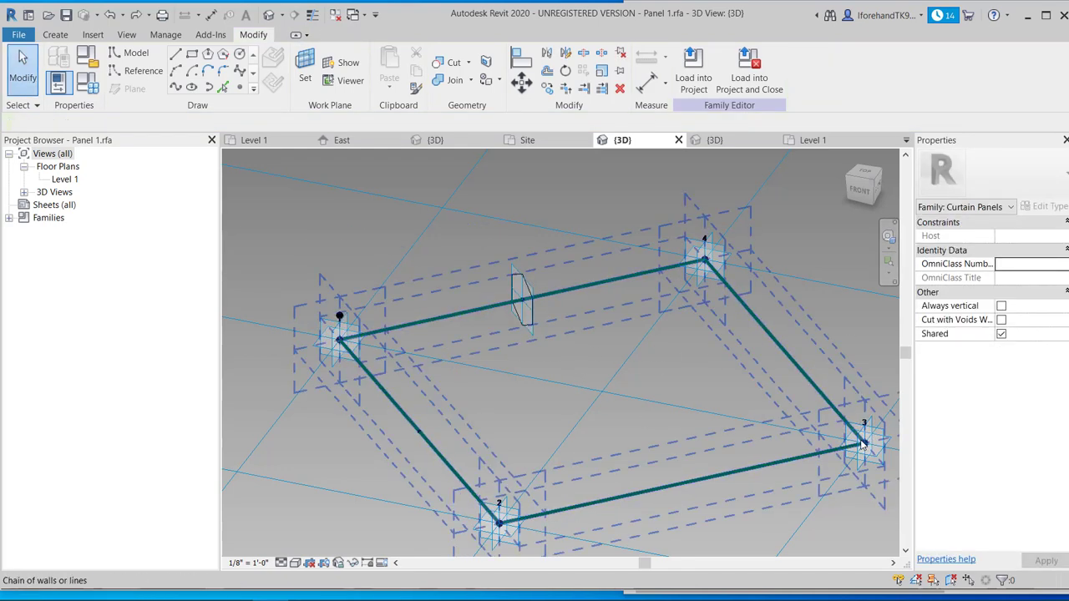
- Examine the overlapping elements at adaptive point 3 and the properties of its hosted reference point
key("Tab")
key("Tab")
key("Tab")
key("Tab")
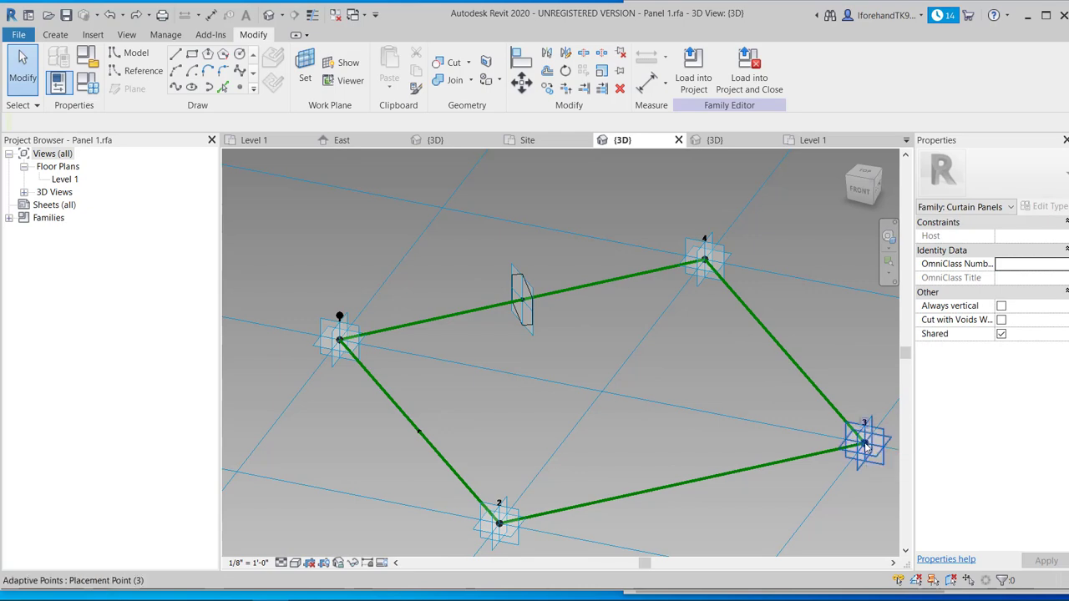
key("Tab")
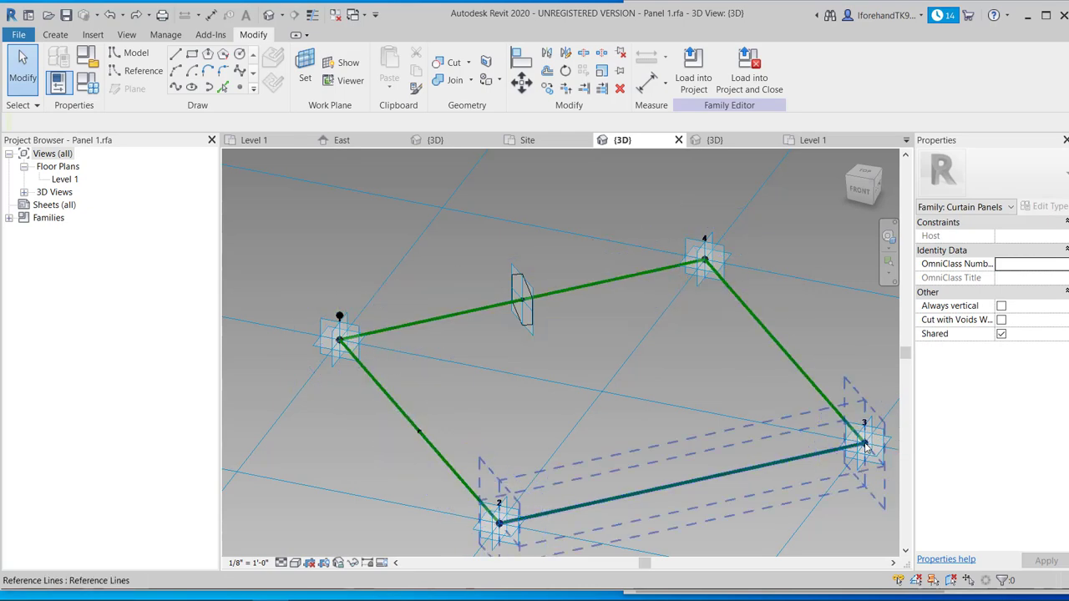
left_click(865, 447)
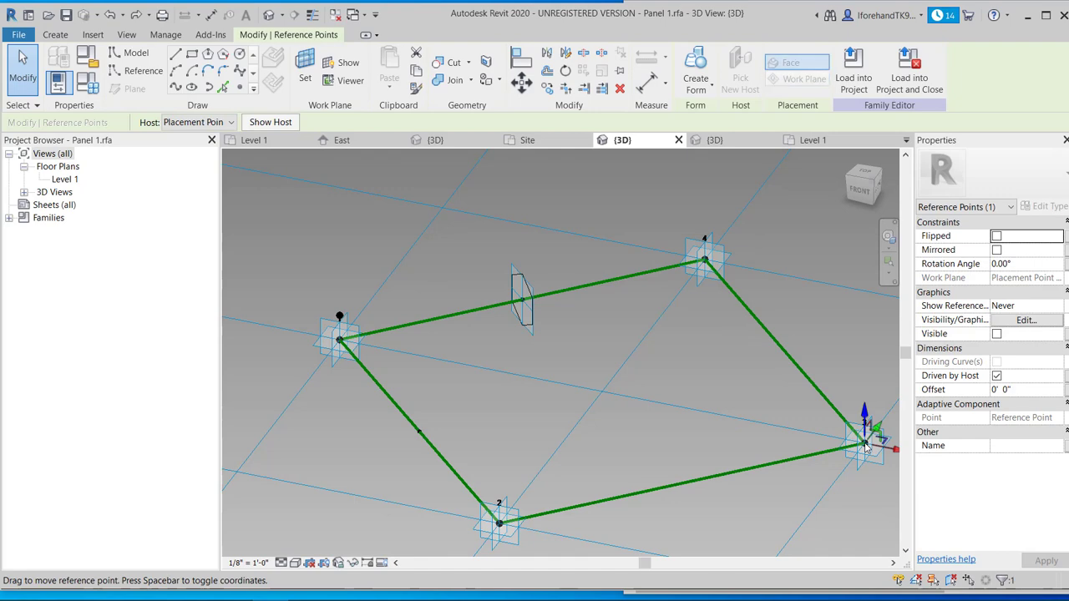
left_click(845, 407)
key("Tab")
key("Tab")
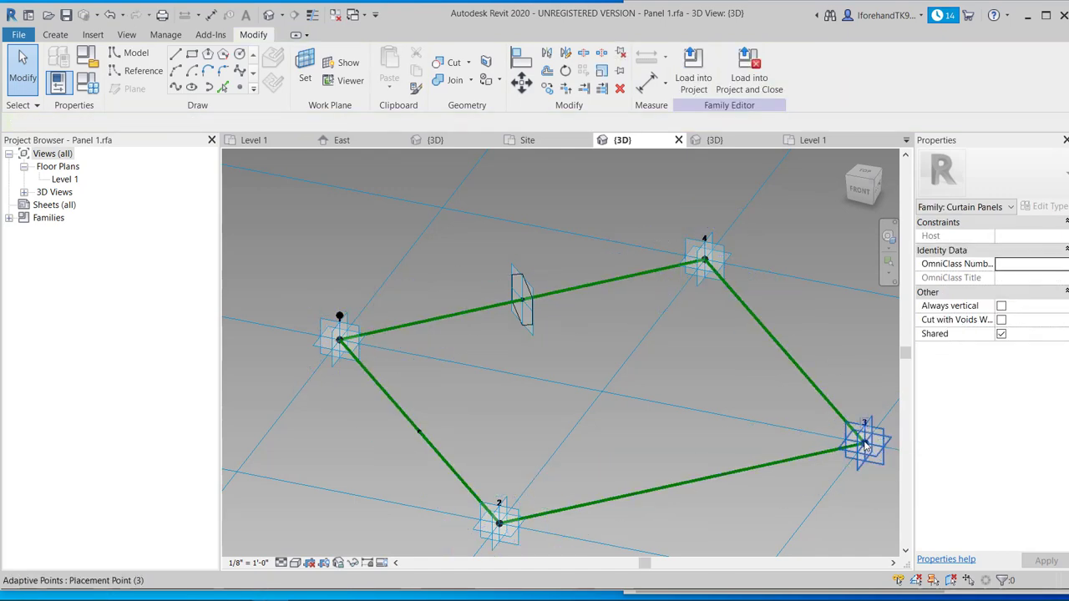
left_click(864, 433)
left_click(862, 374)
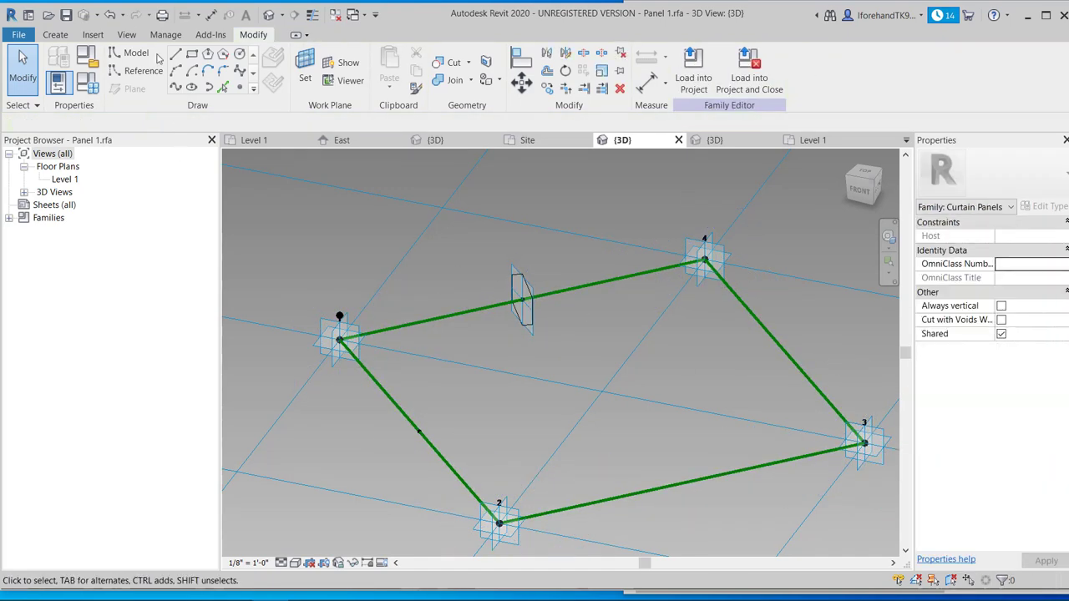
- Set adaptive point 3 as the work plane and place a reference point on it
left_click(305, 74)
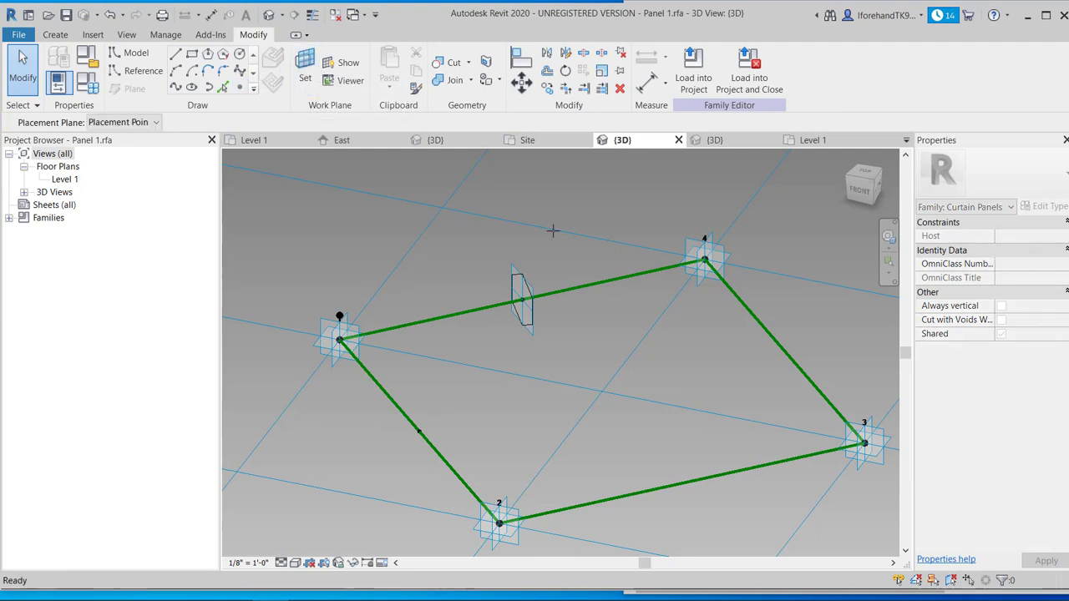
left_click(858, 439)
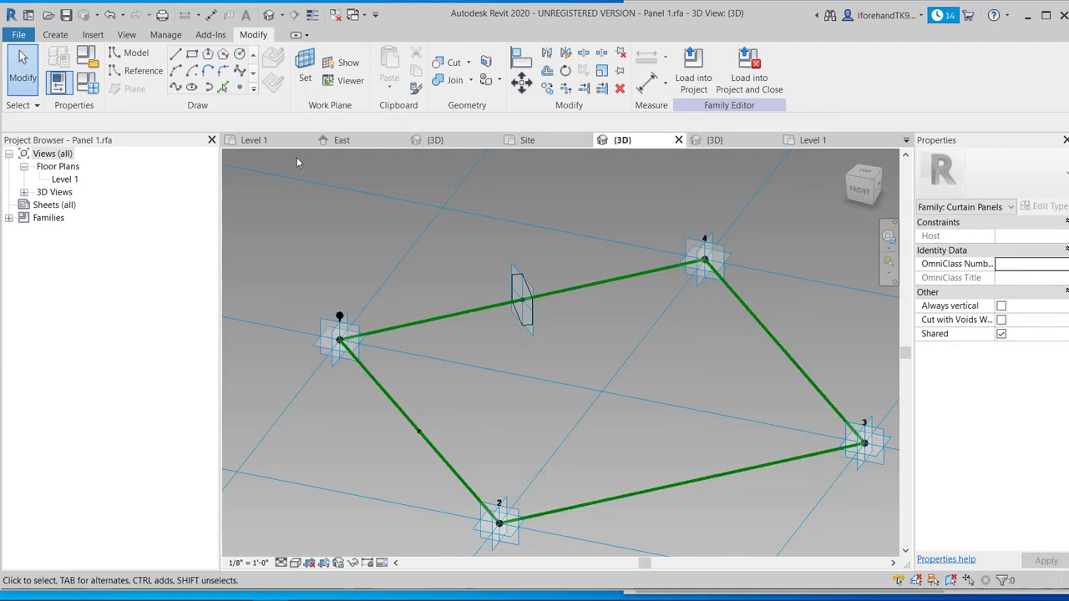
left_click(241, 87)
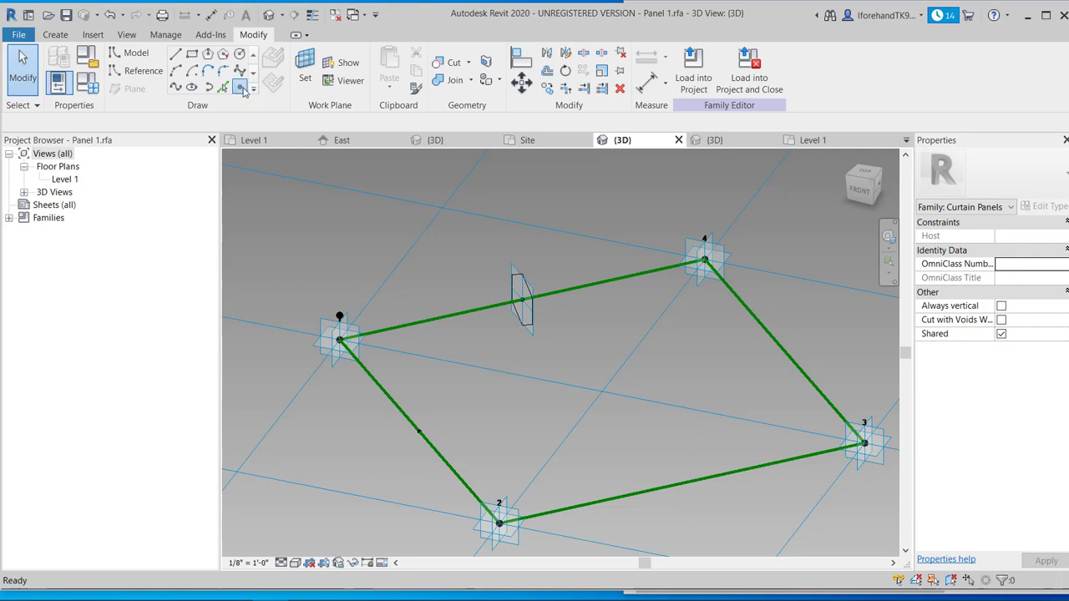
left_click(864, 442)
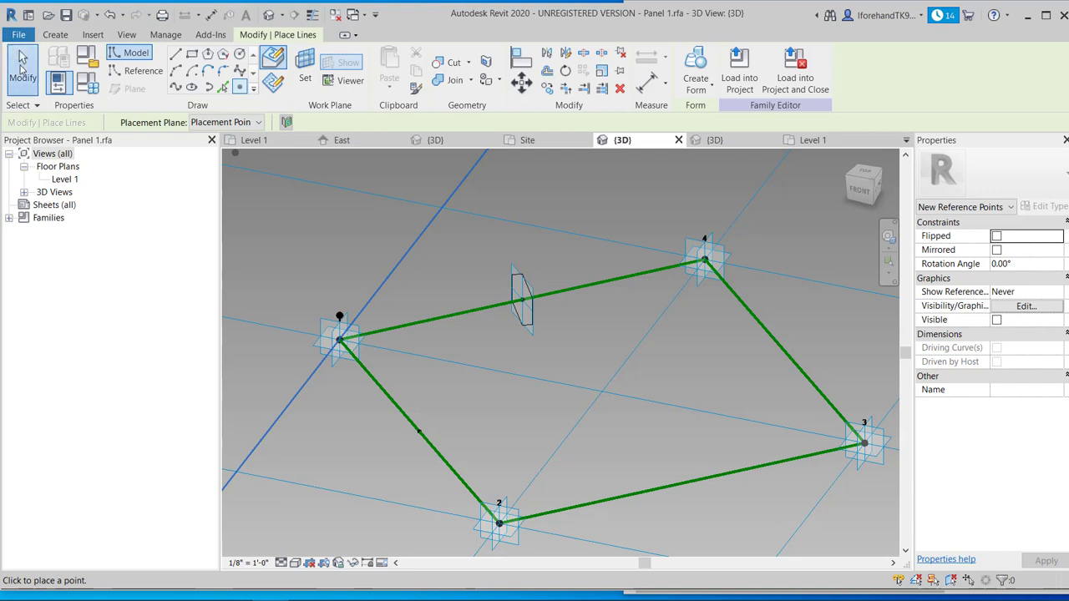
left_click(23, 67)
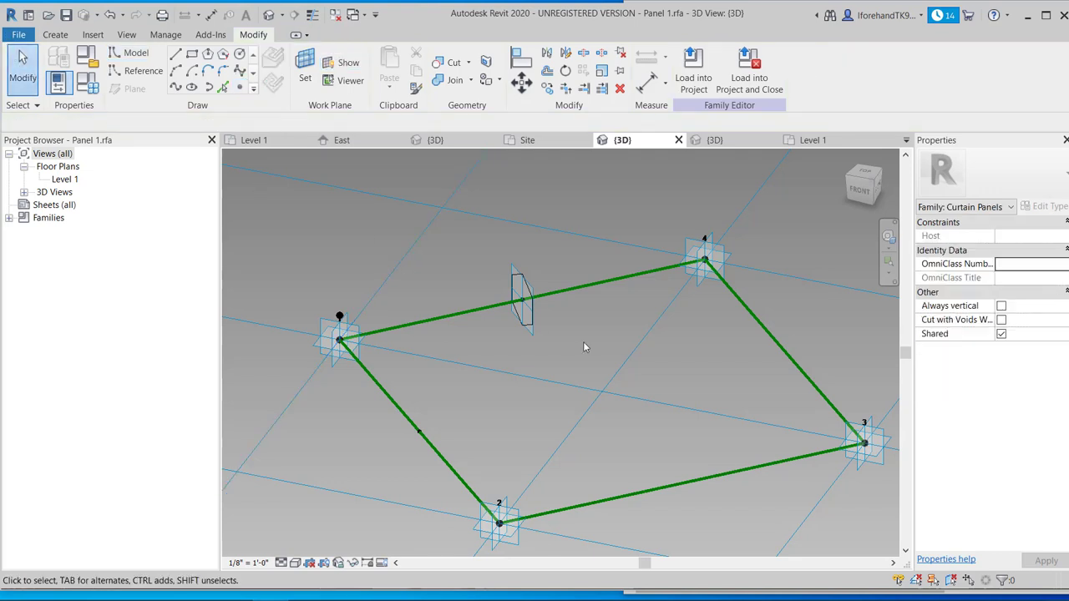
- Set the offset of the reference point hosted on adaptive point 3 to 12"
left_click(865, 445)
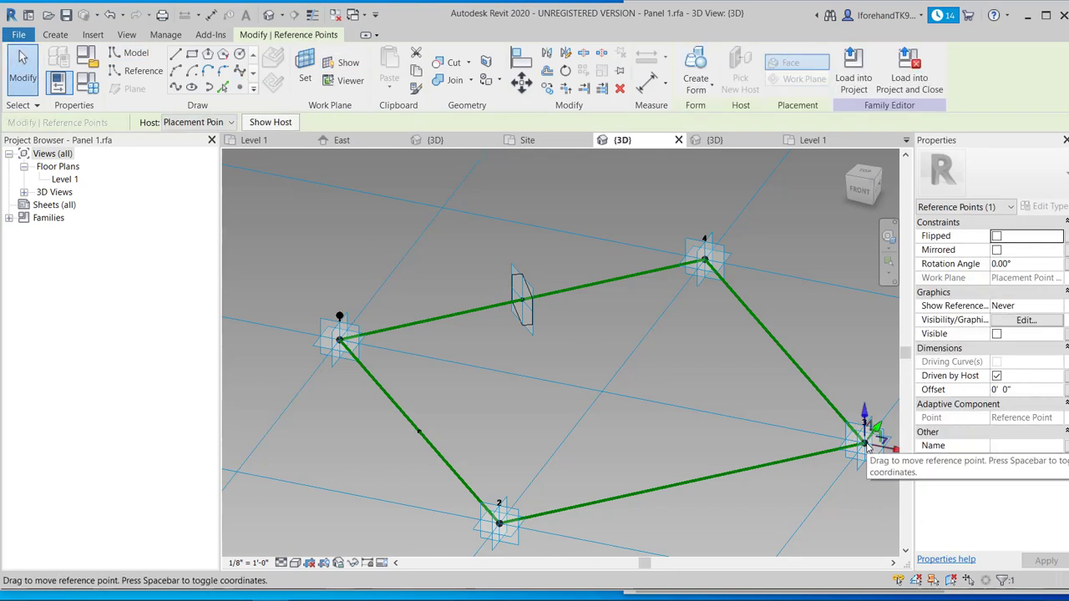
left_click(1005, 391)
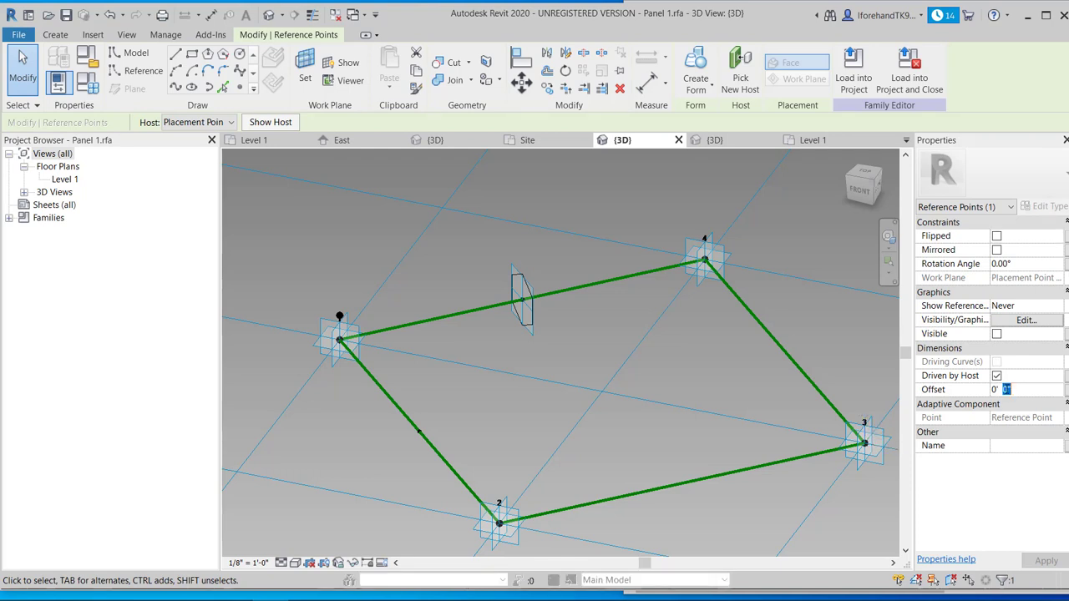
type("12")
key("Return")
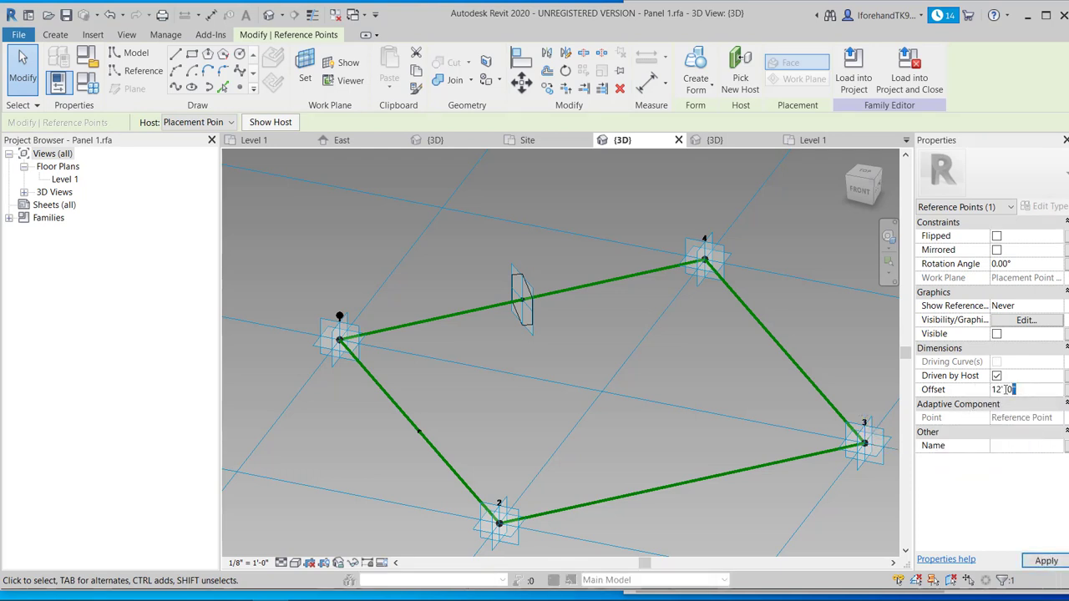
type("\"")
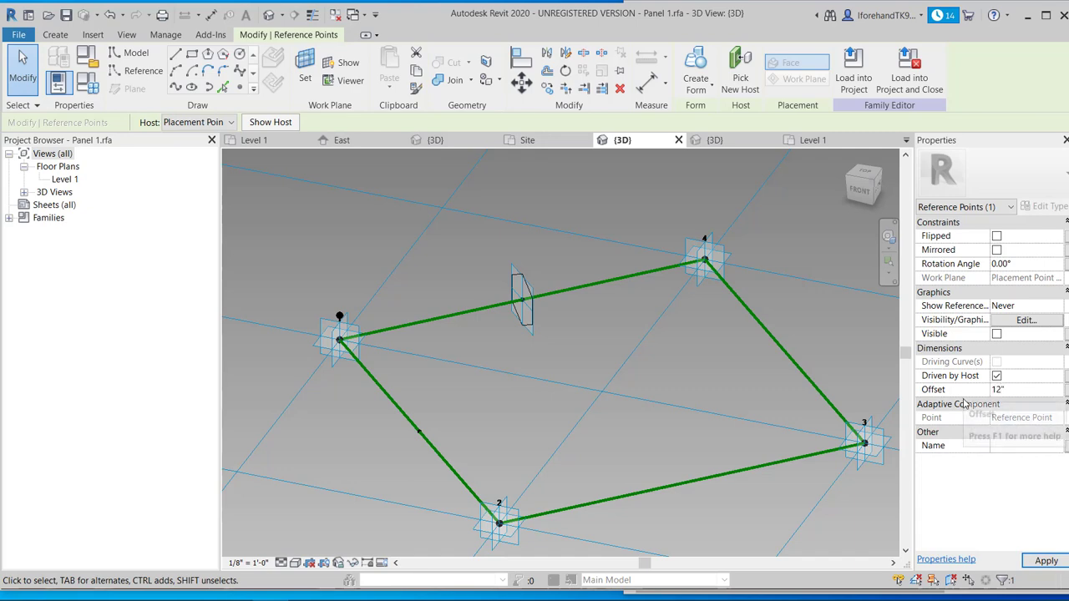
key("Escape")
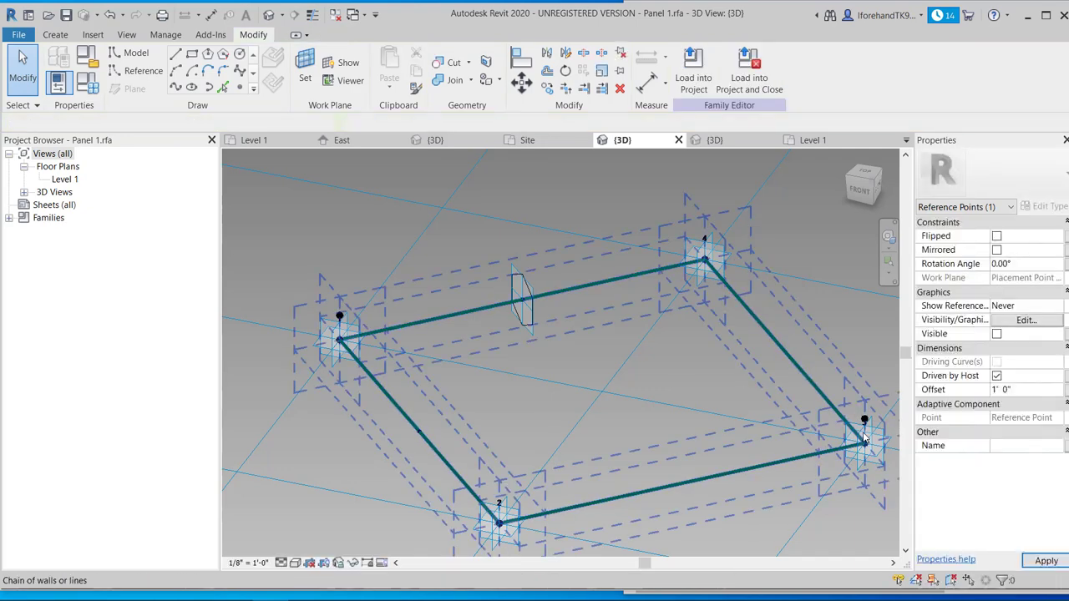
- Move adaptive point 3 upward to test its offset reference point, and undo the move
left_click(865, 445)
left_click_drag(865, 445, 865, 334)
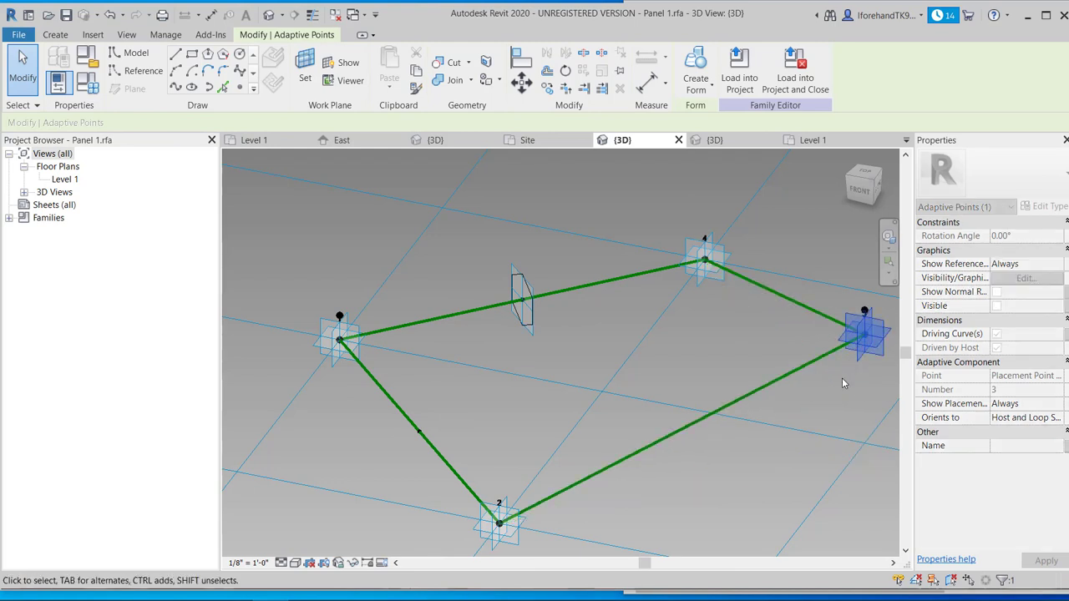
key("ctrl+z")
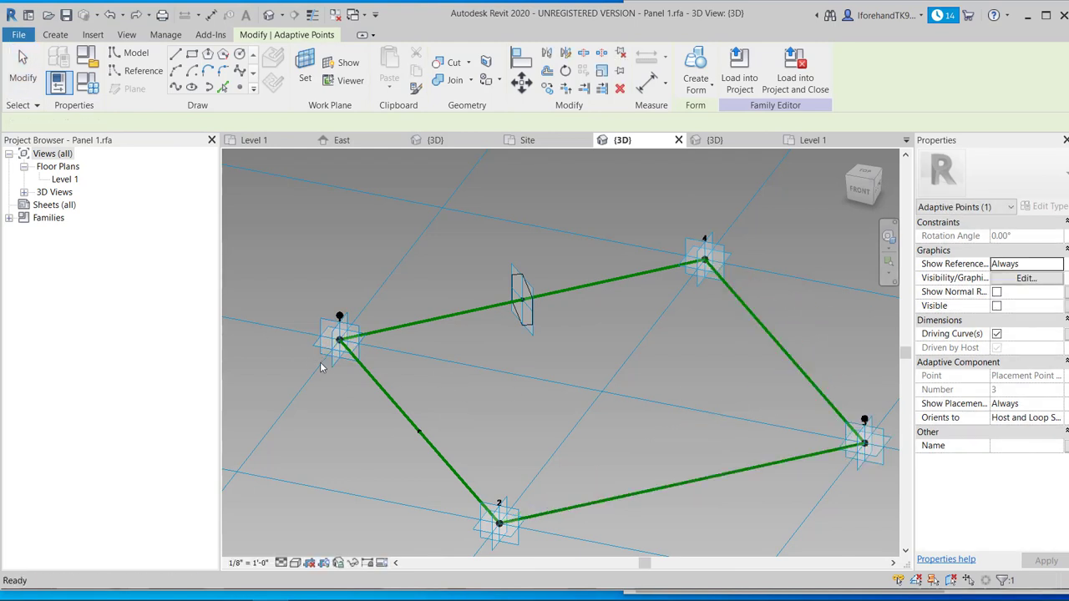
- Draw a 3D-snapped reference line between the offset reference points above adaptive points 1 and 3
left_click(137, 72)
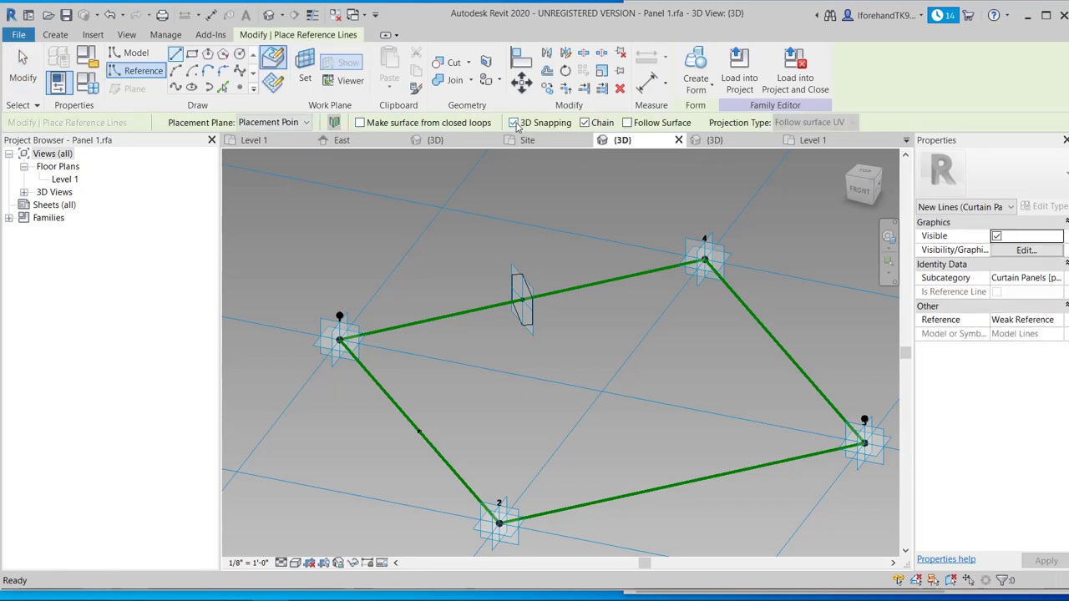
left_click(340, 315)
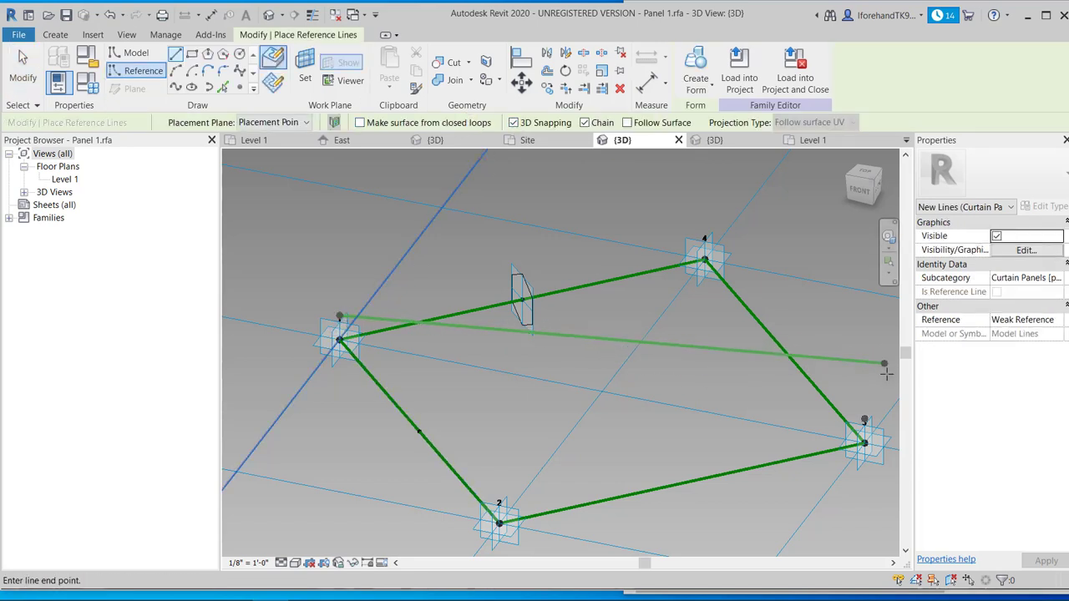
left_click(865, 419)
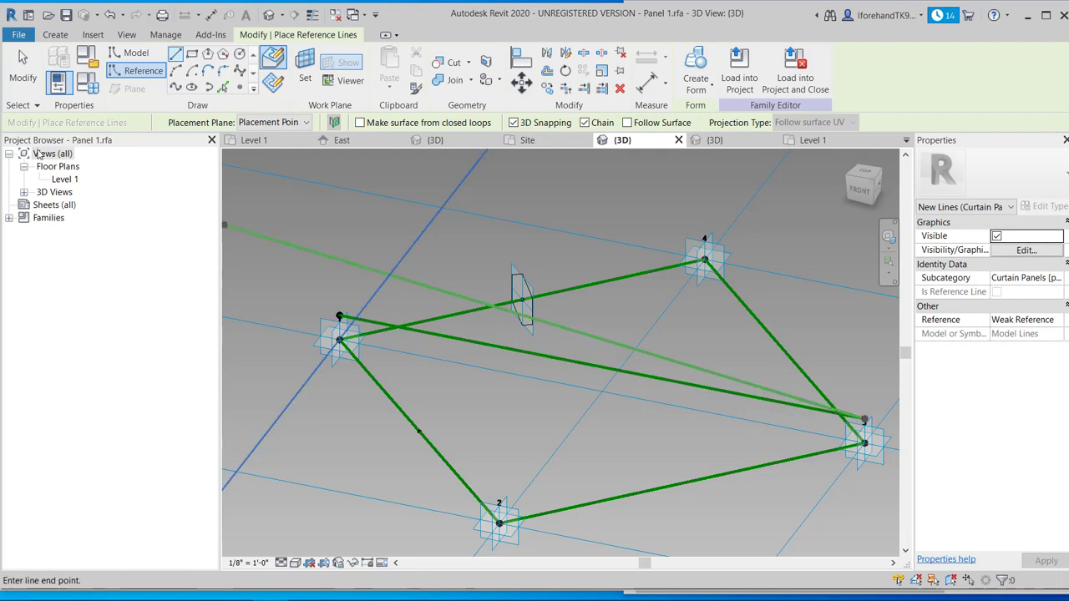
- Move adaptive point 1 upward to test the diagonal reference line, and undo the move
left_click(23, 69)
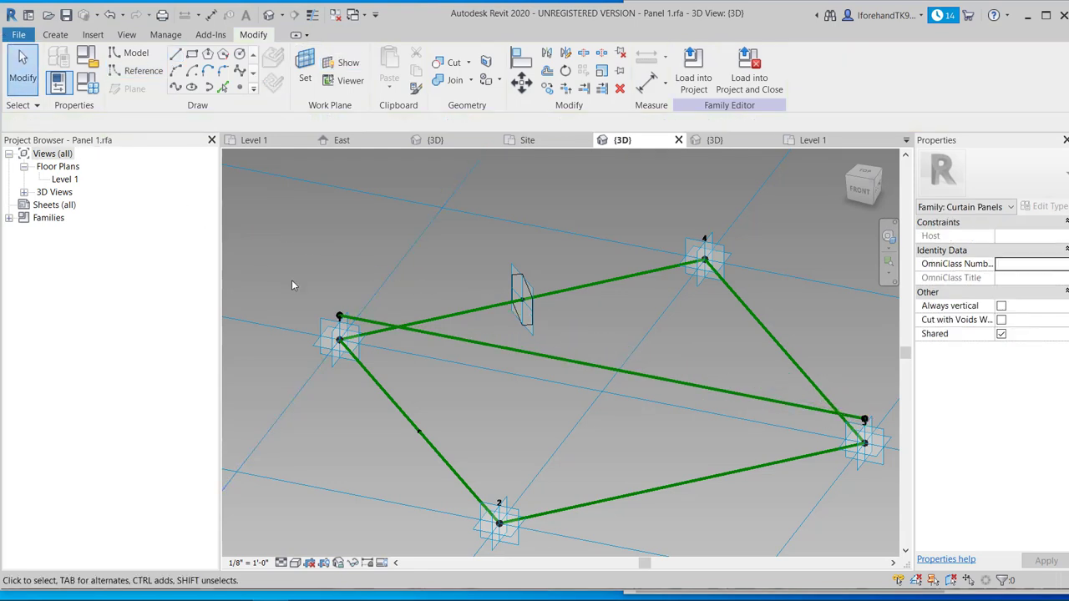
left_click(335, 351)
left_click_drag(334, 338, 338, 254)
key("ctrl+z")
- Place a reference point at the midpoint of the diagonal reference line between the two offset points
left_click(240, 87)
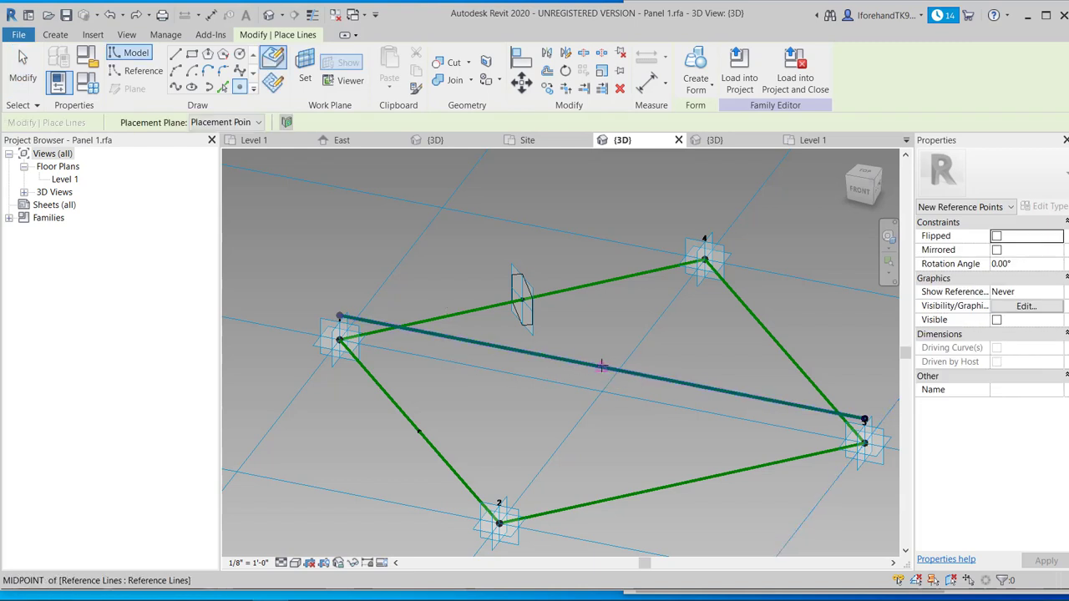
left_click(601, 365)
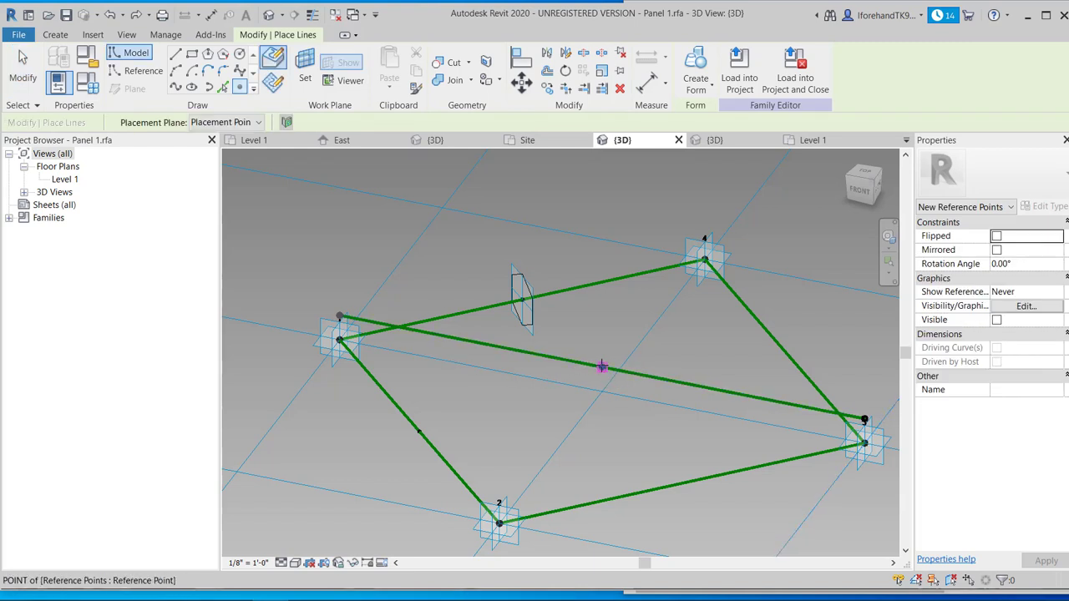
left_click(17, 67)
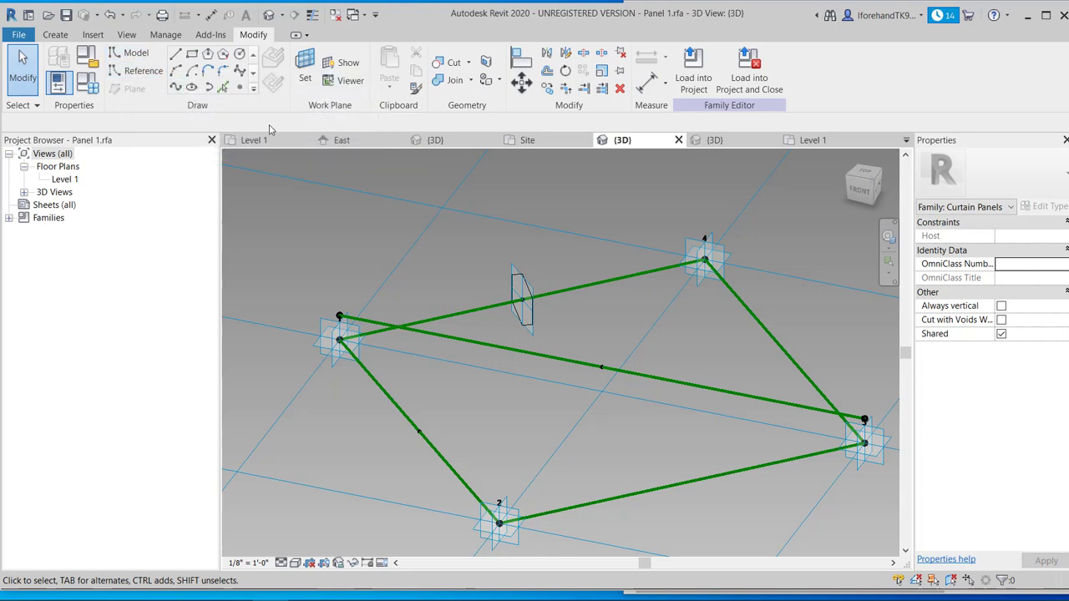
left_click(174, 55)
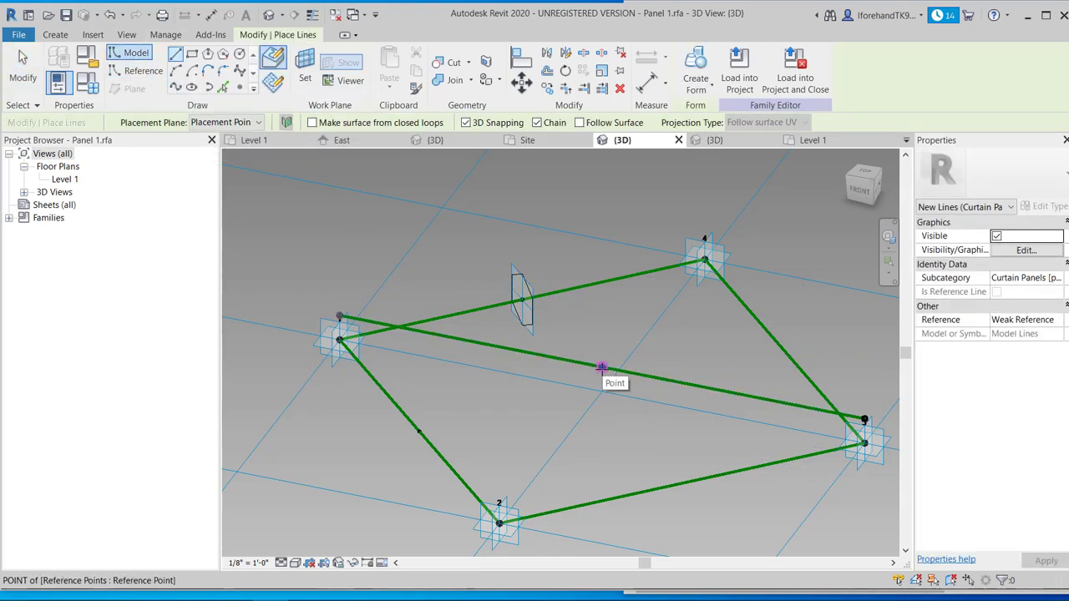
left_click(601, 367)
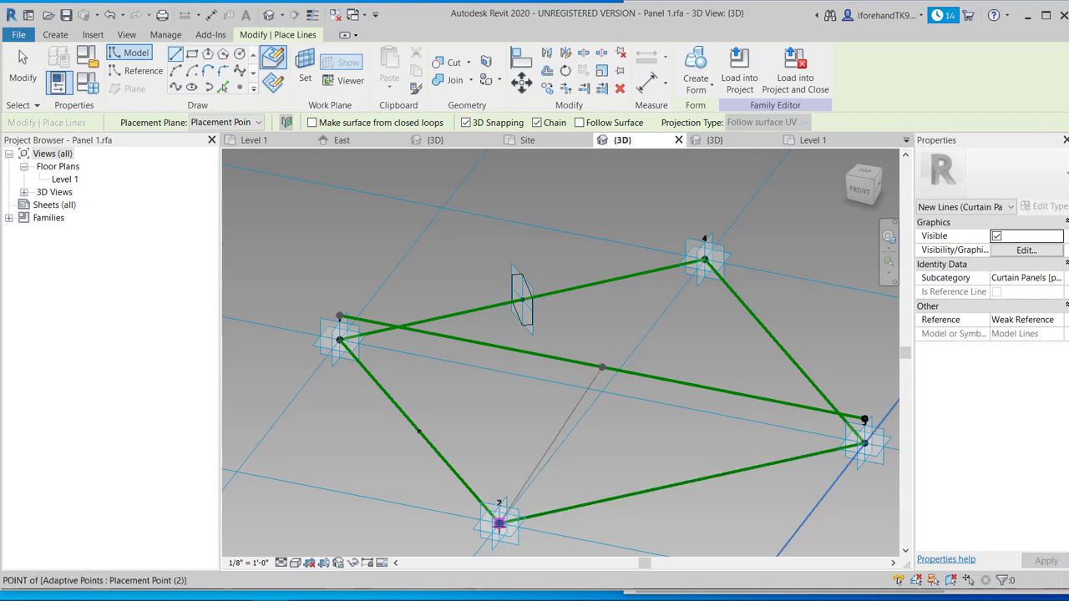
left_click(499, 523)
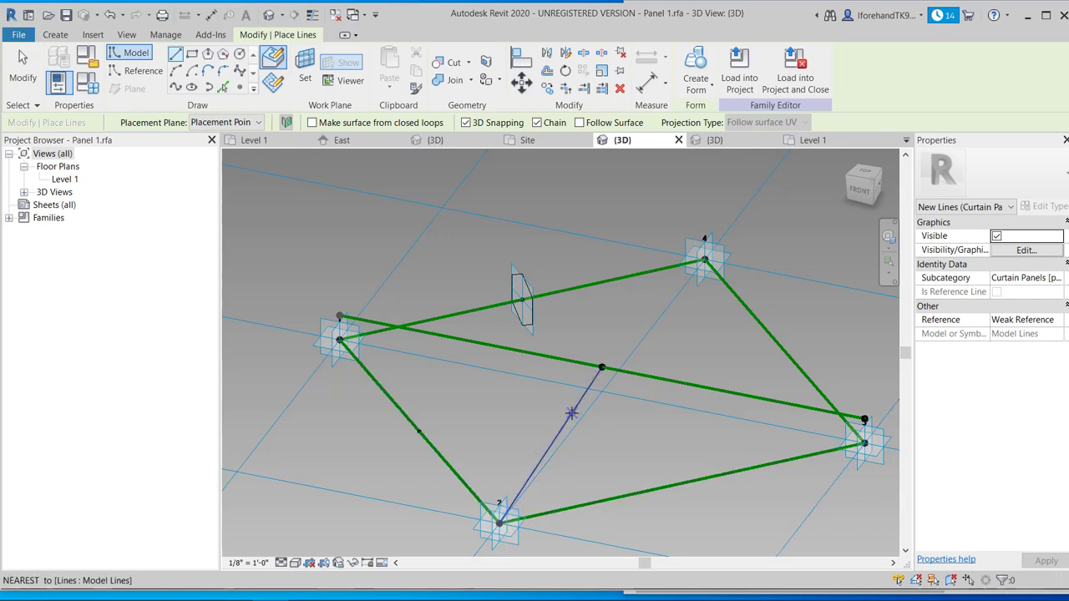
key("ctrl+z")
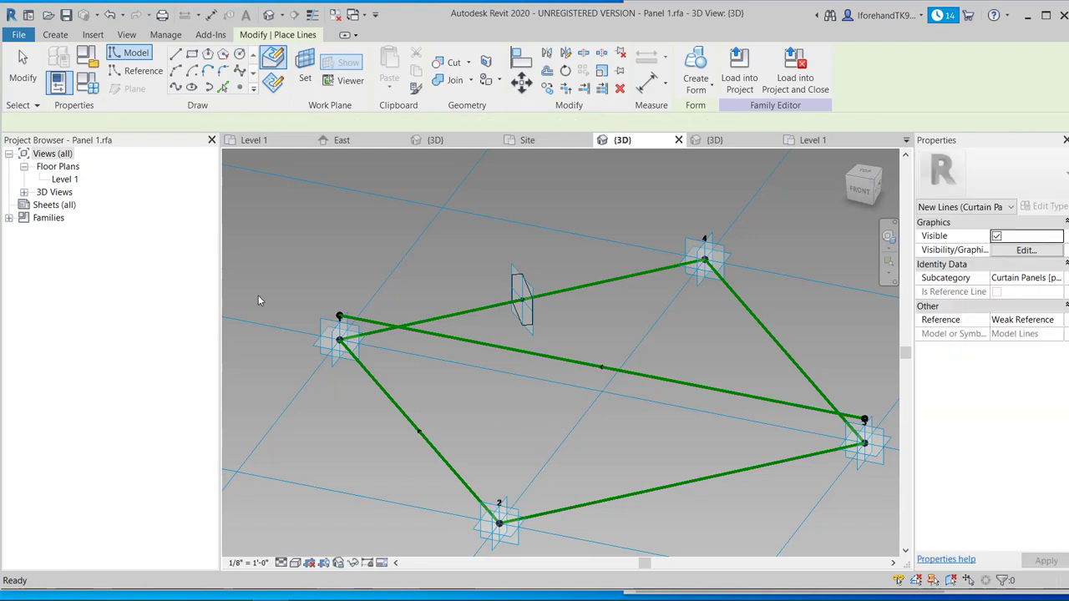
- Draw a 3D-snapped reference line from the diagonal's midpoint reference point to adaptive point 2
left_click(128, 74)
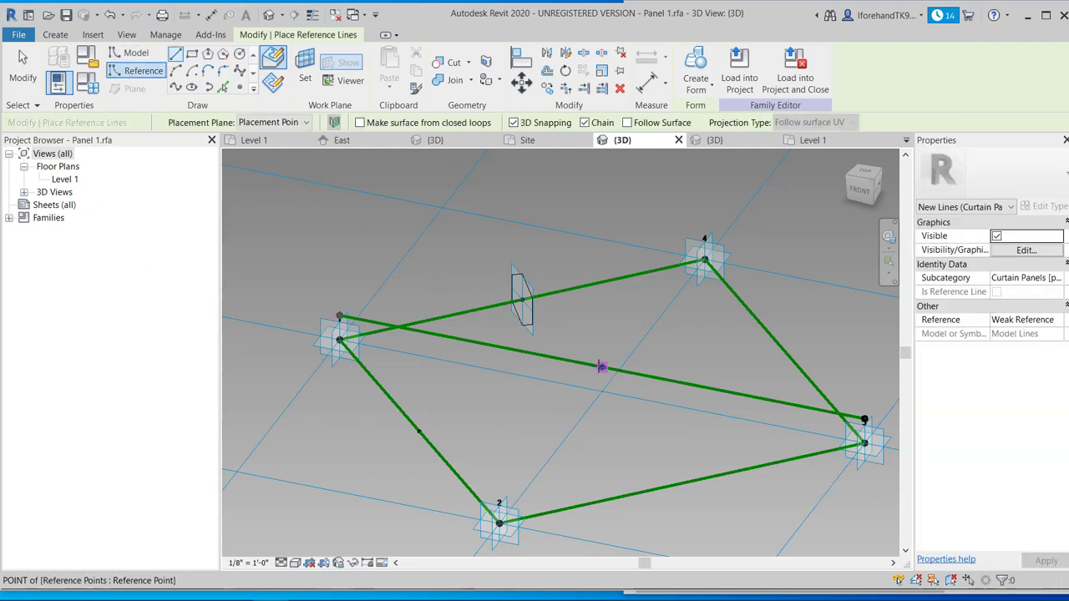
left_click(602, 368)
left_click(499, 524)
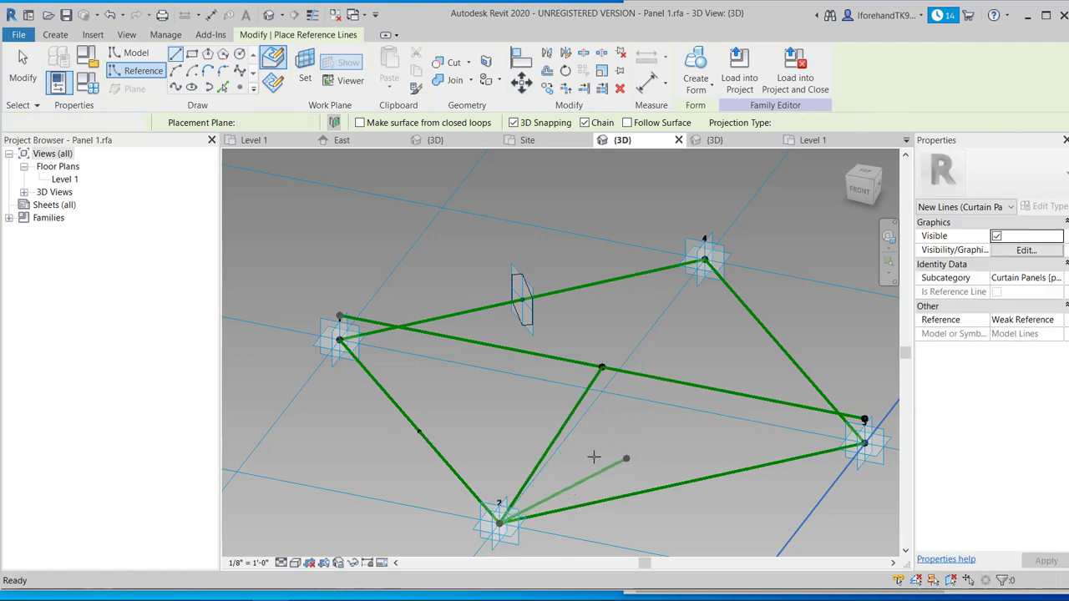
key("Escape")
key("Escape")
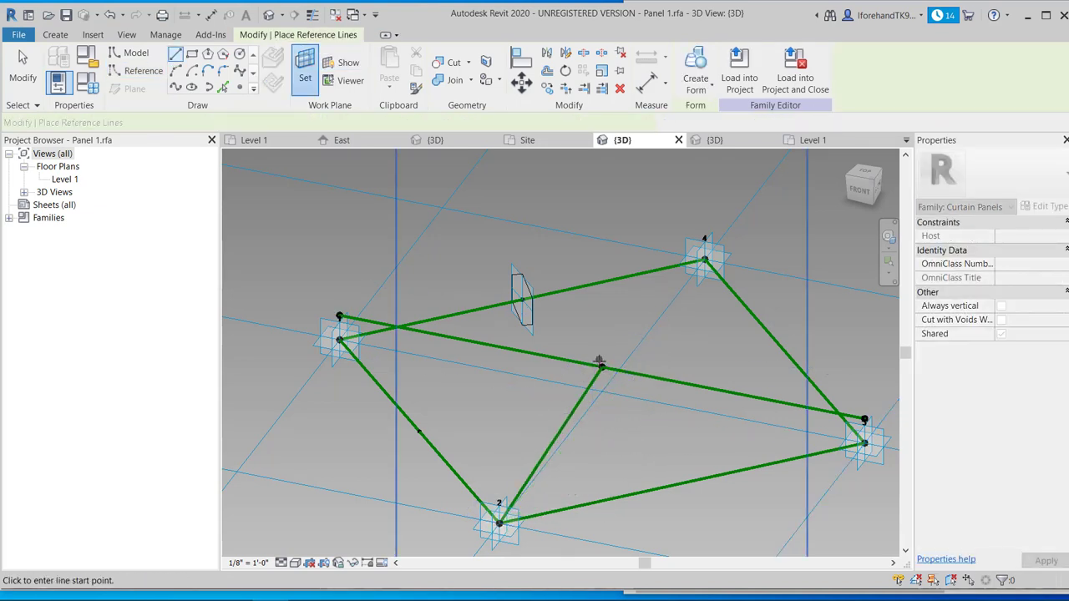
key("Escape")
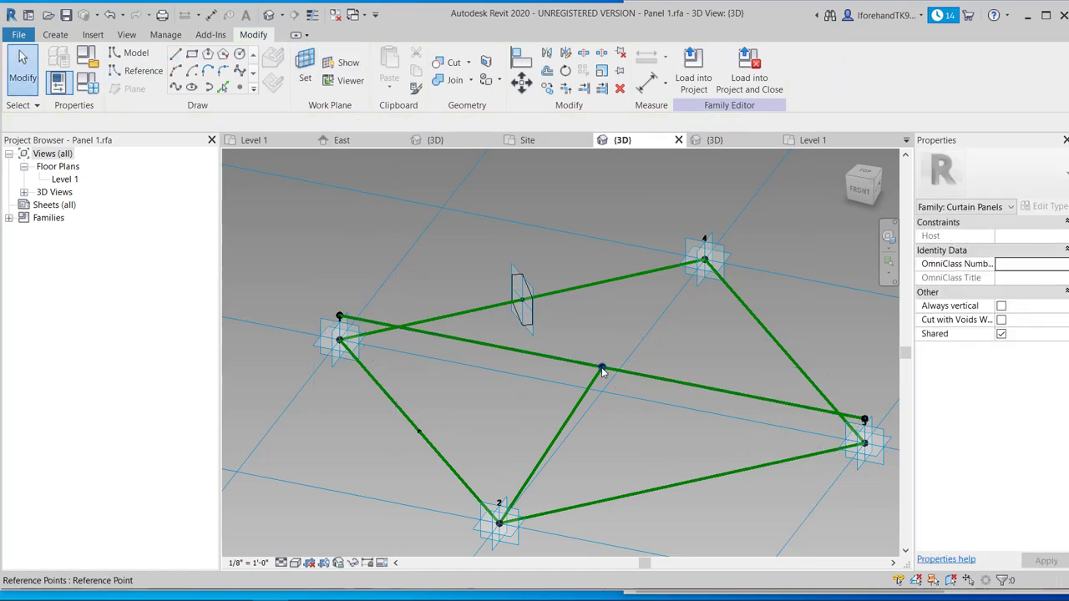
- Draw a 3D-snapped reference line from the diagonal's midpoint reference point to adaptive point 4
left_click(137, 70)
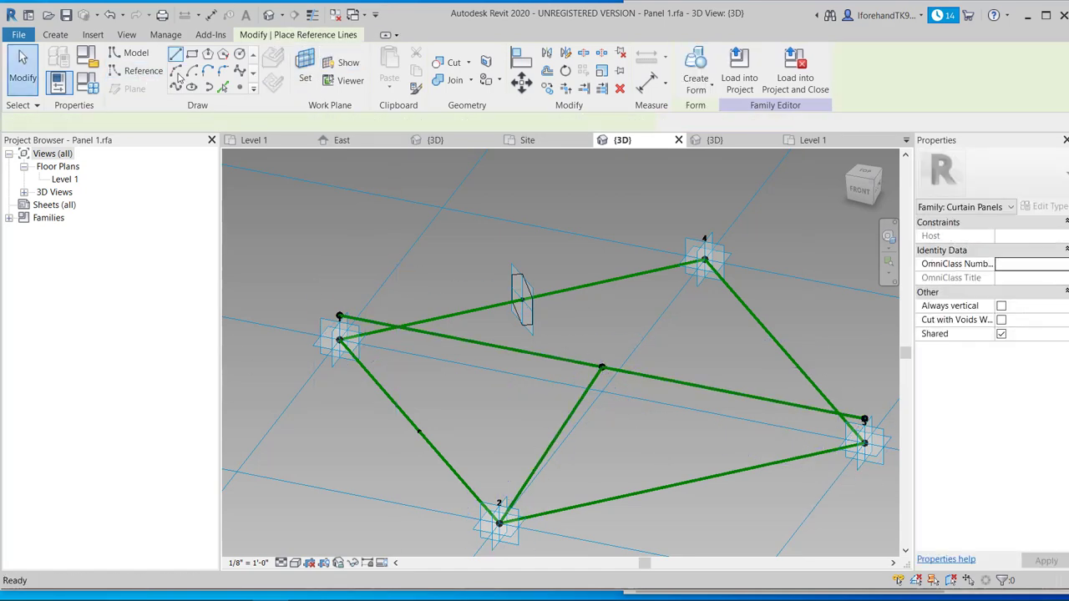
left_click(601, 367)
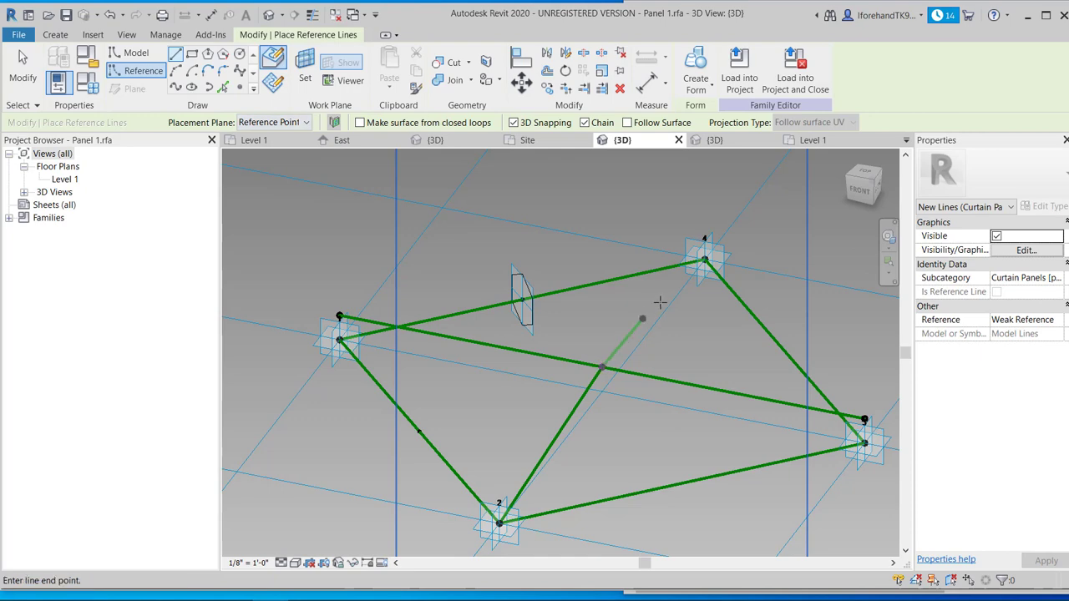
left_click(704, 260)
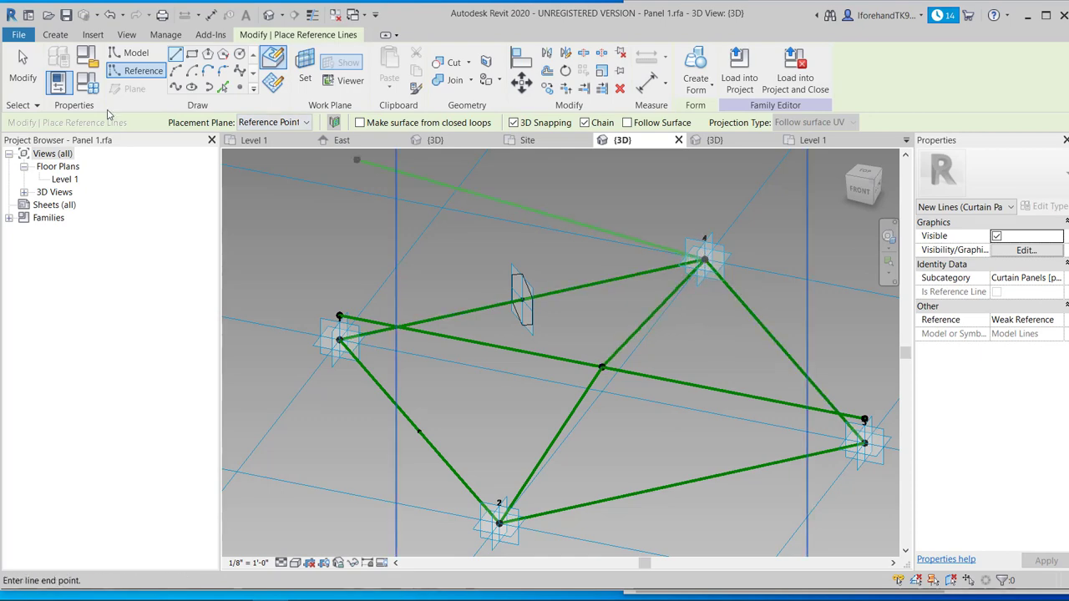
key("Escape")
key("Escape")
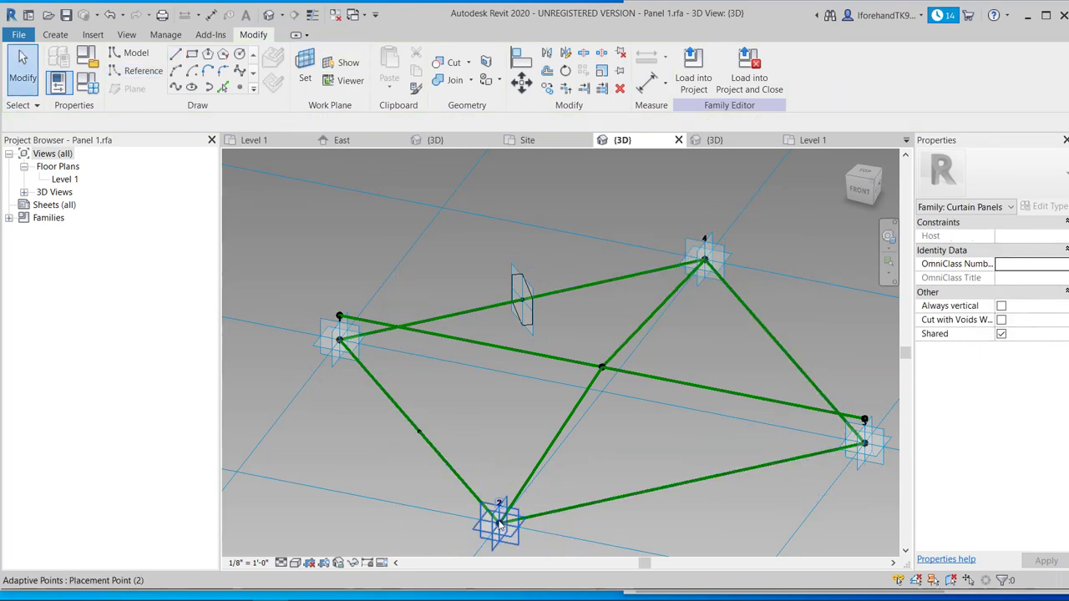
- Move adaptive point 2 upward to test the attached reference lines, and undo the move
left_click_drag(498, 525, 499, 430)
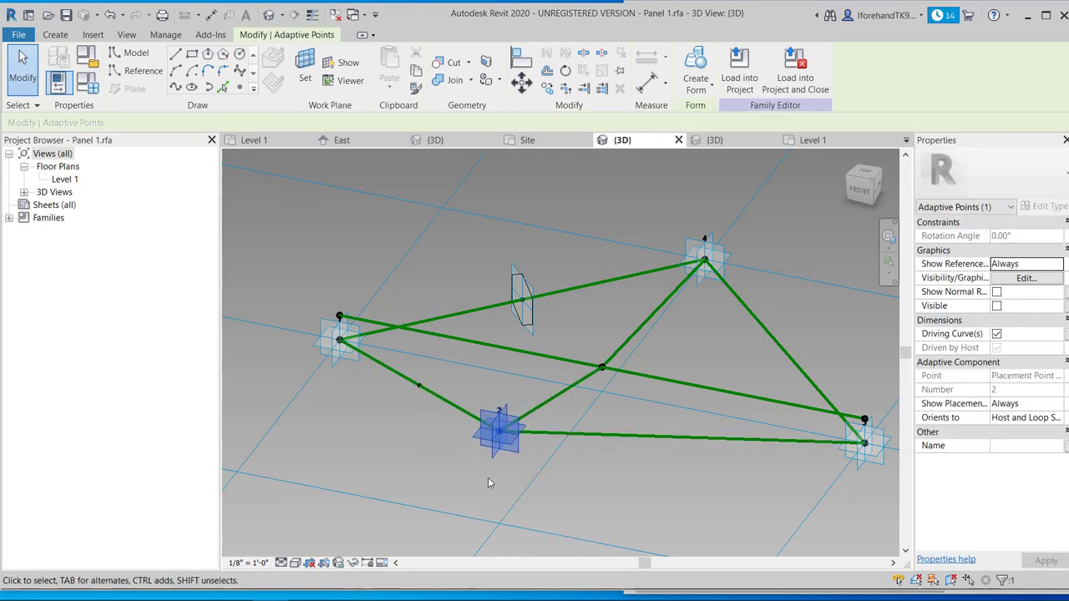
key("ctrl+z")
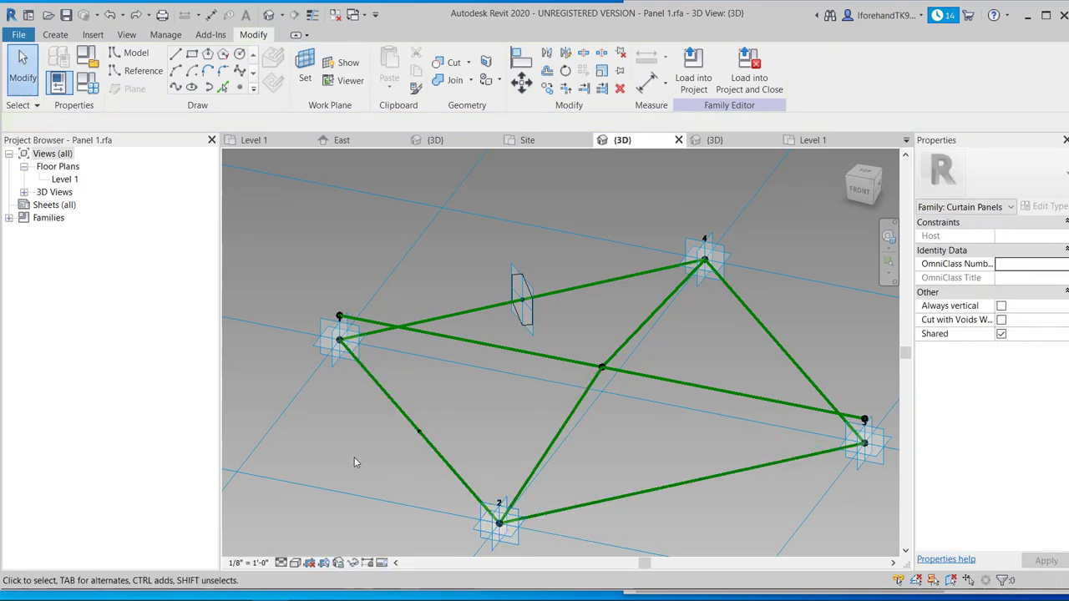
- Place a reference point at the midpoint of each reference line running from the diagonal's midpoint to adaptive points 2 and 4
left_click(240, 88)
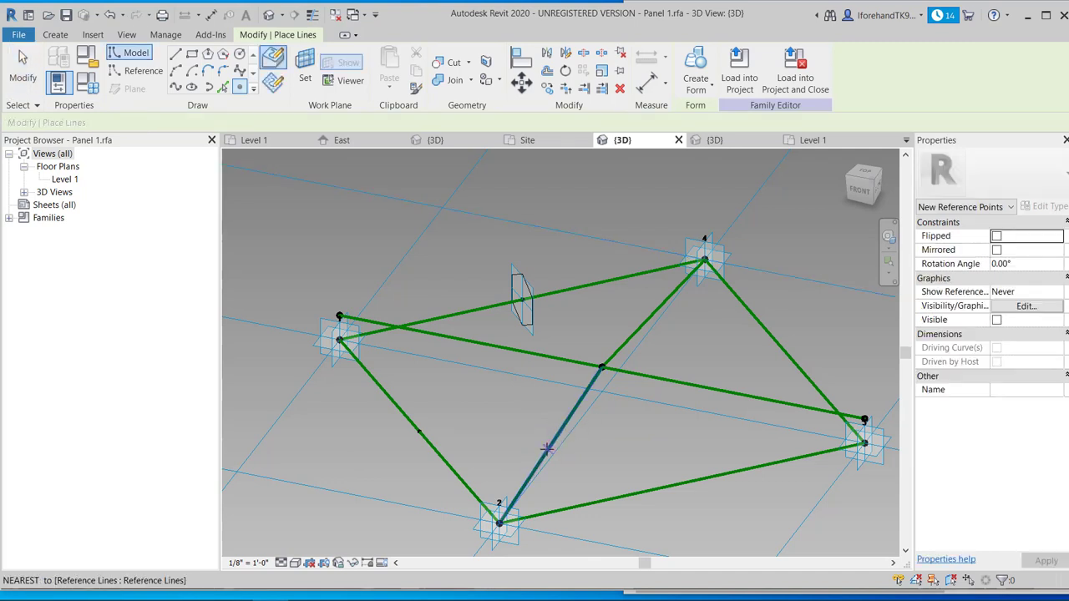
left_click(549, 446)
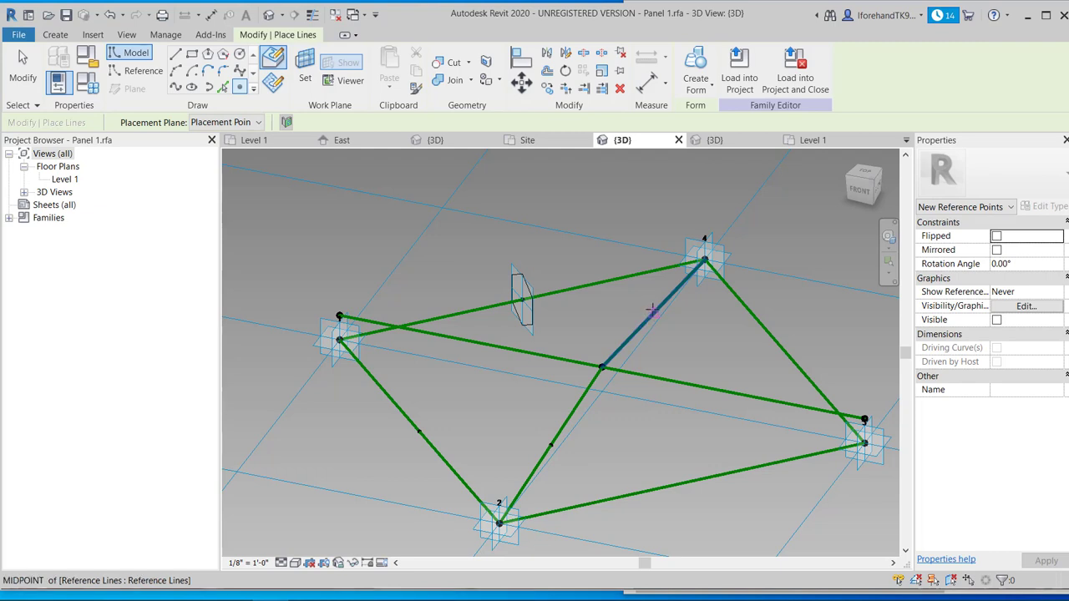
left_click(653, 313)
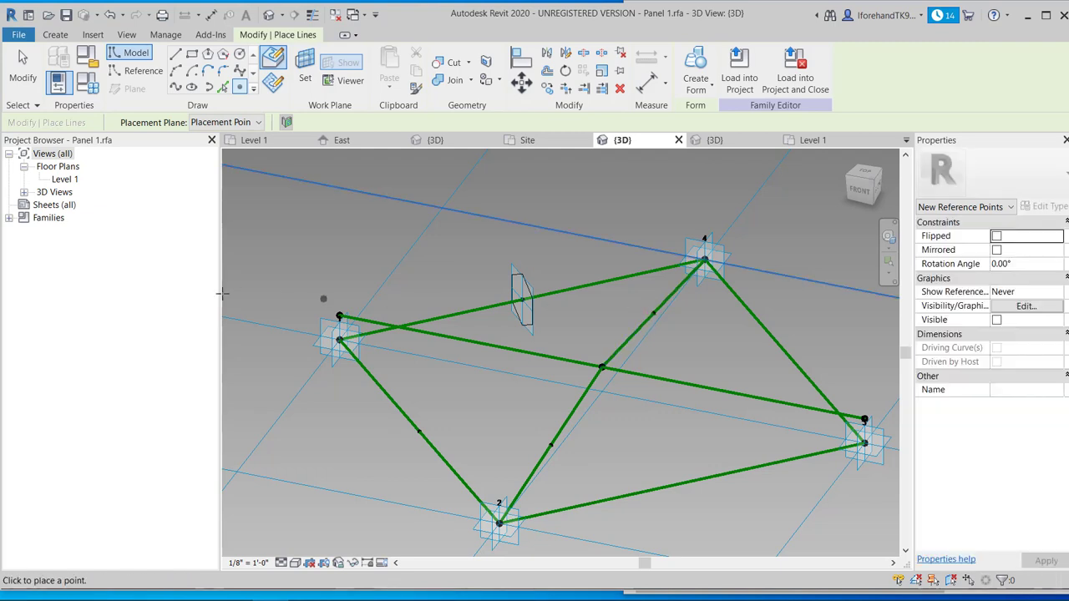
left_click(22, 67)
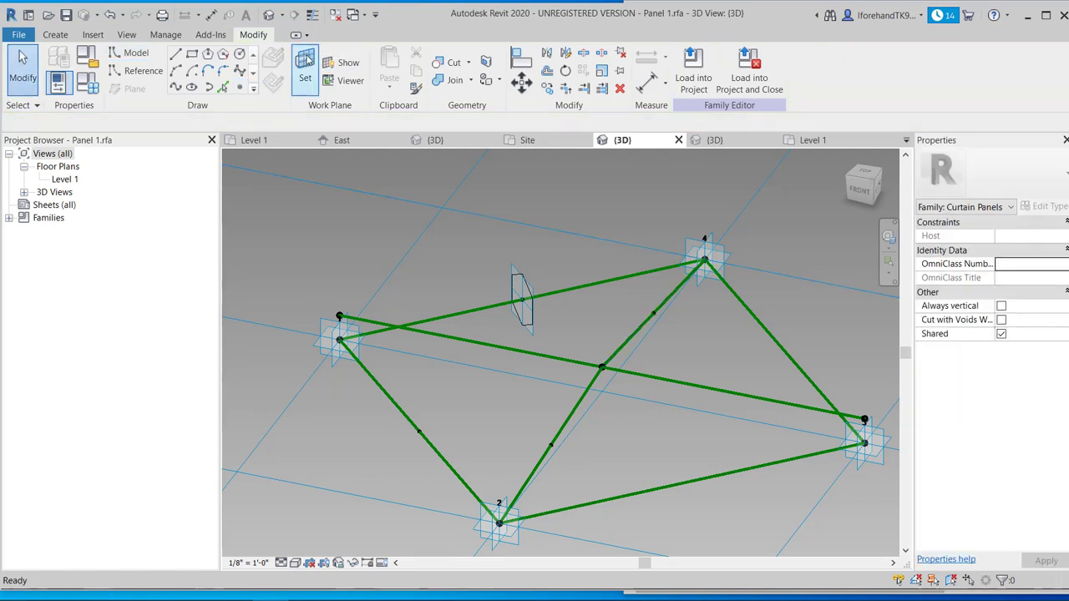
- Set the reference planes to always show for the midpoint reference point on the line to adaptive point 2
left_click(551, 447)
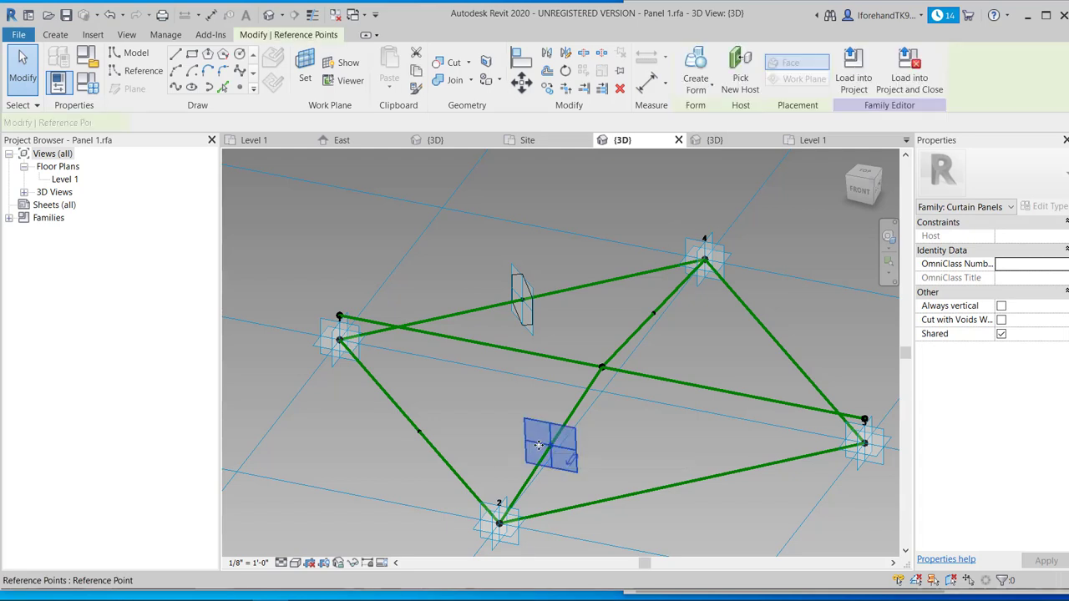
left_click(1053, 294)
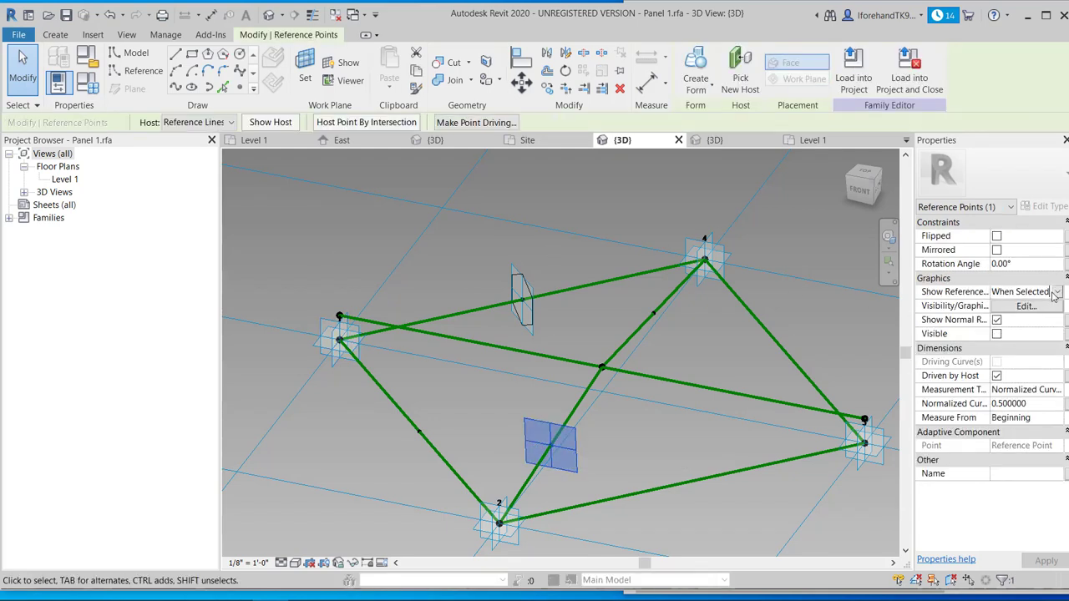
left_click(1057, 292)
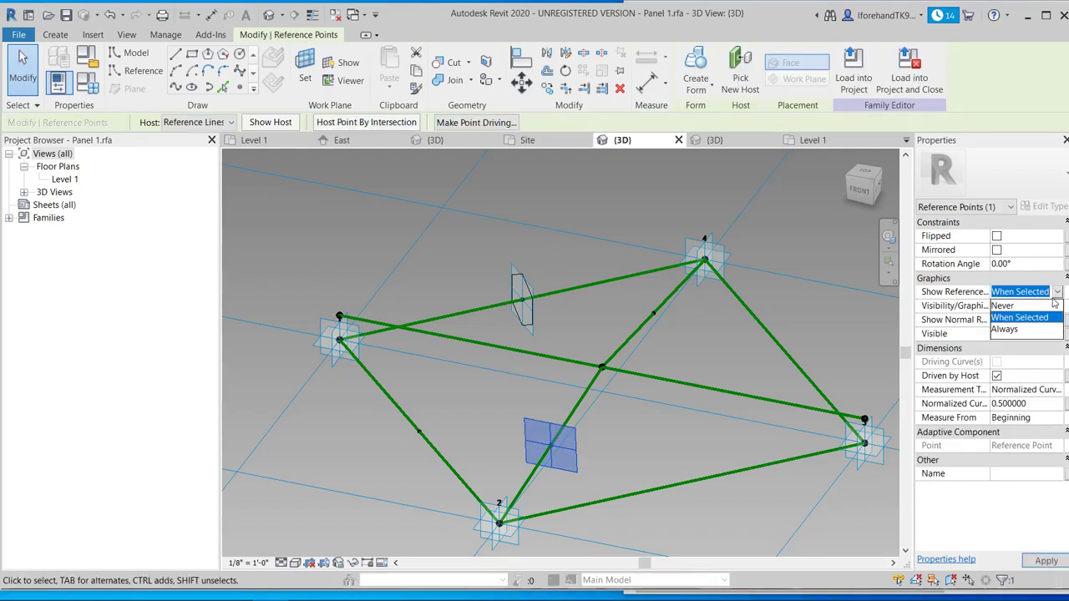
left_click(1012, 328)
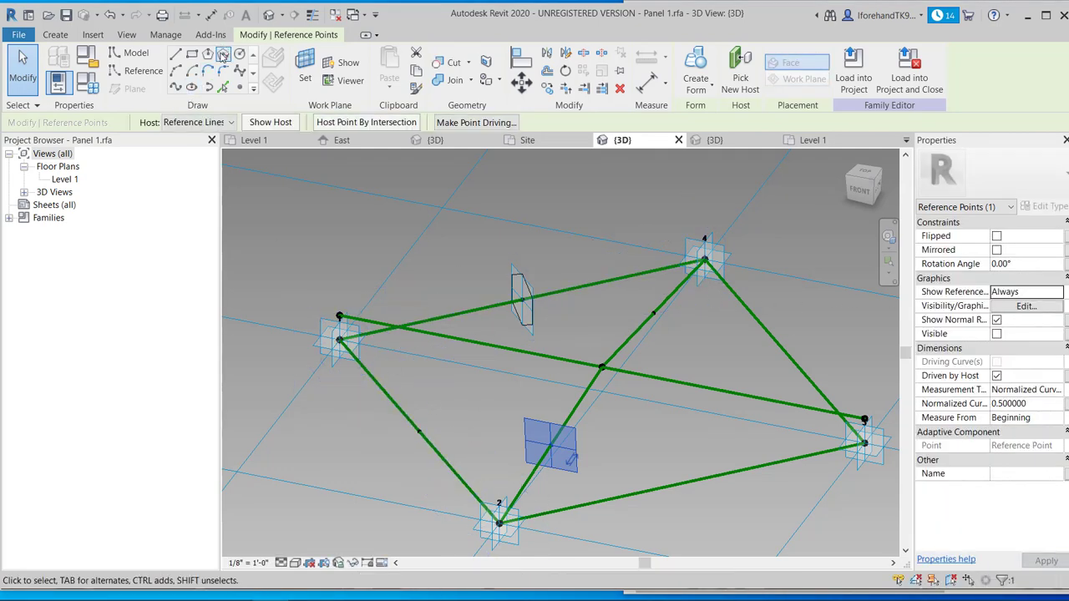
- Set the reference planes to always show for the midpoint reference point on the line to adaptive point 4
left_click(654, 312)
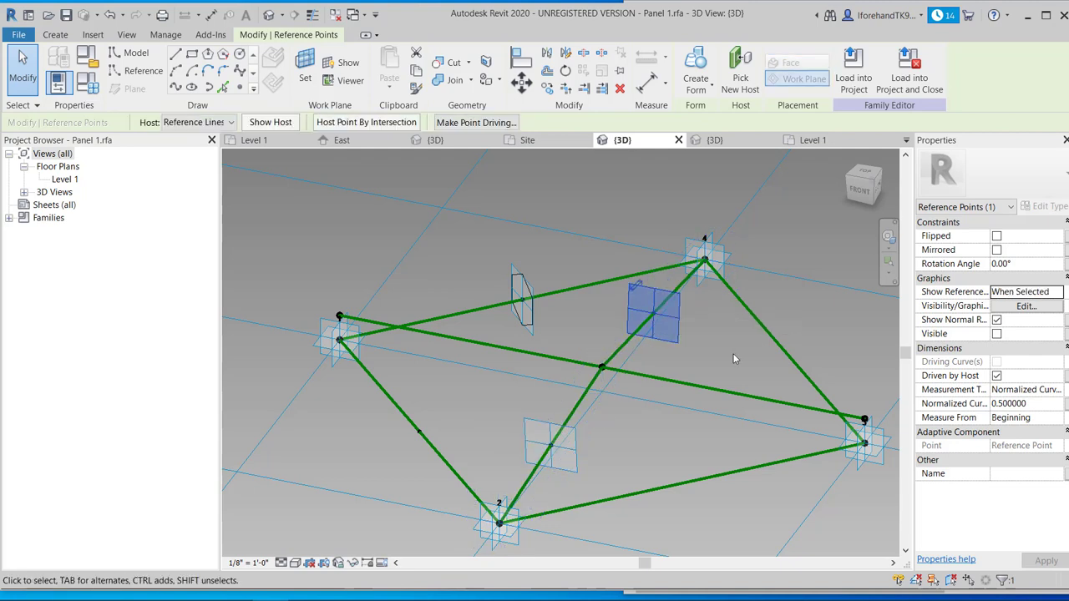
left_click(1055, 282)
left_click(1005, 279)
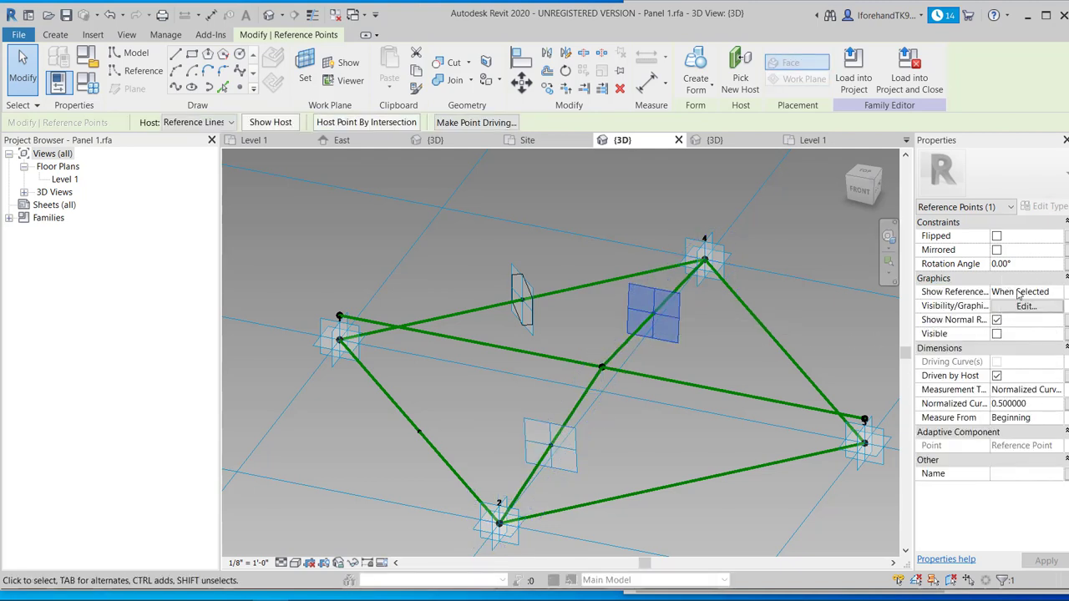
left_click(1057, 292)
left_click(1019, 329)
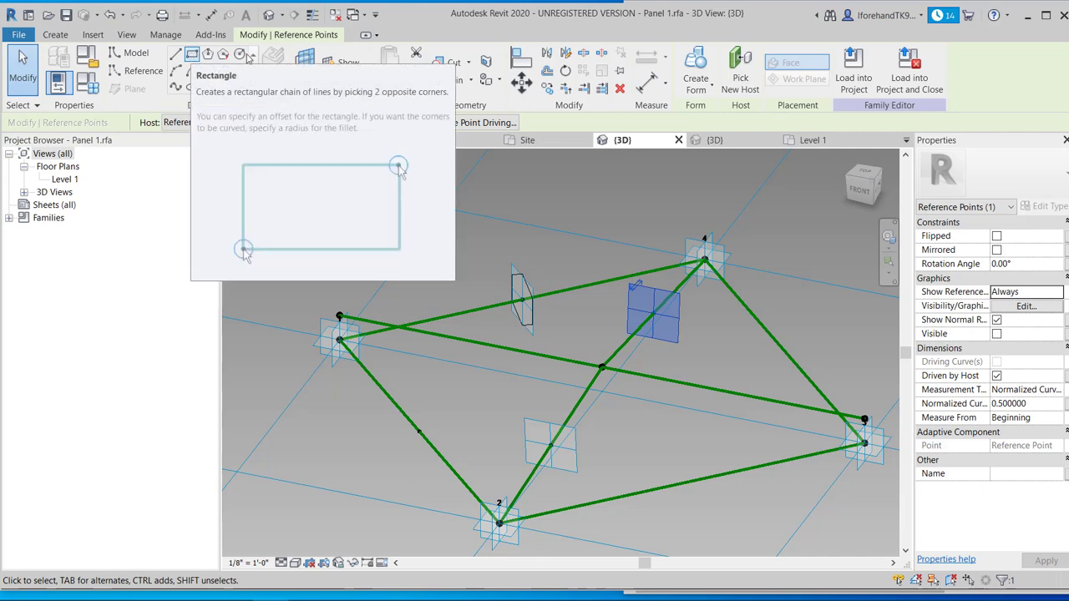
- Draw a small model-line rectangle on the work plane of the midpoint reference point on the line to adaptive point 4
left_click(193, 55)
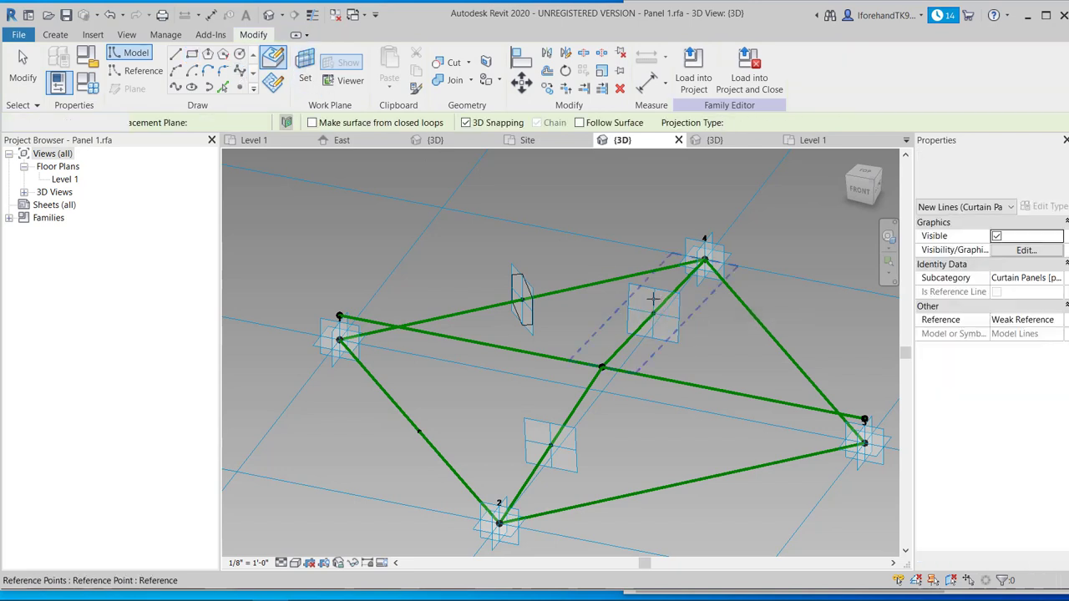
key("Escape")
key("Escape")
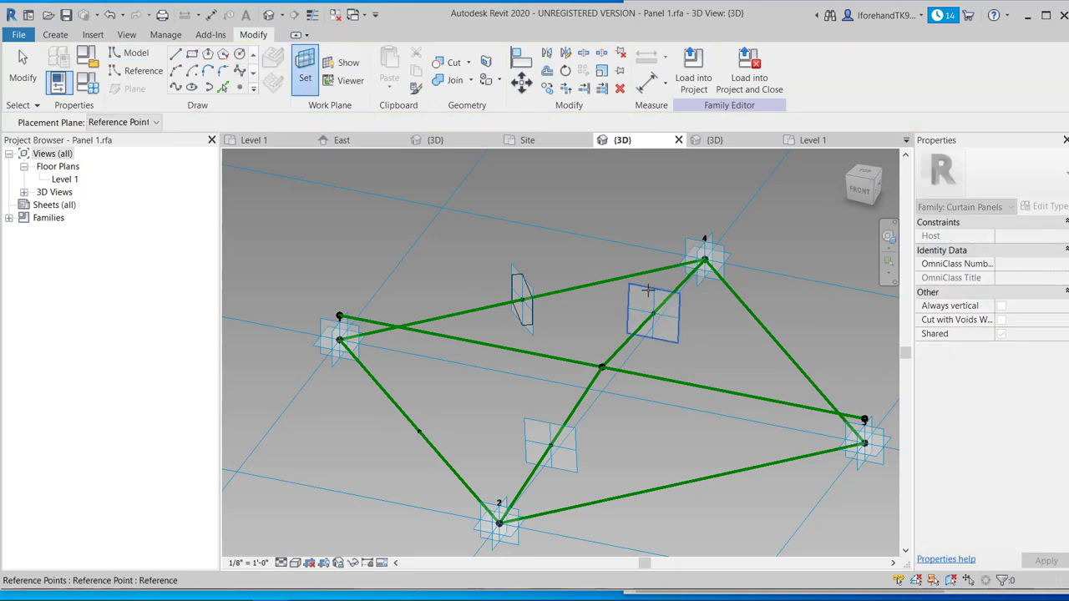
key("Return")
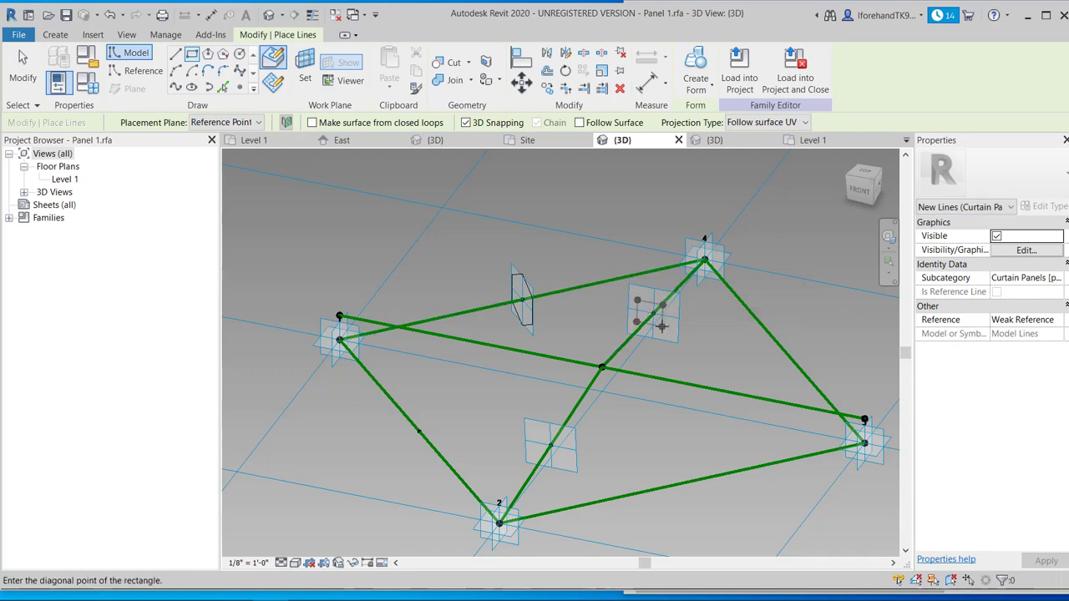
scroll(666, 319, "up", 5)
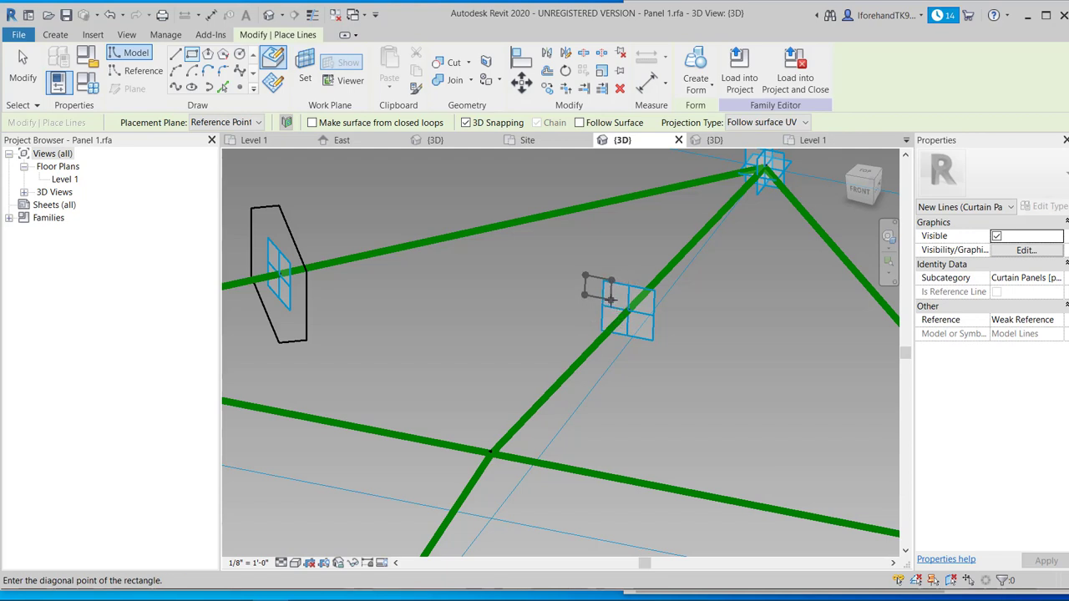
left_click(611, 300)
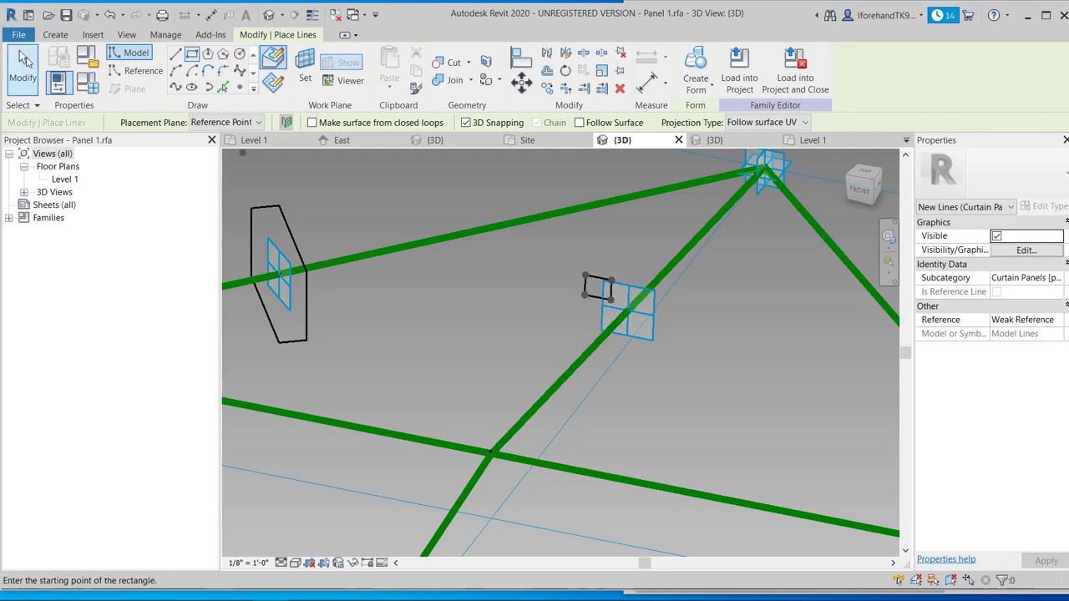
left_click(23, 67)
- Move the small rectangle onto the midpoint reference point of the line to adaptive point 4
left_click(587, 288)
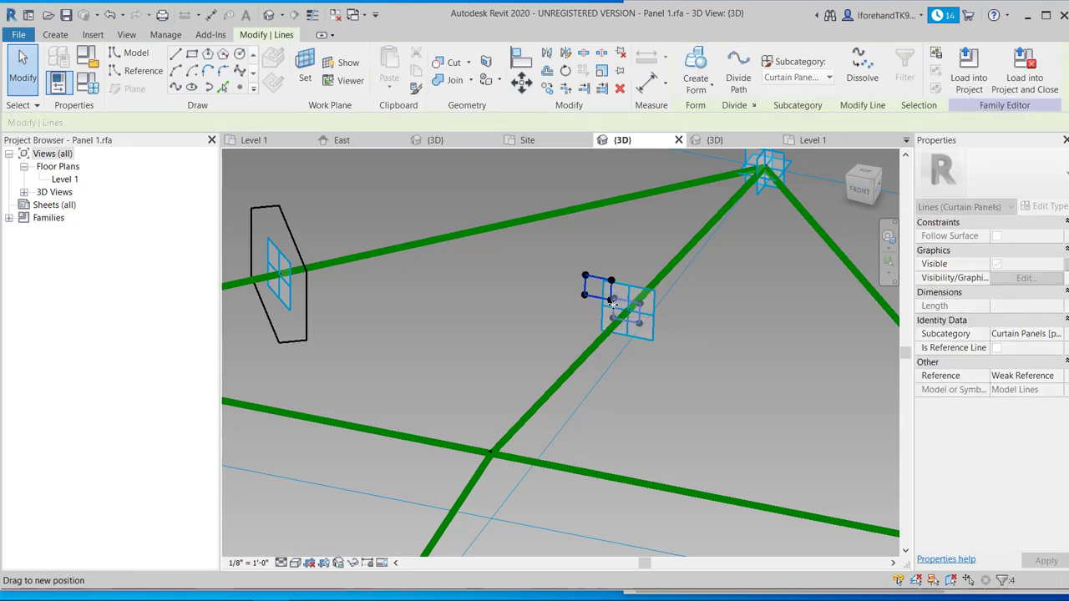
middle_click_drag(612, 305, 575, 324, "shift")
left_click(537, 233)
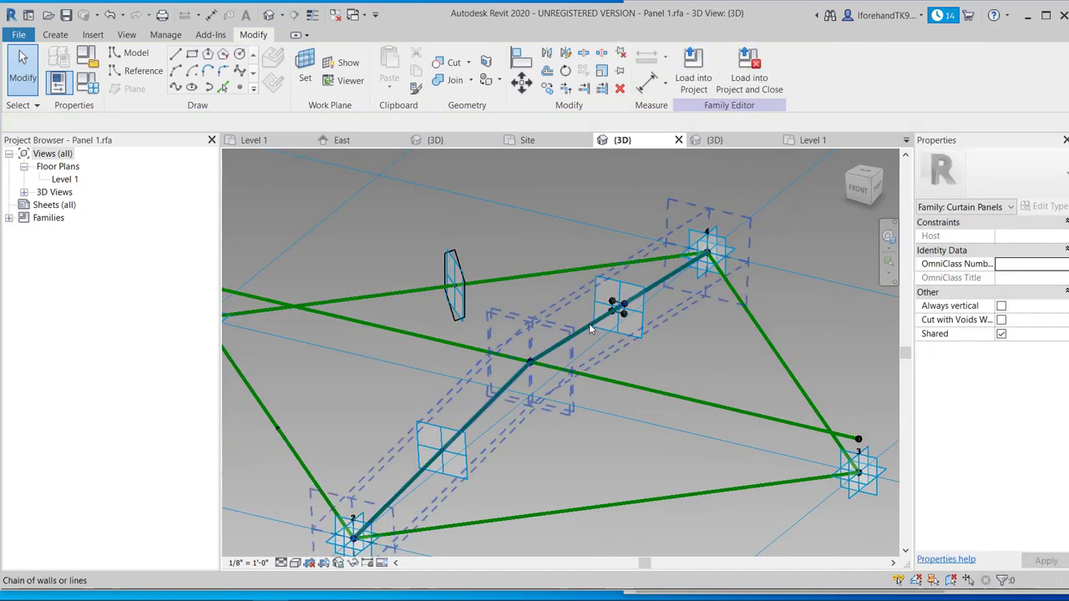
left_click(589, 323)
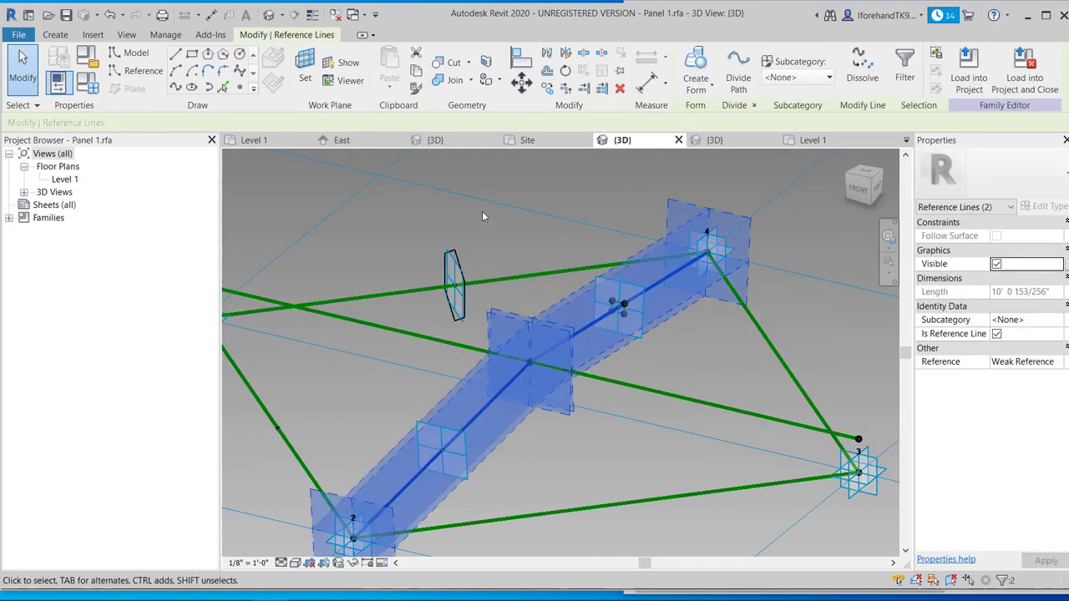
left_click(528, 240)
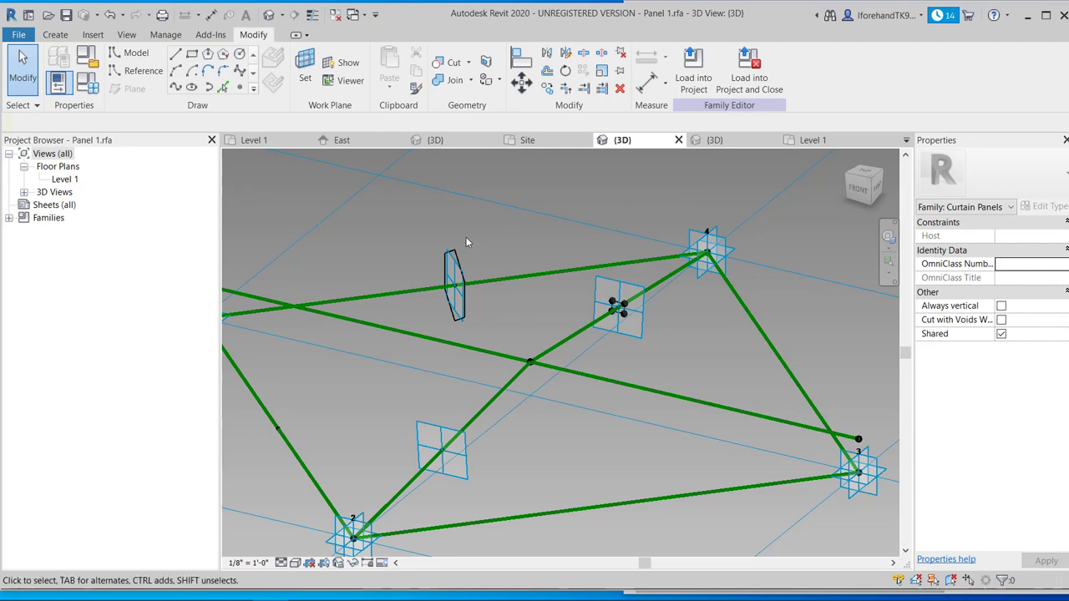
- Try to create a solid form from the small rectangle on the line to adaptive point 4
left_click(620, 308)
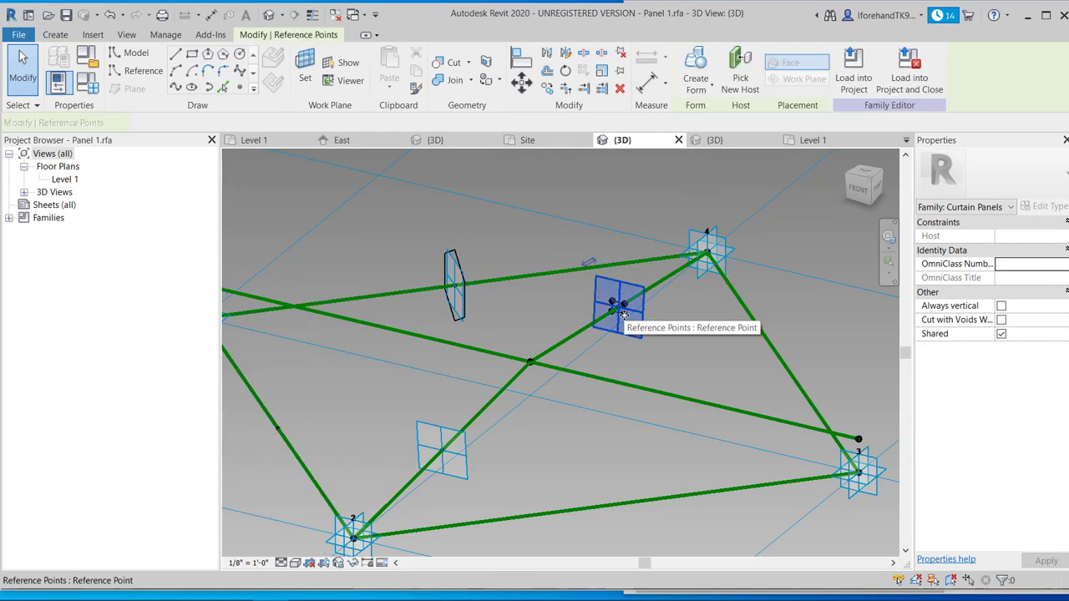
scroll(616, 300, "up", 5)
key("Tab")
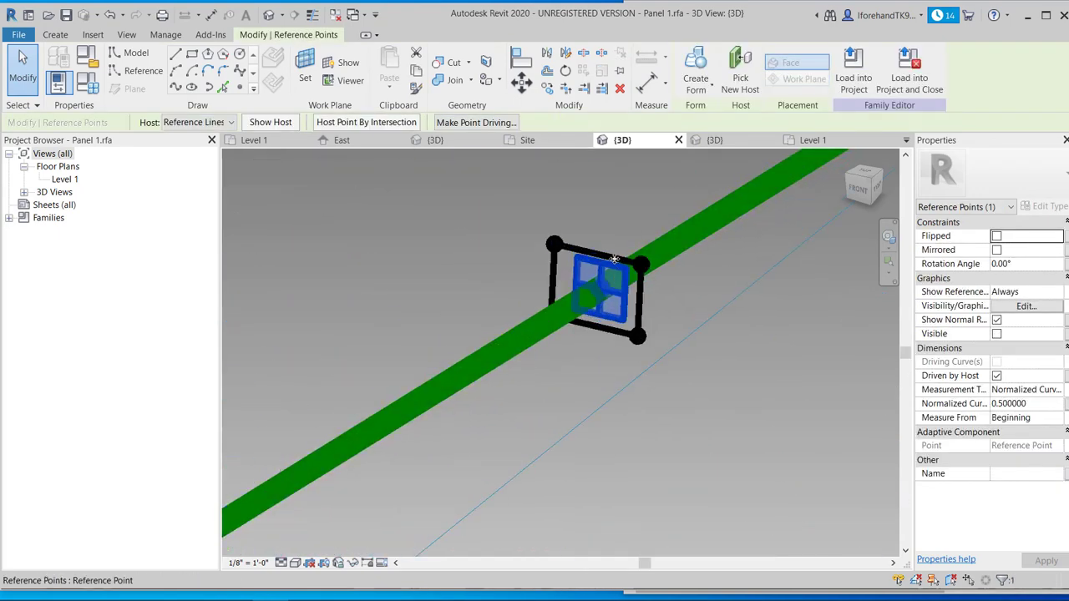
left_click(605, 254)
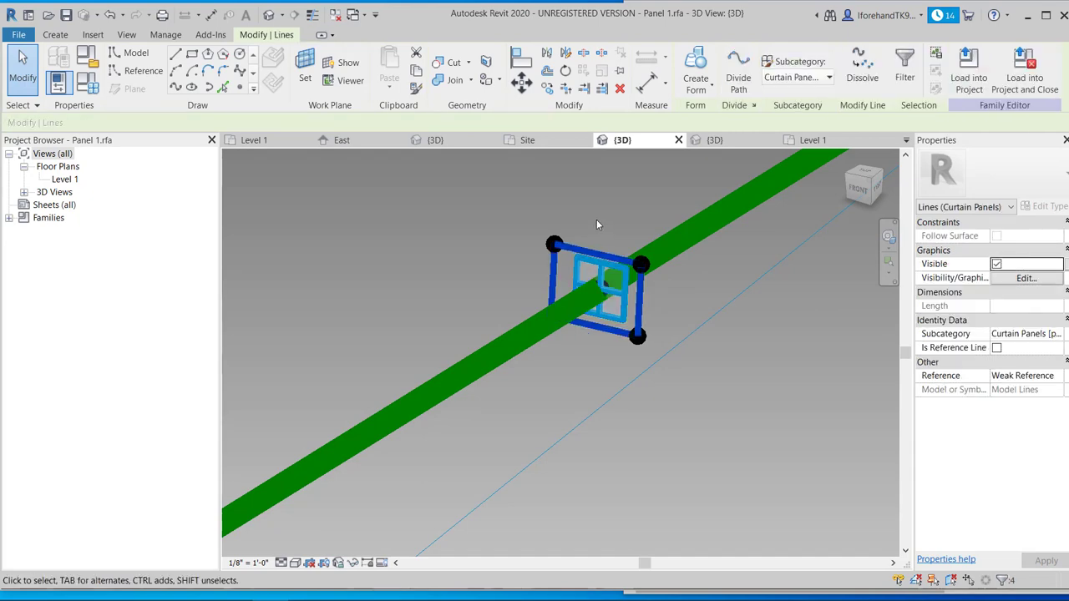
key("Tab")
scroll(526, 340, "down", 8)
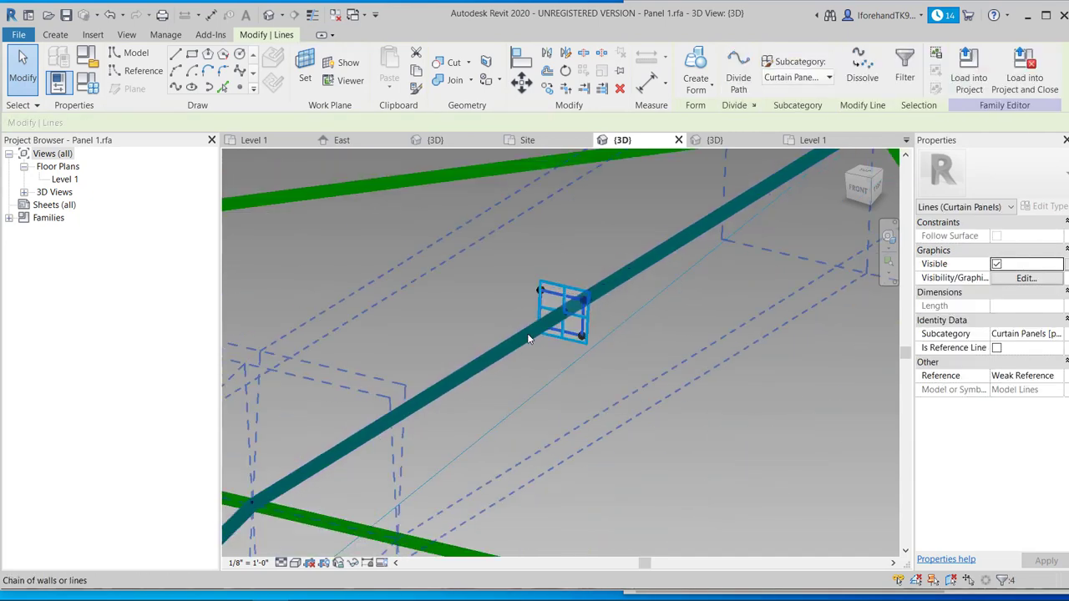
scroll(522, 340, "down", 2)
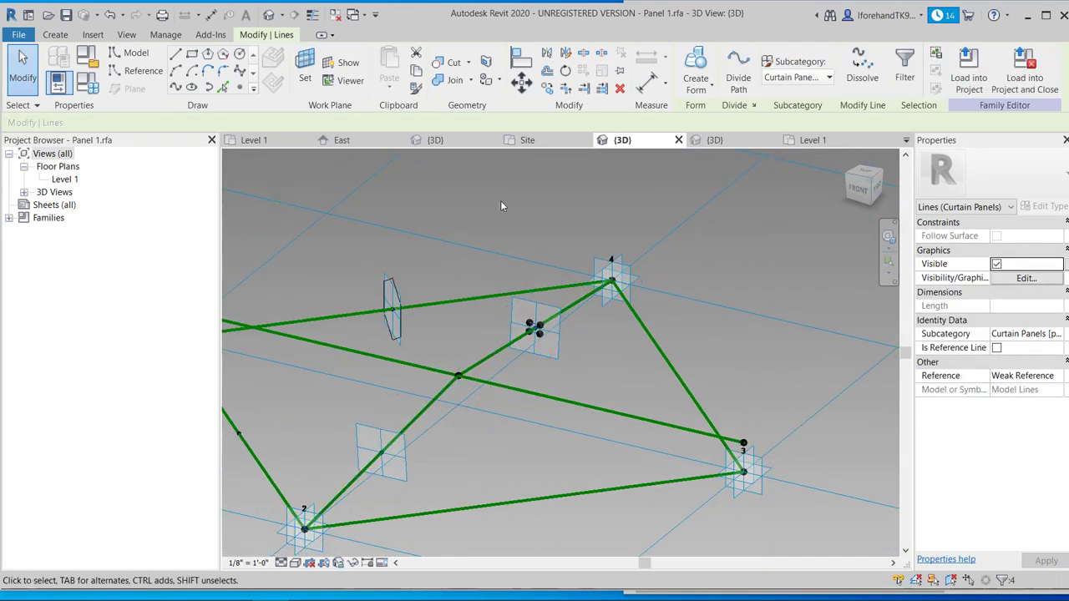
left_click(702, 63)
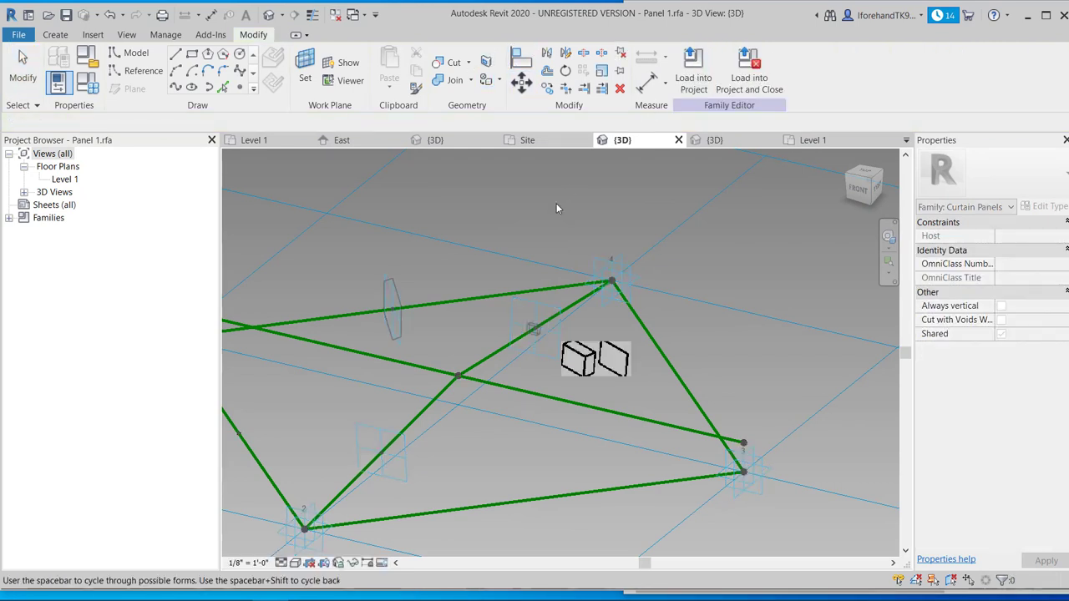
left_click(576, 359)
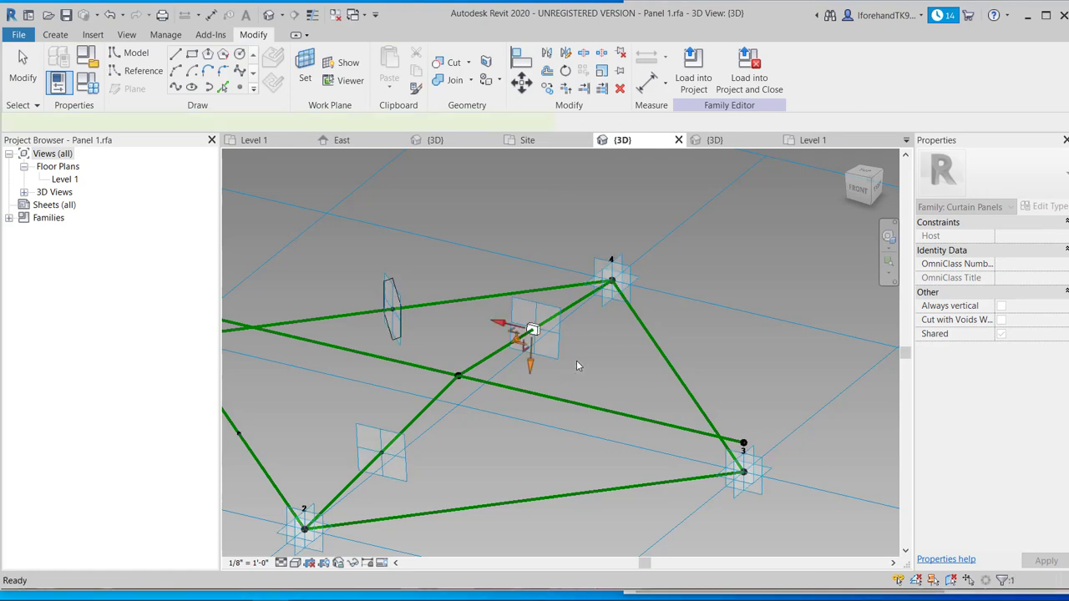
- Undo the solid form and the small rectangle on the line to adaptive point 4
left_click(475, 336)
scroll(462, 337, "up", 3)
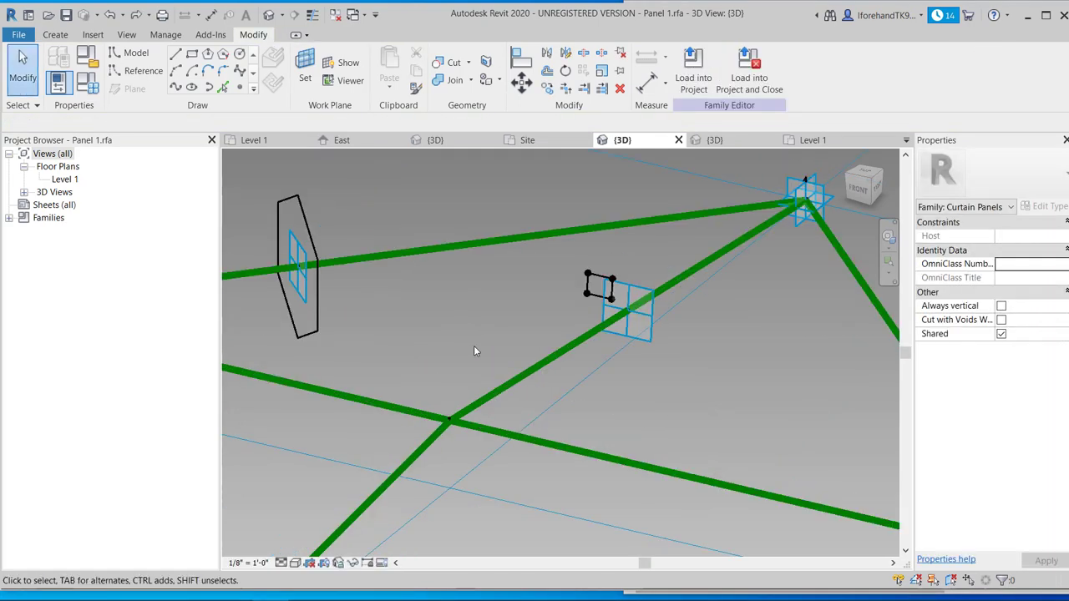
key("ctrl+z")
scroll(643, 305, "up", 3)
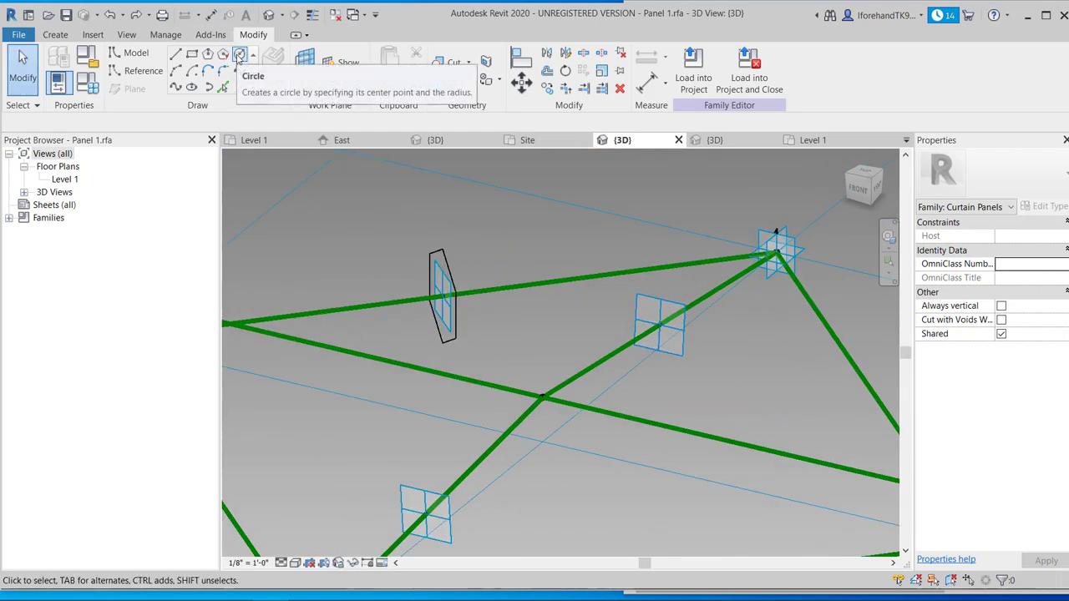
- Draw a small six-sided model-line polygon centred on the midpoint reference point of the line to adaptive point 4
left_click(307, 72)
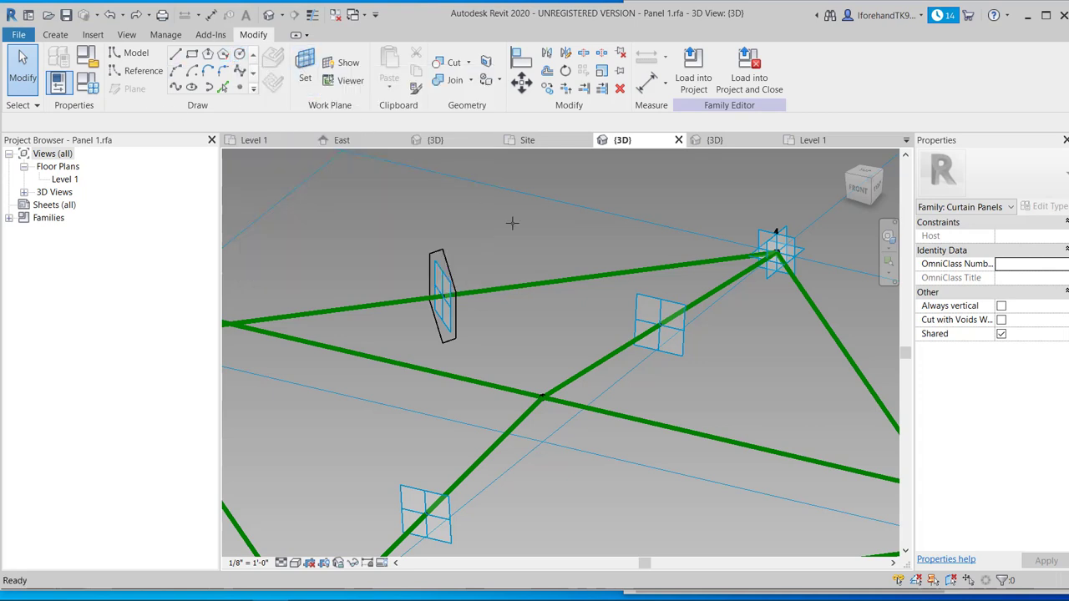
left_click(636, 290)
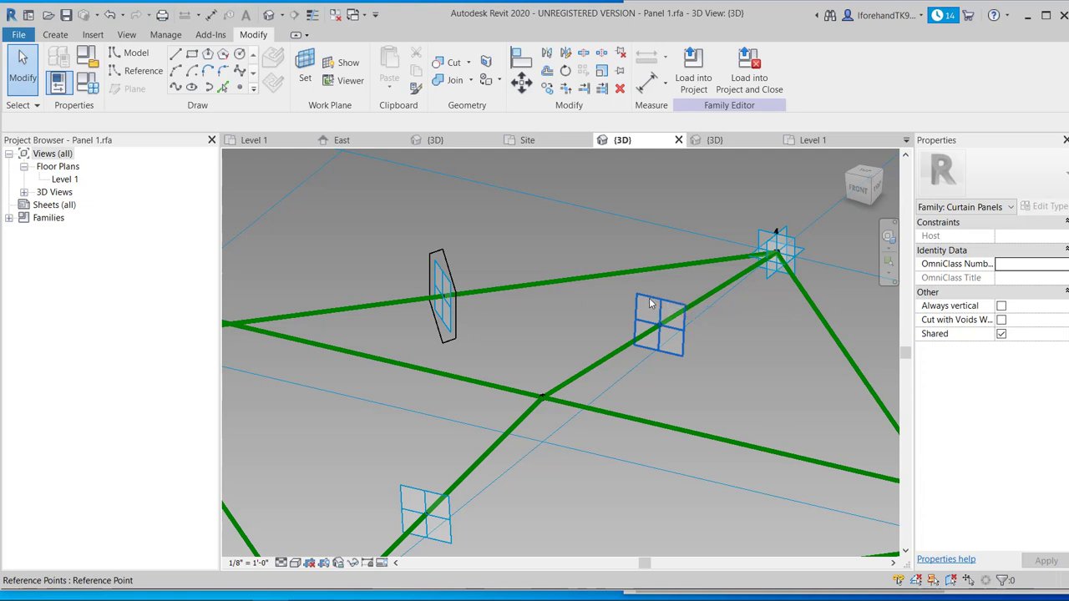
left_click(652, 303)
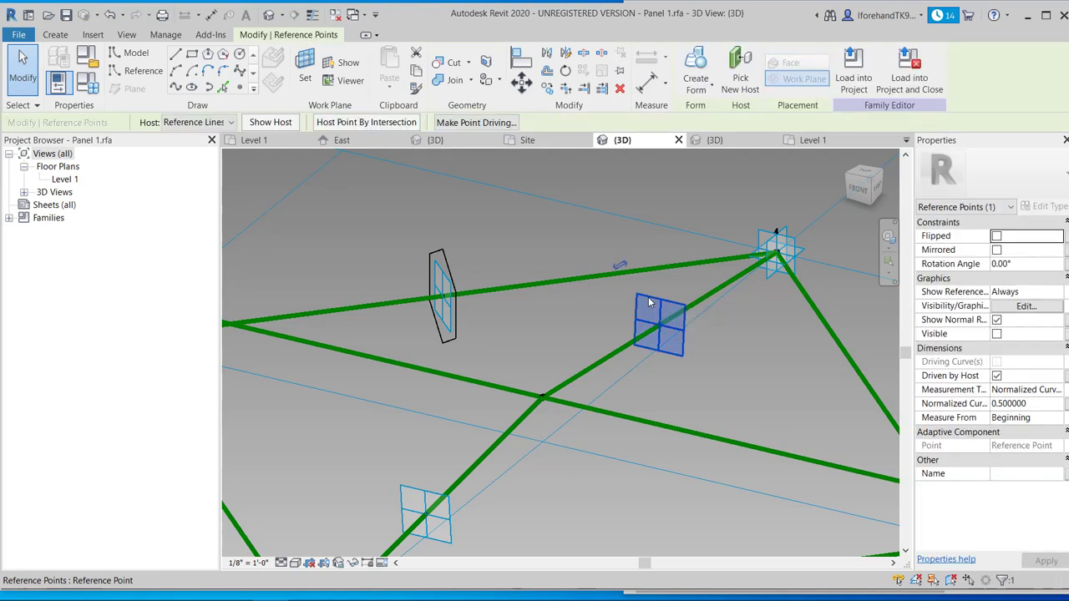
left_click(226, 55)
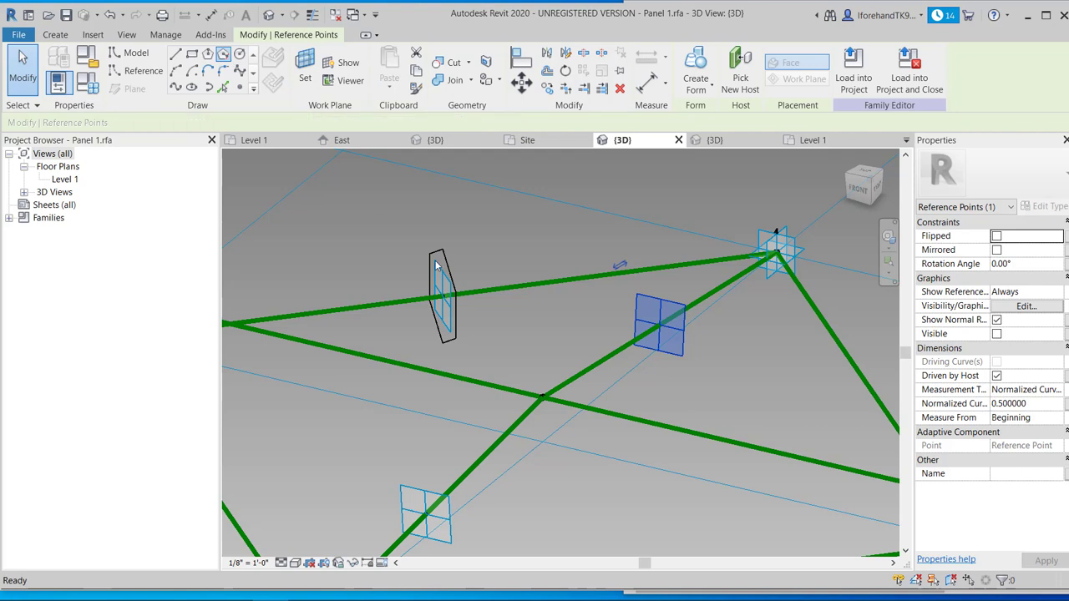
left_click(659, 312)
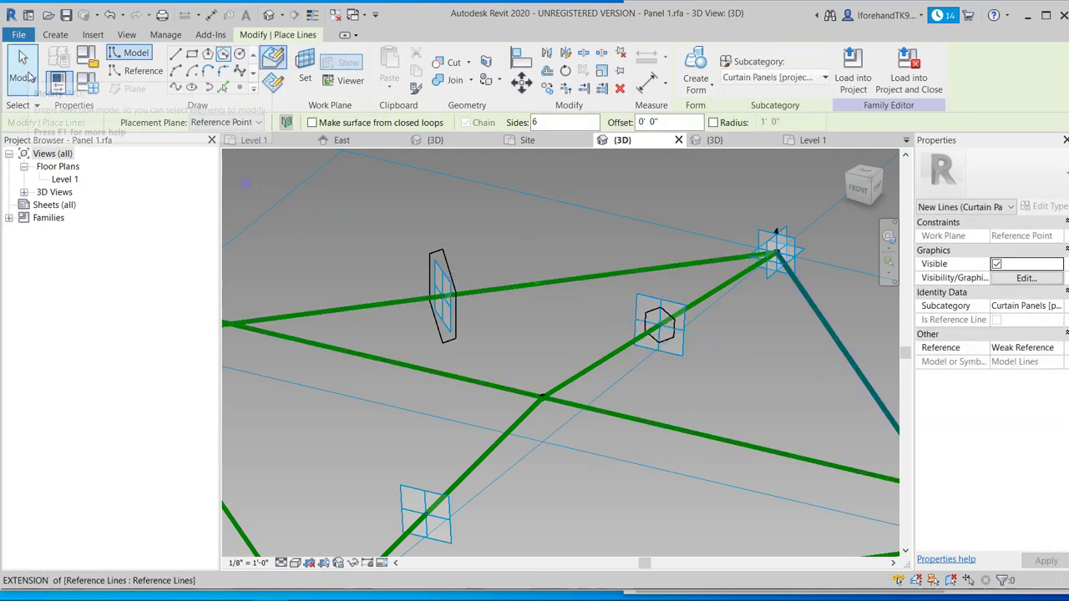
left_click(30, 77)
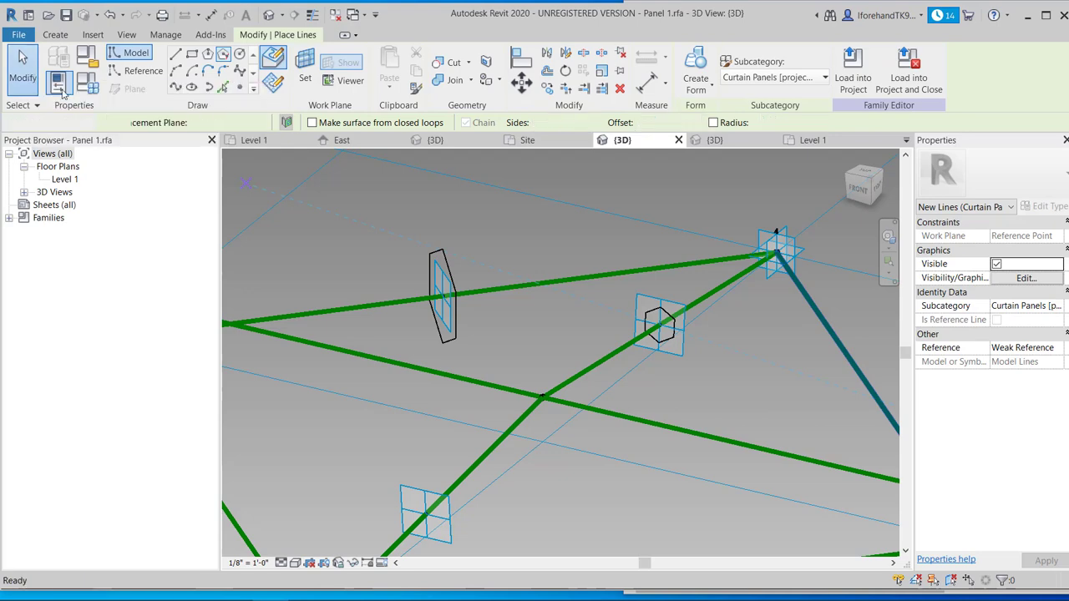
- Create a solid form from the small hexagon along the two reference lines connecting adaptive points 2 and 4
left_click(670, 321)
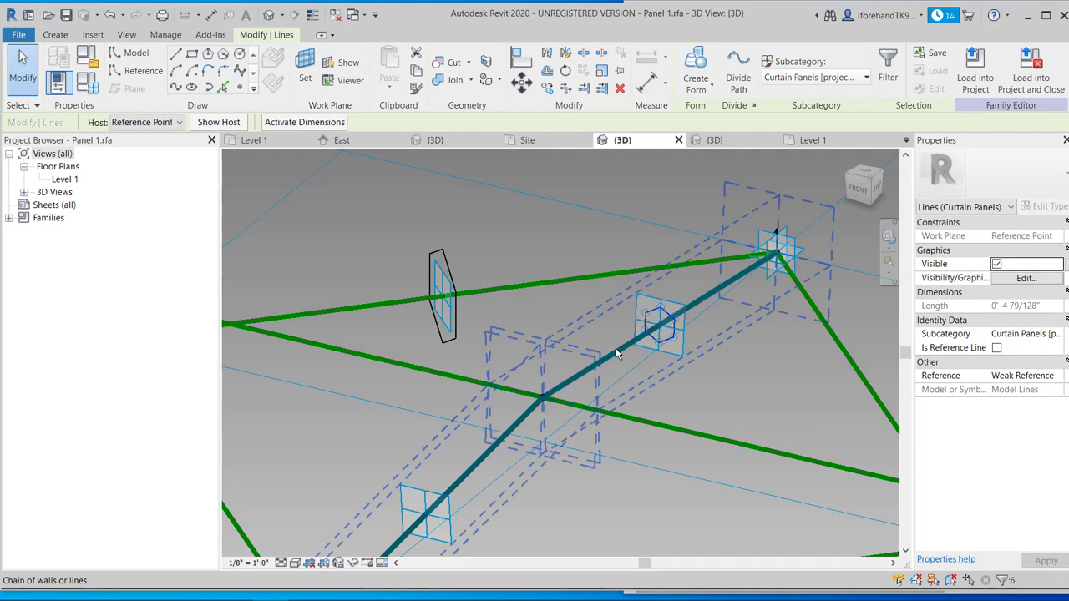
left_click(617, 353, "ctrl")
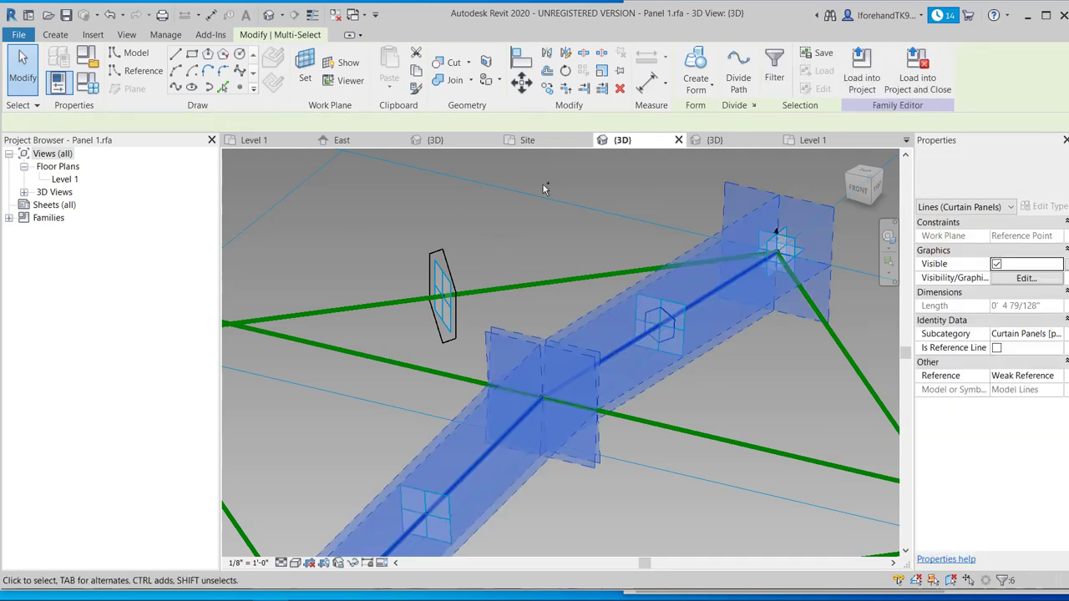
left_click(695, 62)
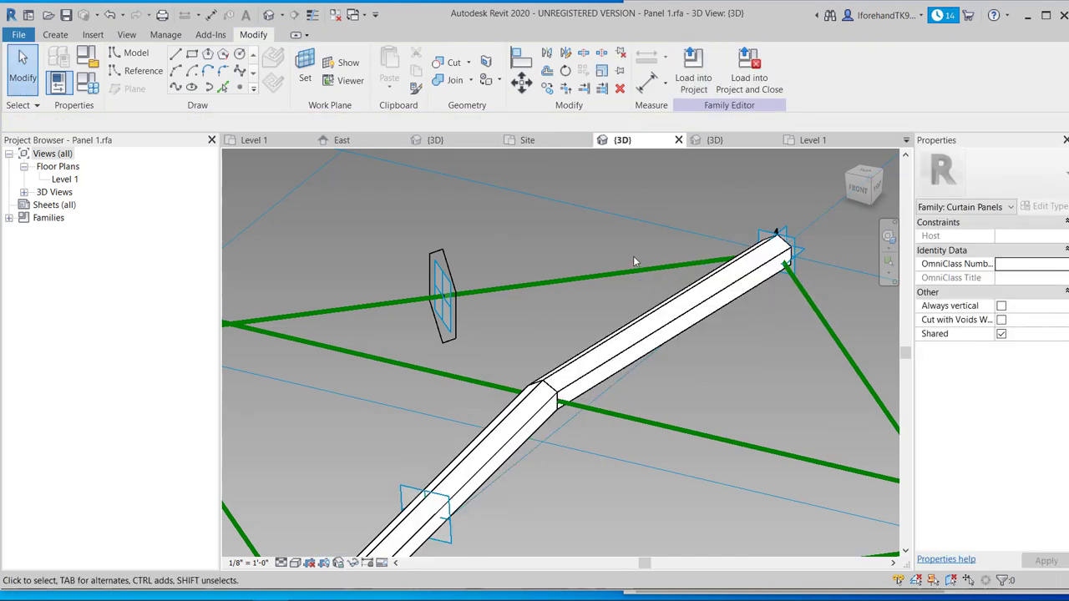
- Test the diagonal member by moving adaptive point 2 toward adaptive point 1, and undo the move
scroll(571, 298, "down", 3)
middle_click_drag(679, 398, 318, 409, "shift")
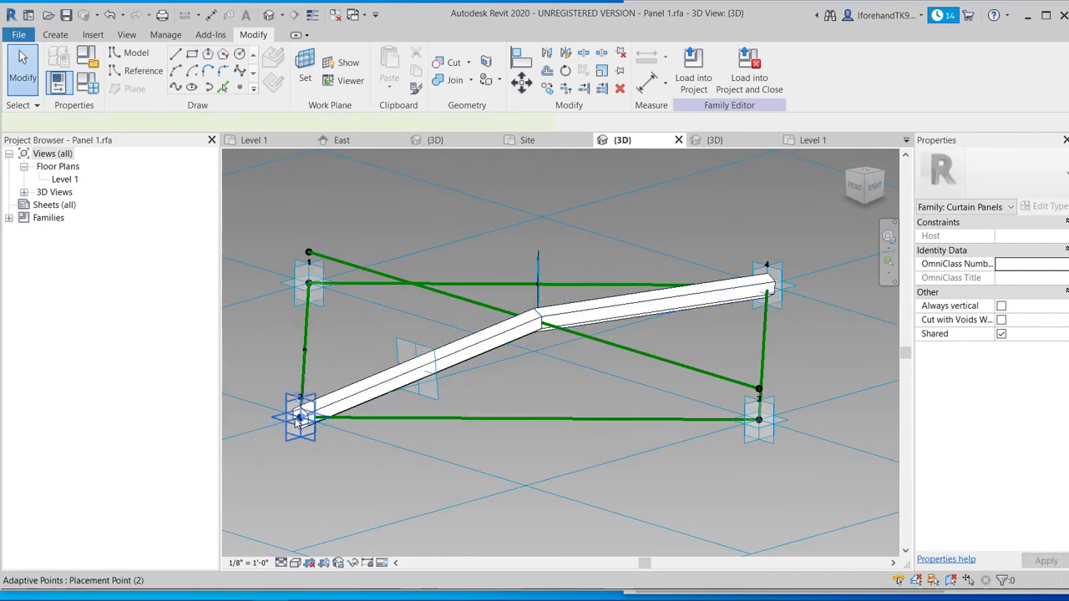
left_click(299, 420)
left_click_drag(299, 419, 304, 309)
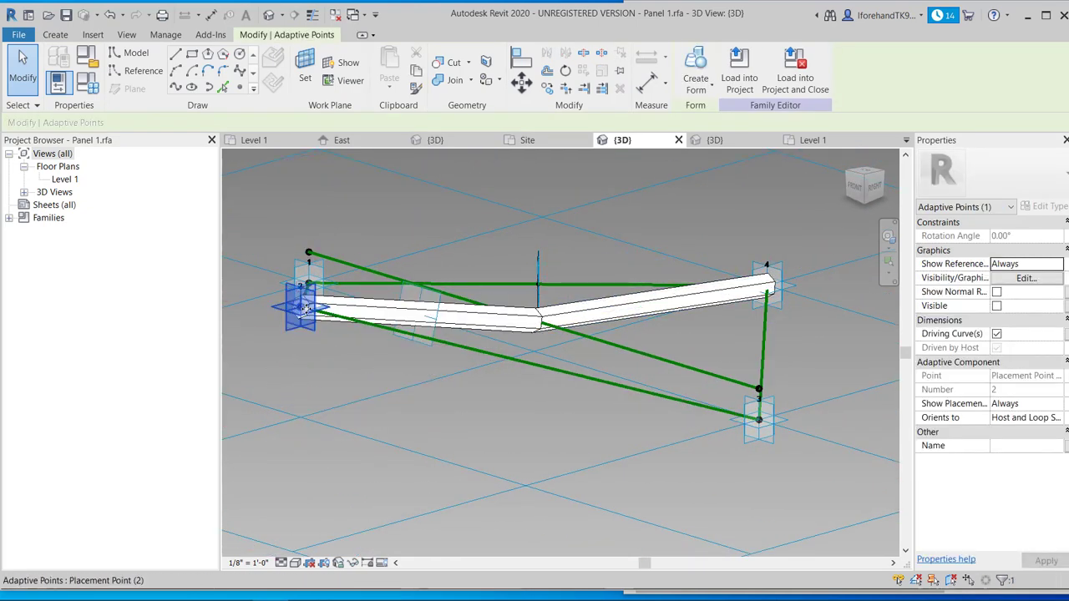
key("ctrl+z")
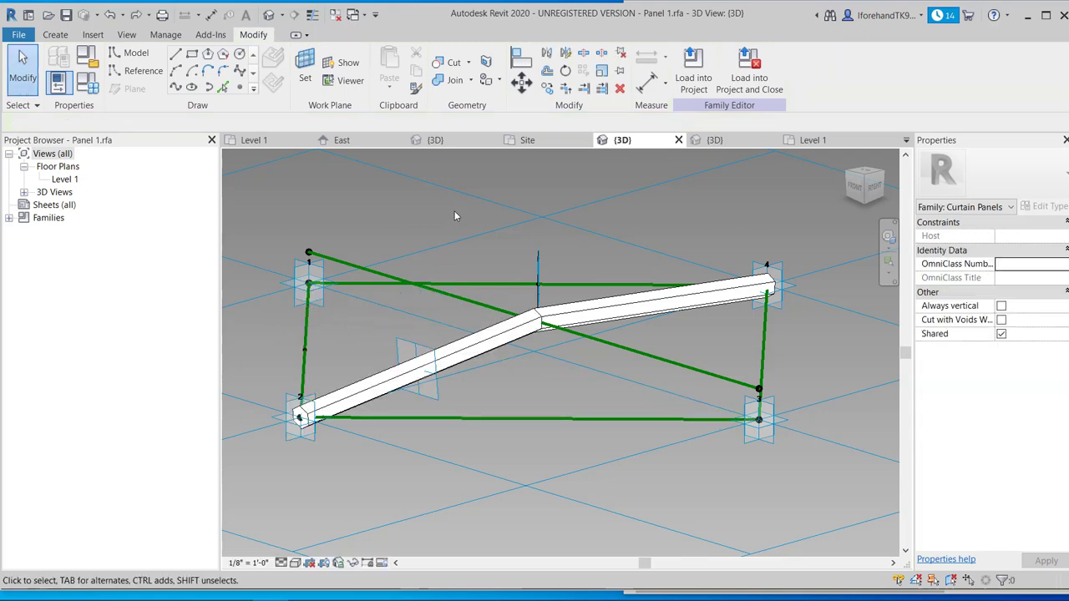
- Create a solid frame from the larger hexagonal profile along the four perimeter reference lines
middle_click_drag(452, 216, 546, 299, "shift")
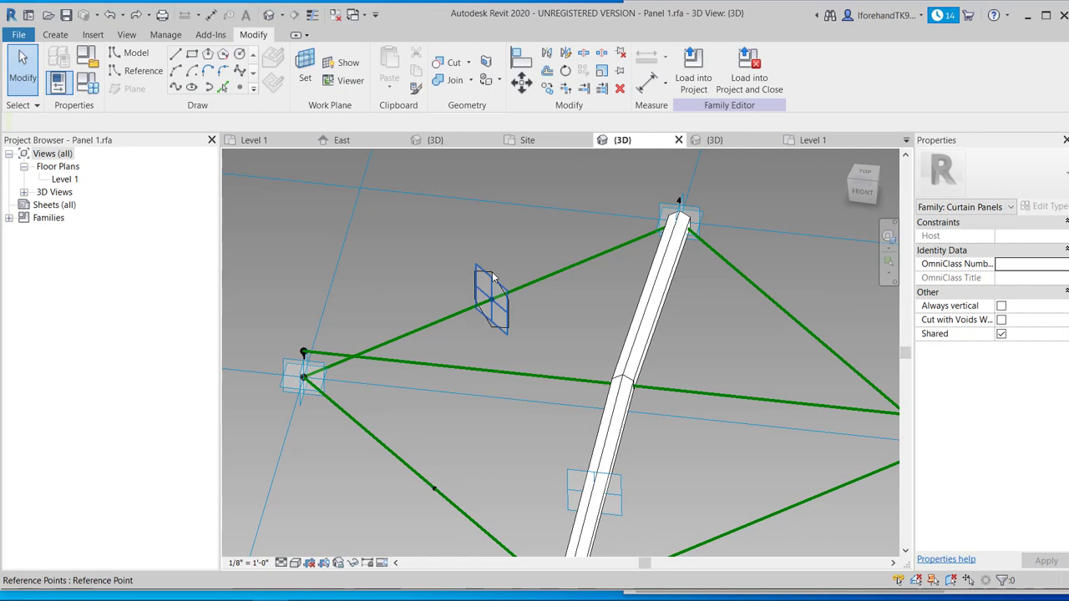
left_click(492, 277)
key("Escape")
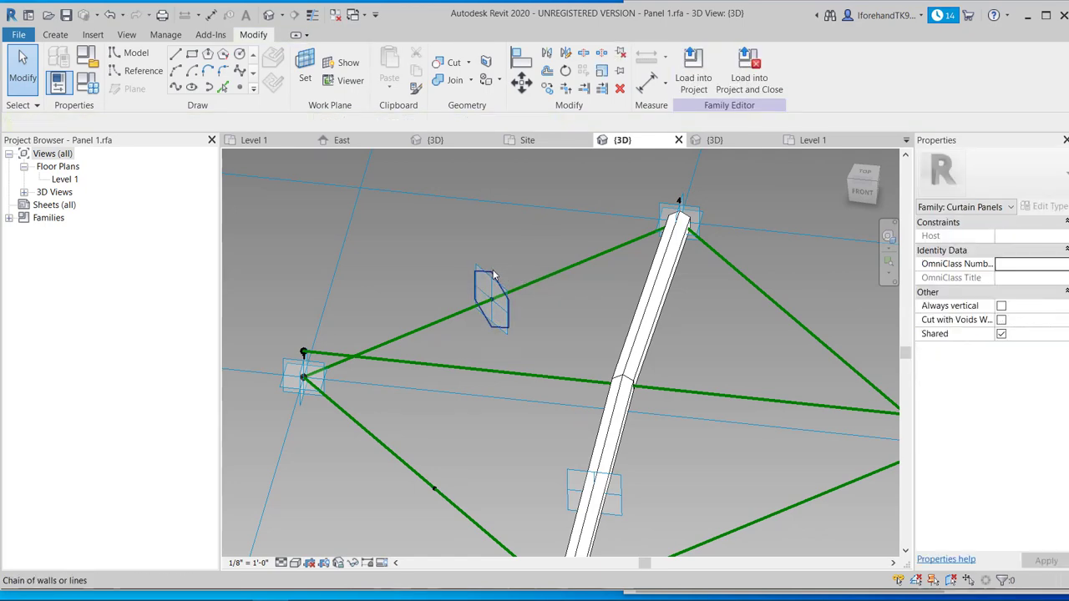
left_click(504, 276)
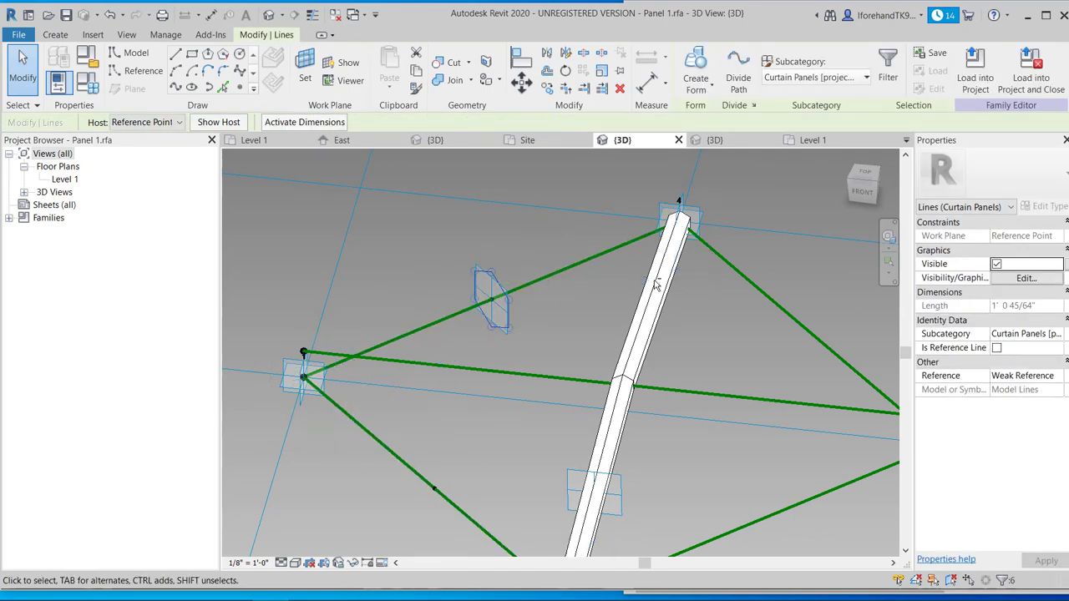
key("Tab")
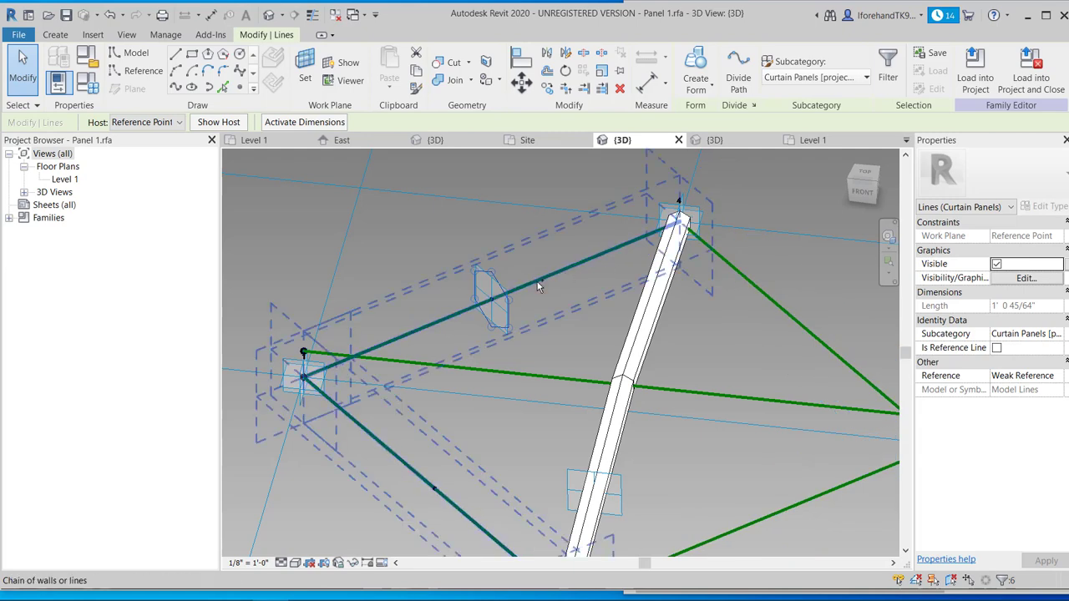
left_click(536, 281, "ctrl")
key("Tab")
left_click(768, 294, "ctrl")
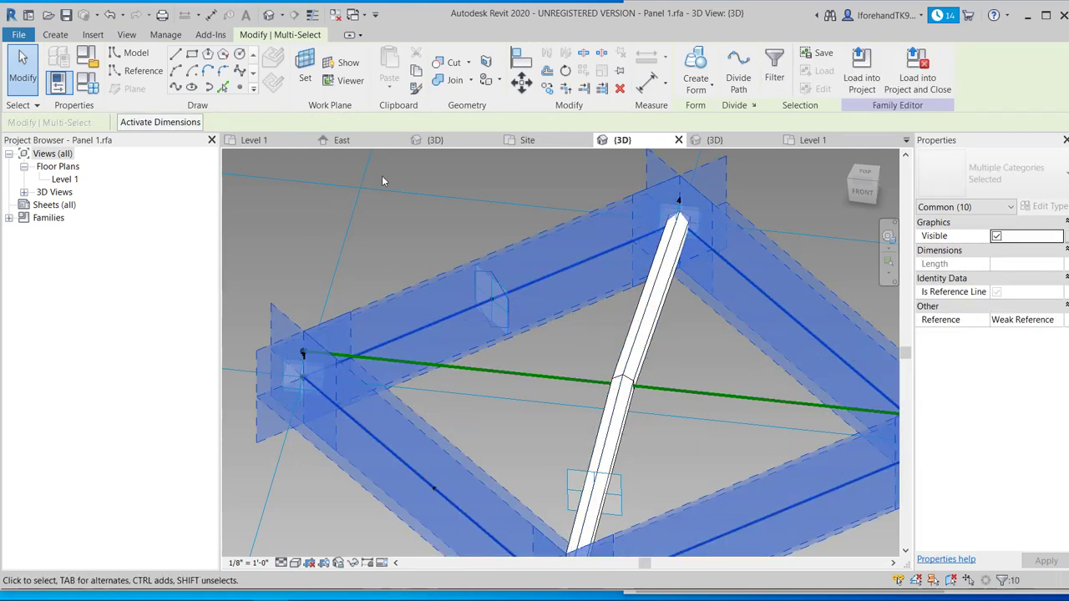
left_click(703, 66)
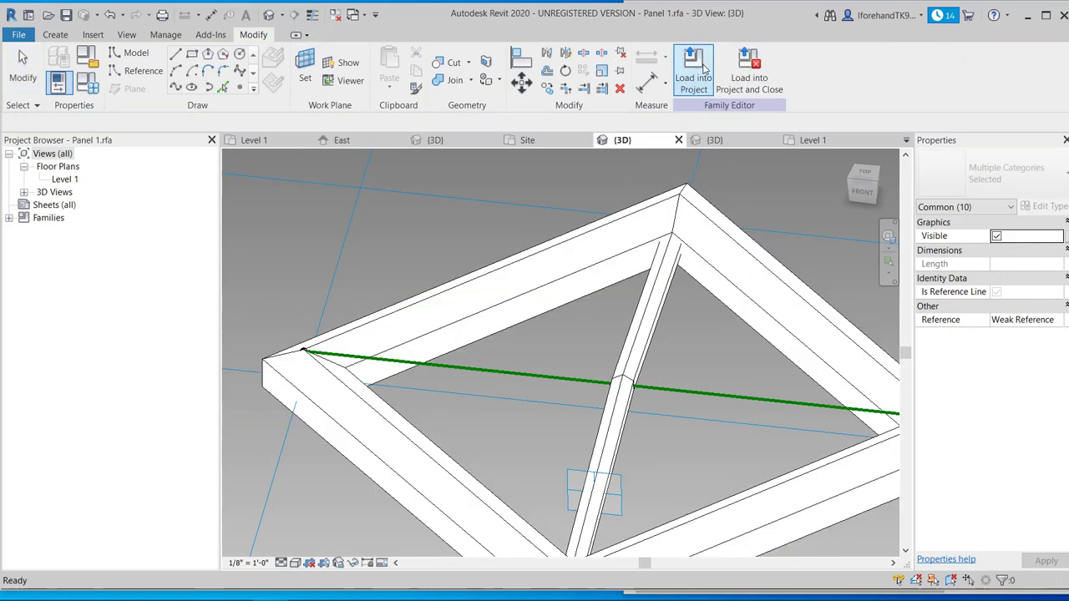
- Set the offset of the reference point above adaptive point 1 to 2' 0"
scroll(435, 255, "down", 5)
middle_click_drag(434, 255, 437, 196, "shift")
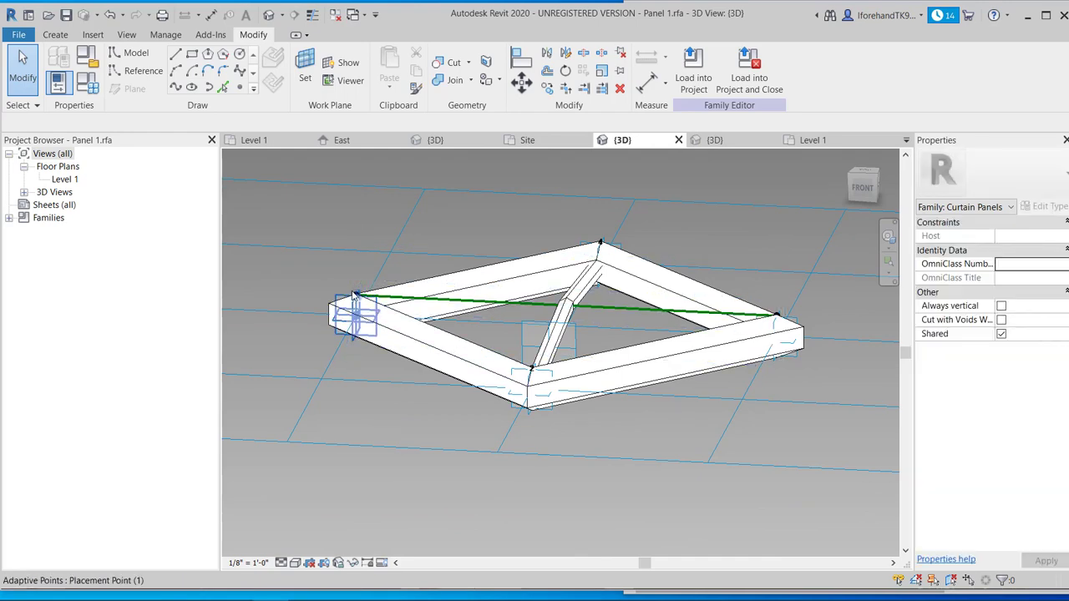
left_click(355, 296)
scroll(365, 293, "up", 3)
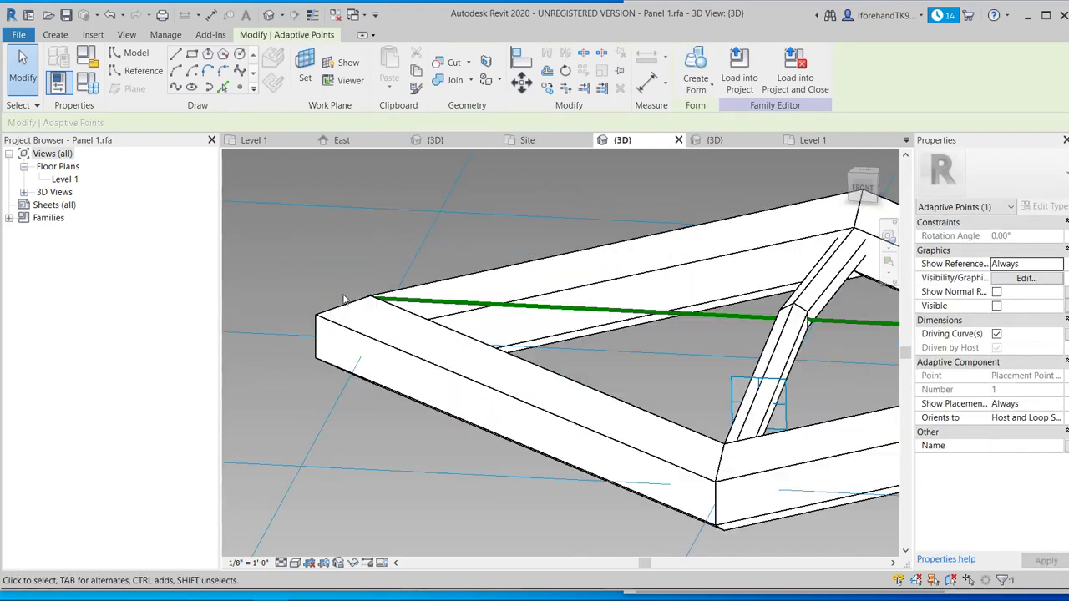
left_click(373, 301)
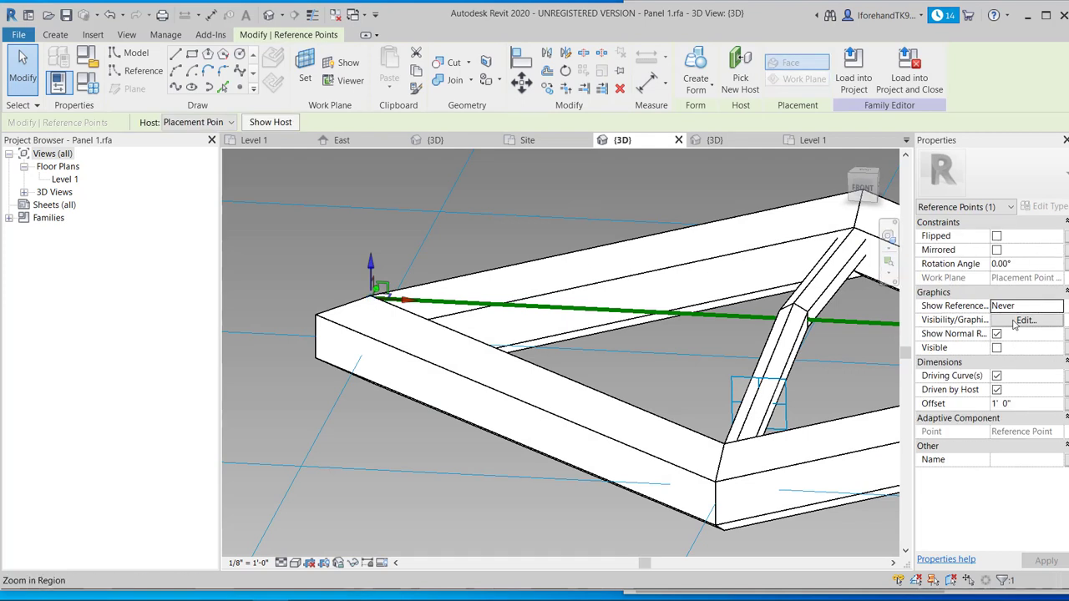
left_click(1012, 405)
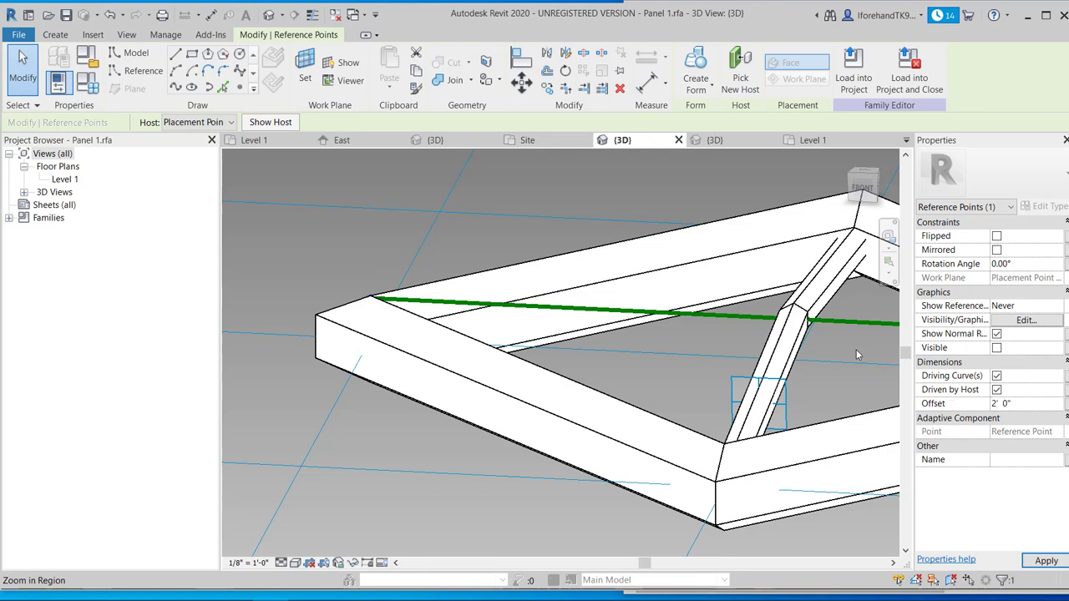
- Set the offset of the reference point above adaptive point 3 to 24" and deselect it
scroll(695, 311, "down", 2)
middle_click_drag(718, 293, 554, 243, "shift")
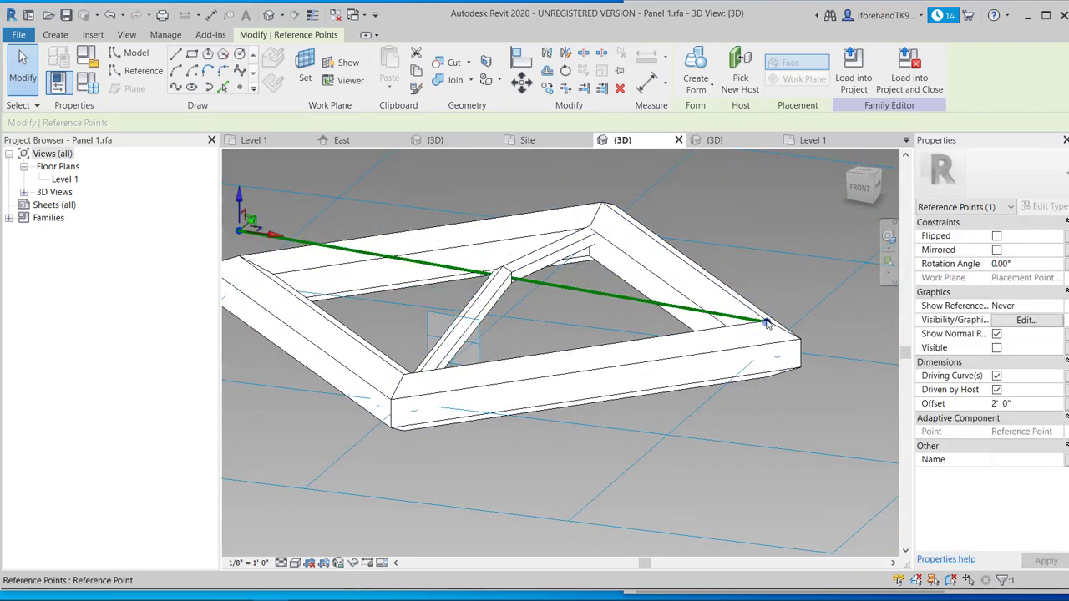
left_click(767, 323)
left_click(1025, 404)
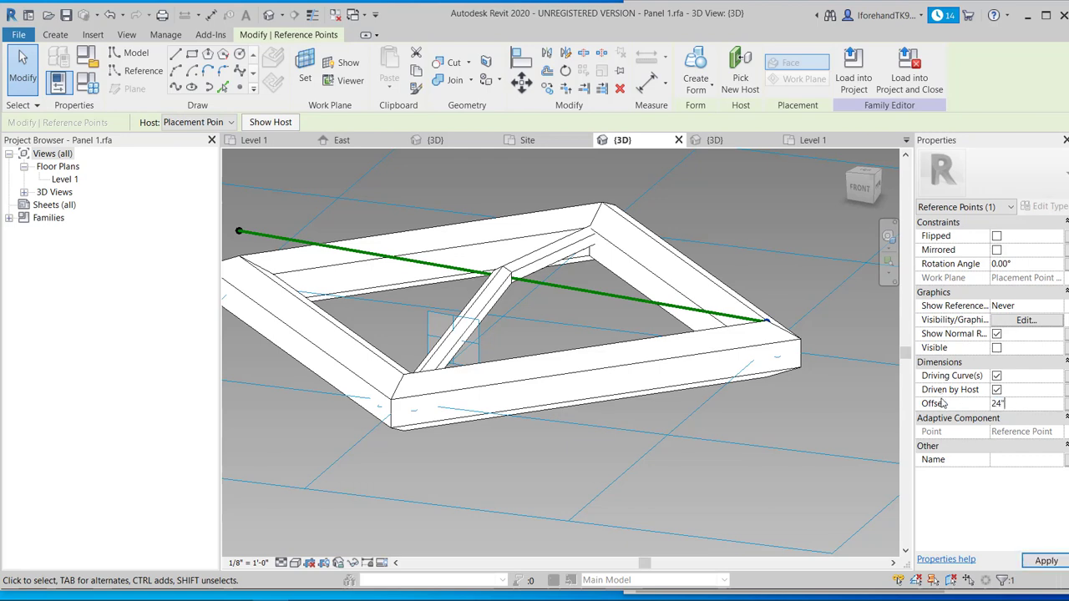
middle_click_drag(549, 346, 317, 219, "shift")
left_click(541, 242)
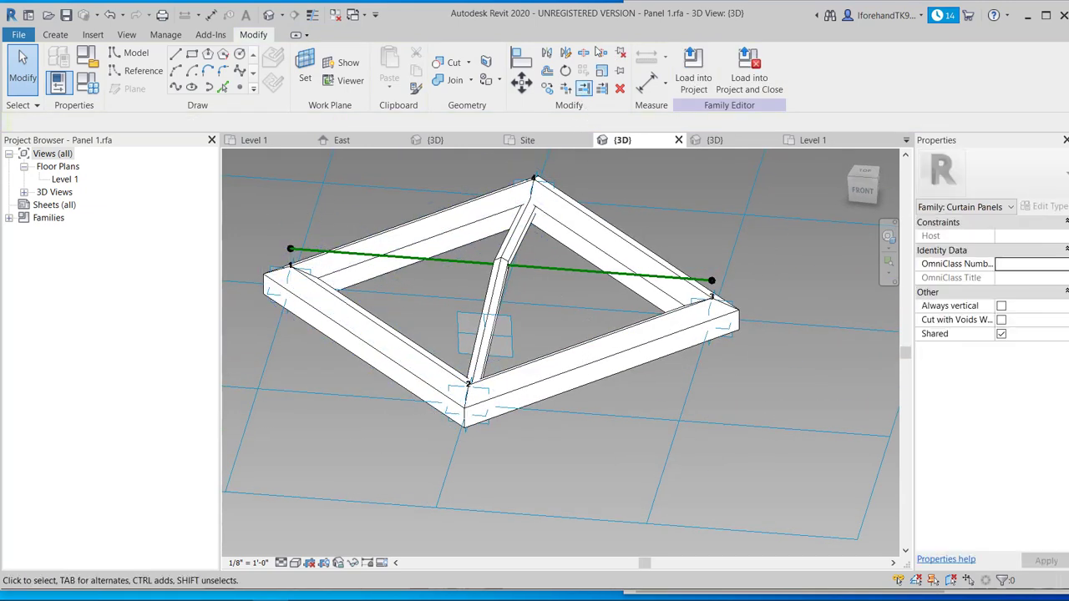
- Load the Panel 1 family into Panel Tower.rvt, overwriting the existing version
left_click(693, 67)
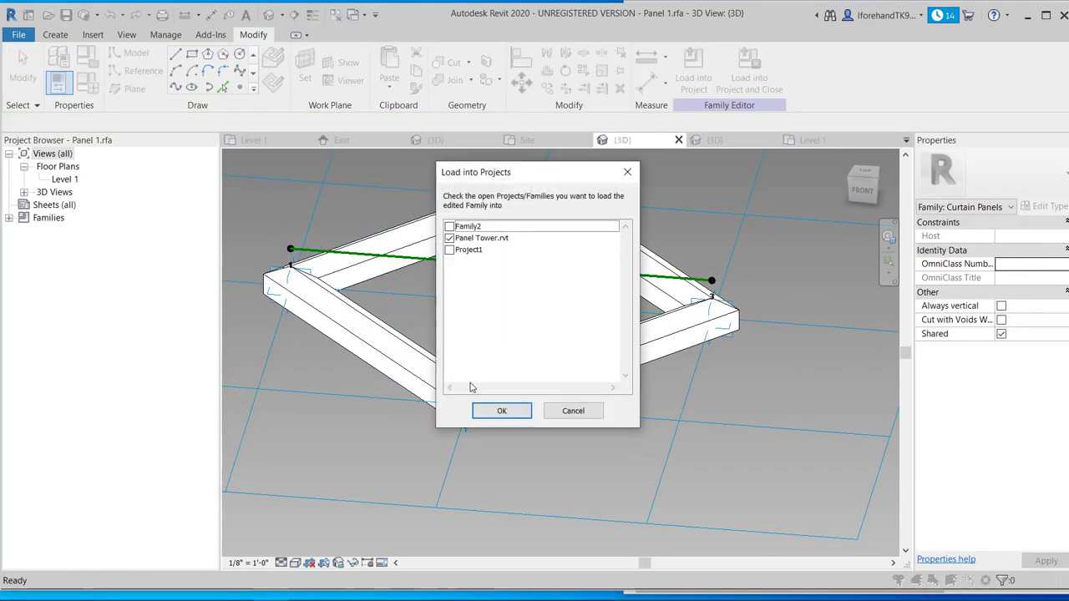
left_click(478, 412)
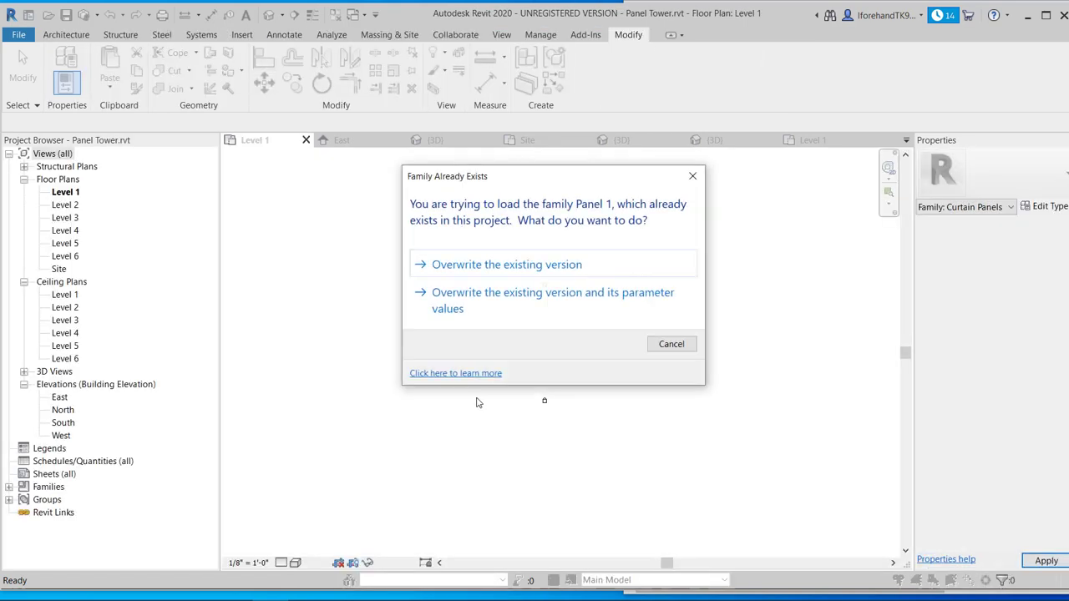
left_click(471, 264)
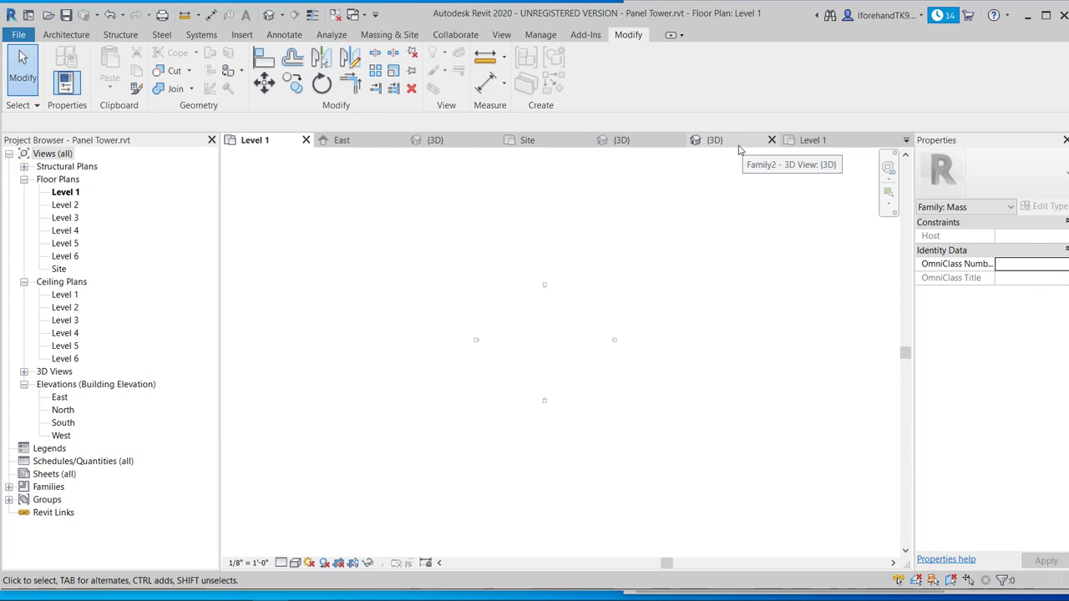
- In the Panel Tower 3D view, change the divided surface's type from the plain Rhomboid pattern to Panel 1
left_click(743, 142)
left_click(617, 143)
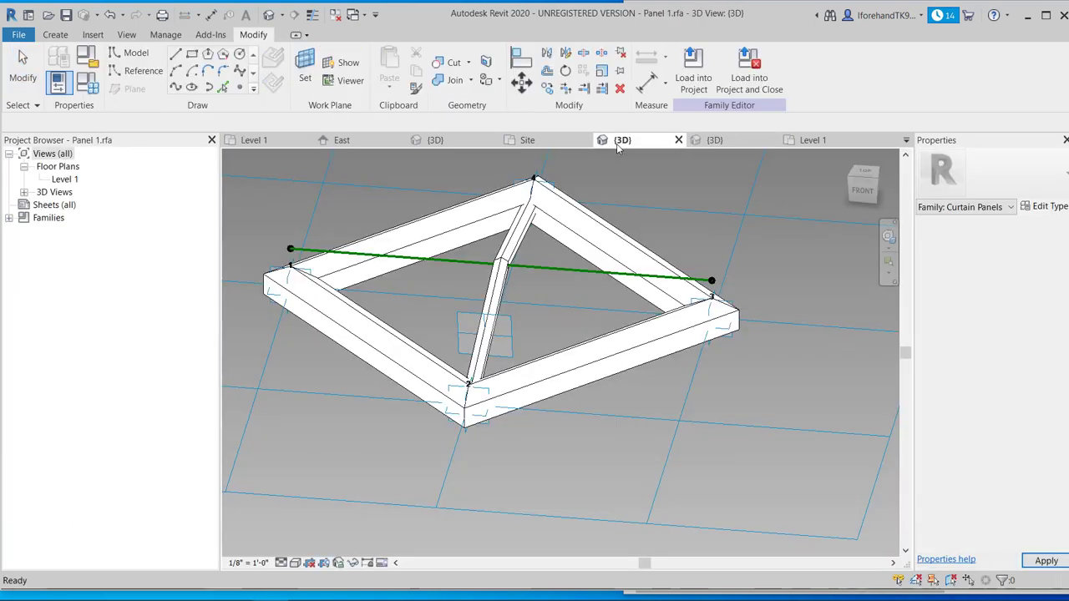
left_click(434, 140)
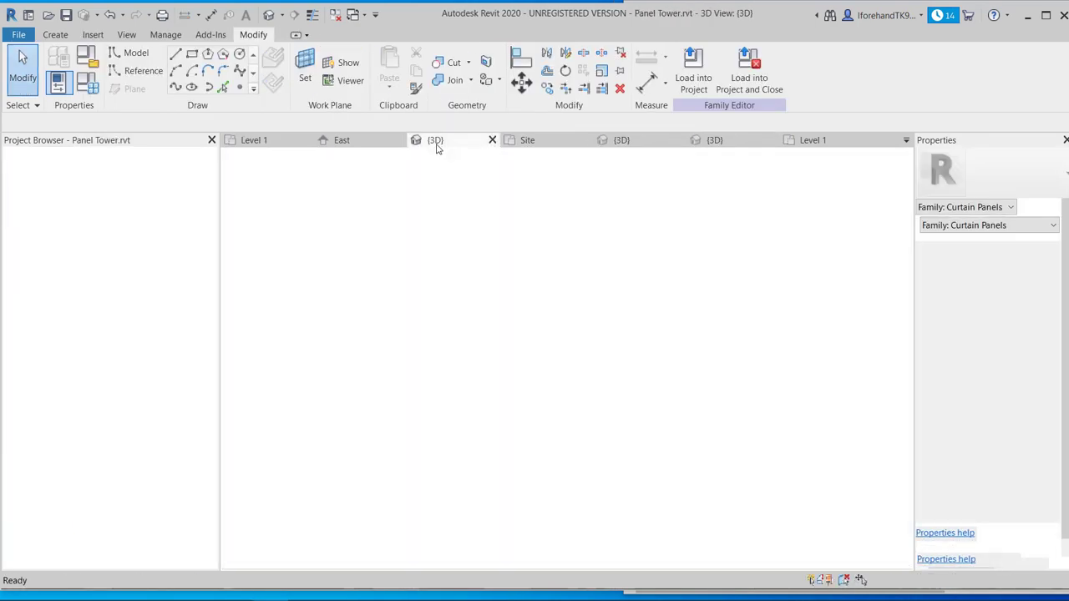
middle_click_drag(590, 300, 571, 395)
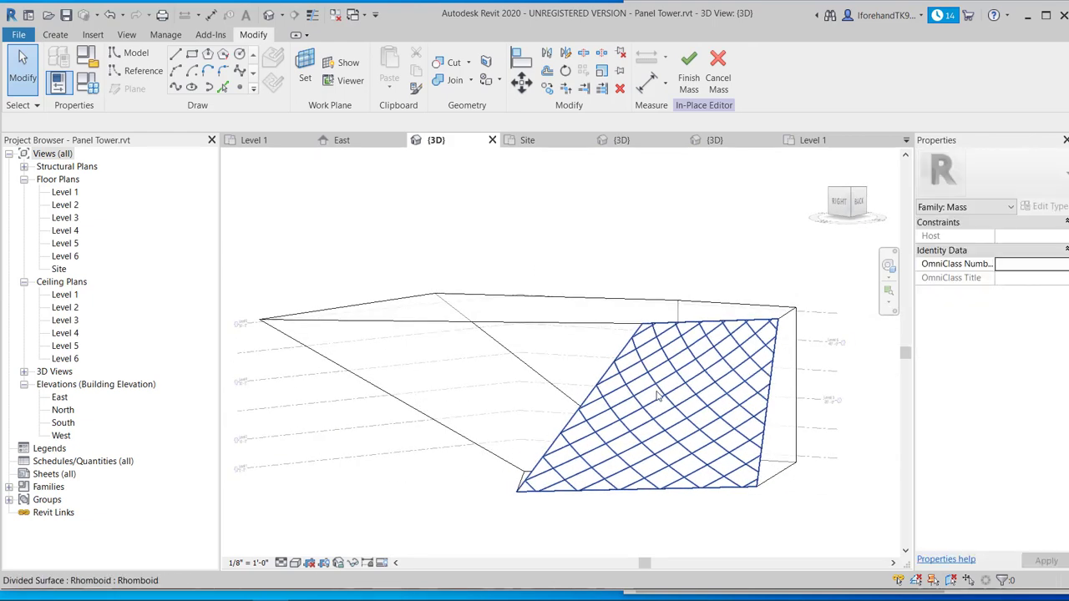
left_click(655, 400)
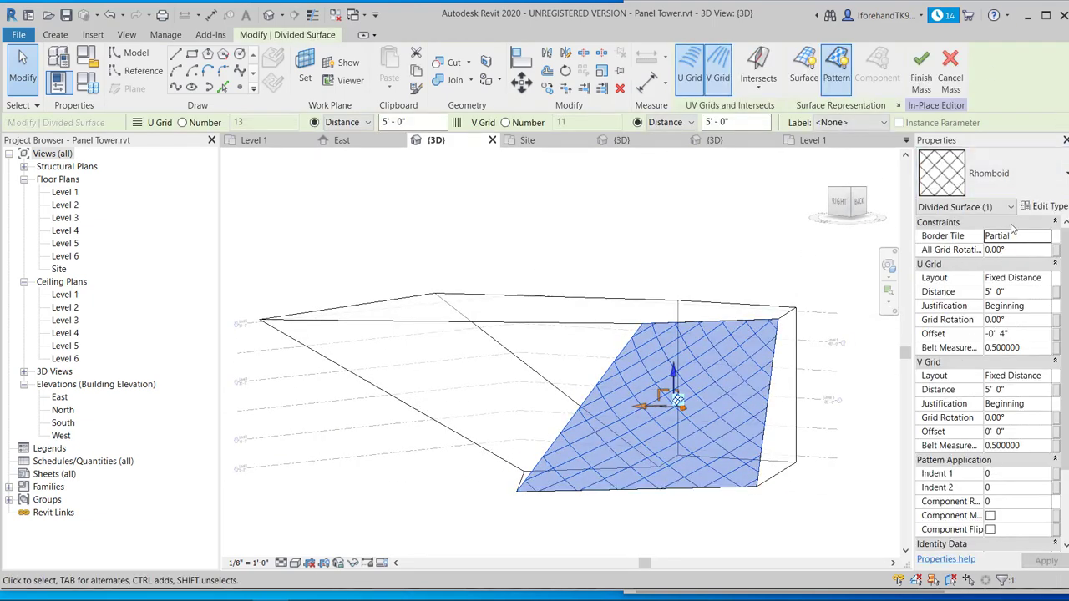
left_click(1023, 174)
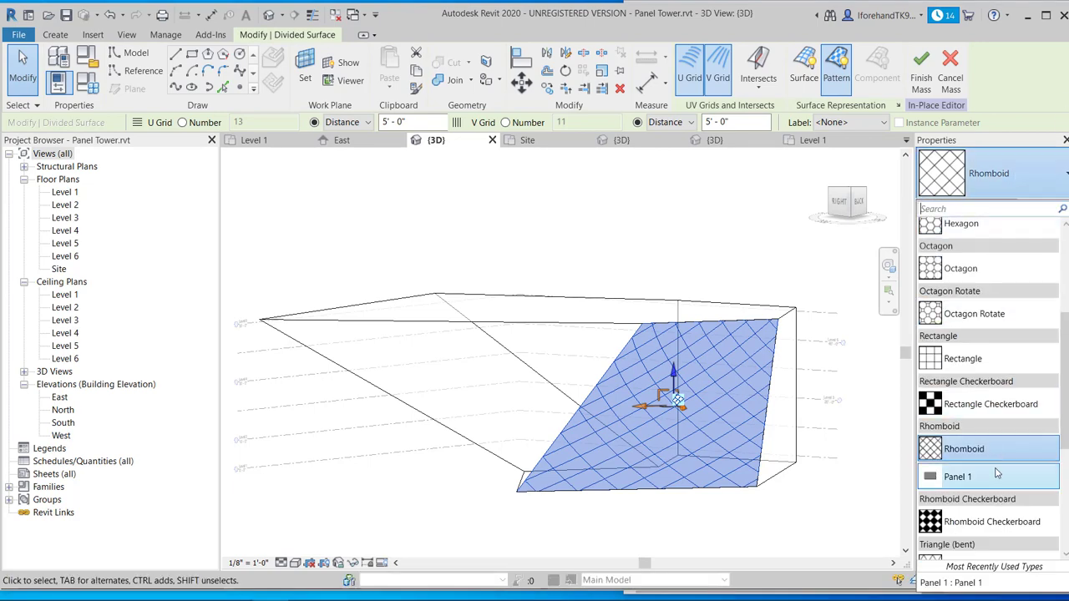
left_click(952, 477)
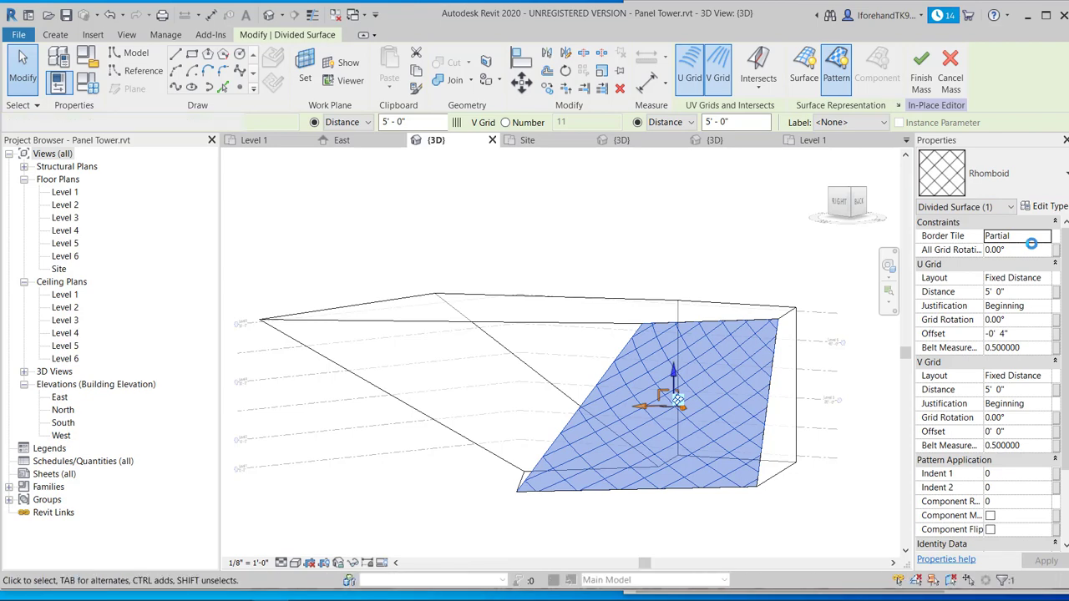
scroll(600, 353, "up", 5)
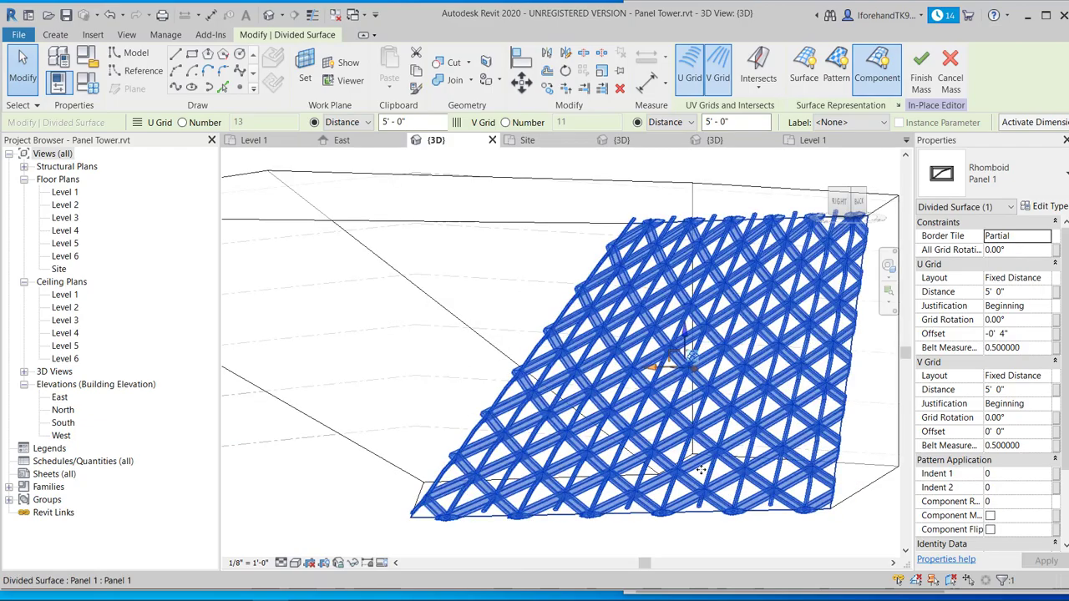
middle_click_drag(556, 346, 529, 368, "shift")
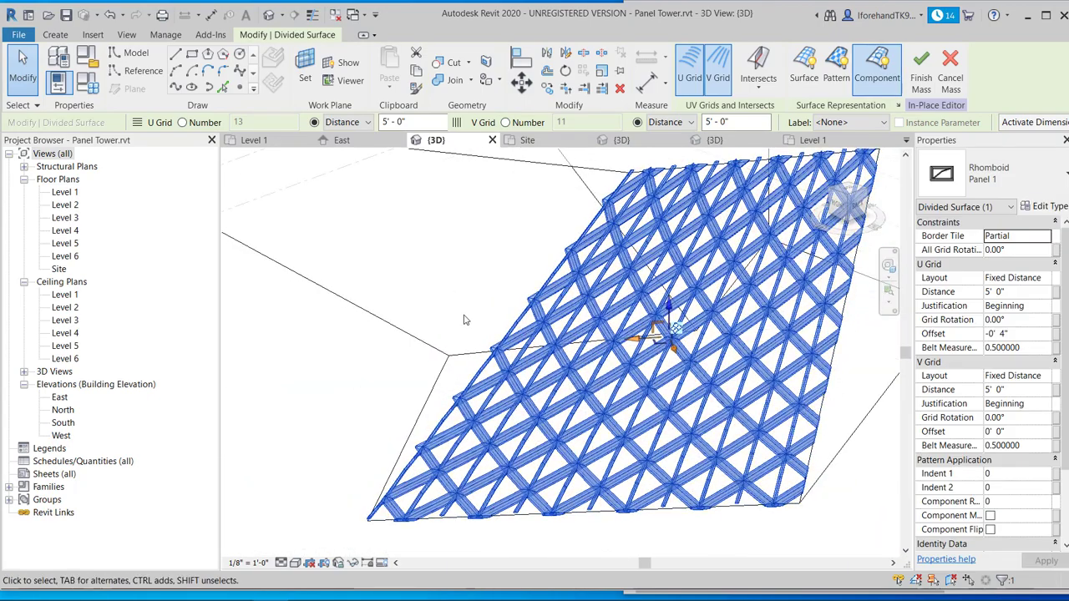
- Select the mass form at its curved face adjacent to the paneled surface
scroll(466, 320, "down", 2)
left_click(505, 220)
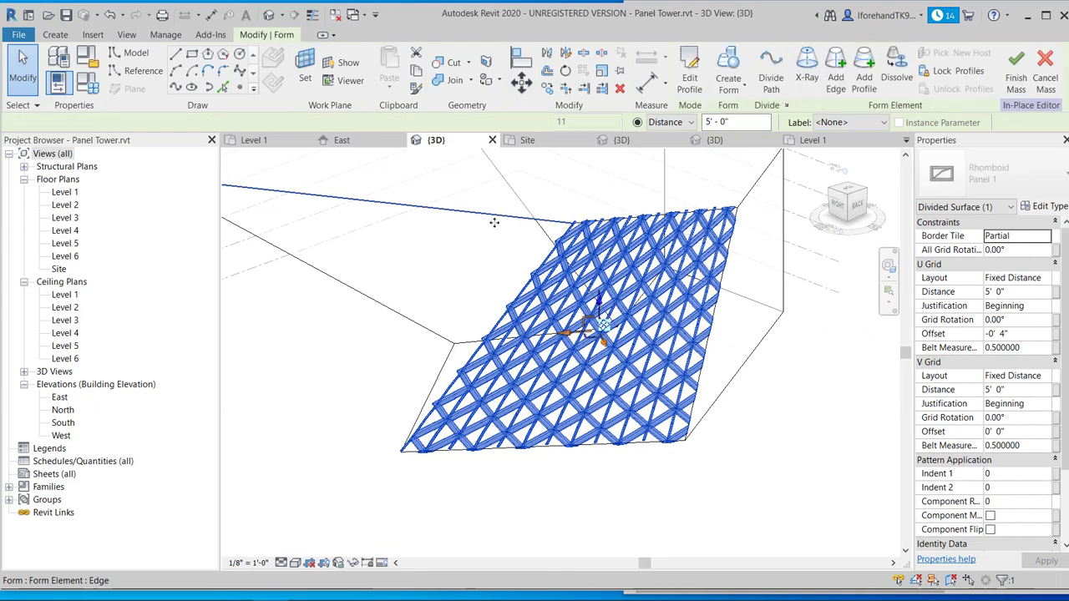
middle_click_drag(374, 299, 511, 292, "shift")
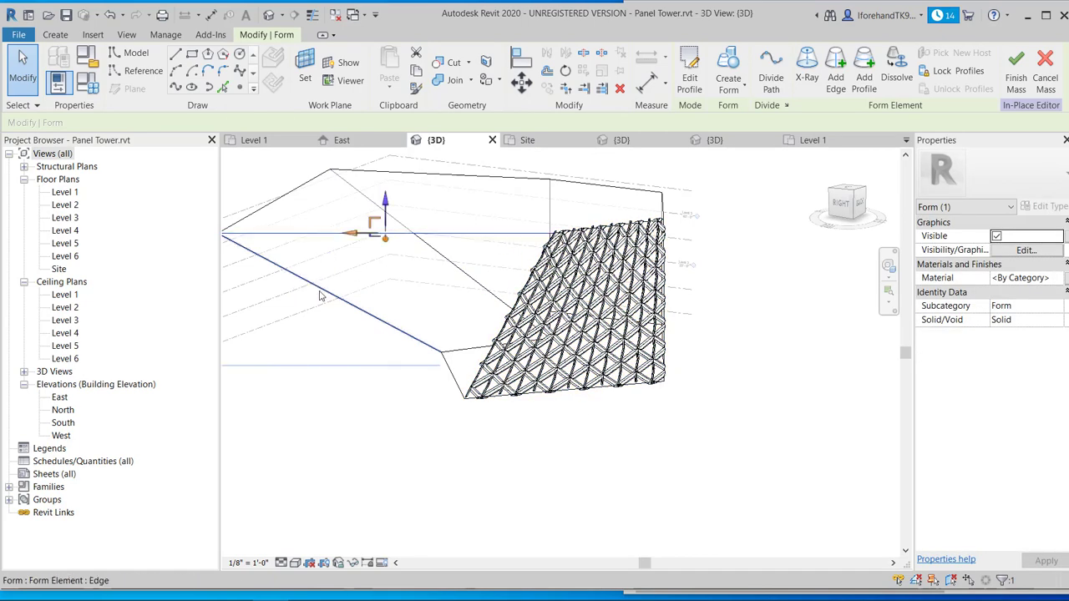
left_click(742, 290)
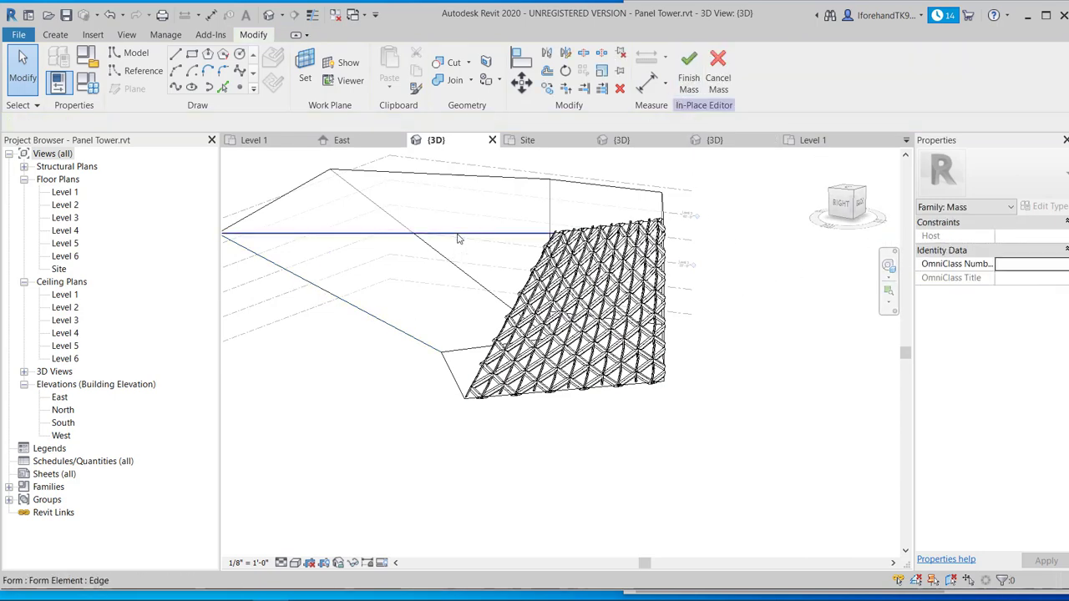
key("Tab")
left_click(432, 252)
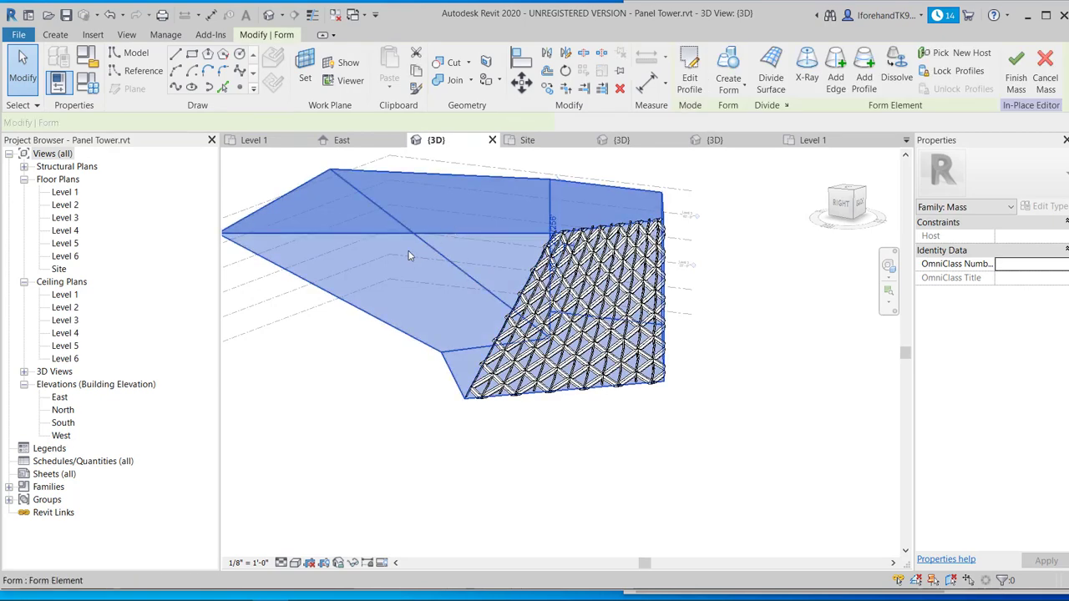
left_click(331, 356)
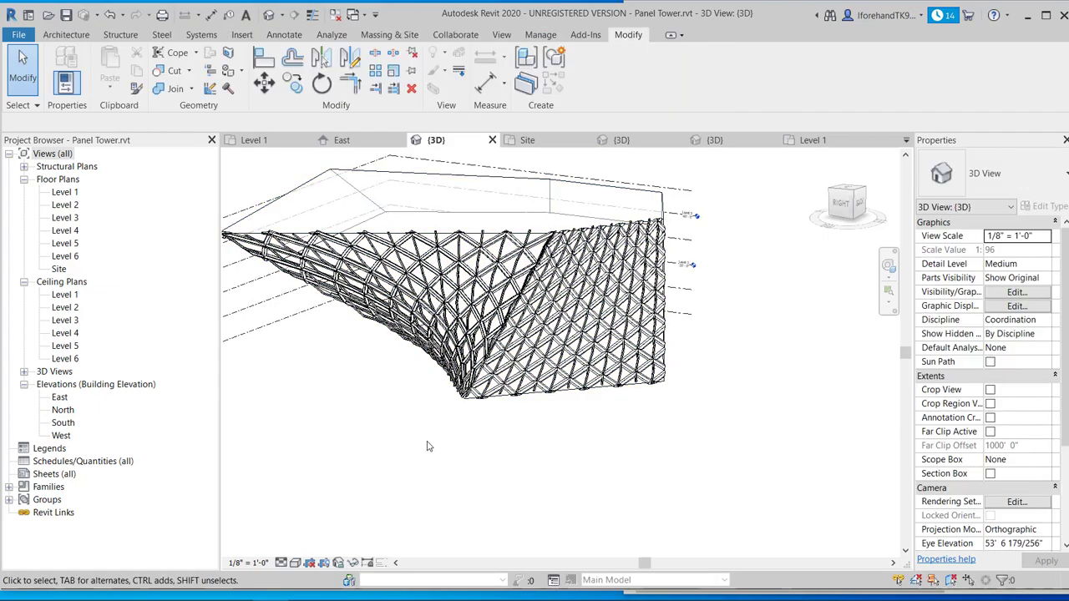
- Examine the framed panels on both faces of the mass, including the shared corner and the raised diagonal members
middle_click_drag(401, 413, 501, 446, "shift")
scroll(547, 381, "up", 8)
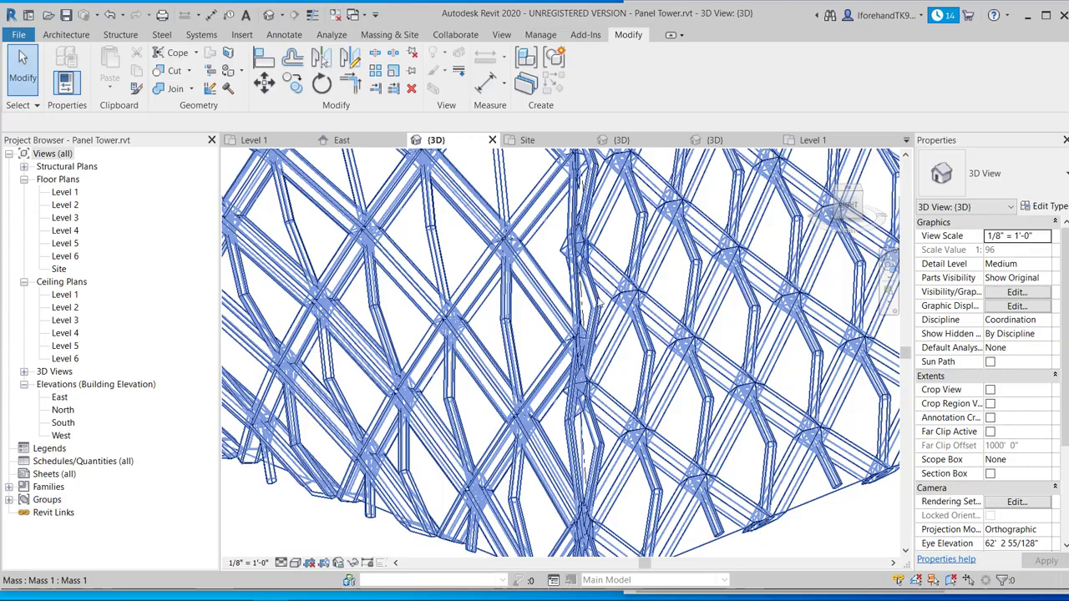
scroll(616, 310, "down", 8)
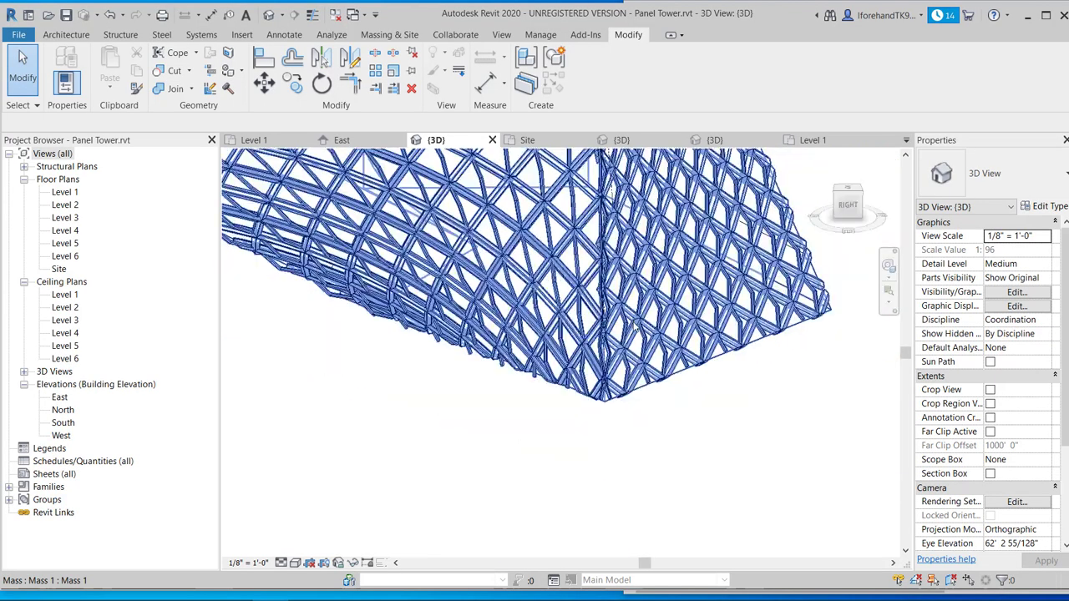
middle_click_drag(718, 410, 694, 372, "shift")
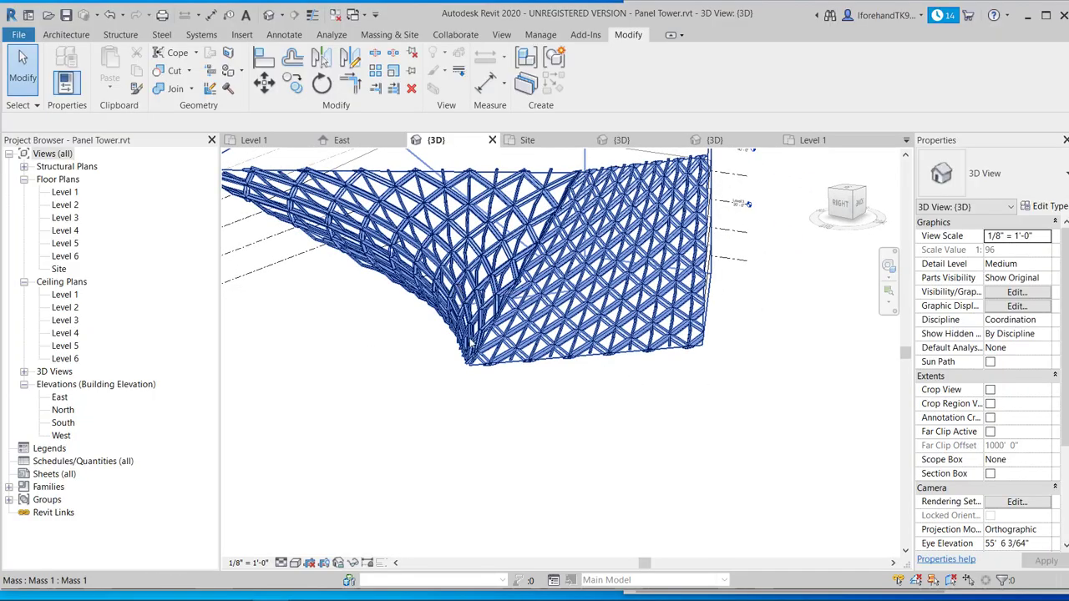
middle_click_drag(528, 312, 589, 396, "shift")
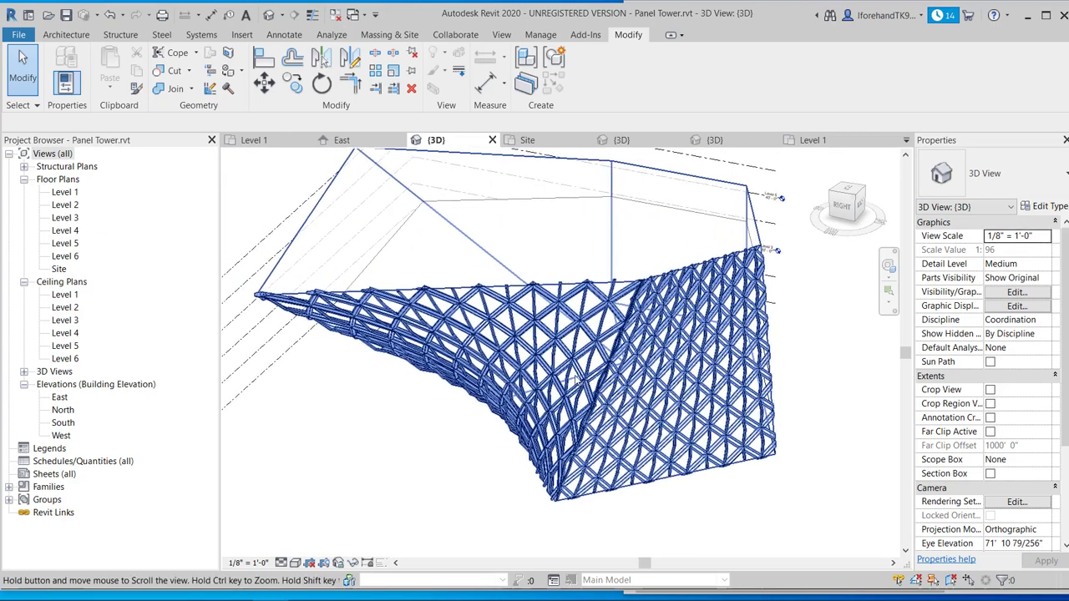
middle_click_drag(496, 454, 470, 404, "shift")
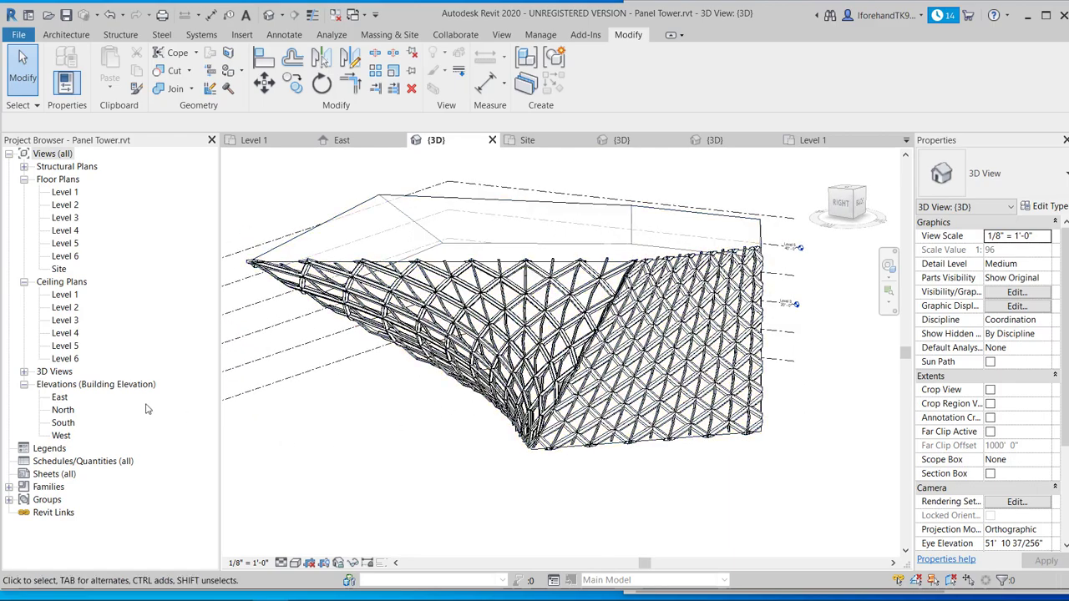
middle_click_drag(554, 447, 532, 449, "shift")
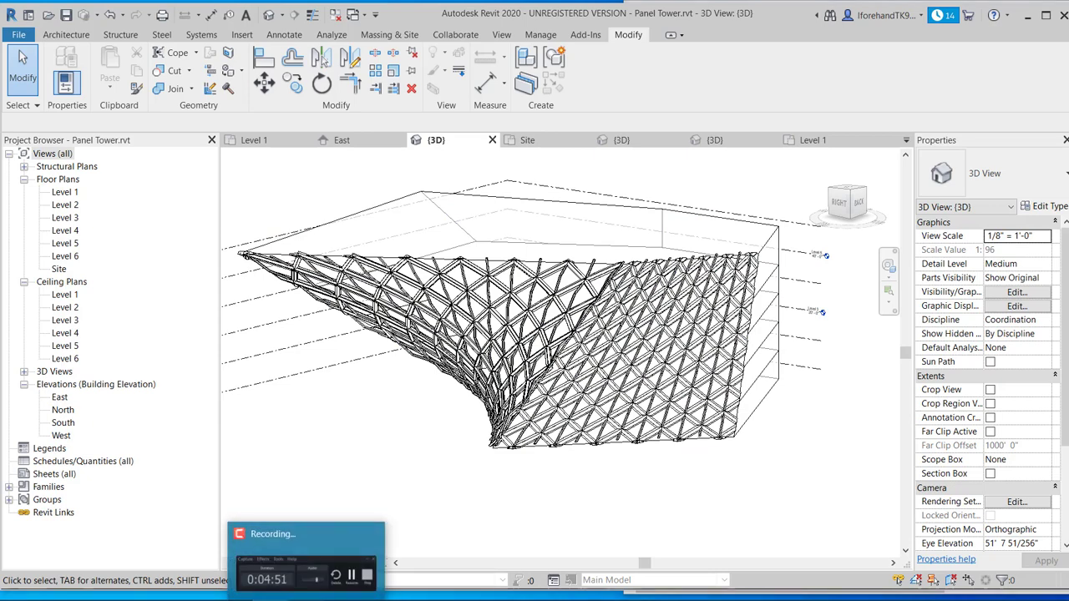
left_click(307, 599)
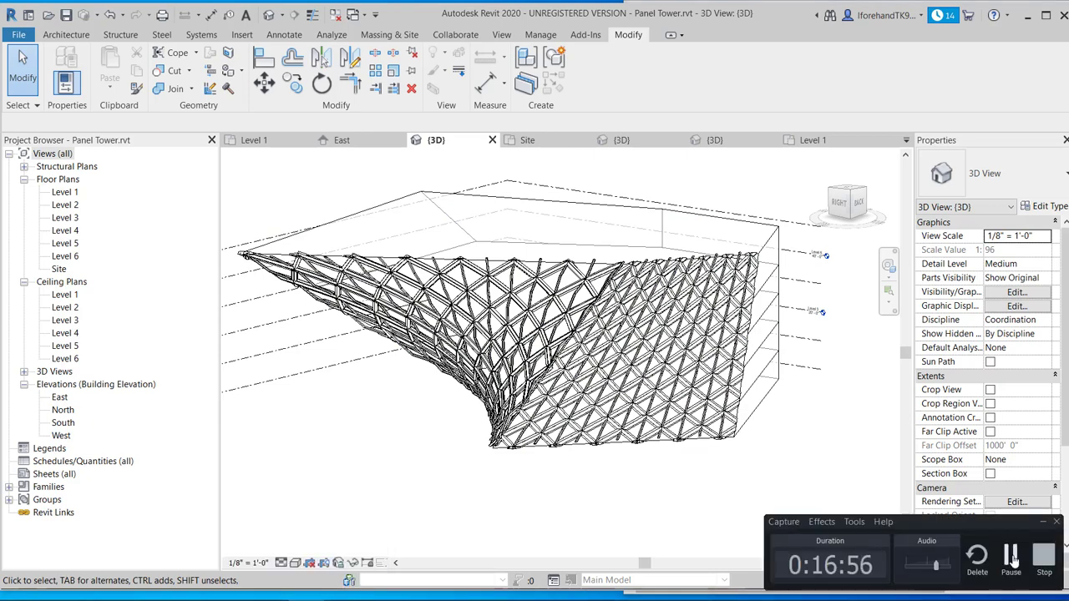